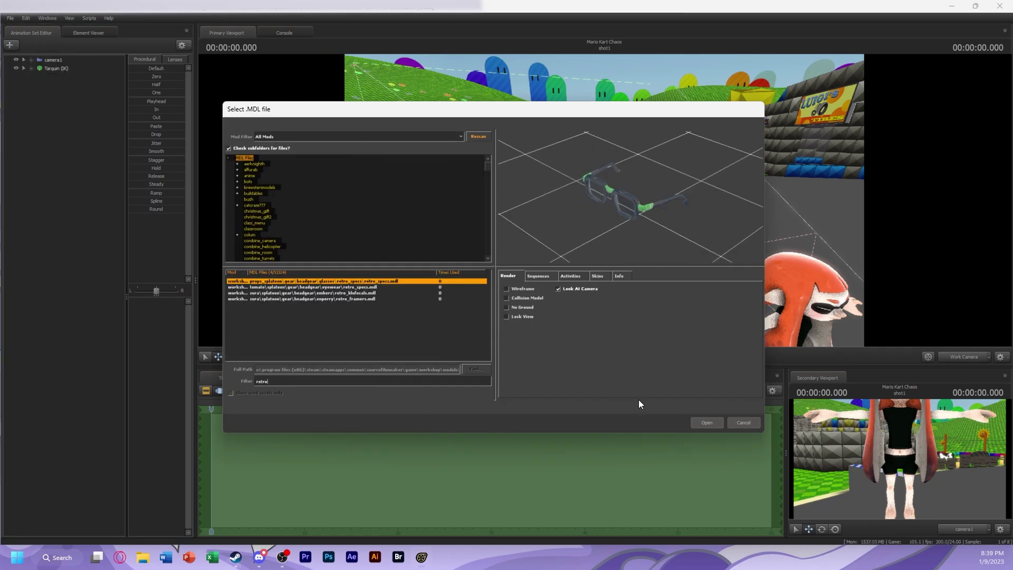
Add the retro_specs glasses model and the inky_leather_rider_ik jacket model to the shot as animation sets
{"action": "left_click", "coordinate": [706, 421]}
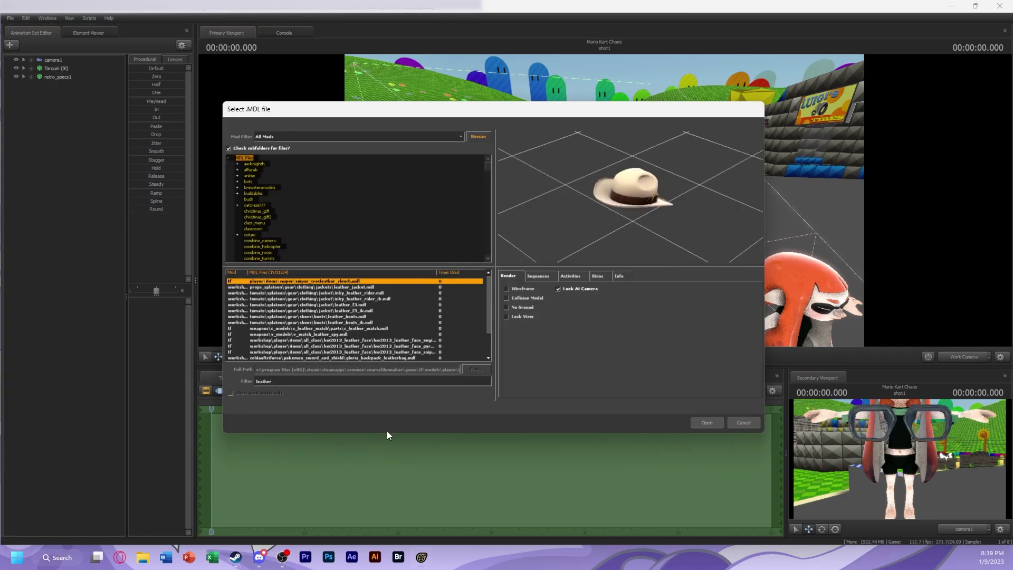
{"action": "left_click", "coordinate": [351, 293]}
{"action": "left_click", "coordinate": [707, 422]}
Filter the model browser by "girl_str" and add the girl_stripped_leggings_ik model as an animation set
{"action": "left_click", "coordinate": [10, 45]}
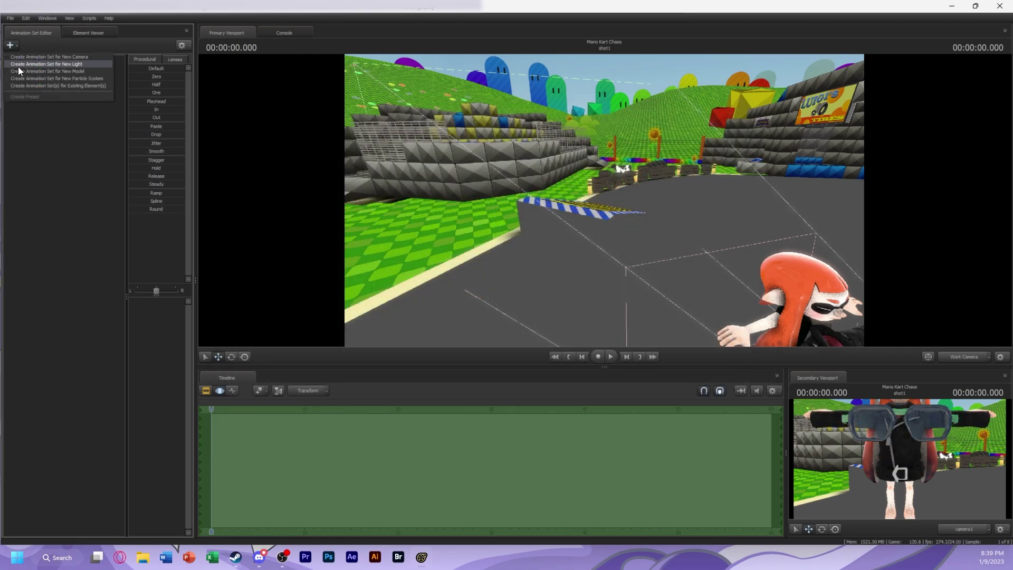
{"action": "left_click", "coordinate": [18, 70]}
{"action": "scroll", "coordinate": [378, 316], "scroll_direction": "down", "scroll_amount": 2}
{"action": "left_click", "coordinate": [343, 321]}
{"action": "left_click", "coordinate": [317, 305]}
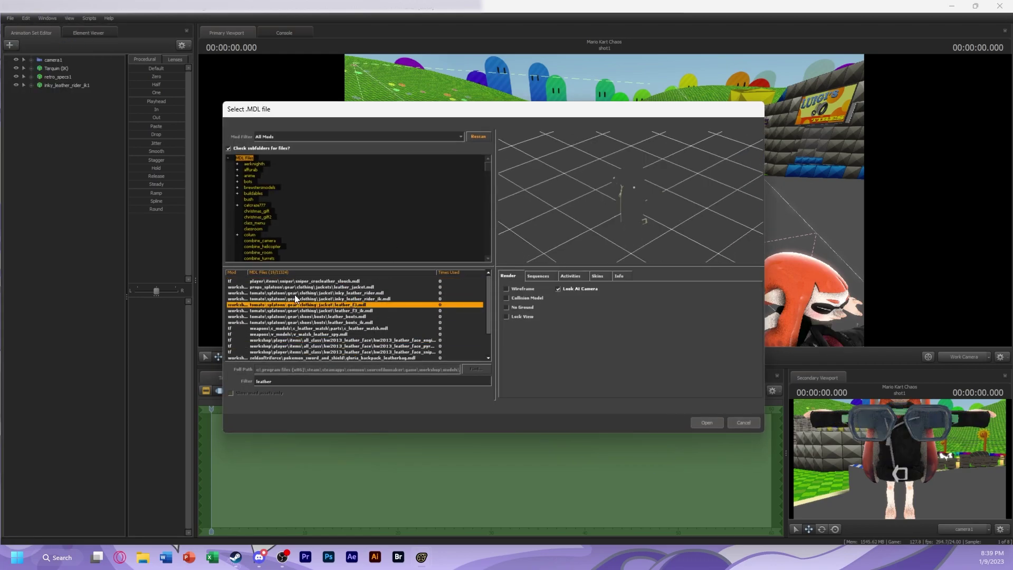
{"action": "key", "text": "ctrl+a"}
{"action": "key", "text": "BackSpace"}
{"action": "type", "text": "girl_str"}
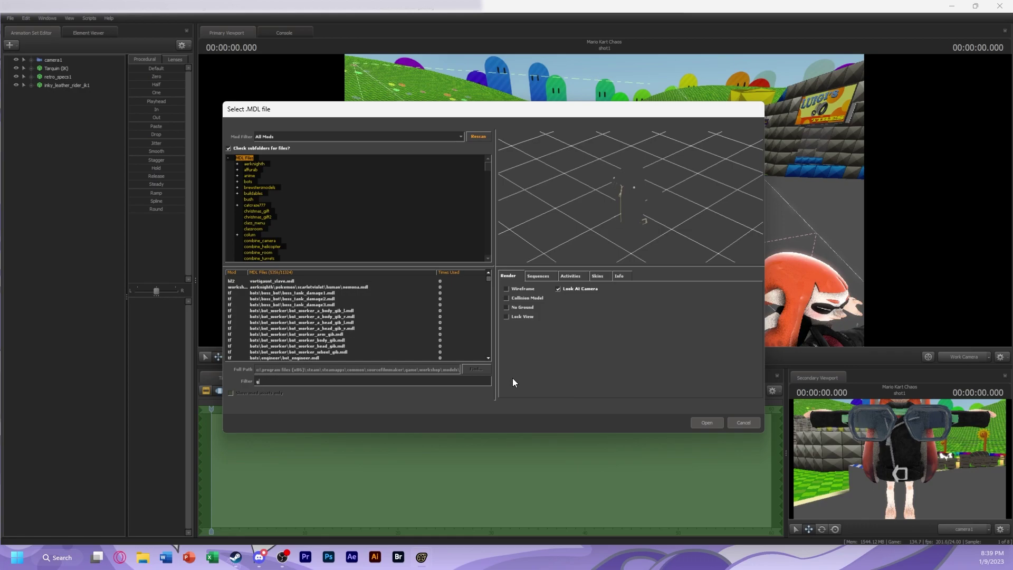
{"action": "key", "text": "Down"}
{"action": "key", "text": "Return"}
Filter the model browser by "enper" and add the enperrials_ik shoe model as an animation set
{"action": "left_click", "coordinate": [10, 45]}
{"action": "left_click", "coordinate": [18, 71]}
{"action": "type", "text": "enper"}
{"action": "key", "text": "Down"}
{"action": "key", "text": "Down"}
{"action": "left_click", "coordinate": [706, 423]}
Filter the model browser by "inkling_girl" and add the inkling_girl_alt_greeneyes_ik model as an animation set
{"action": "left_click", "coordinate": [9, 45]}
{"action": "left_click", "coordinate": [18, 71]}
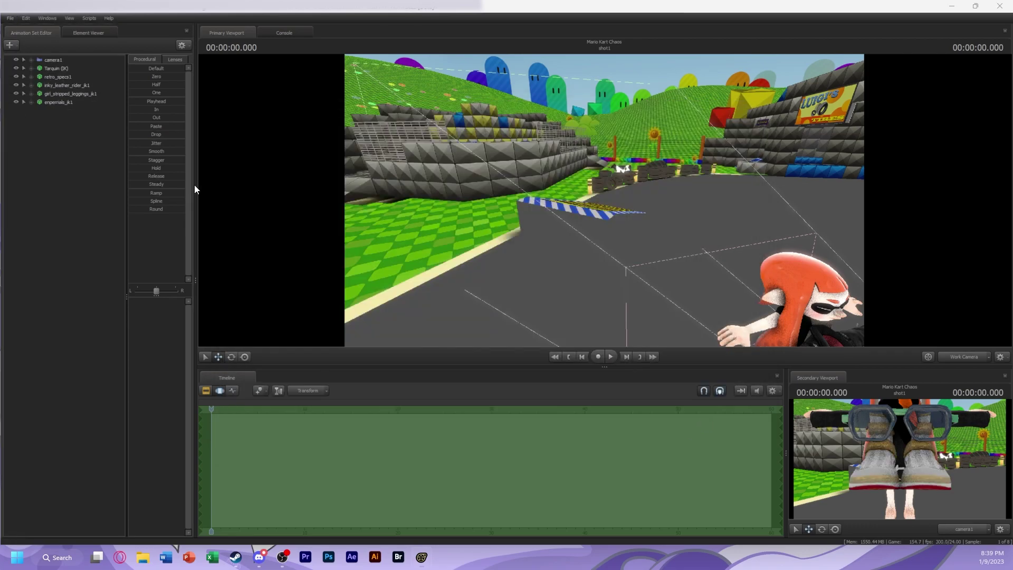
{"action": "type", "text": "inkling_girl"}
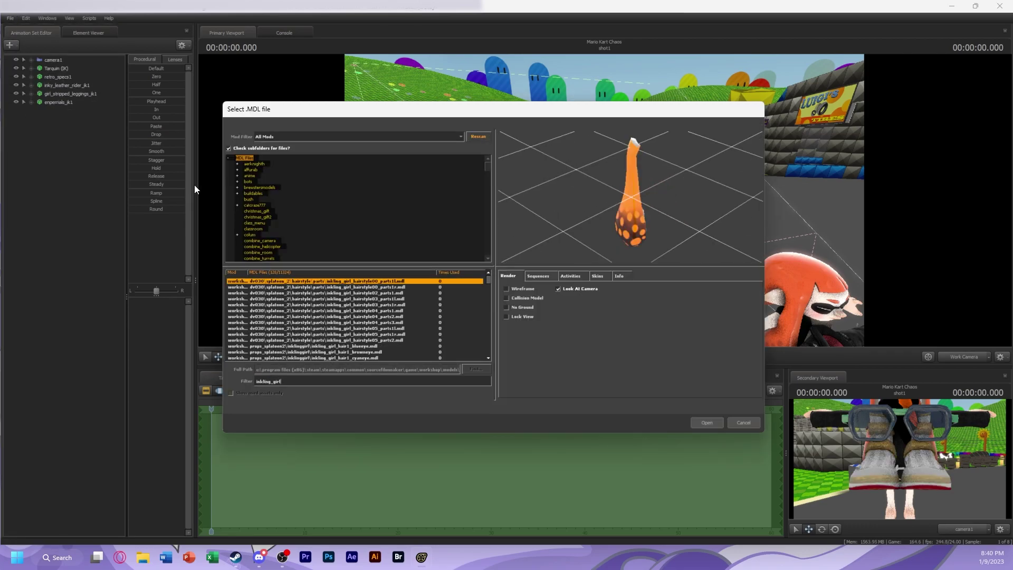
{"action": "scroll", "coordinate": [302, 319], "scroll_direction": "down", "scroll_amount": 15}
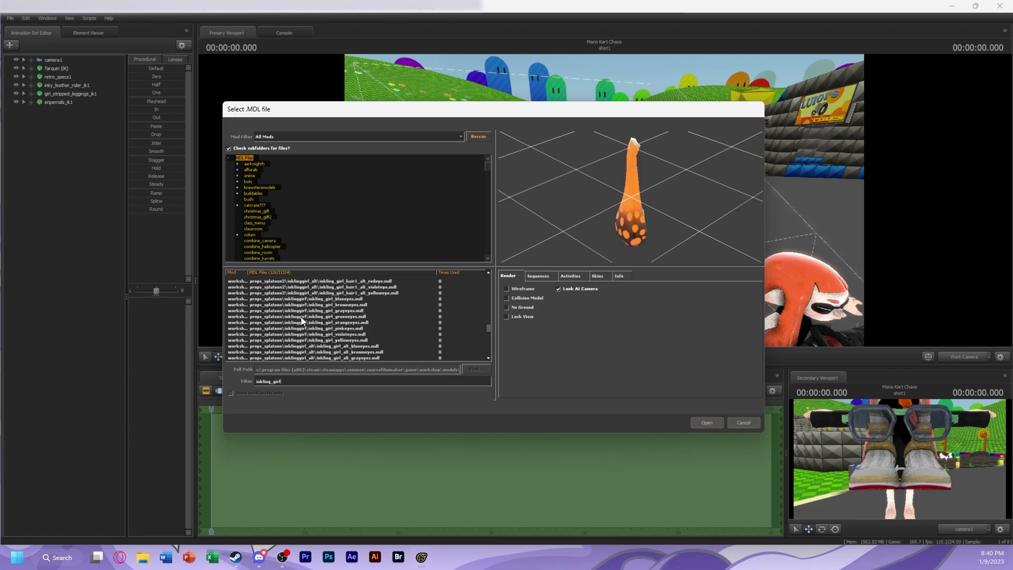
{"action": "scroll", "coordinate": [300, 315], "scroll_direction": "down", "scroll_amount": 5}
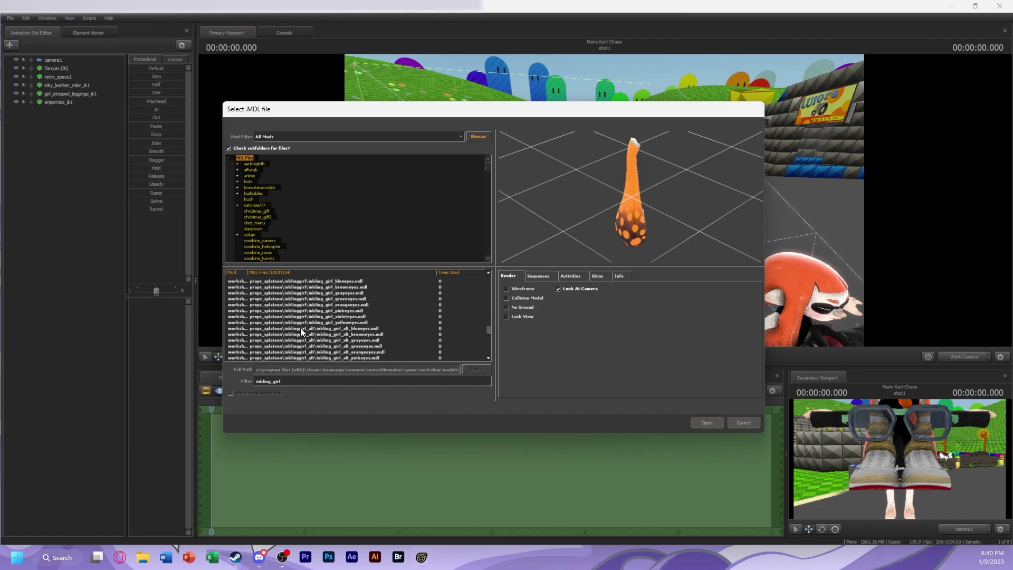
{"action": "scroll", "coordinate": [317, 304], "scroll_direction": "up", "scroll_amount": 1}
{"action": "left_click", "coordinate": [316, 304]}
{"action": "scroll", "coordinate": [317, 310], "scroll_direction": "up", "scroll_amount": 5}
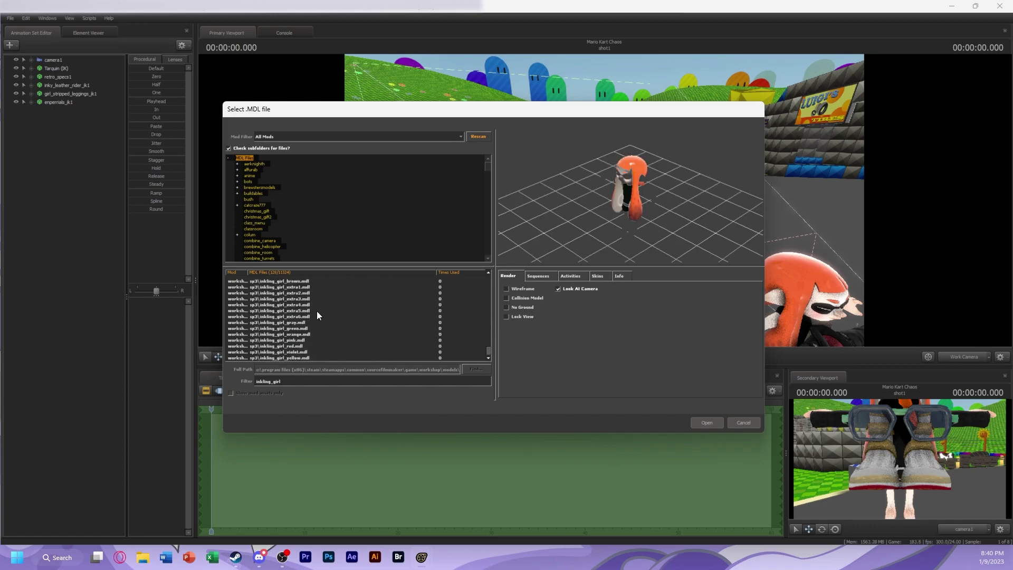
{"action": "scroll", "coordinate": [342, 309], "scroll_direction": "down", "scroll_amount": 1}
{"action": "left_click", "coordinate": [348, 319]}
{"action": "double_click", "coordinate": [347, 340]}
Rename the inkling_girl_alt_greeneyes_ik animation set to "Super (IK)"
{"action": "right_click", "coordinate": [75, 116]}
{"action": "left_click", "coordinate": [101, 125]}
{"action": "type", "text": "Super (IK)"}
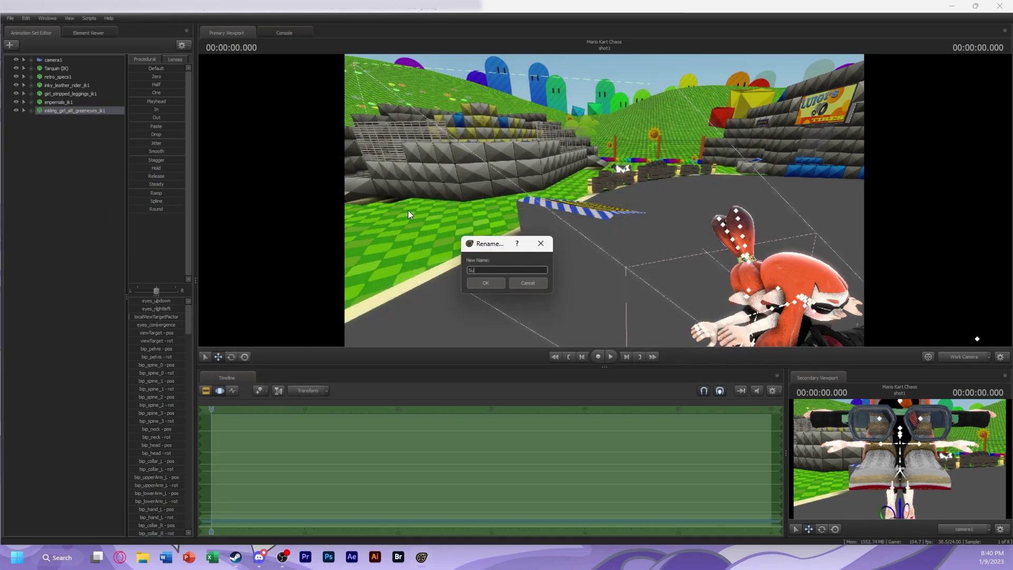
{"action": "key", "text": "Return"}
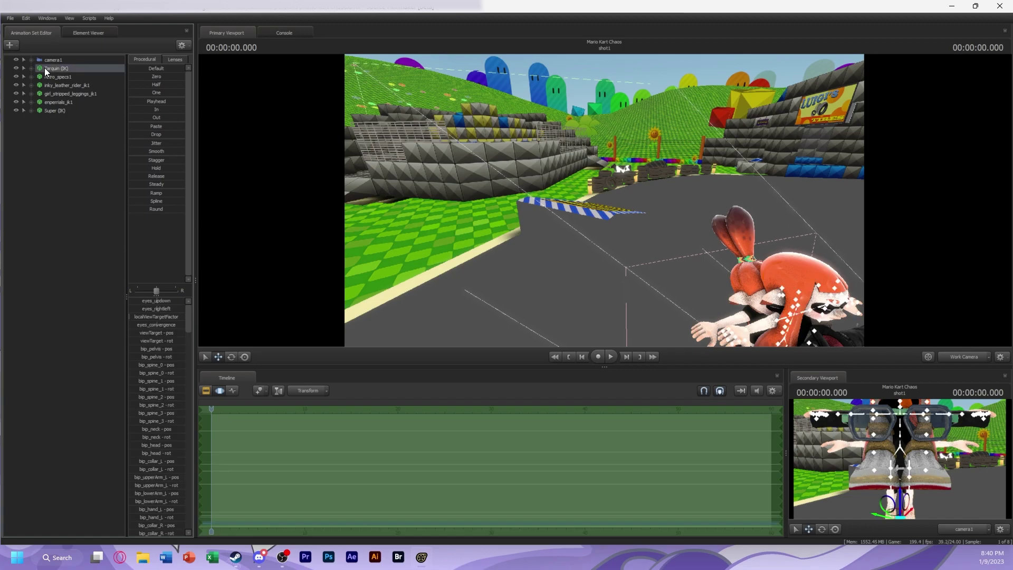
Replace the Tarquin (IK) animation set with the inkling_girl_alt_blueeyes_ik model, placed directly below camera1 in the list
{"action": "right_click", "coordinate": [45, 68]}
{"action": "left_click", "coordinate": [83, 79]}
{"action": "type", "text": "inkling_girl_alt"}
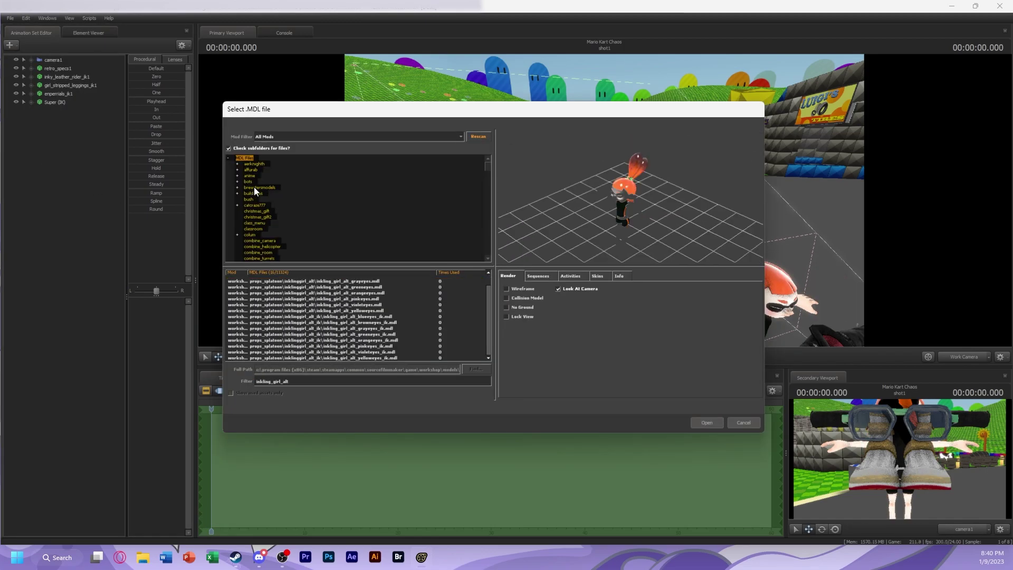
{"action": "double_click", "coordinate": [312, 311]}
{"action": "left_click_drag", "start_coordinate": [74, 111], "coordinate": [63, 67]}
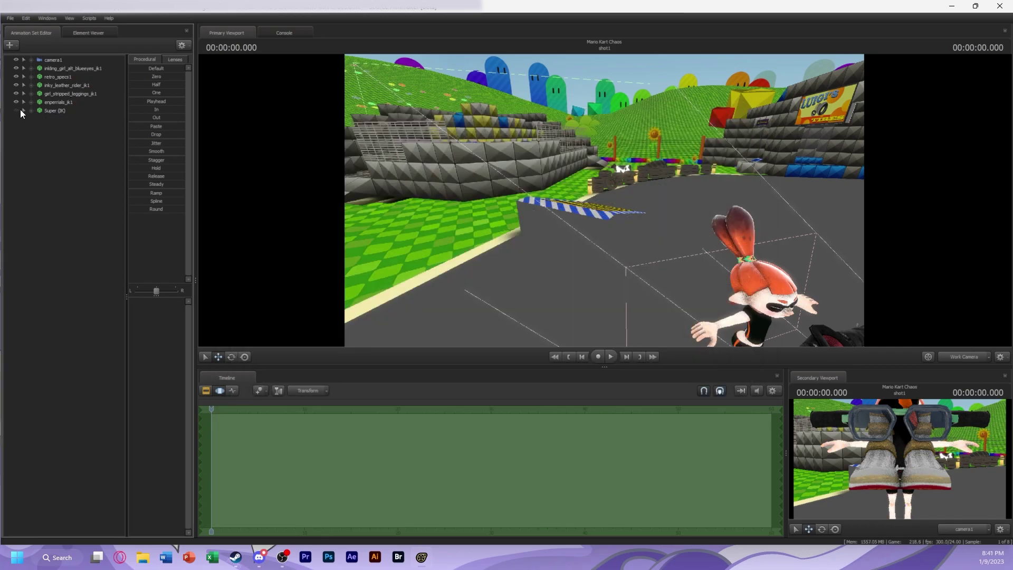
Hide the Super (IK) model and rename the inkling_girl_alt_blueeyes_ik animation set to "Tarquin (IK)"
{"action": "left_click", "coordinate": [16, 110]}
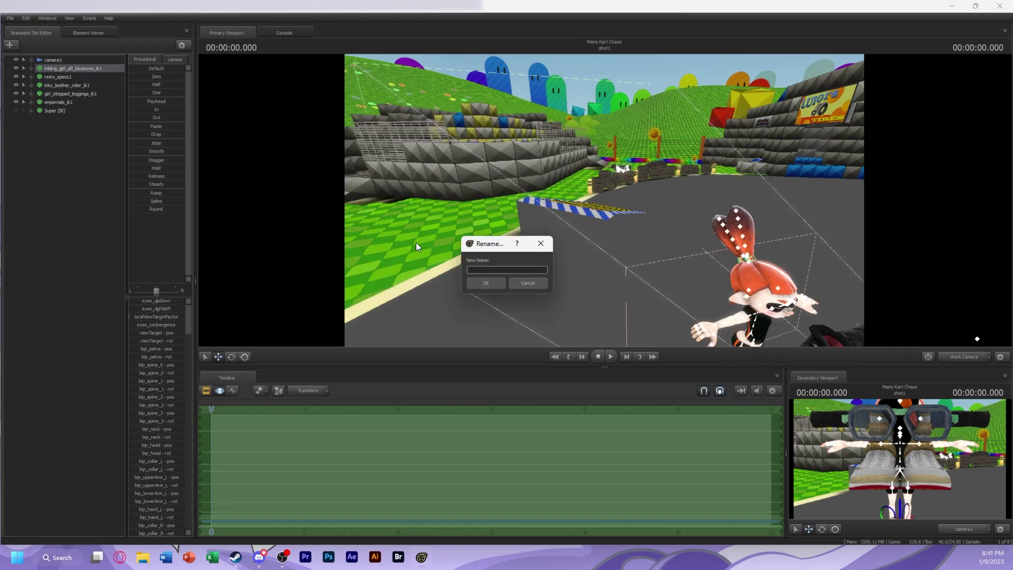
{"action": "type", "text": "Tarquin (IK)"}
{"action": "key", "text": "Return"}
Add the hero_cape_ik model and place it directly below retro_specs1 in the animation set list
{"action": "left_click", "coordinate": [9, 45]}
{"action": "left_click", "coordinate": [32, 112]}
{"action": "type", "text": "c"}
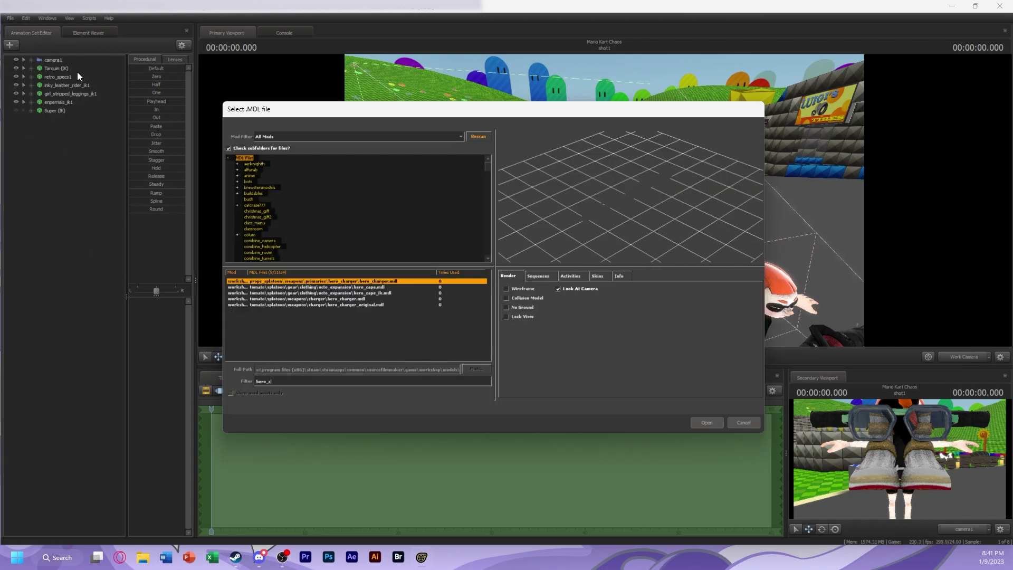
{"action": "double_click", "coordinate": [369, 293]}
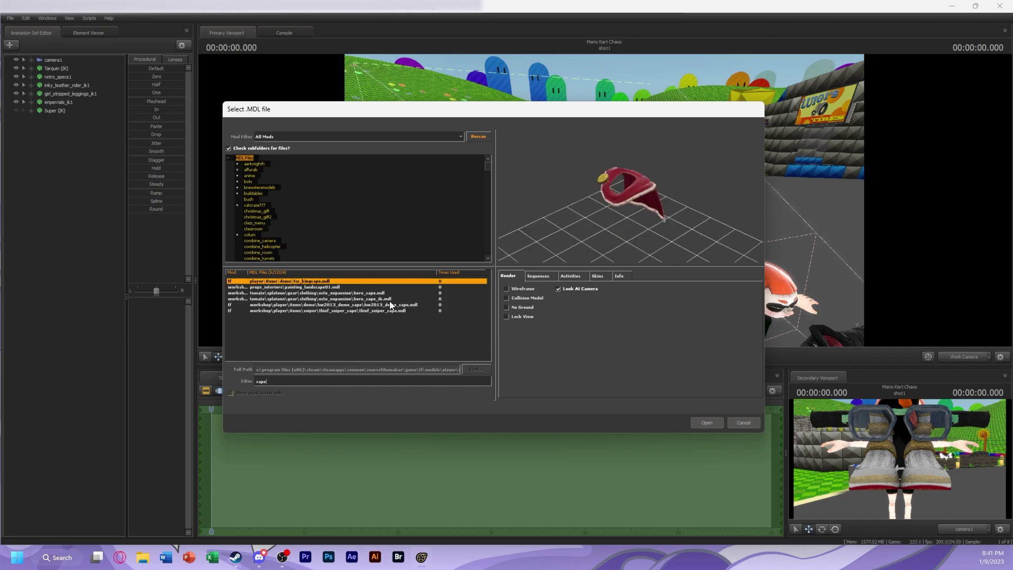
Filter the models by "gloves", add octoling_gloves_ik and place it directly above the leggings in the animation set list
{"action": "left_click", "coordinate": [9, 45]}
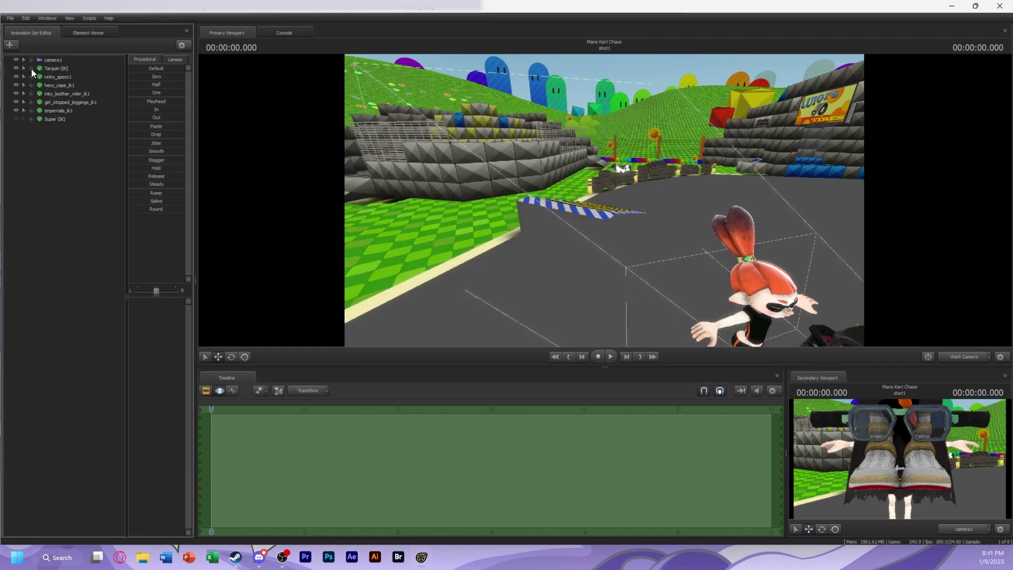
{"action": "left_click", "coordinate": [28, 68]}
{"action": "type", "text": "gloves"}
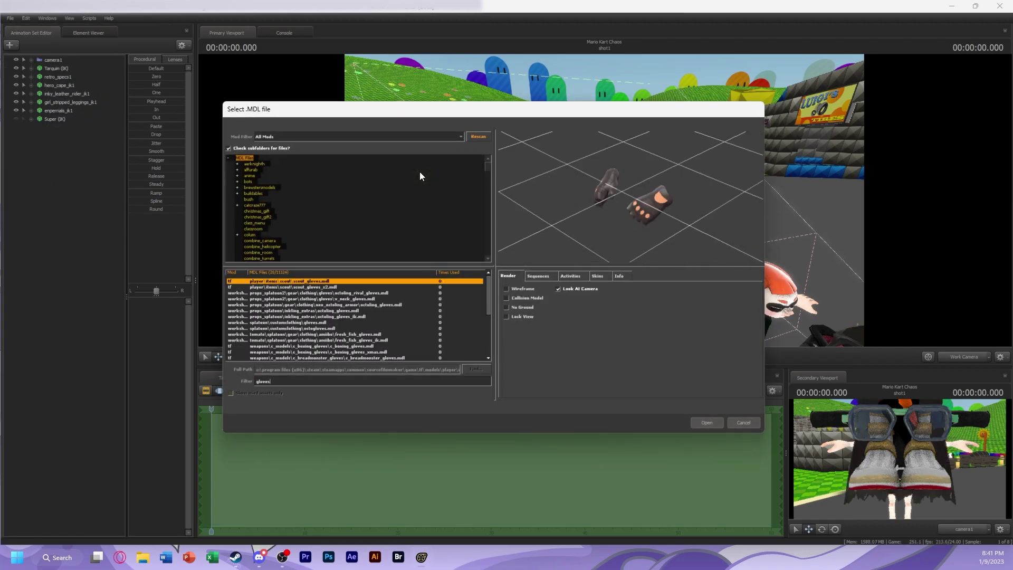
{"action": "scroll", "coordinate": [353, 317], "scroll_direction": "down", "scroll_amount": 5}
{"action": "scroll", "coordinate": [353, 305], "scroll_direction": "up", "scroll_amount": 1}
{"action": "double_click", "coordinate": [356, 294]}
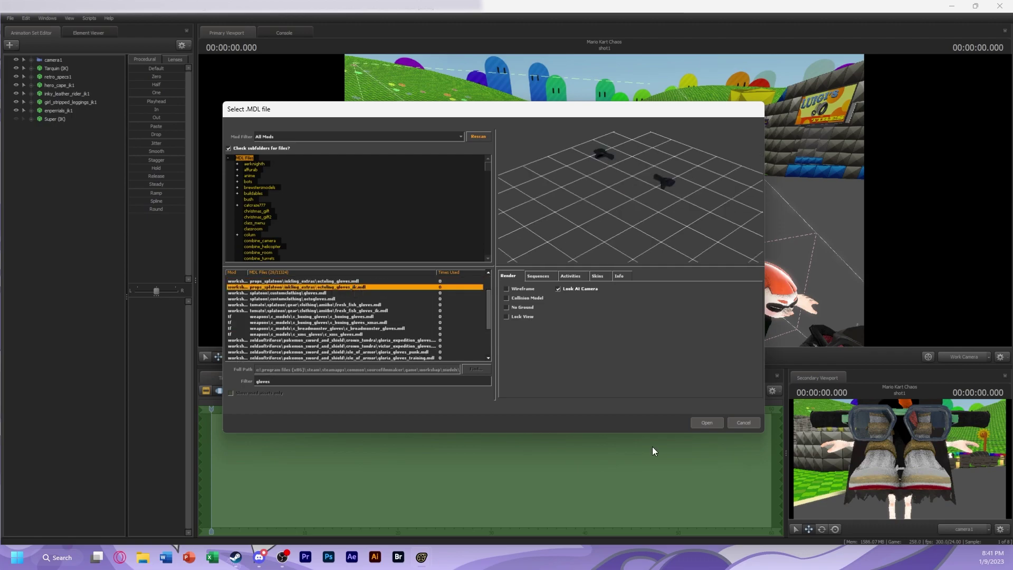
{"action": "left_click_drag", "start_coordinate": [72, 128], "coordinate": [85, 97]}
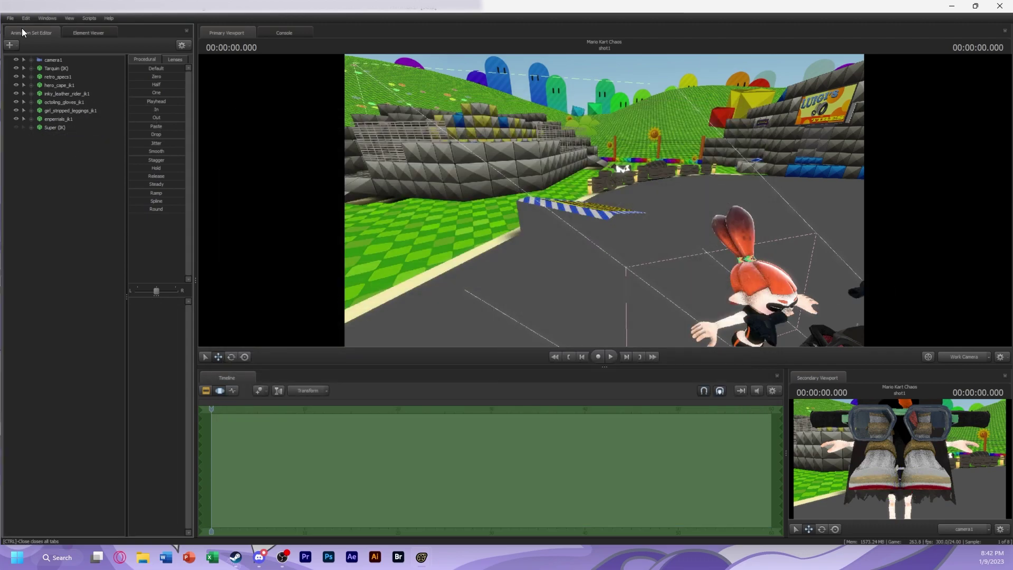
Filter the model browser by "inkling_boy" and add the inkling_boy_alt_violeteyes_ik model as an animation set
{"action": "key", "text": "ctrl+shift+m"}
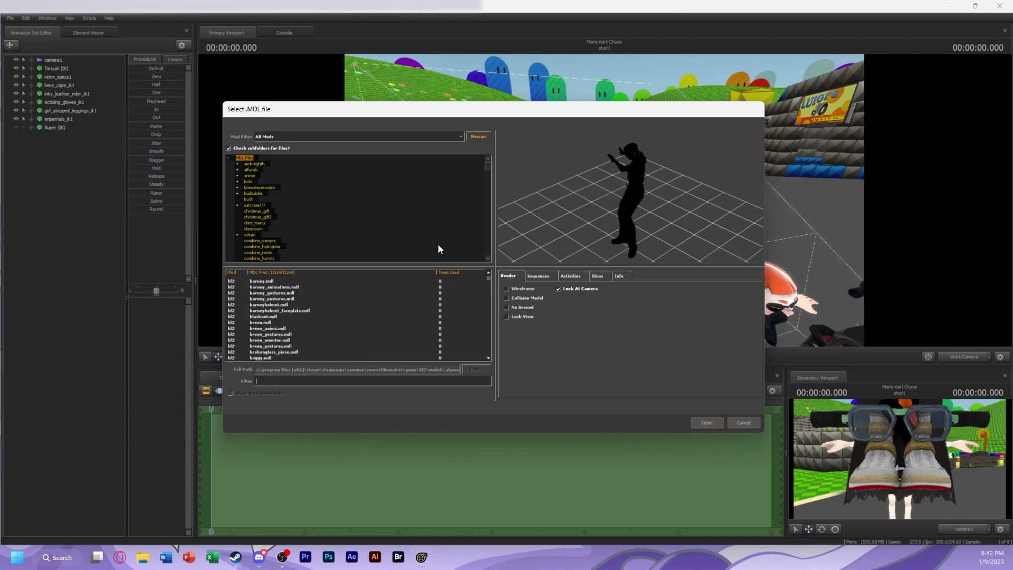
{"action": "key", "text": "Escape"}
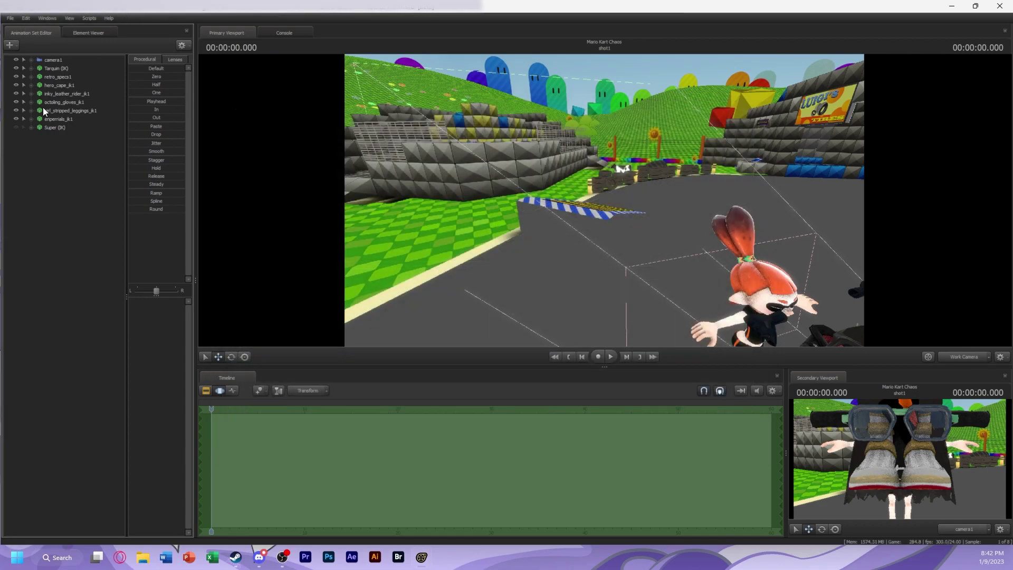
{"action": "left_click", "coordinate": [10, 45]}
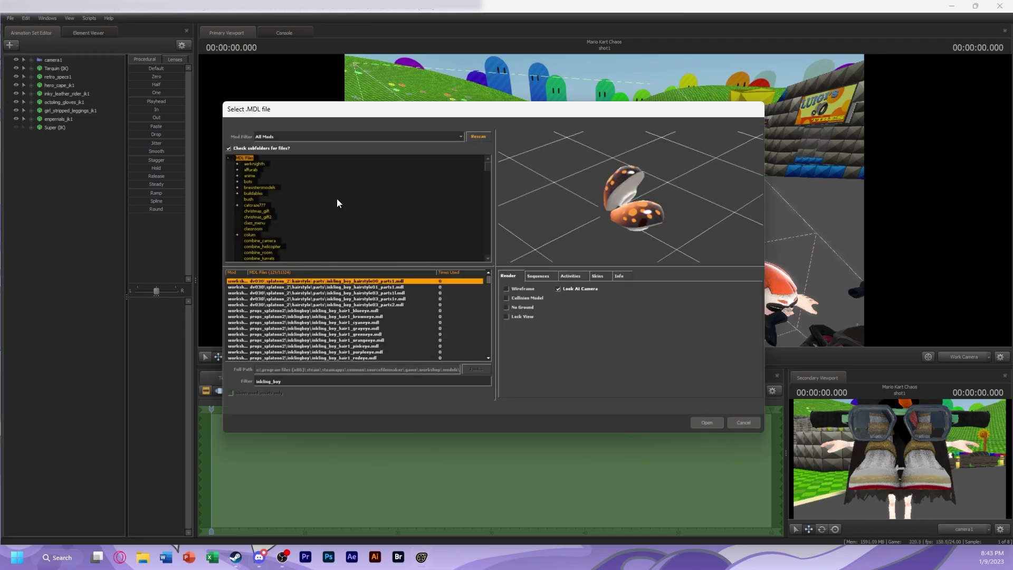
{"action": "scroll", "coordinate": [350, 321], "scroll_direction": "down", "scroll_amount": 20}
{"action": "left_click", "coordinate": [362, 305]}
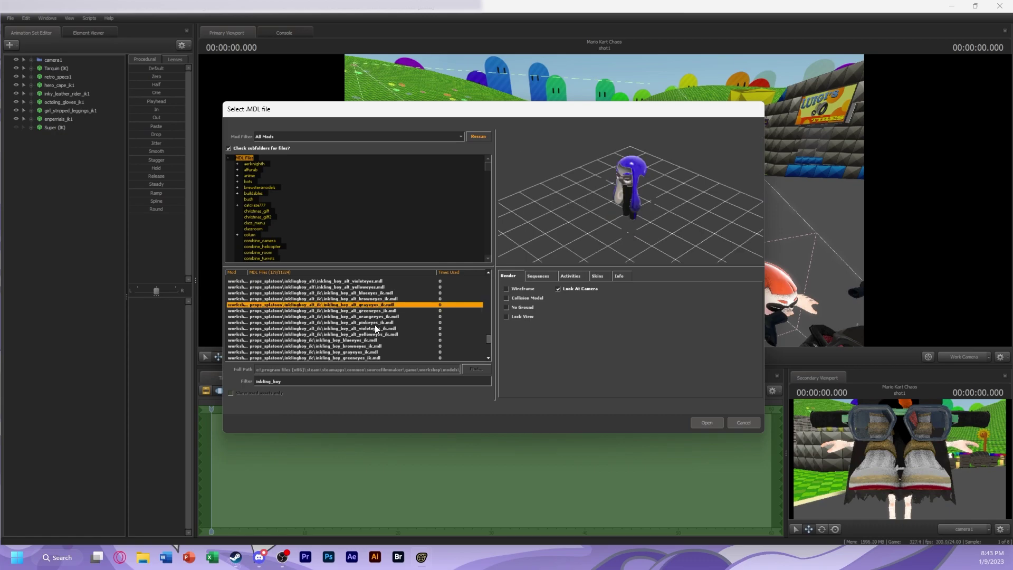
{"action": "left_click", "coordinate": [375, 328]}
{"action": "left_click", "coordinate": [707, 423]}
Rename the new inkling boy animation set to "Dexio (IK)" and hide its model
{"action": "double_click", "coordinate": [68, 136]}
{"action": "type", "text": "Dexio (IK)"}
{"action": "key", "text": "Return"}
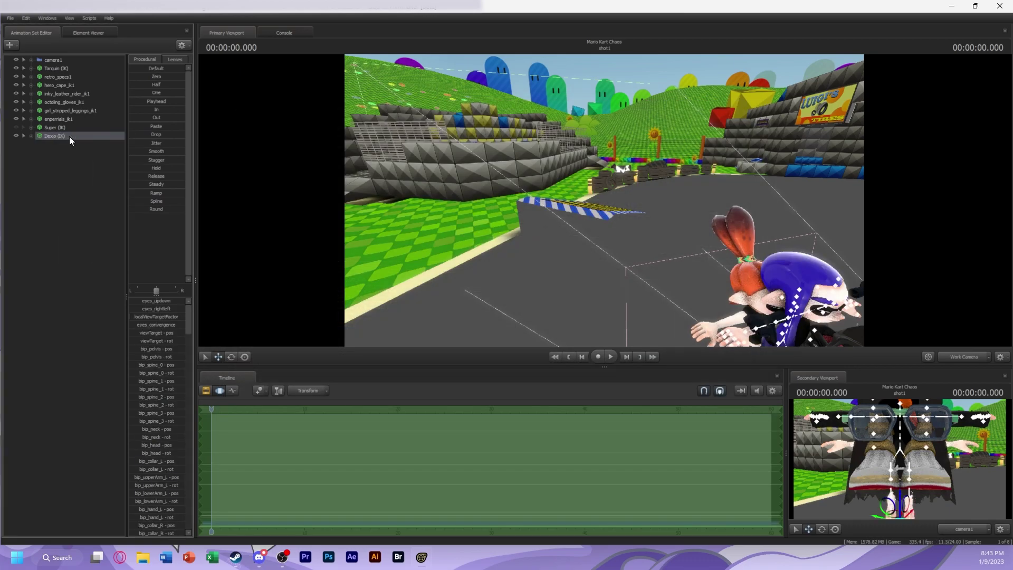
{"action": "left_click", "coordinate": [16, 136]}
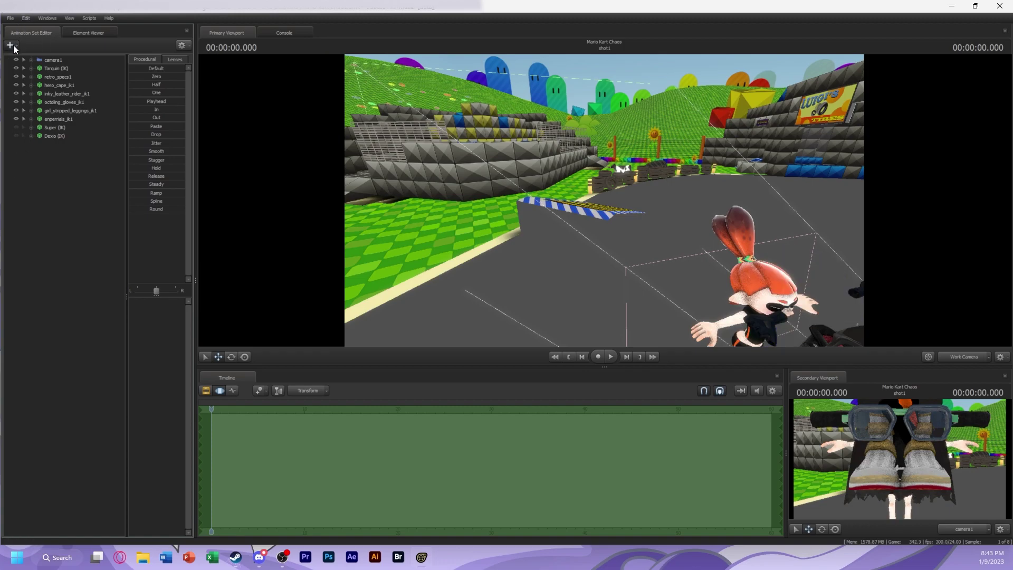
Filter the model browser by "inkling_girl" and add the inkling_girl_yelloweyes_ik model as an animation set
{"action": "left_click", "coordinate": [14, 46]}
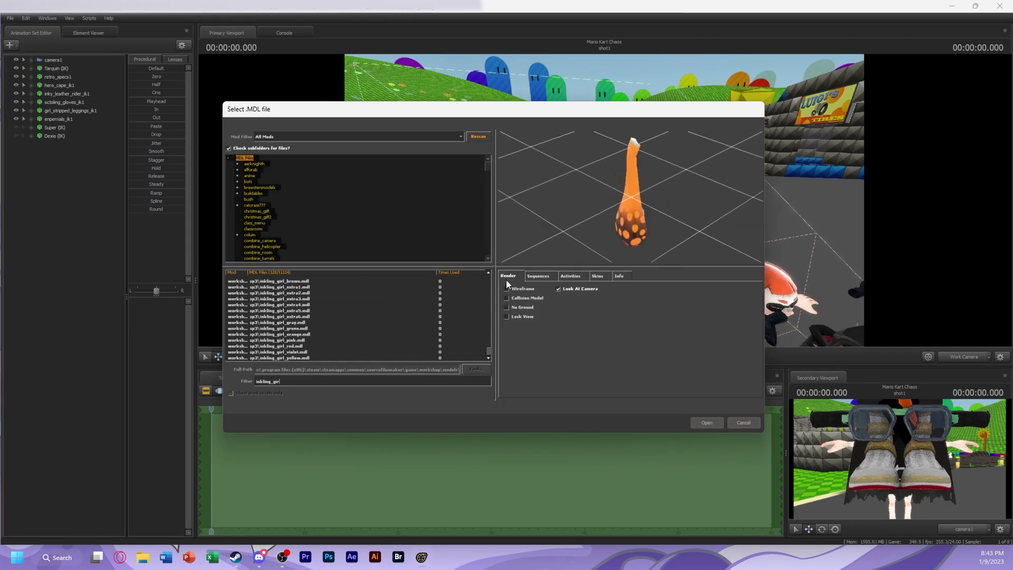
{"action": "type", "text": "rl"}
{"action": "scroll", "coordinate": [259, 308], "scroll_direction": "up", "scroll_amount": 4}
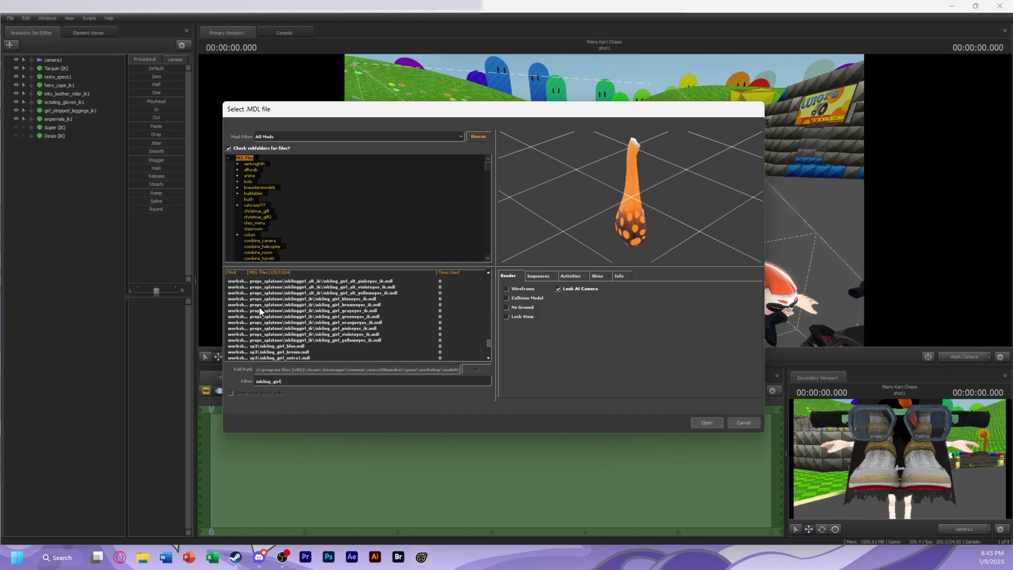
{"action": "scroll", "coordinate": [316, 317], "scroll_direction": "up", "scroll_amount": 2}
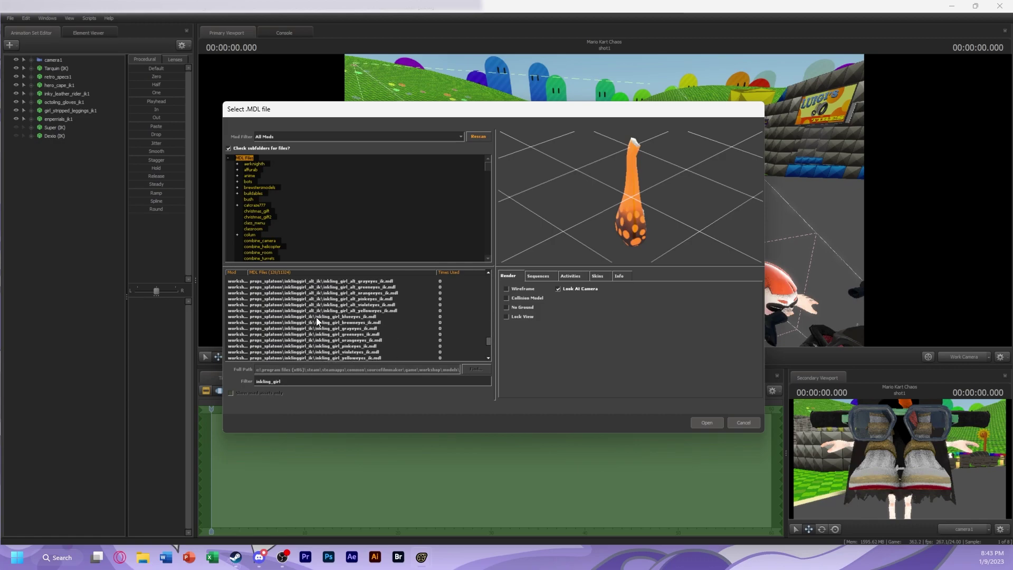
{"action": "left_click", "coordinate": [336, 357]}
{"action": "left_click", "coordinate": [707, 423]}
Rename the inkling_girl_yelloweyes_ik animation set to "Amira (IK)" and hide its model
{"action": "right_click", "coordinate": [90, 144]}
{"action": "left_click", "coordinate": [118, 150]}
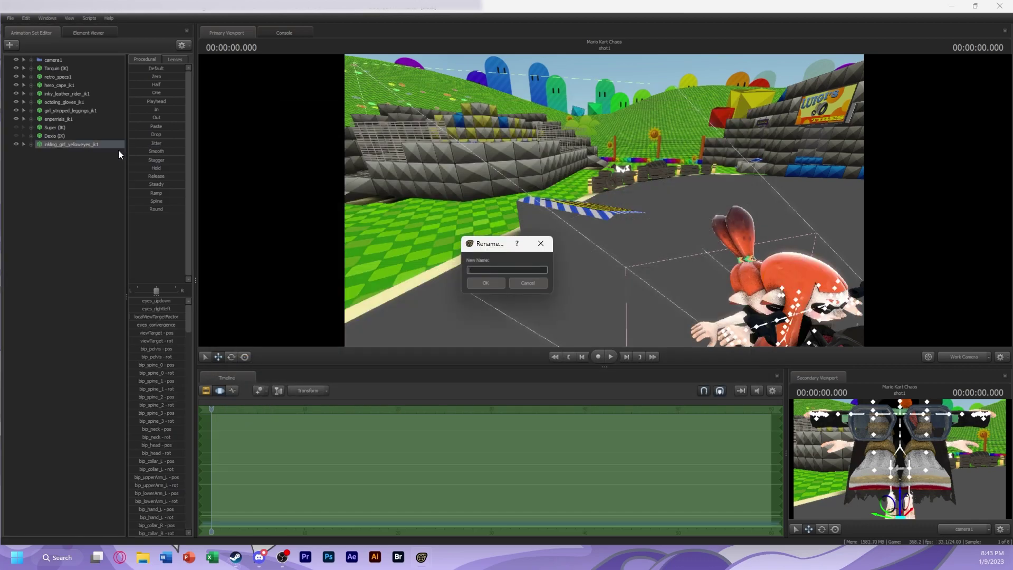
{"action": "type", "text": "Amira (IK)"}
{"action": "key", "text": "Return"}
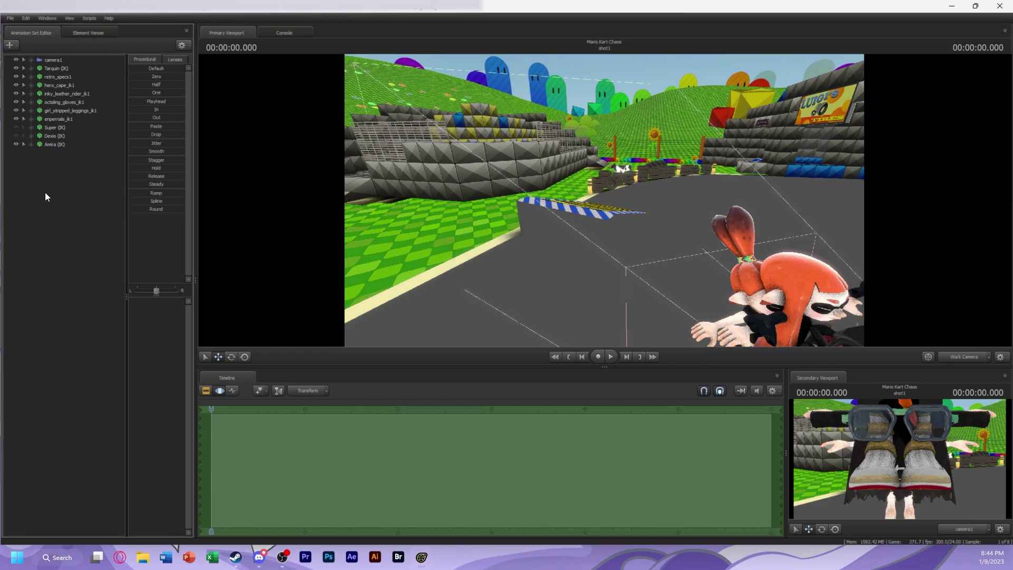
{"action": "left_click", "coordinate": [16, 144]}
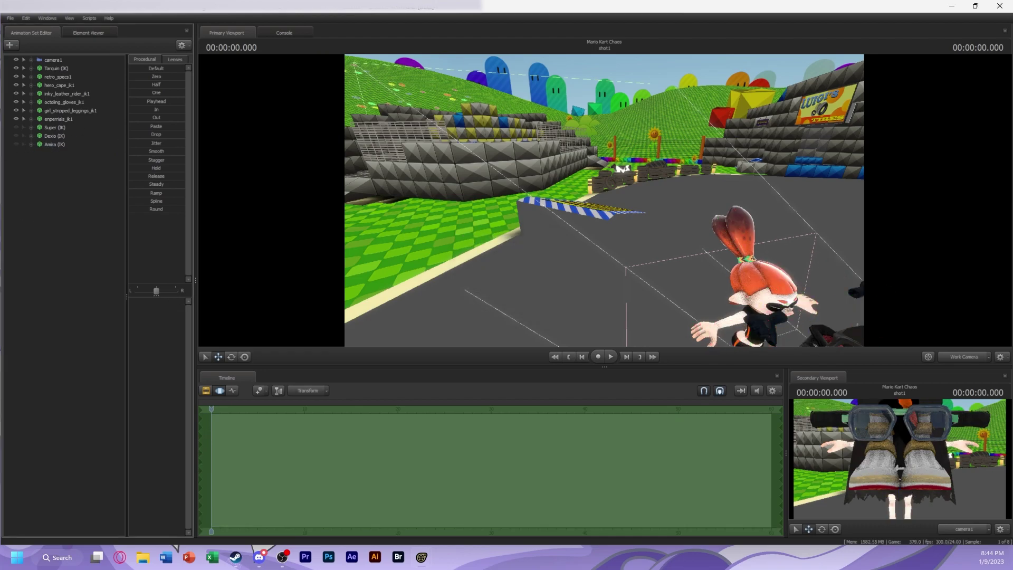
Filter the model browser by "player\oct" and add the octoling_biped_violet_ik model as an animation set
{"action": "left_click", "coordinate": [9, 45]}
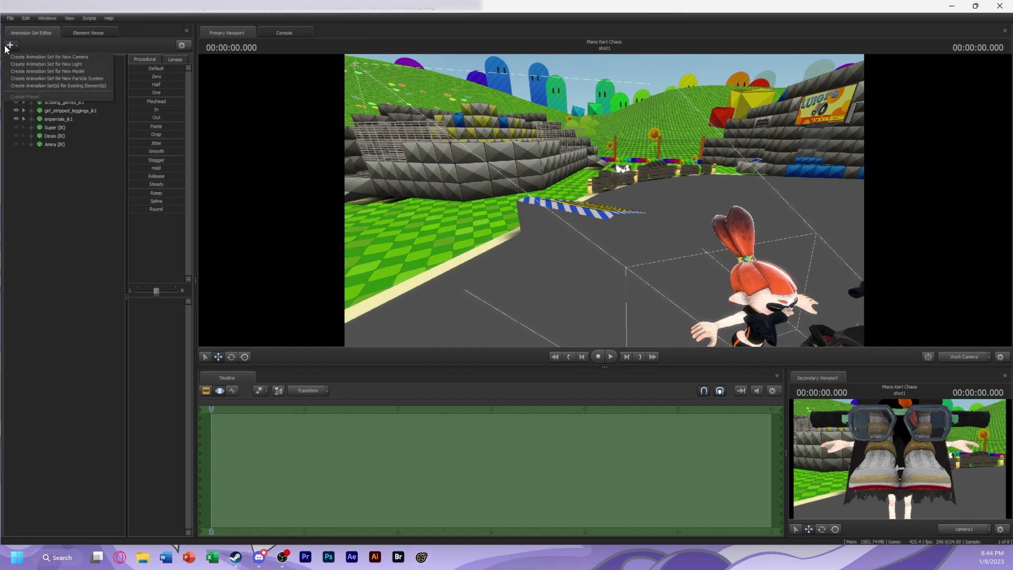
{"action": "left_click", "coordinate": [37, 61]}
{"action": "type", "text": "\\oct"}
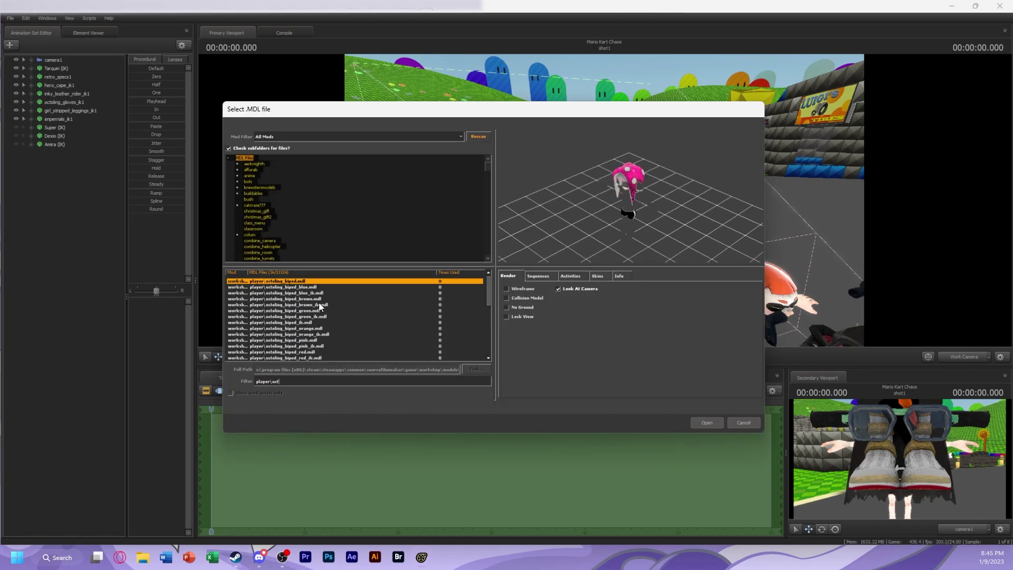
{"action": "left_click", "coordinate": [337, 334]}
{"action": "left_click", "coordinate": [707, 423]}
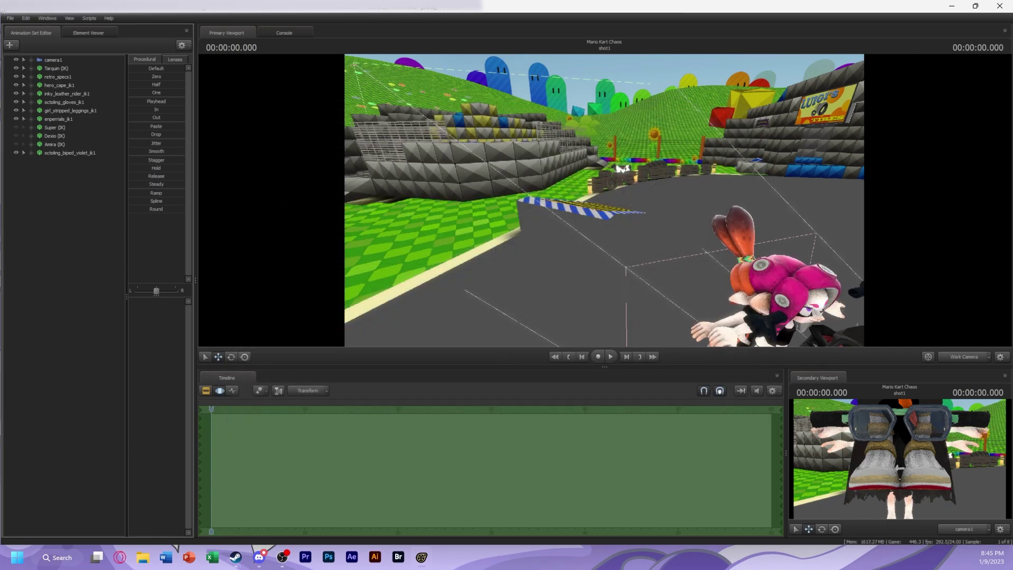
Rename the octoling_biped_violet_ik animation set to "Shelly (IK)"
{"action": "right_click", "coordinate": [79, 153]}
{"action": "left_click", "coordinate": [105, 174]}
{"action": "left_click", "coordinate": [527, 283]}
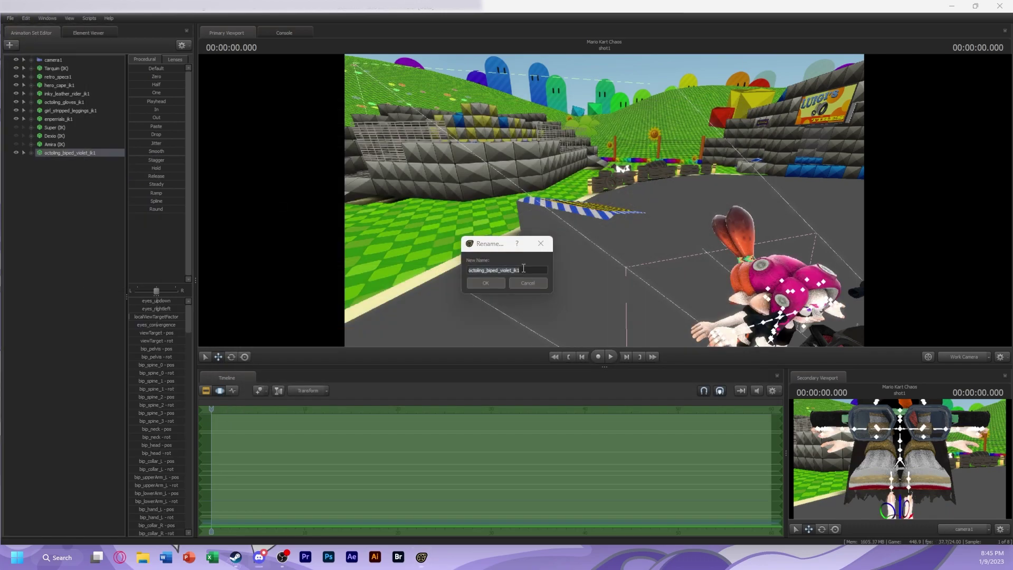
{"action": "type", "text": "Shelly (I"}
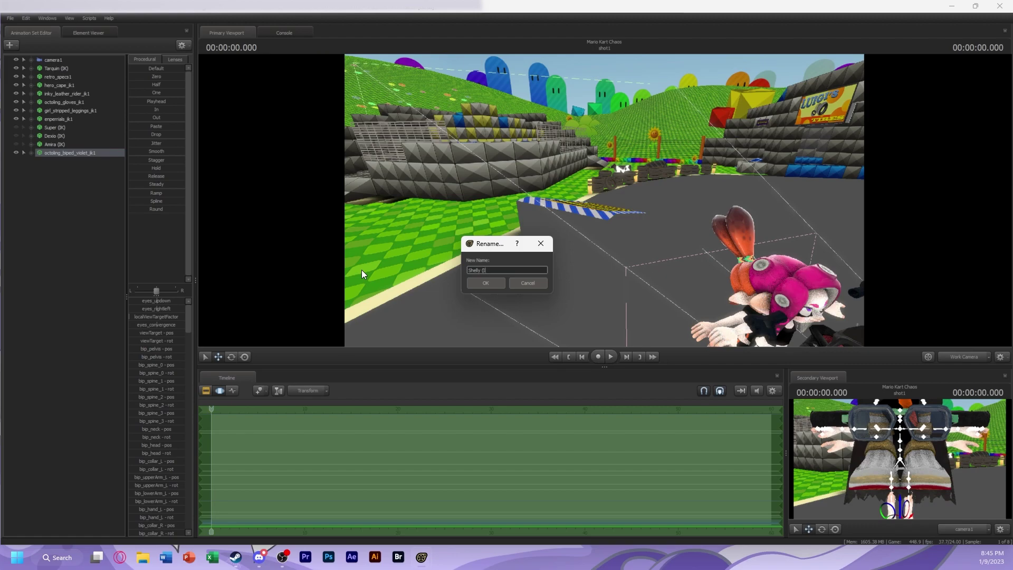
{"action": "type", "text": "K)"}
{"action": "key", "text": "Return"}
Browse for a new animation set model and filter the model list by "inkling_girl"
{"action": "left_click", "coordinate": [9, 45]}
{"action": "left_click", "coordinate": [74, 59]}
{"action": "type", "text": "inkling_g"}
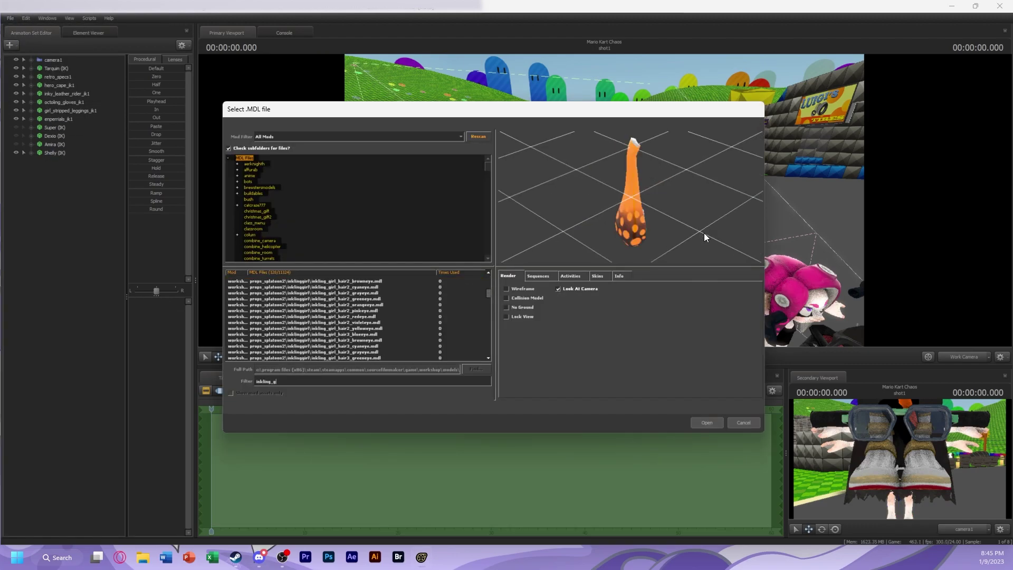
{"action": "scroll", "coordinate": [383, 299], "scroll_direction": "down", "scroll_amount": 20}
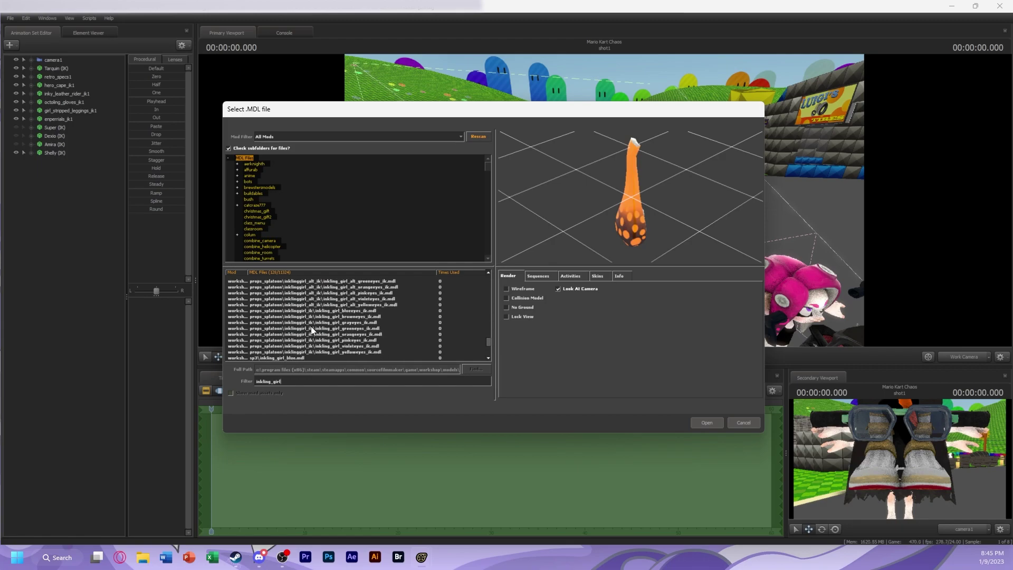
Preview the inkling girl variants and add the inkling_girl_blueeyes_ik model as an animation set
{"action": "left_click", "coordinate": [283, 340]}
{"action": "scroll", "coordinate": [283, 340], "scroll_direction": "up", "scroll_amount": 3}
{"action": "left_click", "coordinate": [303, 319]}
{"action": "scroll", "coordinate": [300, 321], "scroll_direction": "up", "scroll_amount": 2}
{"action": "scroll", "coordinate": [300, 321], "scroll_direction": "down", "scroll_amount": 2}
{"action": "left_click", "coordinate": [310, 337]}
{"action": "left_click", "coordinate": [311, 340]}
{"action": "left_click", "coordinate": [312, 328]}
{"action": "scroll", "coordinate": [312, 328], "scroll_direction": "down", "scroll_amount": 3}
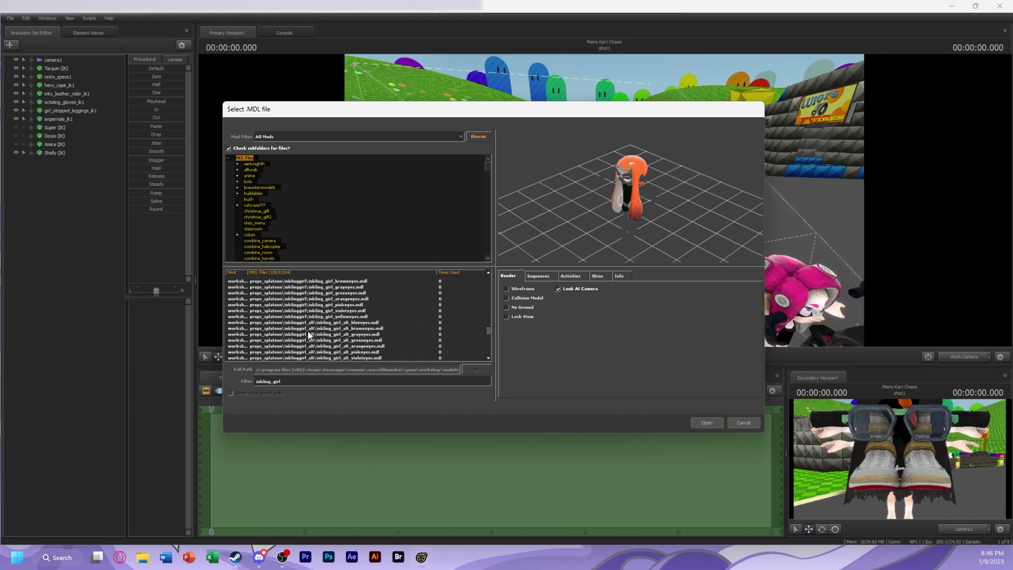
{"action": "left_click", "coordinate": [321, 328]}
{"action": "left_click", "coordinate": [707, 423]}
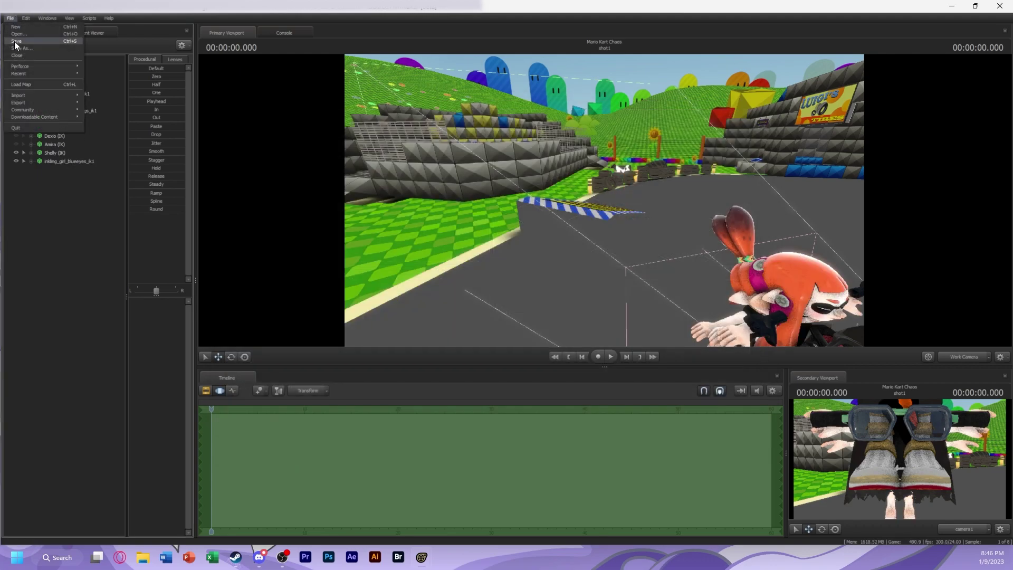
Rename the inkling_girl_blueeyes_ik animation set to "Joysy (IK)" and hide both the Joysy and Shelly models
{"action": "right_click", "coordinate": [65, 162]}
{"action": "left_click", "coordinate": [86, 165]}
{"action": "type", "text": "Joysy (IK)"}
{"action": "key", "text": "Return"}
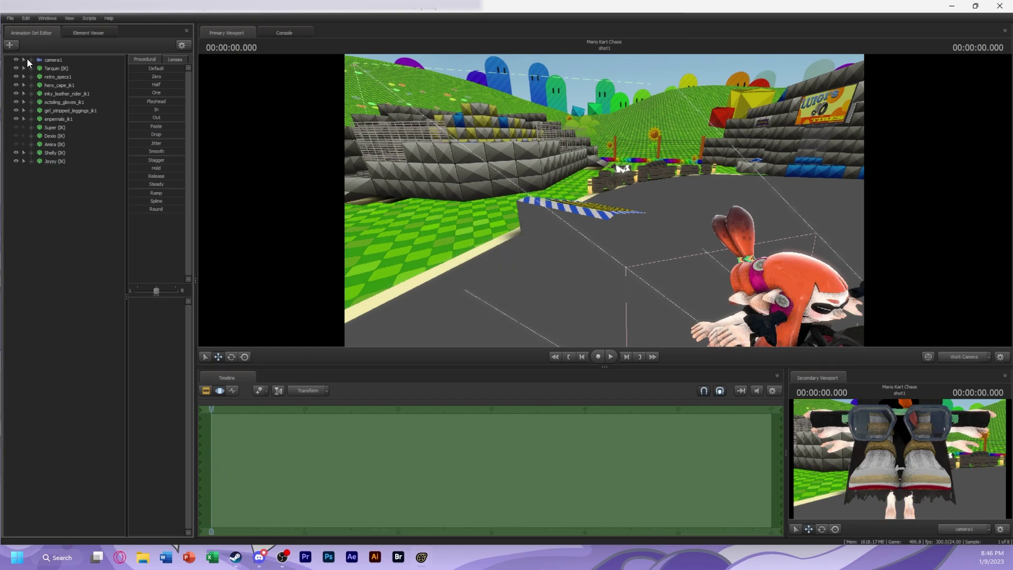
{"action": "left_click", "coordinate": [16, 161]}
{"action": "left_click", "coordinate": [16, 152]}
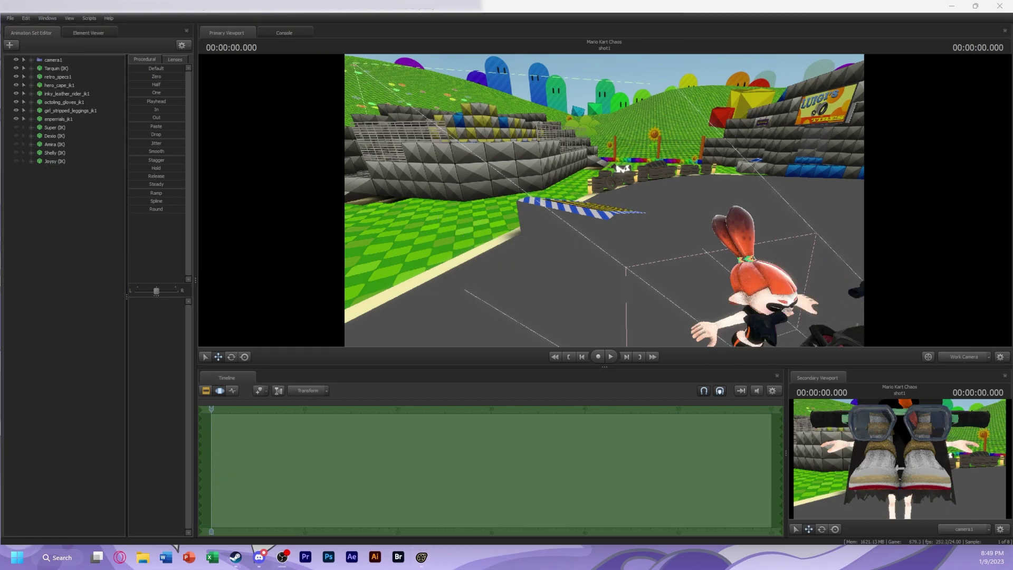
Show the Tarquin (IK) game model in the Element Viewer and expand its materials
{"action": "left_click_drag", "start_coordinate": [492, 194], "coordinate": [660, 195]}
{"action": "right_click", "coordinate": [55, 68]}
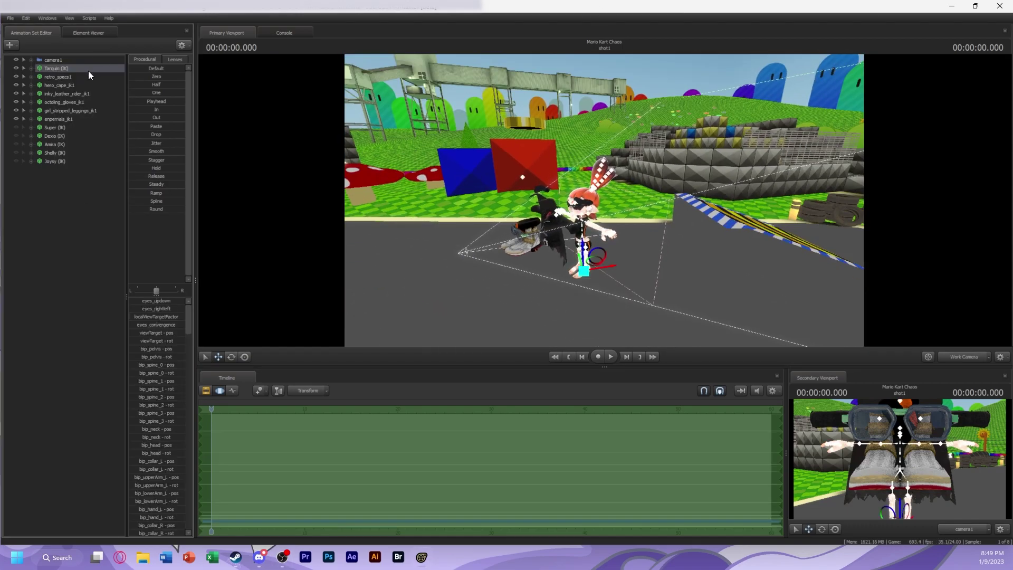
{"action": "right_click", "coordinate": [90, 68]}
{"action": "left_click", "coordinate": [47, 213]}
{"action": "right_click", "coordinate": [55, 68]}
{"action": "mouse_move", "coordinate": [106, 107]}
{"action": "left_click", "coordinate": [164, 120]}
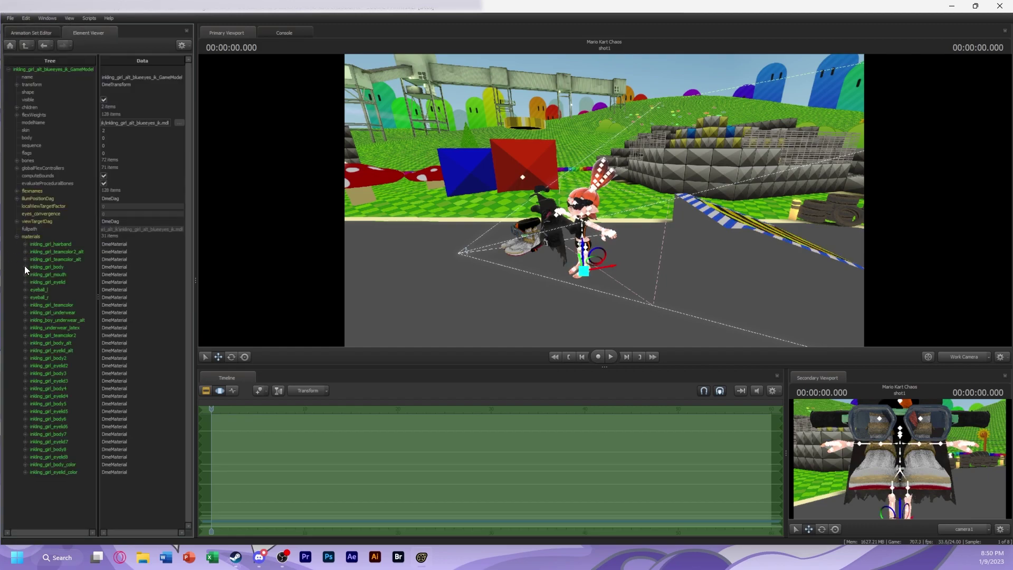
Add a float attribute named $alpha to Tarquin's inkling_girl_teamcolor_alt material
{"action": "left_click", "coordinate": [25, 244]}
{"action": "left_click", "coordinate": [25, 266]}
{"action": "left_click", "coordinate": [24, 297]}
{"action": "right_click", "coordinate": [50, 297]}
{"action": "mouse_move", "coordinate": [79, 359]}
{"action": "left_click", "coordinate": [159, 374]}
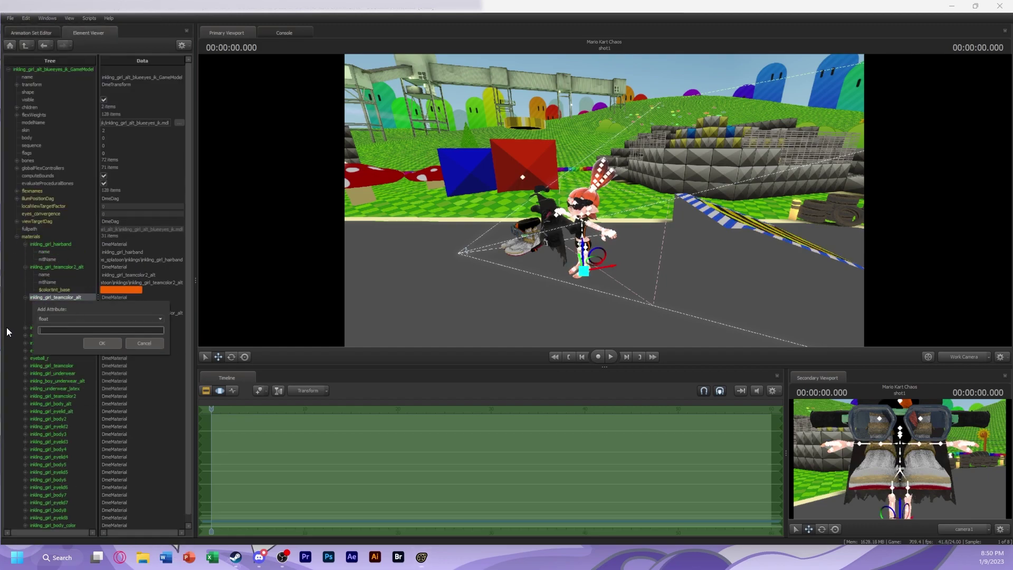
{"action": "key", "text": "Return"}
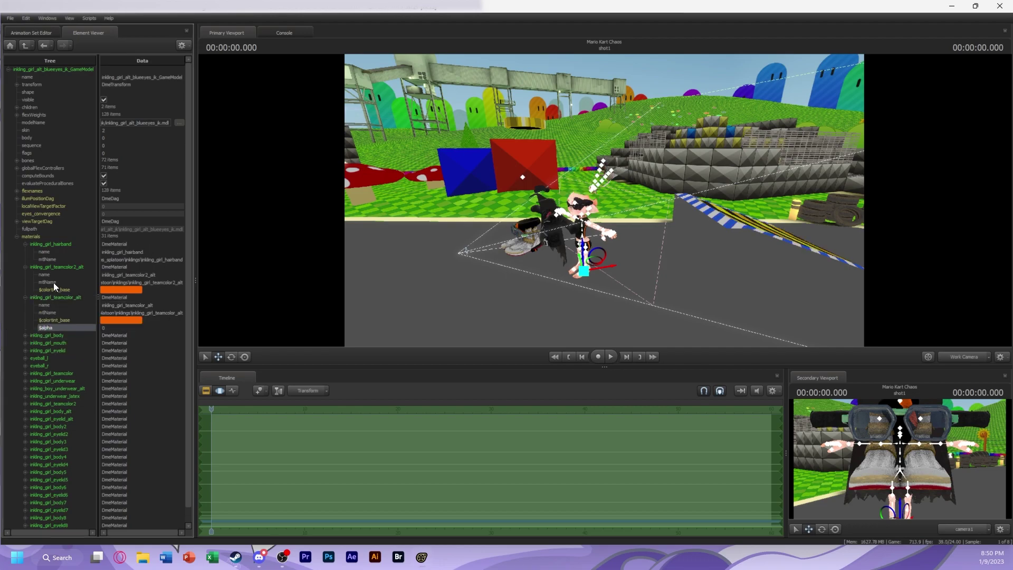
Add a float attribute named $alpha to Tarquin's inkling_girl_teamcolor2_alt material
{"action": "right_click", "coordinate": [37, 266]}
{"action": "mouse_move", "coordinate": [80, 328]}
{"action": "left_click", "coordinate": [169, 343]}
{"action": "type", "text": "$alpha"}
{"action": "key", "text": "Return"}
Add a float attribute named $alpha to the inkling_girl_hairband material and return to the Animation Set Editor
{"action": "right_click", "coordinate": [49, 244]}
{"action": "mouse_move", "coordinate": [79, 306]}
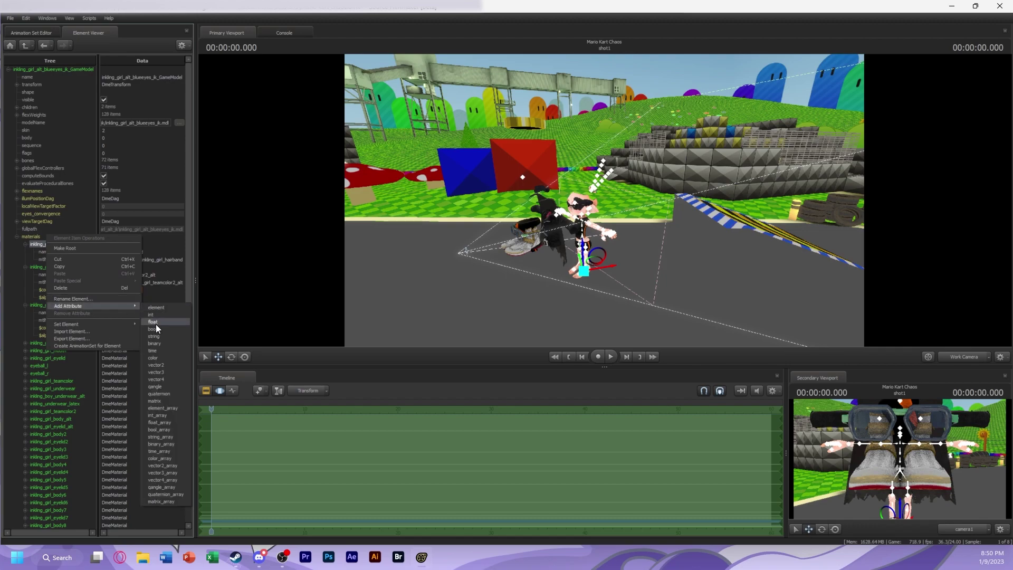
{"action": "left_click", "coordinate": [169, 320]}
{"action": "type", "text": "$alpha"}
{"action": "key", "text": "Return"}
{"action": "left_click", "coordinate": [25, 275]}
{"action": "left_click", "coordinate": [28, 291]}
{"action": "left_click", "coordinate": [41, 36]}
Look through Tarquin's Unknown control group and select the bip_Hair_Band_root_scale control
{"action": "left_click_drag", "start_coordinate": [580, 211], "coordinate": [615, 210]}
{"action": "scroll", "coordinate": [63, 317], "scroll_direction": "down", "scroll_amount": 5}
{"action": "right_click", "coordinate": [87, 288]}
{"action": "left_click", "coordinate": [111, 305]}
{"action": "scroll", "coordinate": [74, 353], "scroll_direction": "down", "scroll_amount": 9}
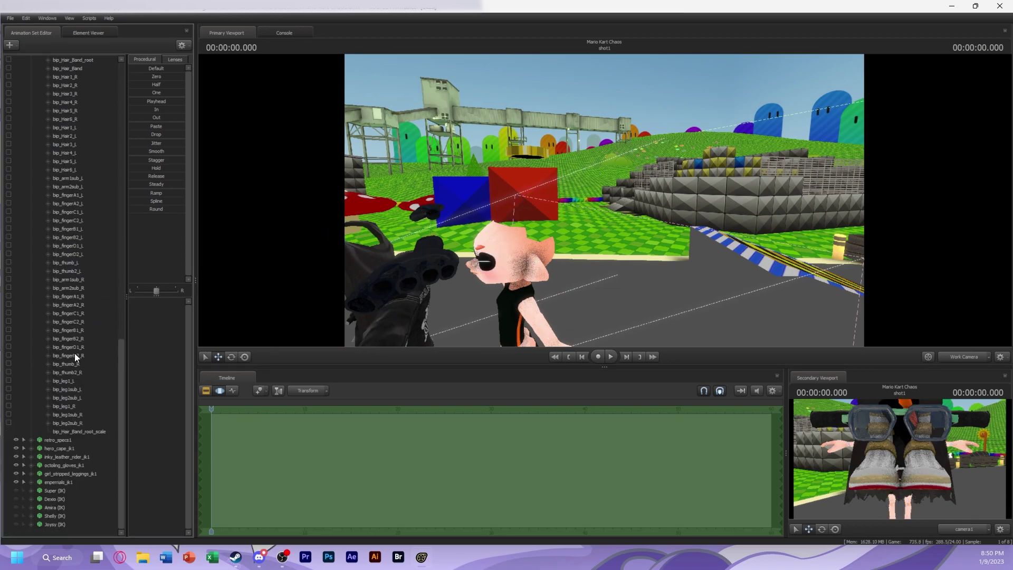
{"action": "scroll", "coordinate": [37, 280], "scroll_direction": "up", "scroll_amount": 15}
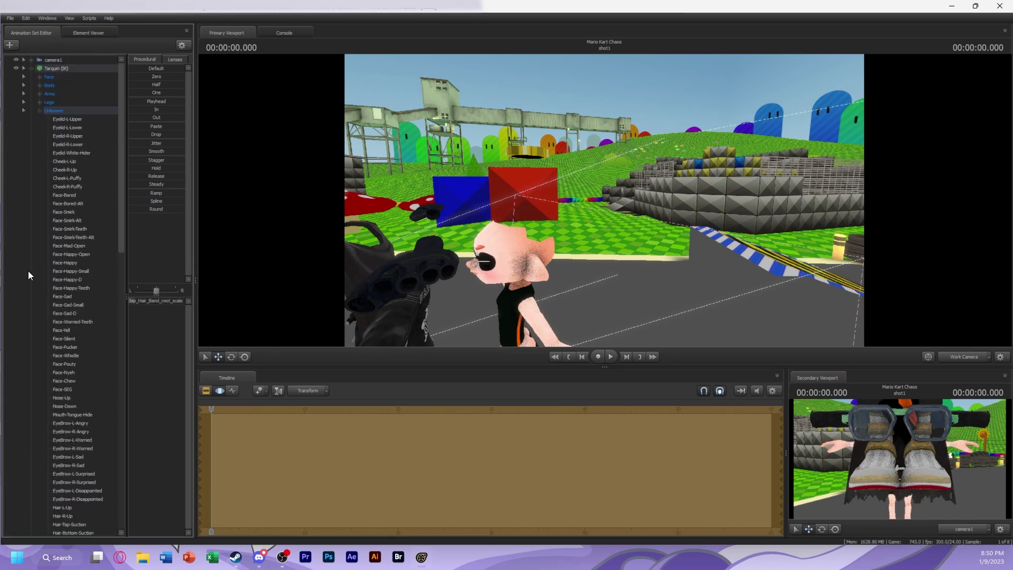
Select Tarquin (IK) with its left eyelid controls, view the face from the other side, and switch to the Clip Editor
{"action": "left_click", "coordinate": [62, 70]}
{"action": "scroll", "coordinate": [165, 387], "scroll_direction": "down", "scroll_amount": 5}
{"action": "left_click", "coordinate": [151, 390]}
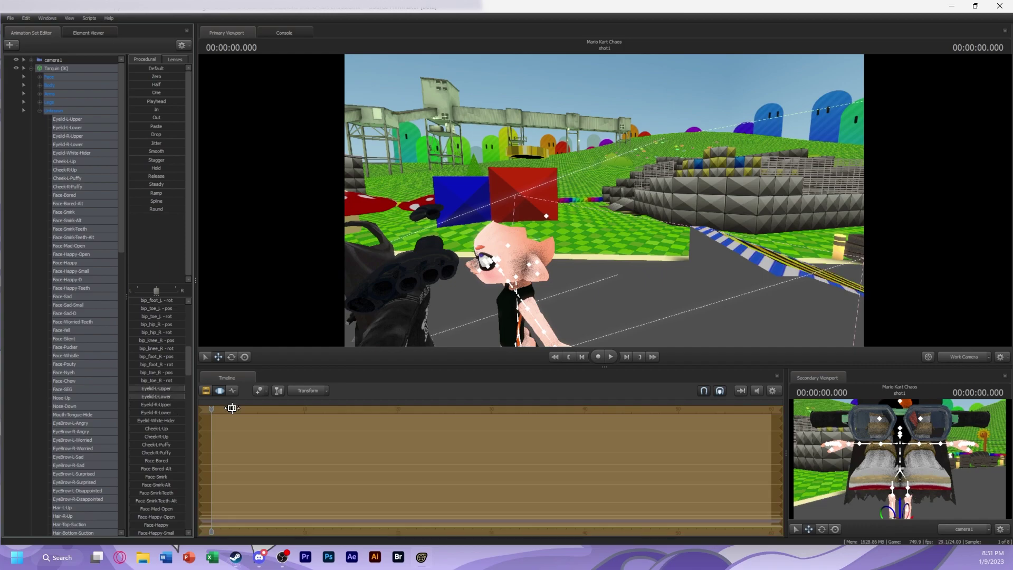
{"action": "scroll", "coordinate": [175, 394], "scroll_direction": "up", "scroll_amount": 5}
{"action": "mouse_move", "coordinate": [376, 229]}
{"action": "left_mouse_down"}
{"action": "mouse_move", "coordinate": [401, 227]}
{"action": "mouse_move", "coordinate": [370, 232]}
{"action": "mouse_move", "coordinate": [390, 229]}
{"action": "left_mouse_up"}
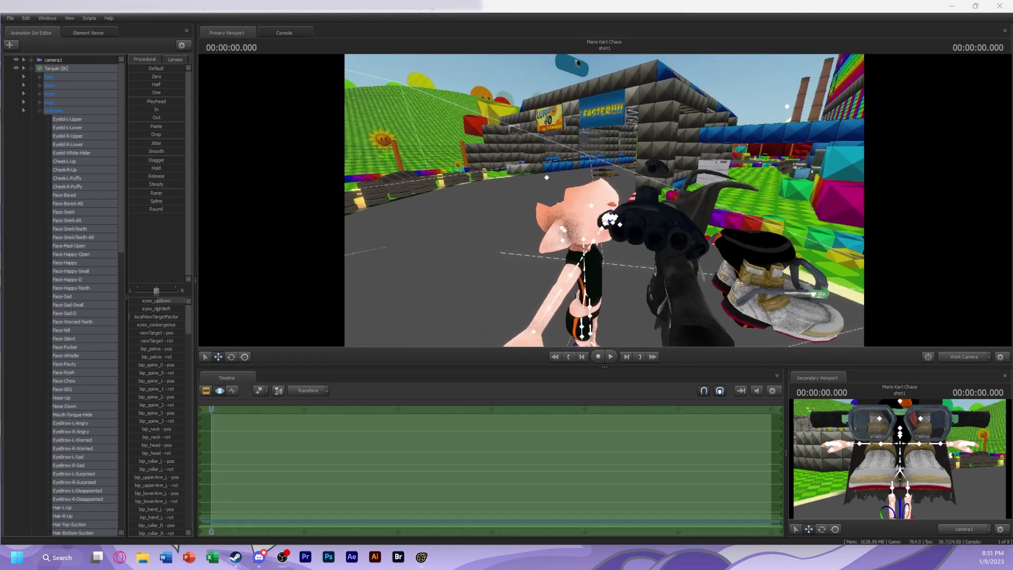
{"action": "key", "text": "F2"}
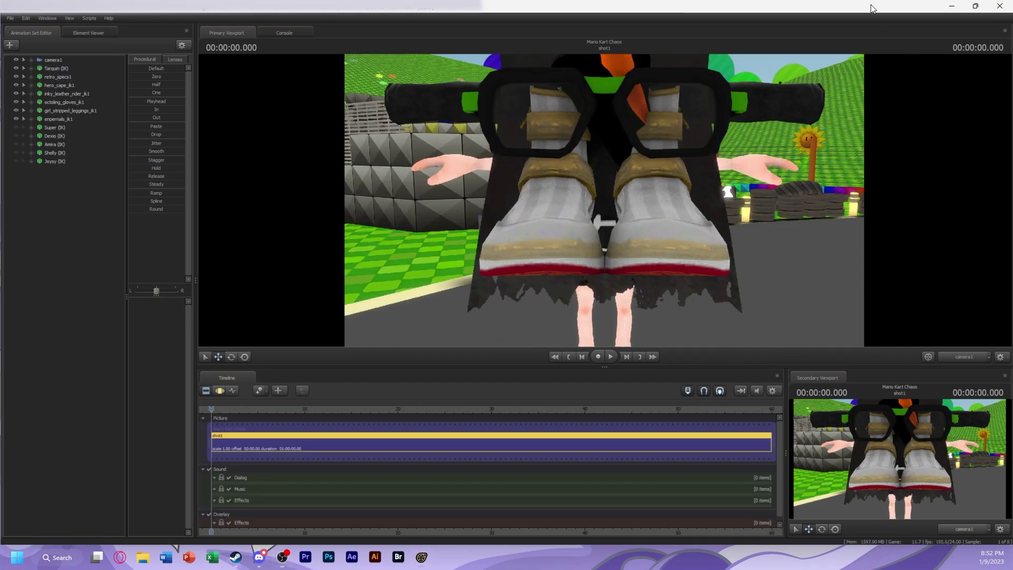
Show the Tarquin (IK) game model in the Element Viewer again and expand its materials list
{"action": "left_click_drag", "start_coordinate": [604, 200], "coordinate": [55, 74]}
{"action": "right_click", "coordinate": [55, 77]}
{"action": "left_click", "coordinate": [140, 116]}
{"action": "left_click", "coordinate": [17, 229]}
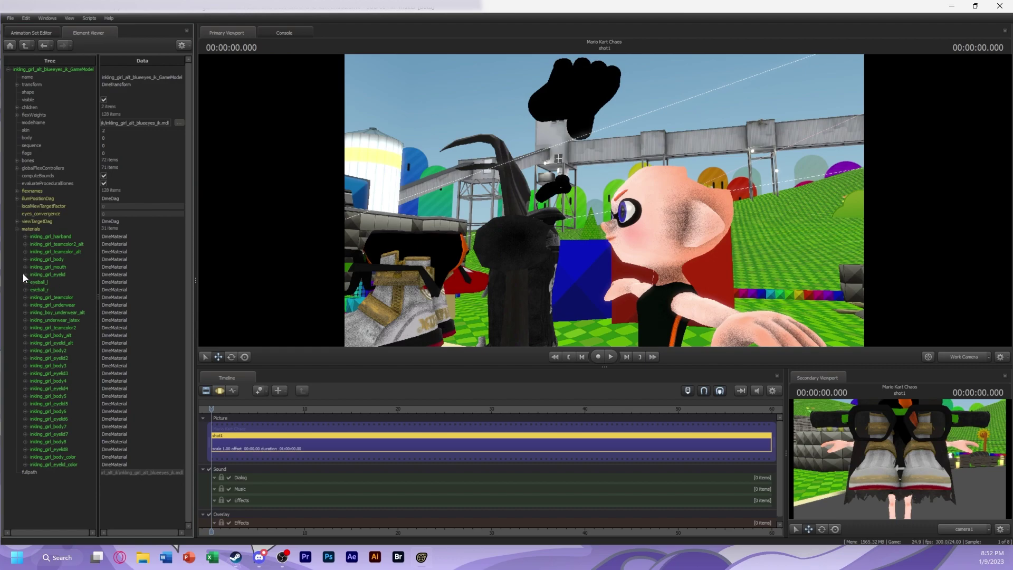
Make Tarquin's inkling_girl_underwear material transparent by adding a float alpha attribute to it
{"action": "left_click", "coordinate": [25, 305]}
{"action": "right_click", "coordinate": [33, 292]}
{"action": "mouse_move", "coordinate": [53, 364]}
{"action": "left_click", "coordinate": [143, 378]}
{"action": "type", "text": "scale"}
{"action": "key", "text": "Return"}
{"action": "left_click", "coordinate": [25, 305]}
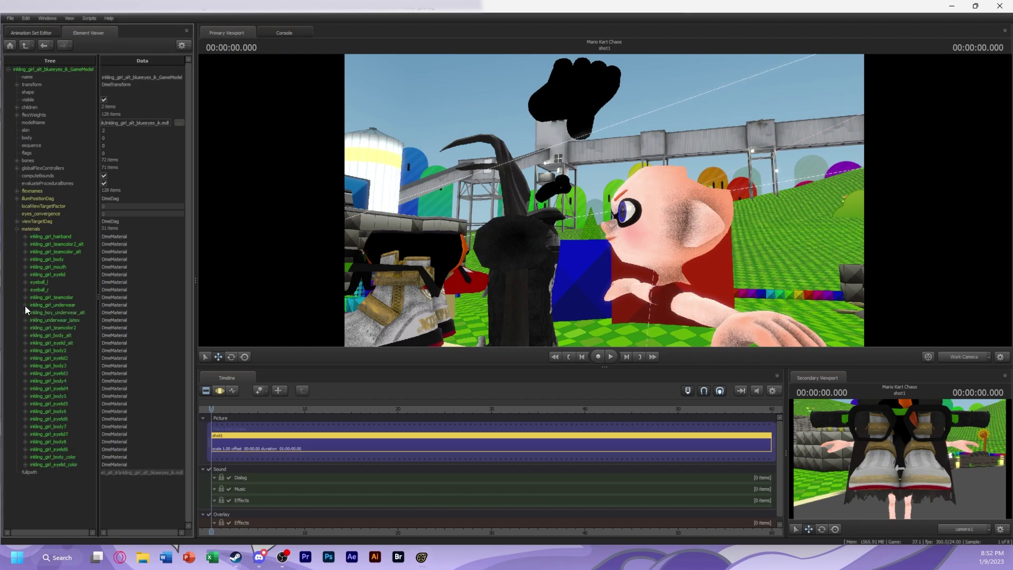
Set the $colortint_base colour of Tarquin's inkling_girl_teamcolor material to blue
{"action": "left_click", "coordinate": [25, 297]}
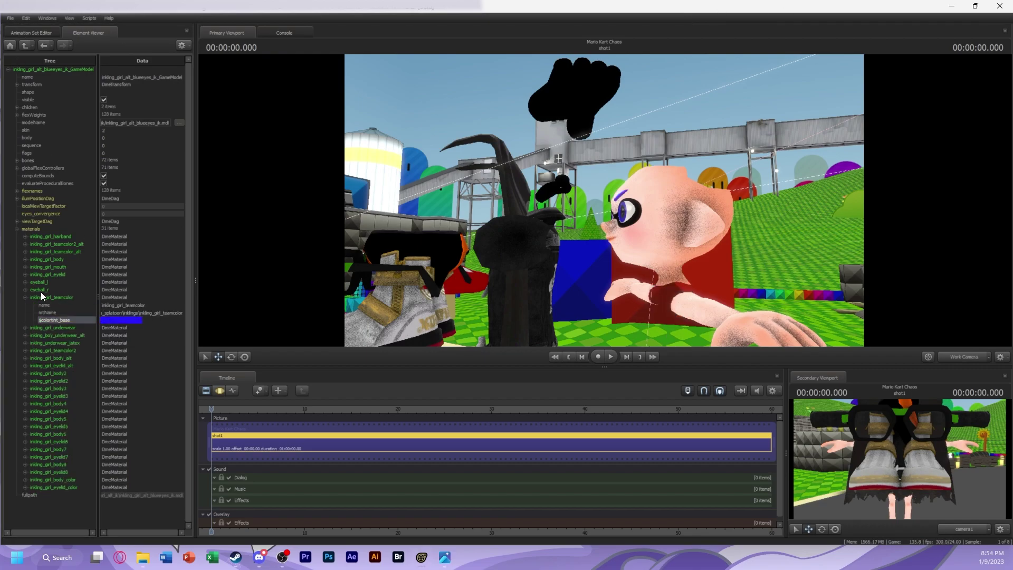
{"action": "left_click", "coordinate": [25, 297]}
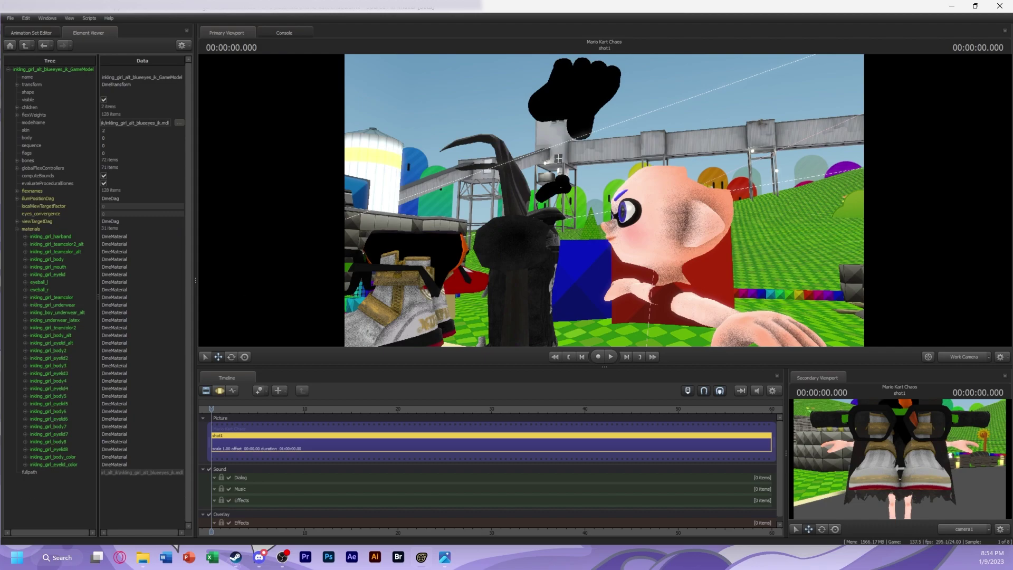
Add a string attribute named $iris to the eyeball_r material and set it to textures\Eyes\demonic\darkeye_red.vtf
{"action": "left_click_drag", "start_coordinate": [537, 230], "coordinate": [607, 230]}
{"action": "left_click", "coordinate": [25, 290]}
{"action": "right_click", "coordinate": [51, 302]}
{"action": "left_click", "coordinate": [24, 289]}
{"action": "right_click", "coordinate": [40, 290]}
{"action": "mouse_move", "coordinate": [106, 350]}
{"action": "left_click", "coordinate": [169, 380]}
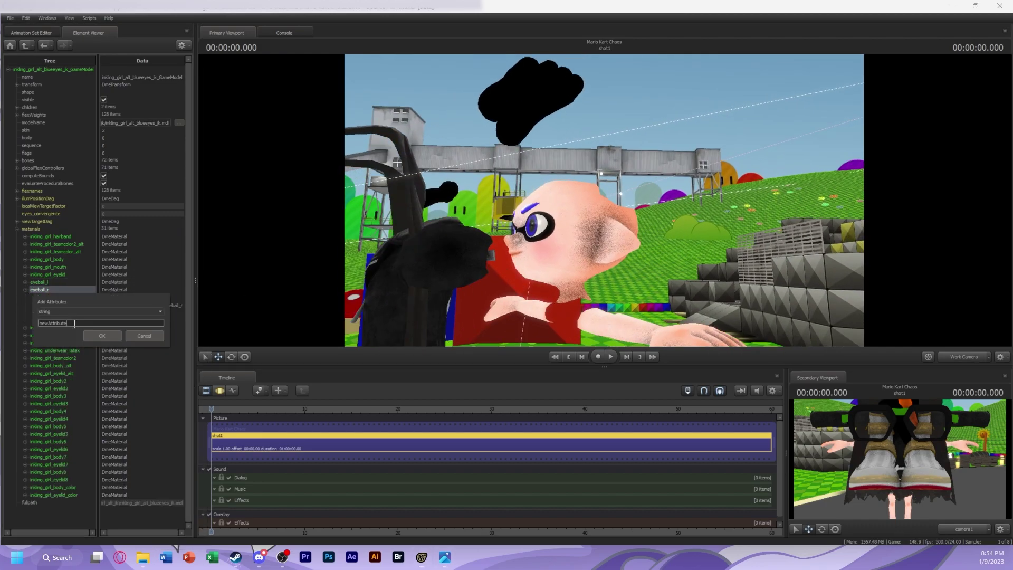
{"action": "type", "text": "$iris"}
{"action": "key", "text": "Return"}
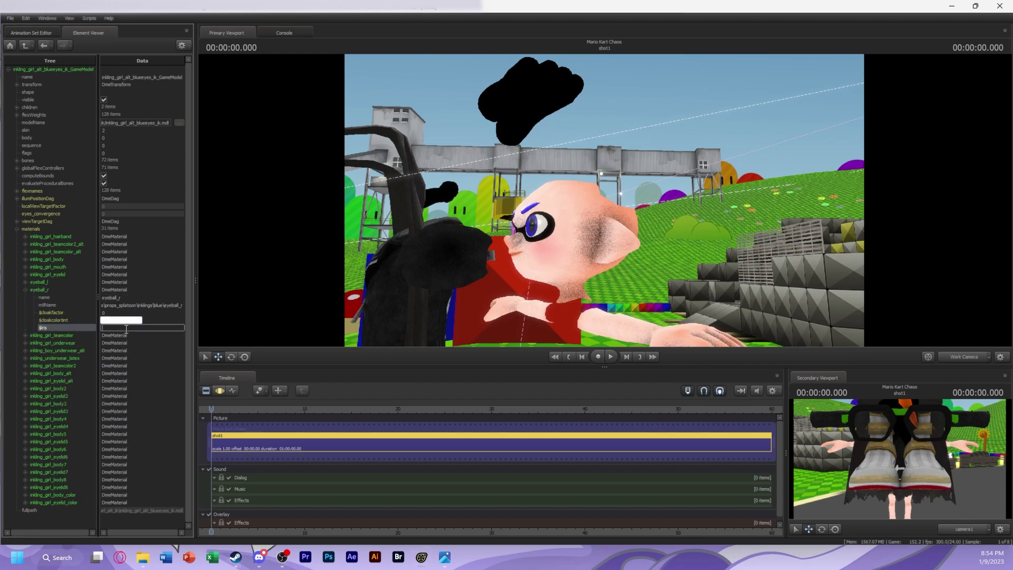
{"action": "type", "text": "textures\\Eyes\\demonic\\darkeye_red.vtf"}
{"action": "left_click_drag", "start_coordinate": [384, 268], "coordinate": [603, 199]}
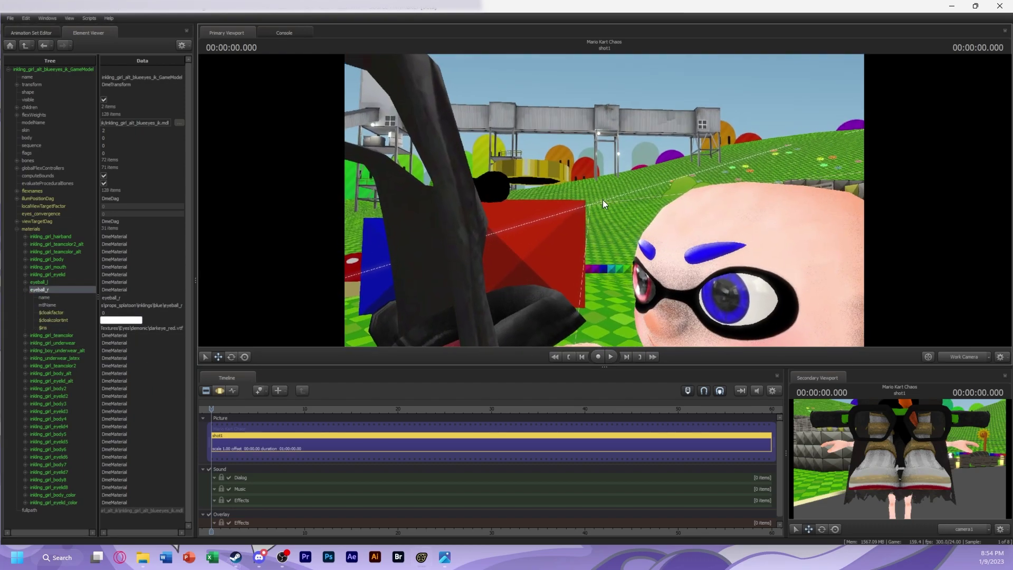
Add a string attribute named $alpha to Tarquin's eyeball_l material
{"action": "double_click", "coordinate": [41, 283]}
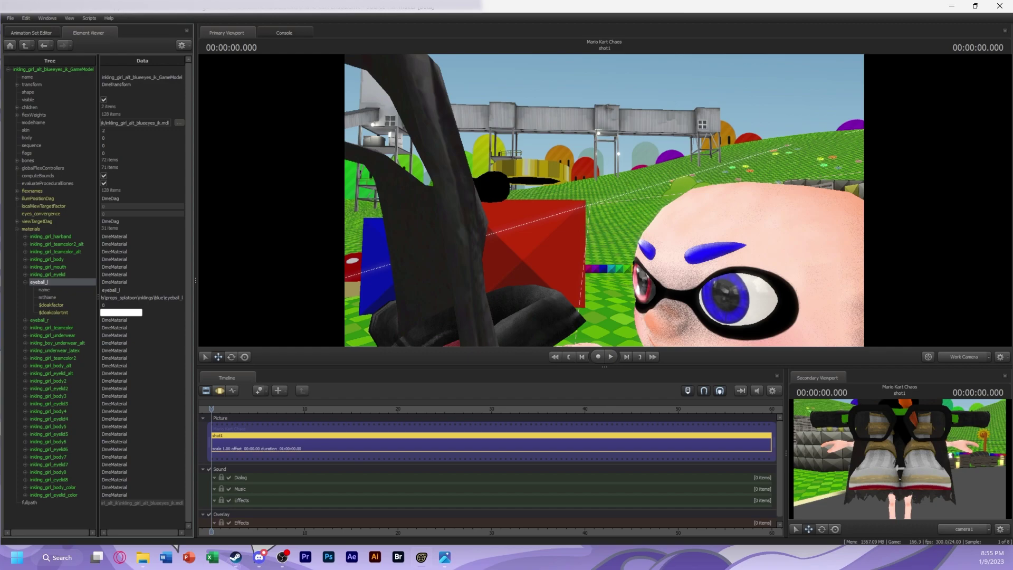
{"action": "right_click", "coordinate": [44, 285]}
{"action": "mouse_move", "coordinate": [95, 341]}
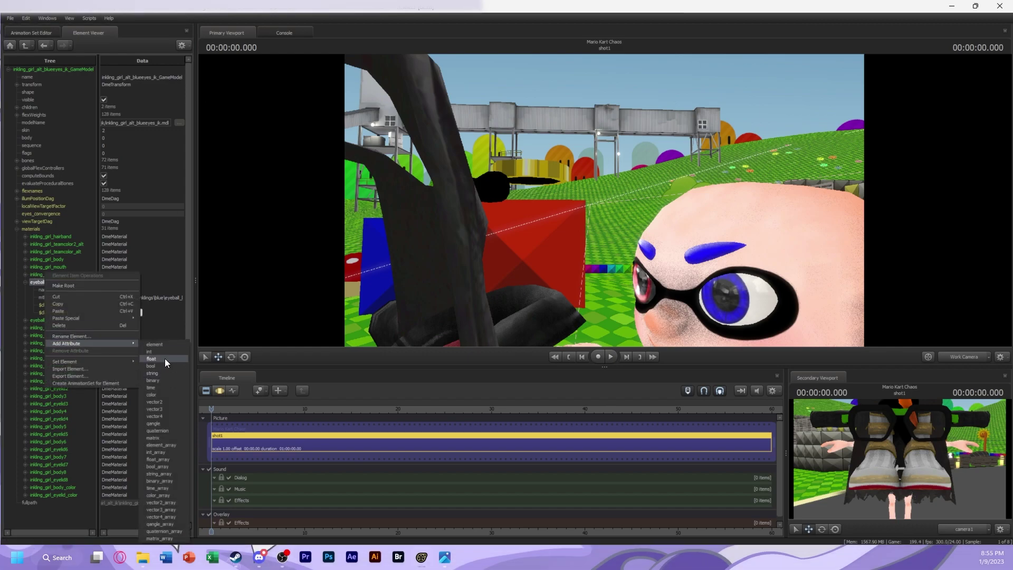
{"action": "left_click", "coordinate": [165, 359]}
{"action": "type", "text": "$alpha"}
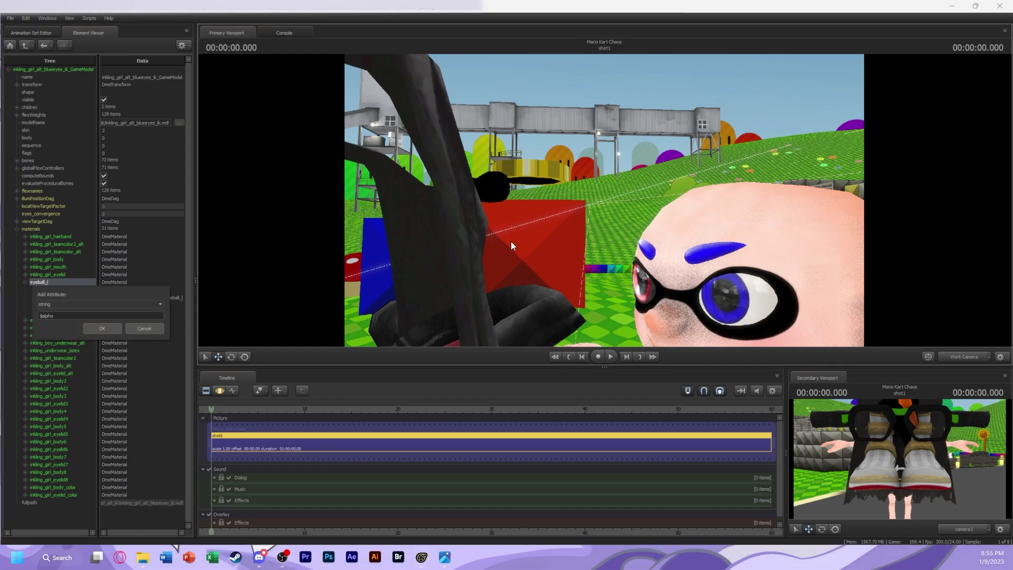
{"action": "key", "text": "Return"}
{"action": "left_click", "coordinate": [213, 409]}
{"action": "left_click_drag", "start_coordinate": [214, 409], "coordinate": [211, 409]}
Rename the eyeball_l material's $alpha attribute to $iris
{"action": "right_click", "coordinate": [80, 320]}
{"action": "left_click", "coordinate": [97, 375]}
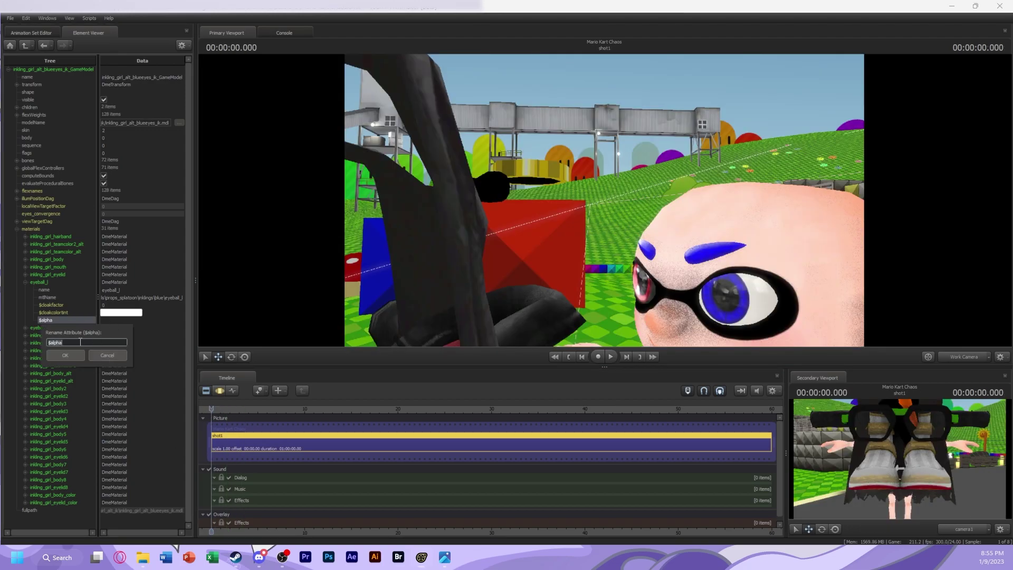
{"action": "type", "text": "$iris"}
{"action": "key", "text": "Return"}
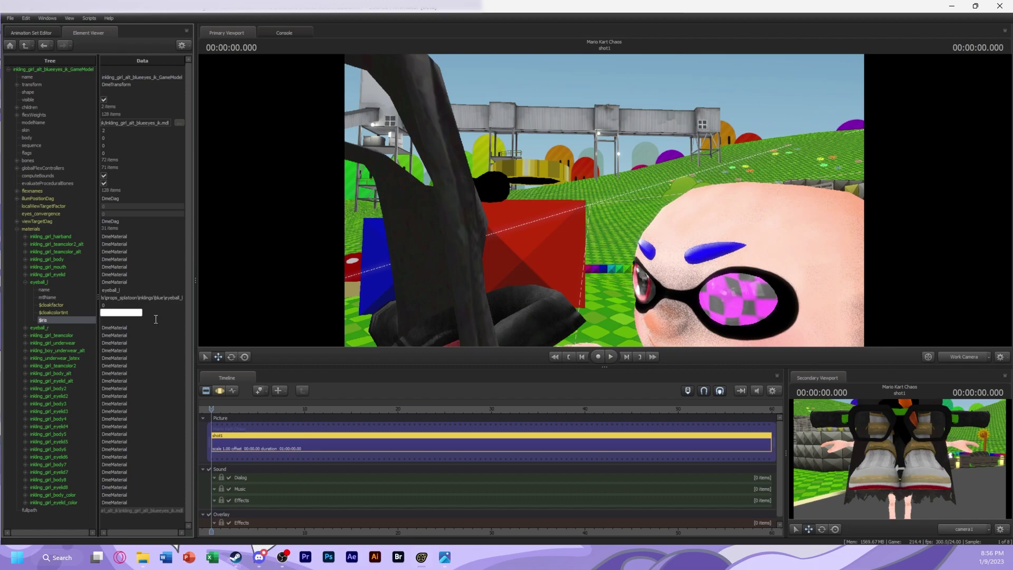
Return to the Animation Set Editor and add the girl_default hair model as an animation set
{"action": "left_click", "coordinate": [31, 33]}
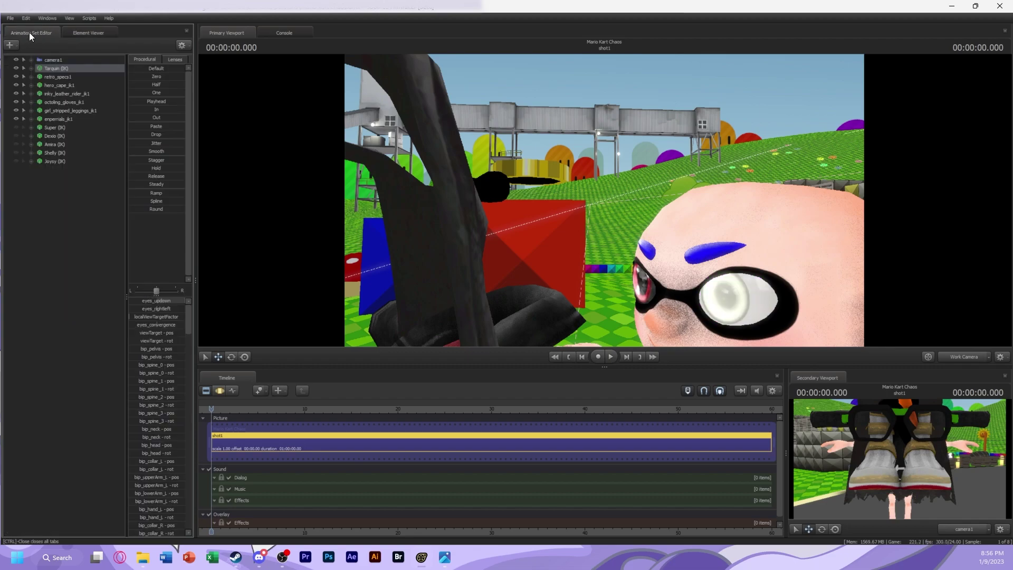
{"action": "right_click", "coordinate": [109, 117]}
{"action": "left_click", "coordinate": [137, 125]}
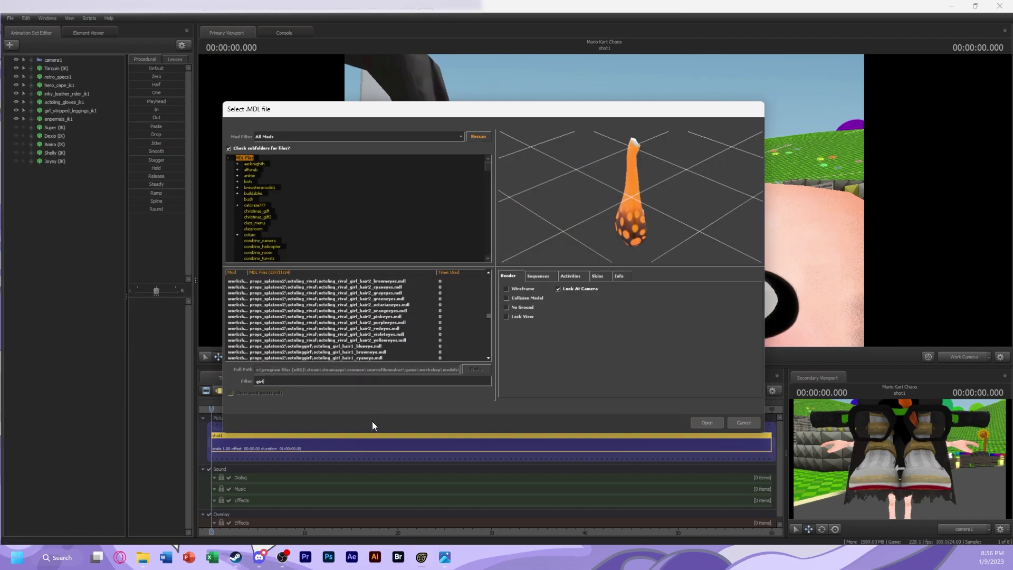
{"action": "type", "text": "default"}
{"action": "key", "text": "Return"}
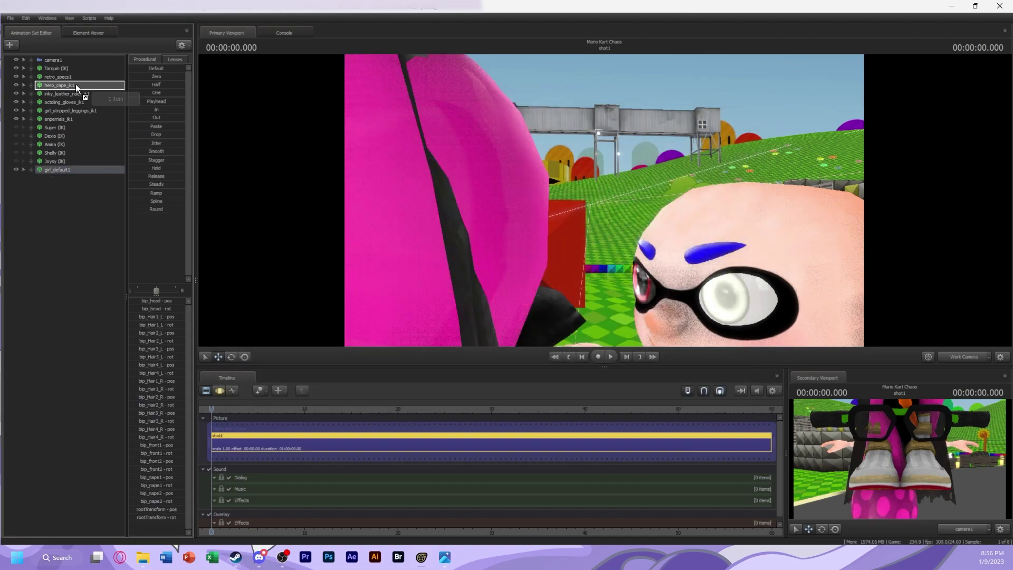
Move girl_default1 below Tarquin (IK) and lock its bip_head to Tarquin's bip_head so the hair sits on the head
{"action": "left_click", "coordinate": [31, 76]}
{"action": "left_click", "coordinate": [31, 68]}
{"action": "left_click", "coordinate": [40, 85]}
{"action": "left_click", "coordinate": [39, 195]}
{"action": "left_click", "coordinate": [62, 212]}
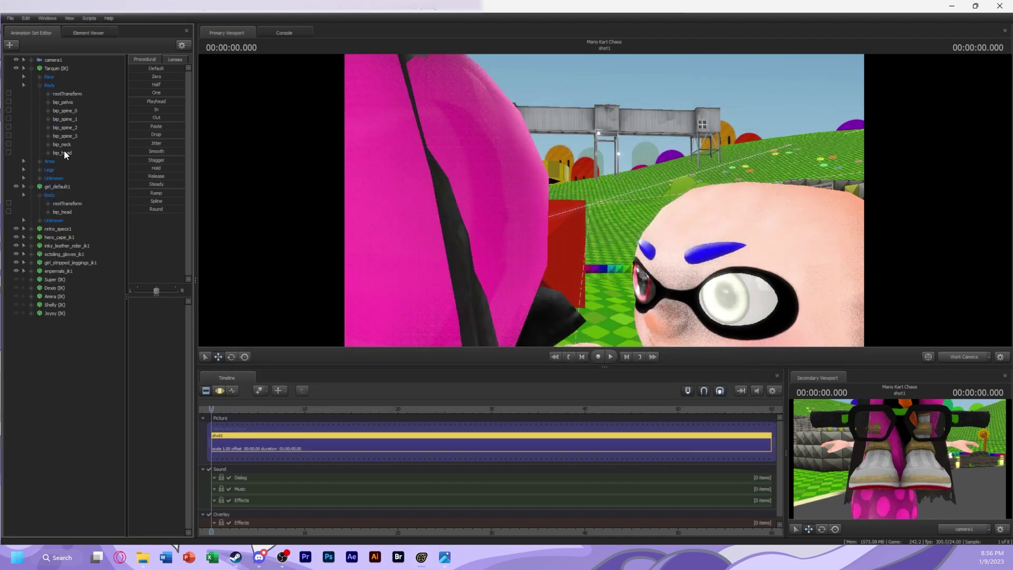
{"action": "left_click", "coordinate": [220, 391]}
{"action": "key", "text": "f"}
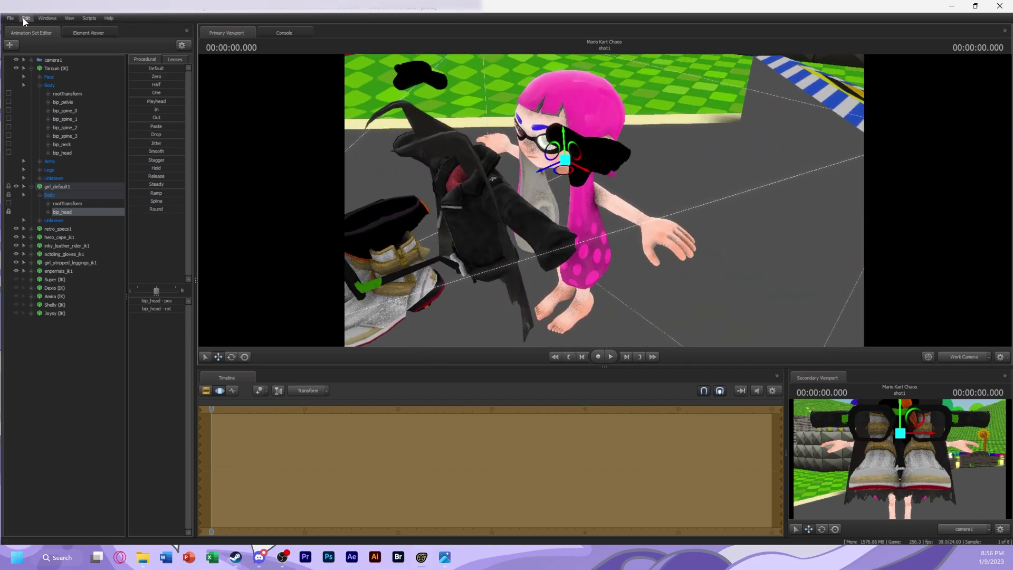
Tint the m_teamcolor material of the girl_default1 hair blue through its $colortint_base attribute, then return to the Animation Set Editor
{"action": "left_click", "coordinate": [56, 185]}
{"action": "right_click", "coordinate": [66, 194]}
{"action": "left_click", "coordinate": [154, 233]}
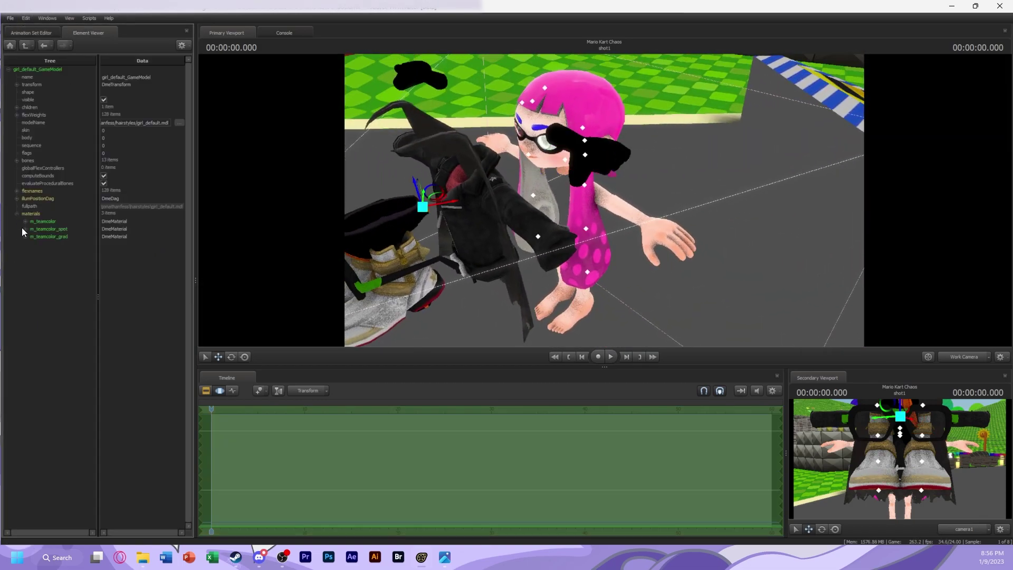
{"action": "left_click", "coordinate": [131, 252]}
{"action": "right_click", "coordinate": [48, 67]}
{"action": "left_click", "coordinate": [146, 118]}
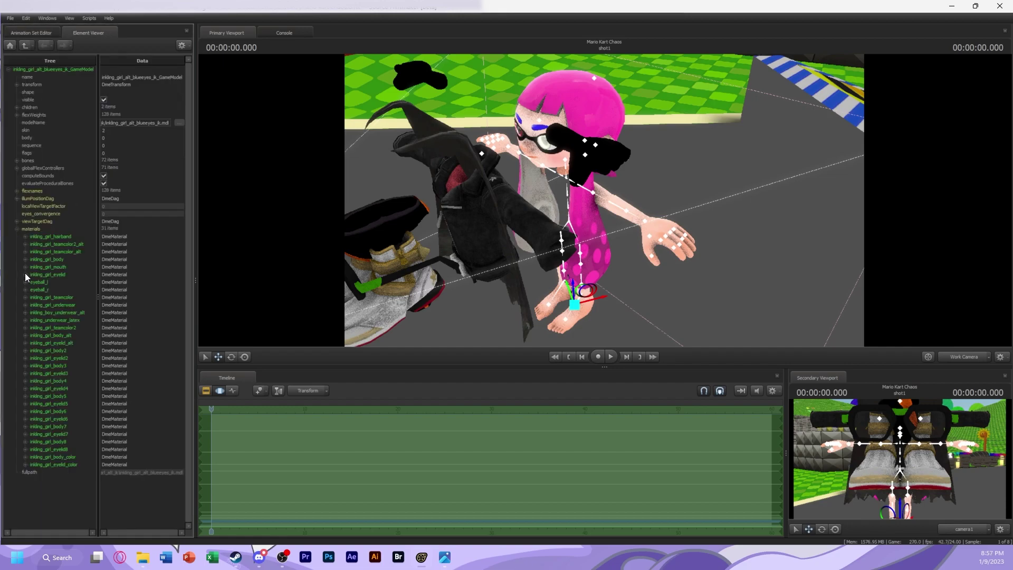
{"action": "left_click", "coordinate": [169, 228]}
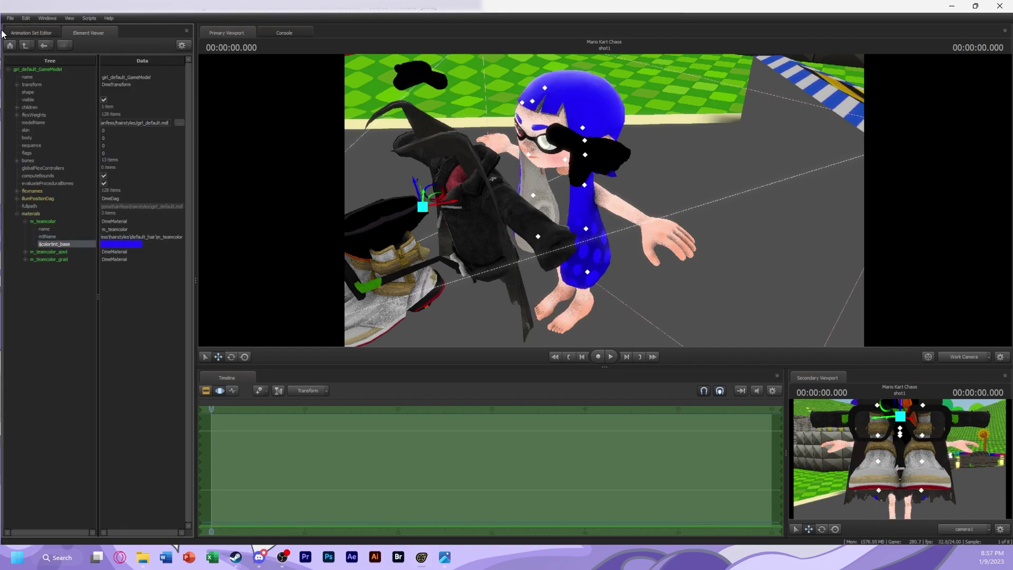
{"action": "left_click", "coordinate": [31, 33]}
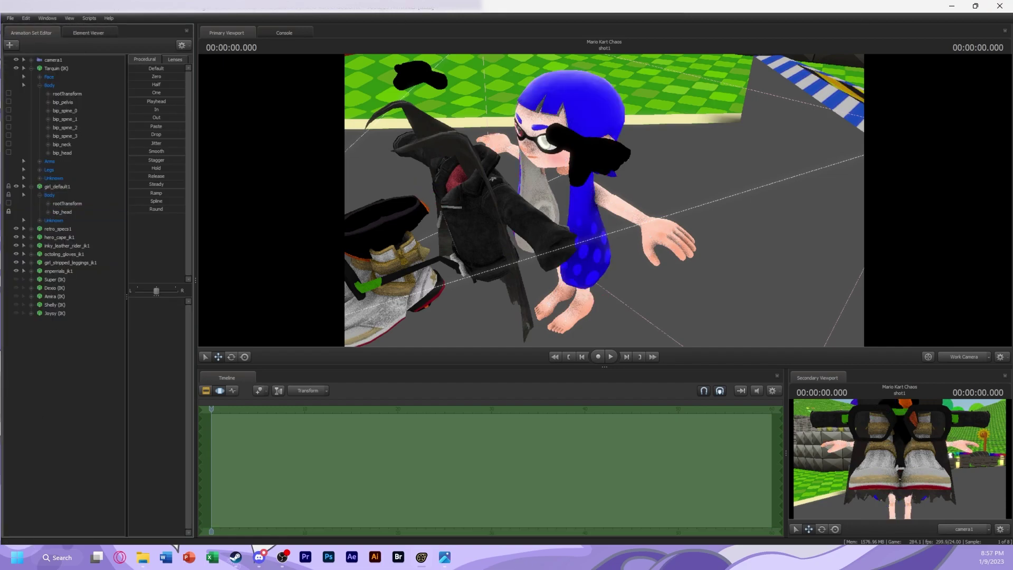
Switch to the work camera in the motion editor and select Tarquin (IK) to frame the character
{"action": "key", "text": "F2"}
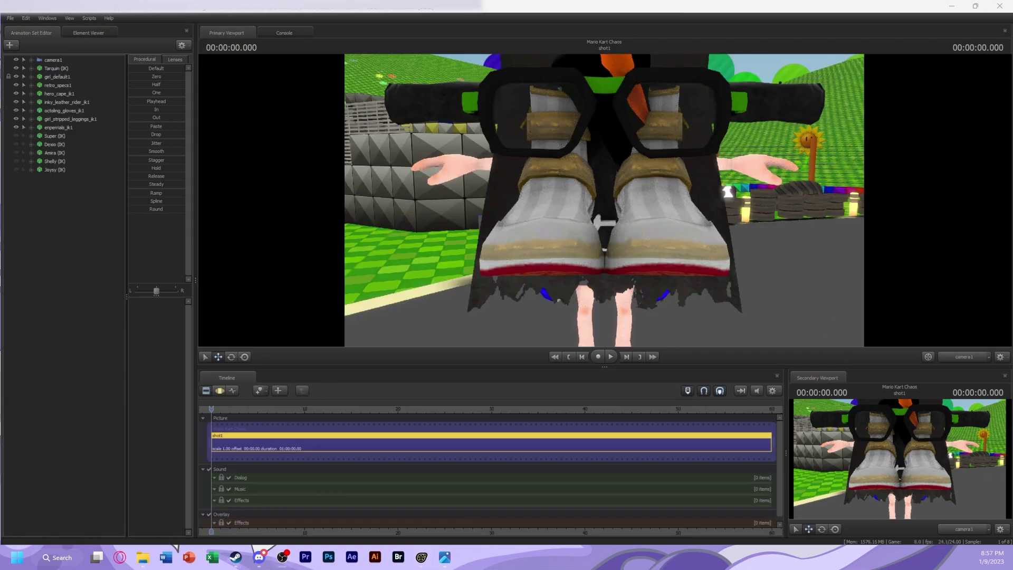
{"action": "left_click", "coordinate": [468, 231]}
{"action": "key", "text": "Return"}
{"action": "key", "text": "F2"}
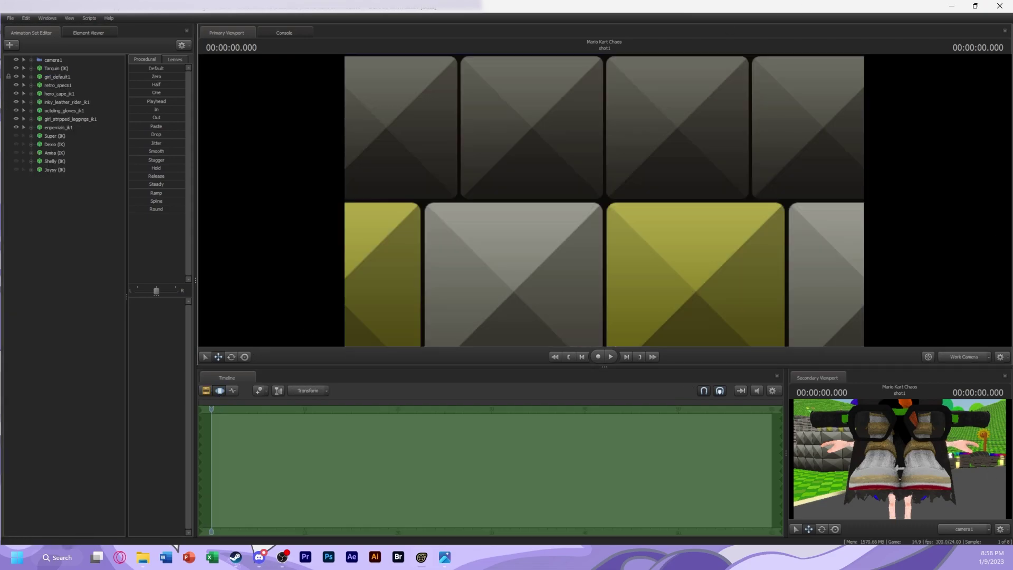
{"action": "left_click", "coordinate": [55, 68]}
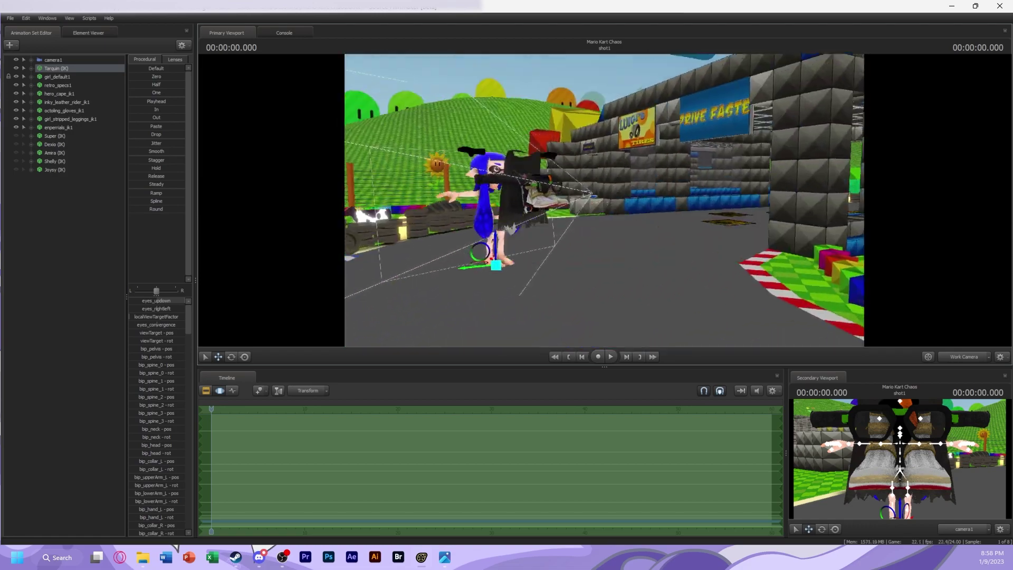
Enable the spot and gradient body groups on girl_default1
{"action": "right_click", "coordinate": [69, 77]}
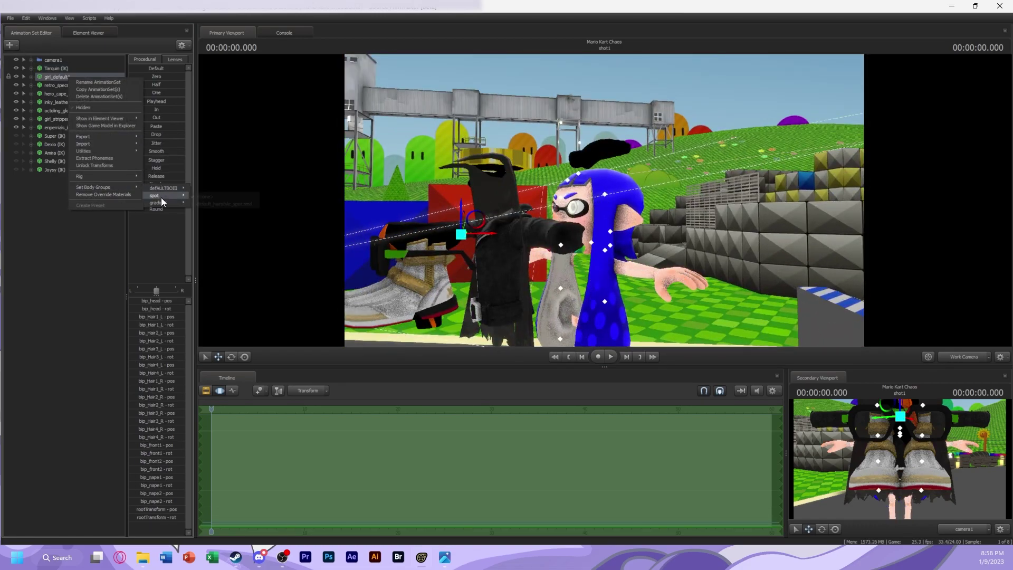
{"action": "left_click", "coordinate": [211, 197]}
{"action": "right_click", "coordinate": [66, 78]}
{"action": "left_click", "coordinate": [216, 210]}
Tint the m_teamcolor_spot and m_teamcolor_grad materials of girl_default1 magenta through their $colortint_base attributes
{"action": "right_click", "coordinate": [52, 77]}
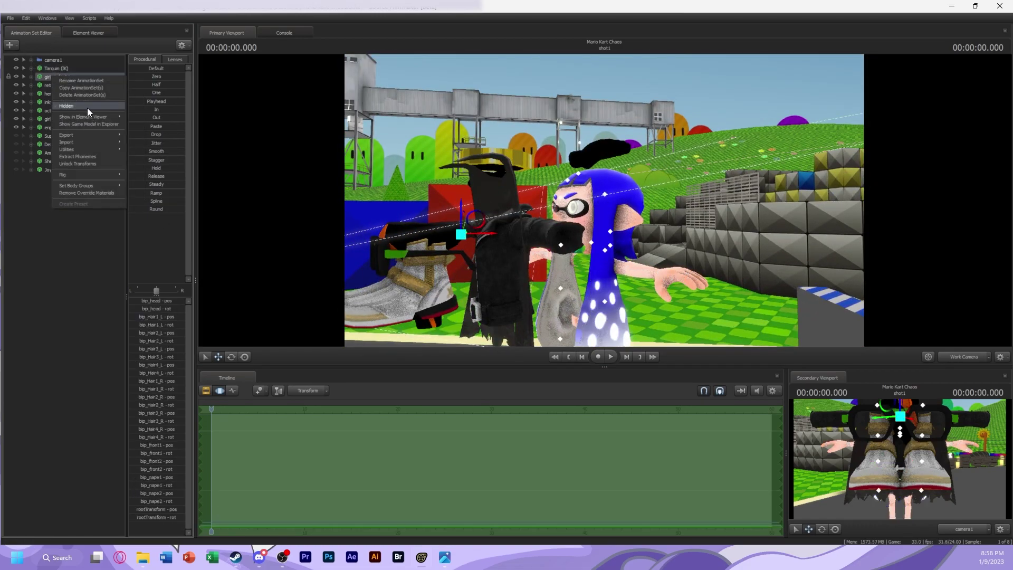
{"action": "left_click", "coordinate": [85, 117]}
{"action": "left_click", "coordinate": [17, 206]}
{"action": "left_click", "coordinate": [25, 221]}
{"action": "left_click", "coordinate": [122, 245]}
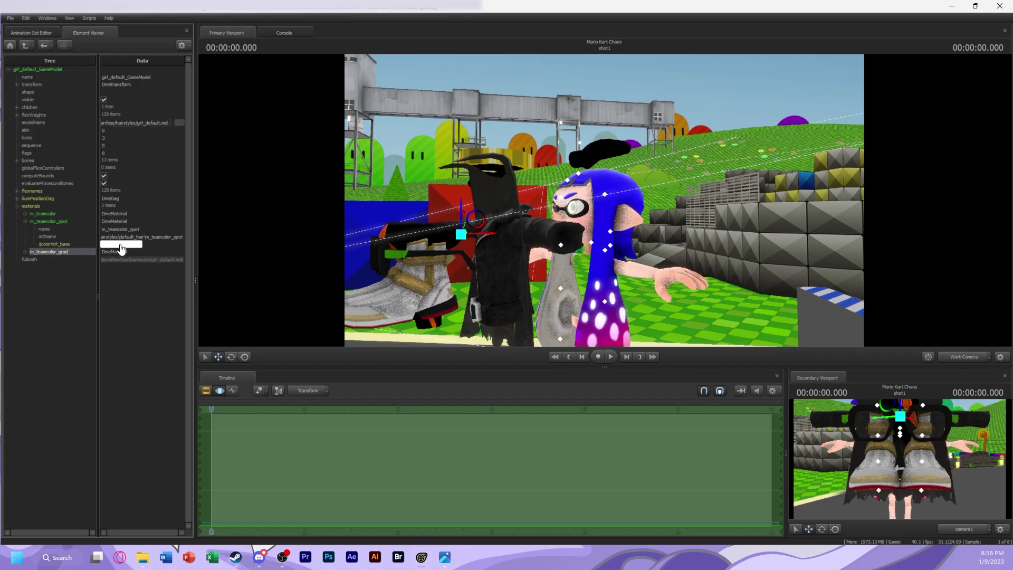
{"action": "left_click", "coordinate": [31, 33]}
Set the $colortint_base attribute of the retro_specs material on retro_specs1 to blue
{"action": "left_click", "coordinate": [62, 118]}
{"action": "right_click", "coordinate": [62, 118]}
{"action": "right_click", "coordinate": [57, 77]}
{"action": "left_click", "coordinate": [87, 115]}
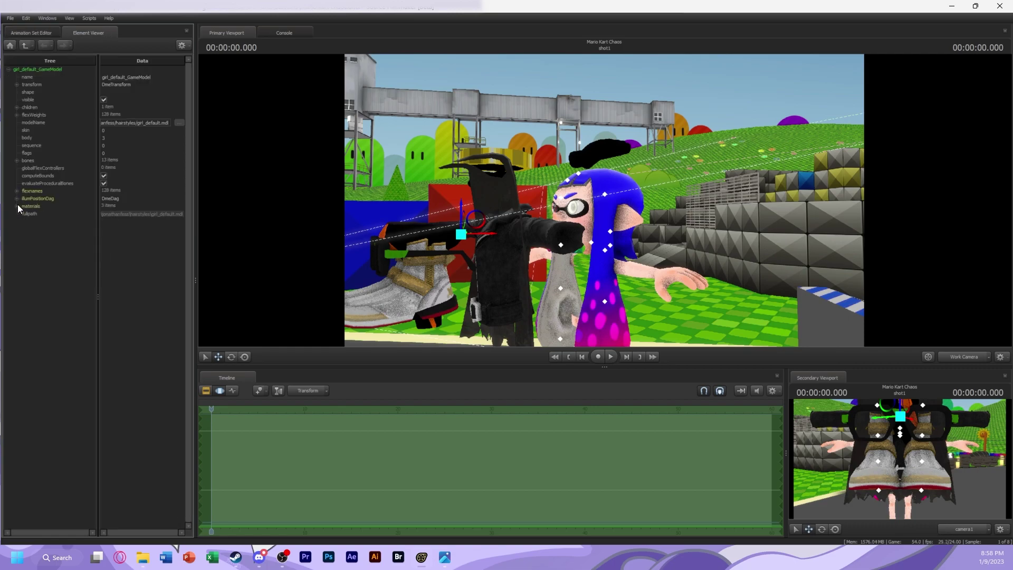
{"action": "left_click", "coordinate": [31, 32]}
{"action": "right_click", "coordinate": [63, 74]}
{"action": "right_click", "coordinate": [78, 106]}
{"action": "left_click", "coordinate": [101, 126]}
{"action": "left_click", "coordinate": [17, 214]}
{"action": "right_click", "coordinate": [126, 253]}
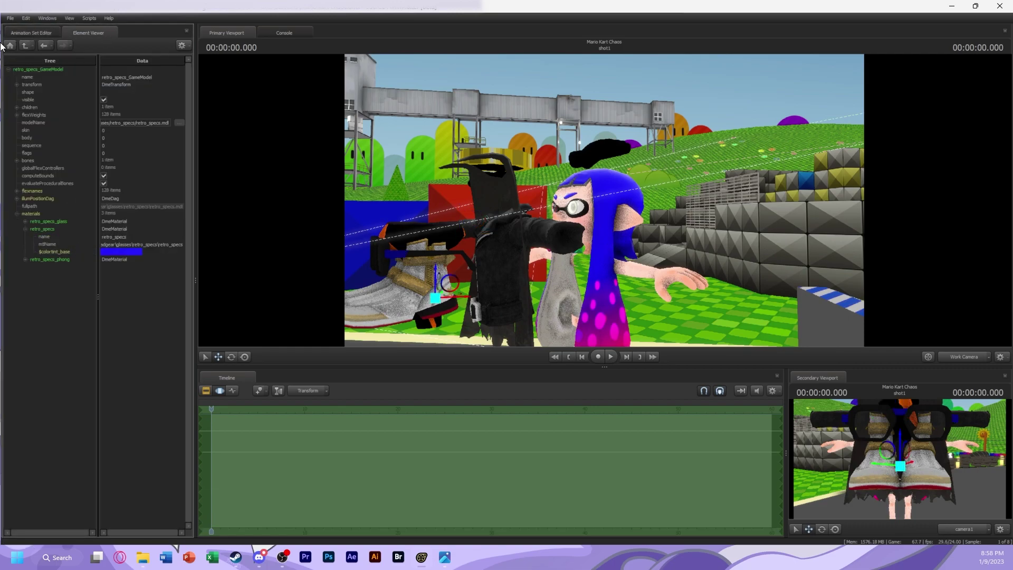
{"action": "left_click", "coordinate": [30, 33]}
Show the girl_stripped_leggings_ik1 model in the Element Viewer and switch the shoes model to its dark skin
{"action": "right_click", "coordinate": [90, 120]}
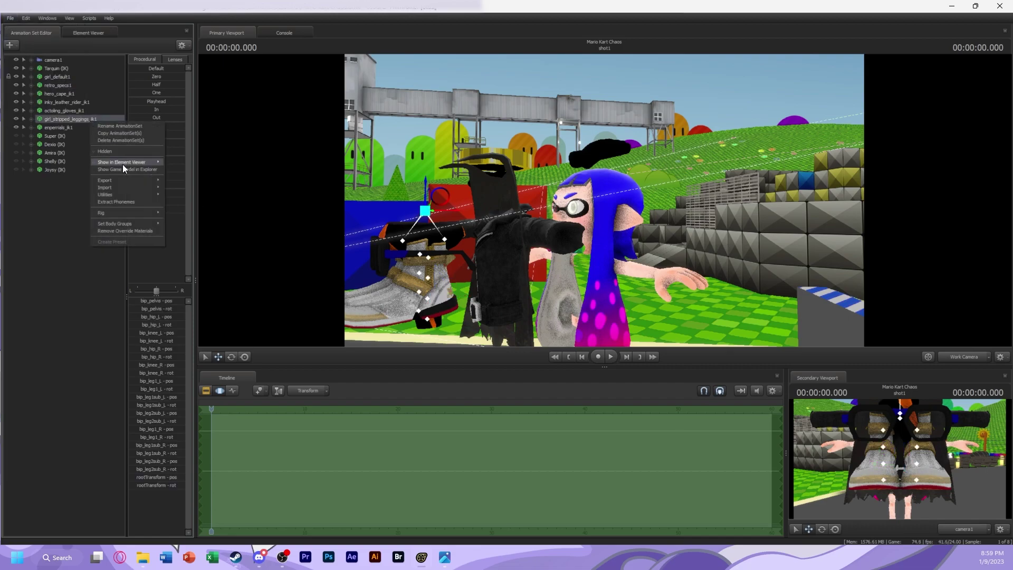
{"action": "left_click", "coordinate": [183, 170]}
{"action": "left_click", "coordinate": [30, 33]}
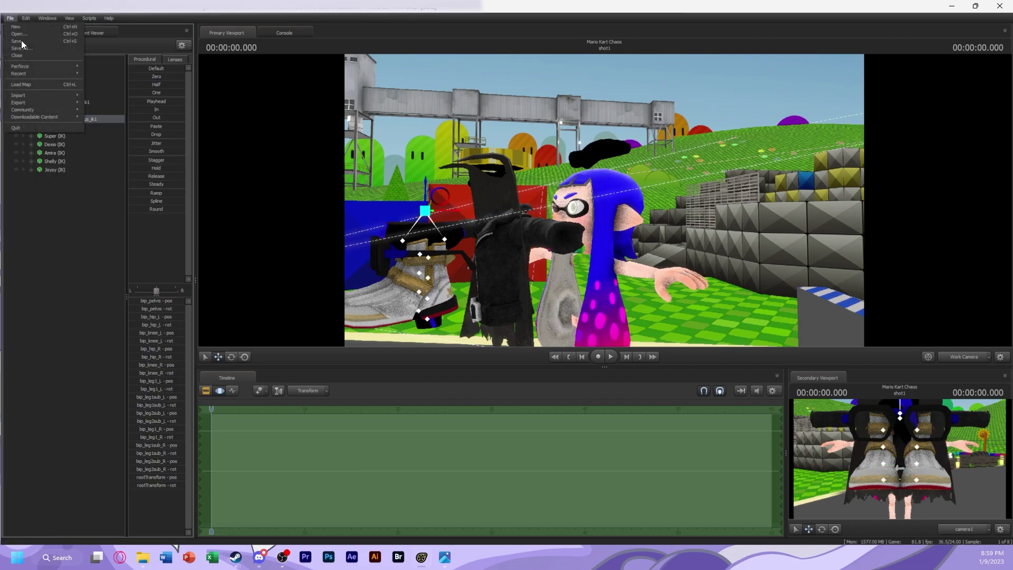
{"action": "right_click", "coordinate": [61, 127]}
{"action": "left_click", "coordinate": [44, 81]}
Lock the glasses, cape, jacket, gloves, leggings and shoes to Tarquin (IK), and zero all but the cape to fit them onto the body
{"action": "left_click_drag", "start_coordinate": [56, 69], "coordinate": [88, 101]}
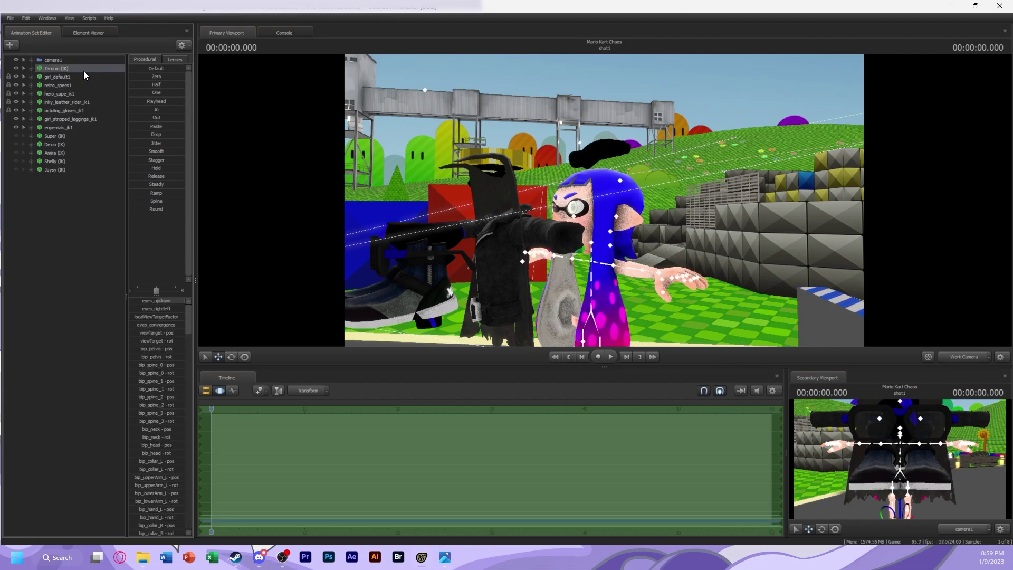
{"action": "left_click", "coordinate": [61, 84]}
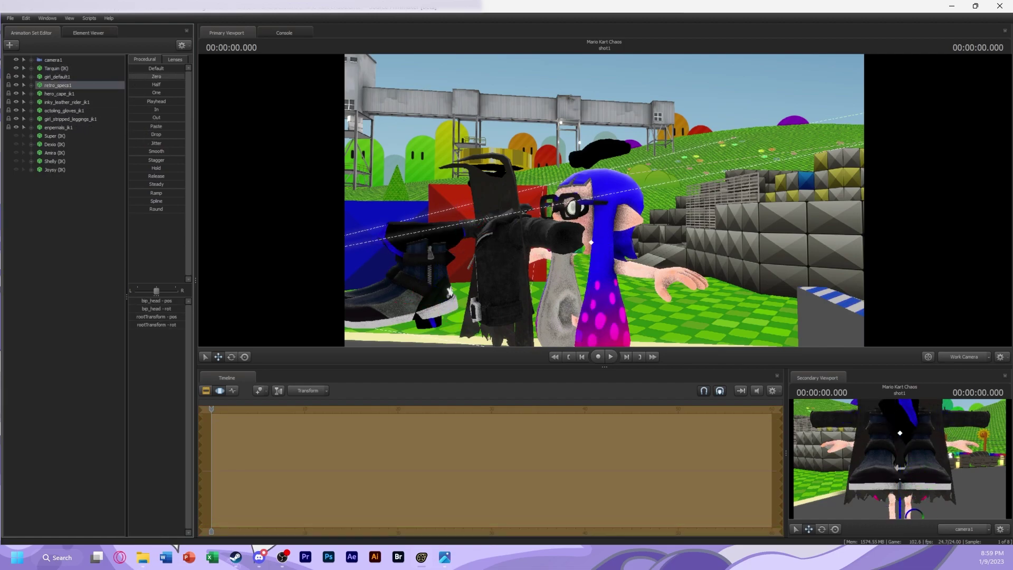
{"action": "left_click", "coordinate": [67, 102]}
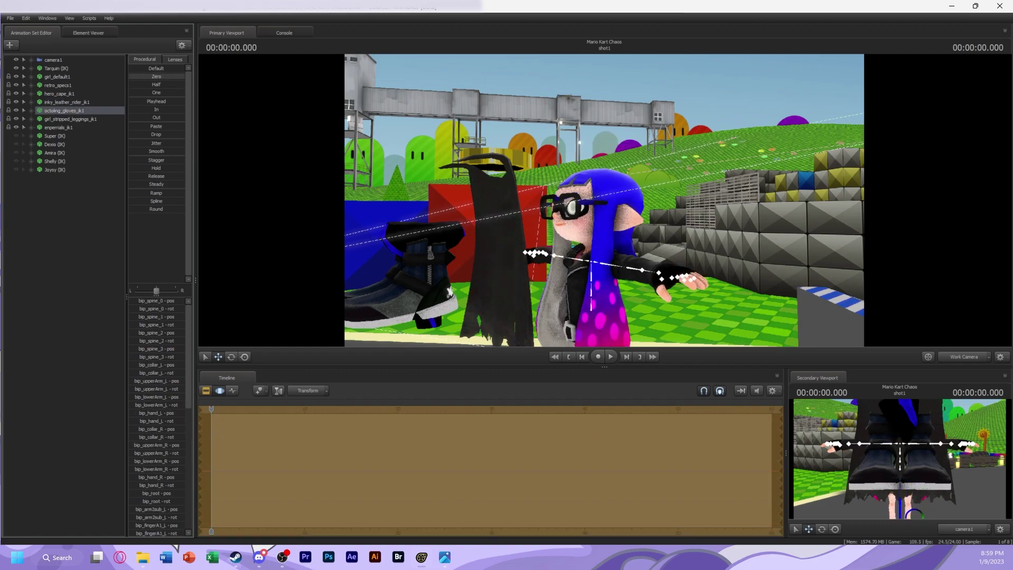
{"action": "left_click", "coordinate": [71, 118]}
{"action": "left_click", "coordinate": [58, 127]}
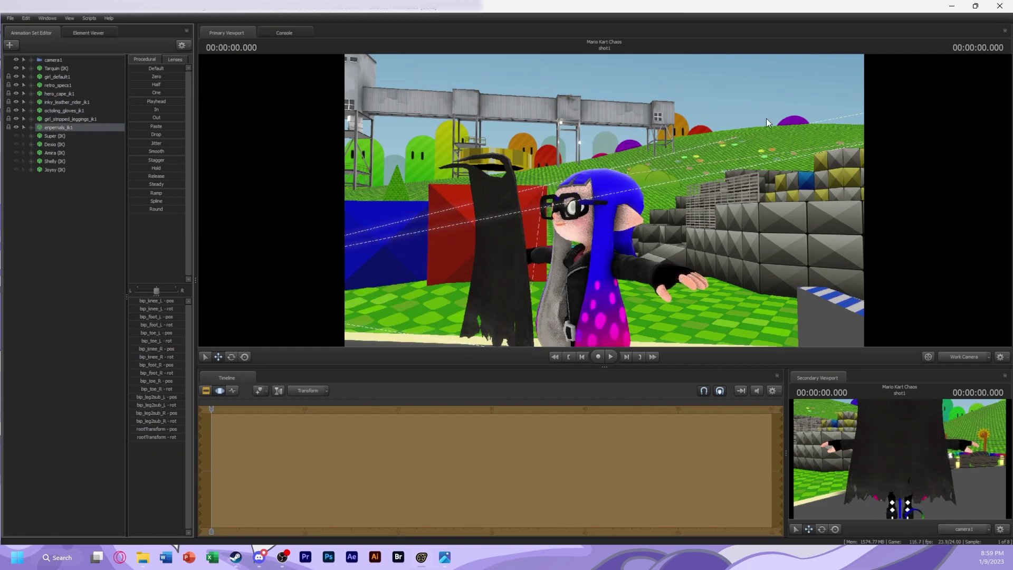
Expand hero_cape_ik1 and zero its body and arm bone groups to fit the cape onto Tarquin
{"action": "left_click", "coordinate": [32, 94]}
{"action": "left_click", "coordinate": [55, 102]}
{"action": "left_click", "coordinate": [53, 110], "text": "shift"}
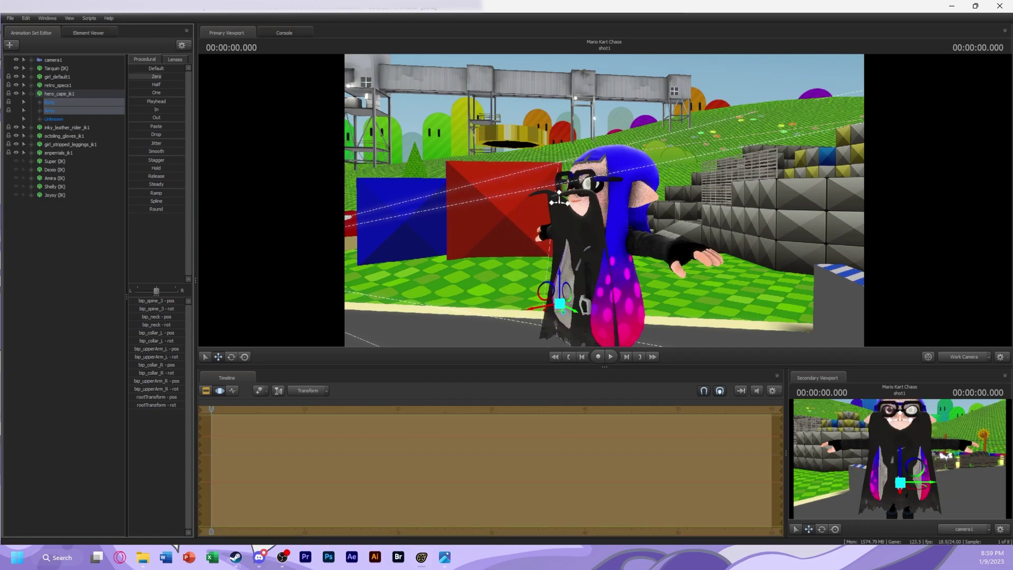
{"action": "left_click_drag", "start_coordinate": [739, 122], "coordinate": [576, 130]}
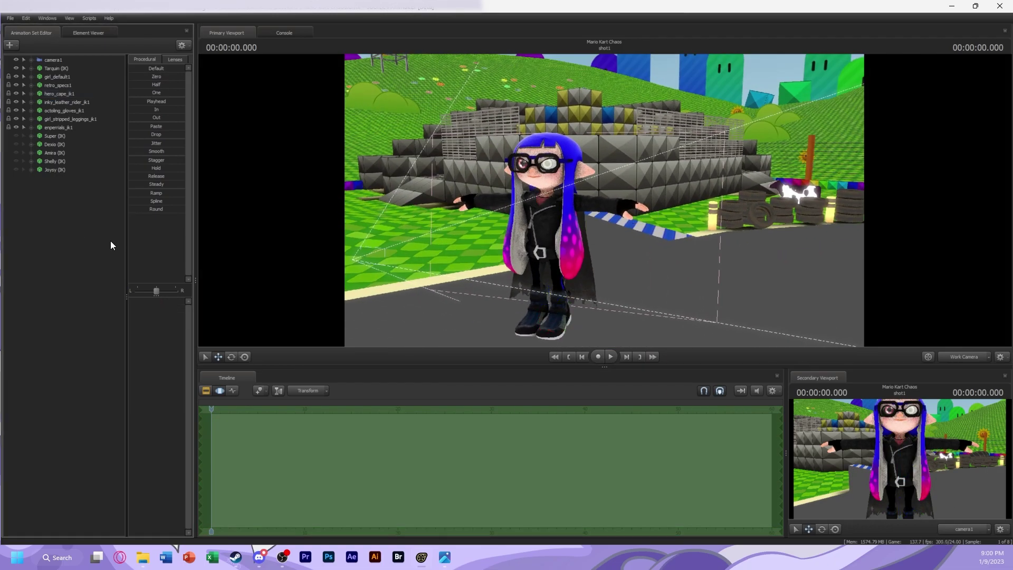
Hide the retro_specs1, inky_leather_rider_ik1, glove, legging and shoe animation sets from the animation set list
{"action": "left_click", "coordinate": [56, 68]}
{"action": "left_click", "coordinate": [56, 85]}
{"action": "left_click", "coordinate": [59, 101], "text": "ctrl"}
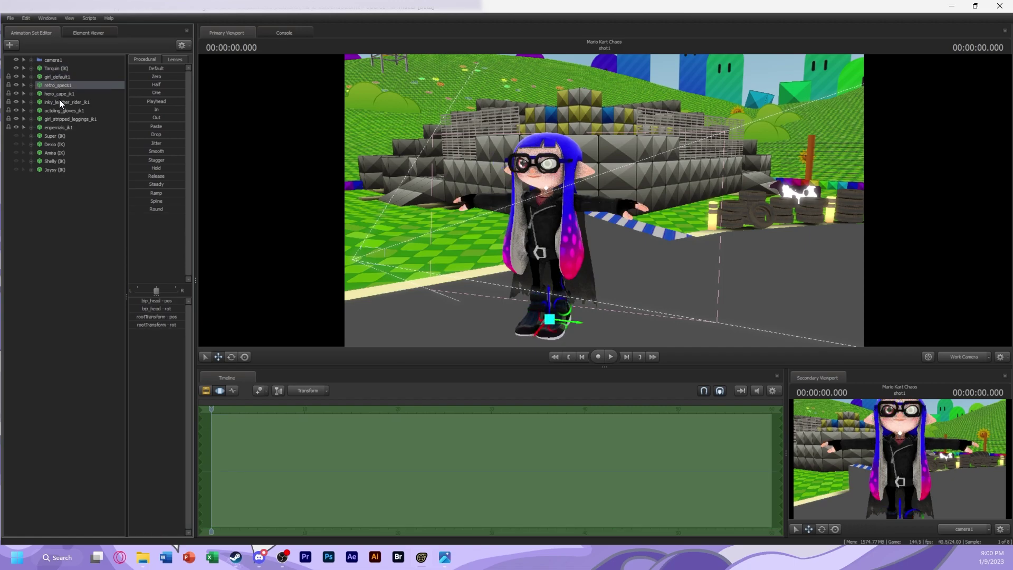
{"action": "left_click", "coordinate": [60, 110], "text": "ctrl"}
{"action": "left_click", "coordinate": [64, 118], "text": "ctrl"}
{"action": "right_click", "coordinate": [67, 102]}
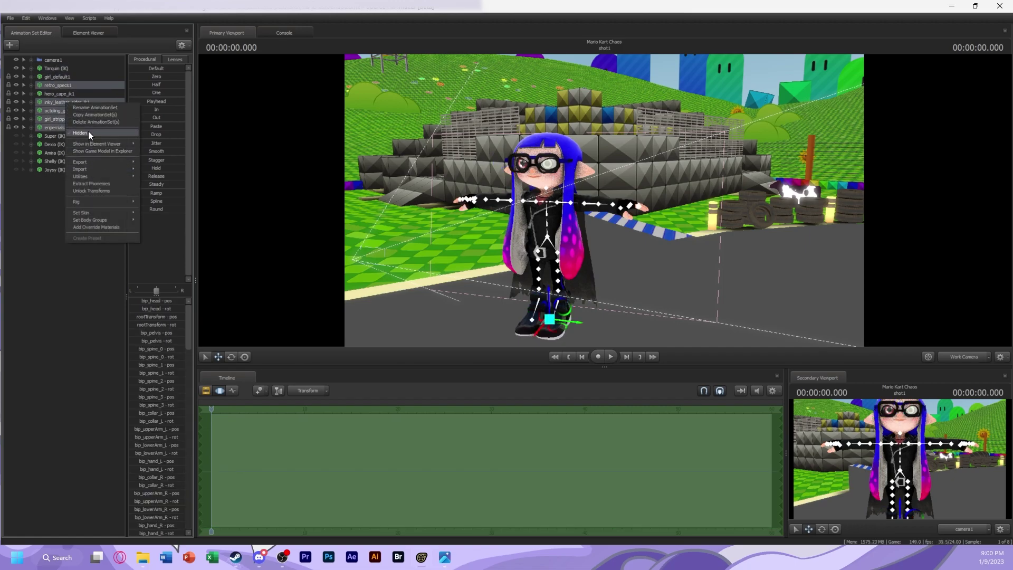
{"action": "left_click", "coordinate": [88, 131]}
Make Super (IK) visible and move the character beside Tarquin
{"action": "left_click", "coordinate": [50, 93]}
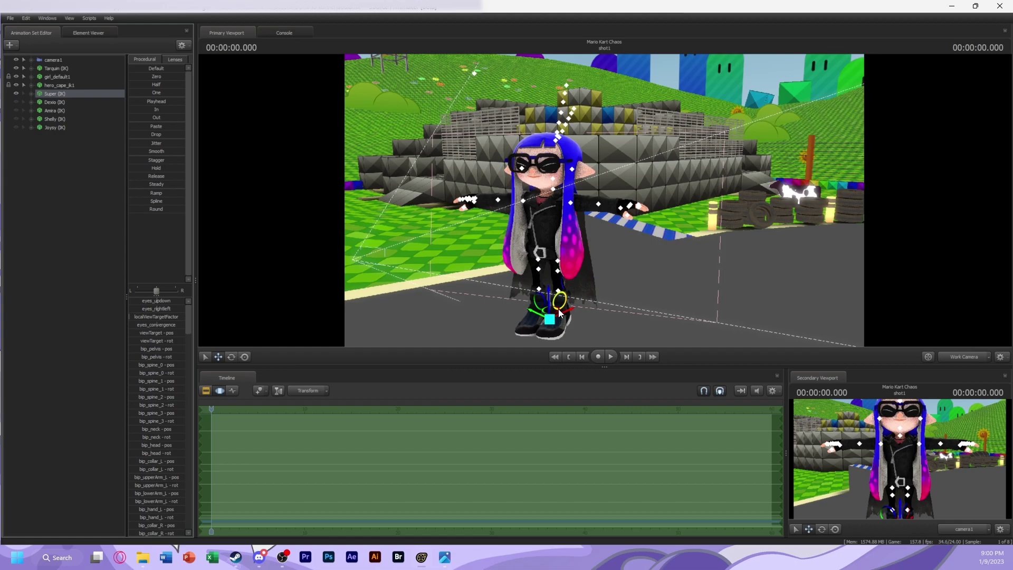
{"action": "right_click_drag", "start_coordinate": [600, 290], "coordinate": [88, 182]}
{"action": "left_click", "coordinate": [16, 45]}
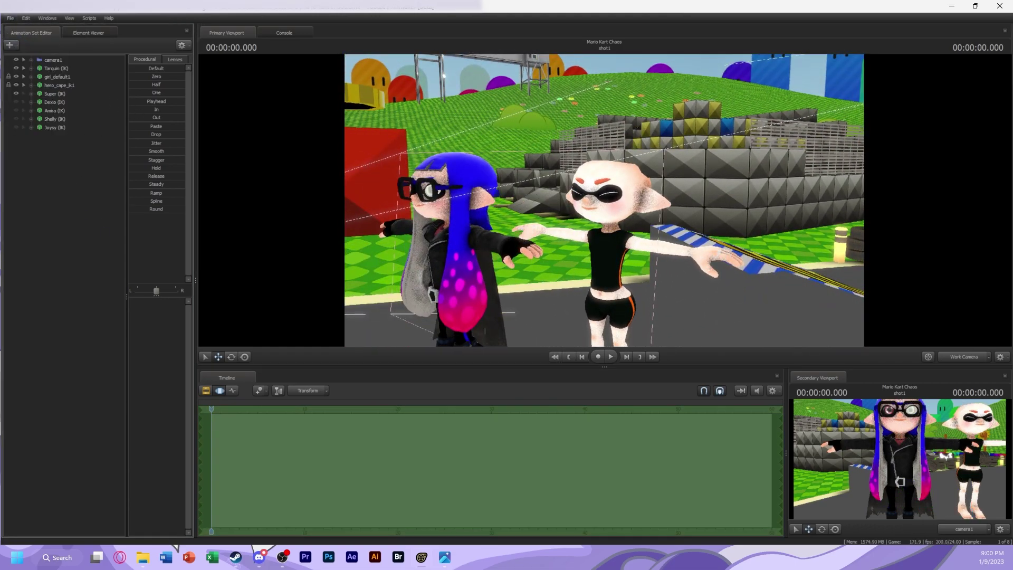
Open both of Super (IK)'s eyes with the left and right upper and lower eyelid controls
{"action": "left_click", "coordinate": [69, 77]}
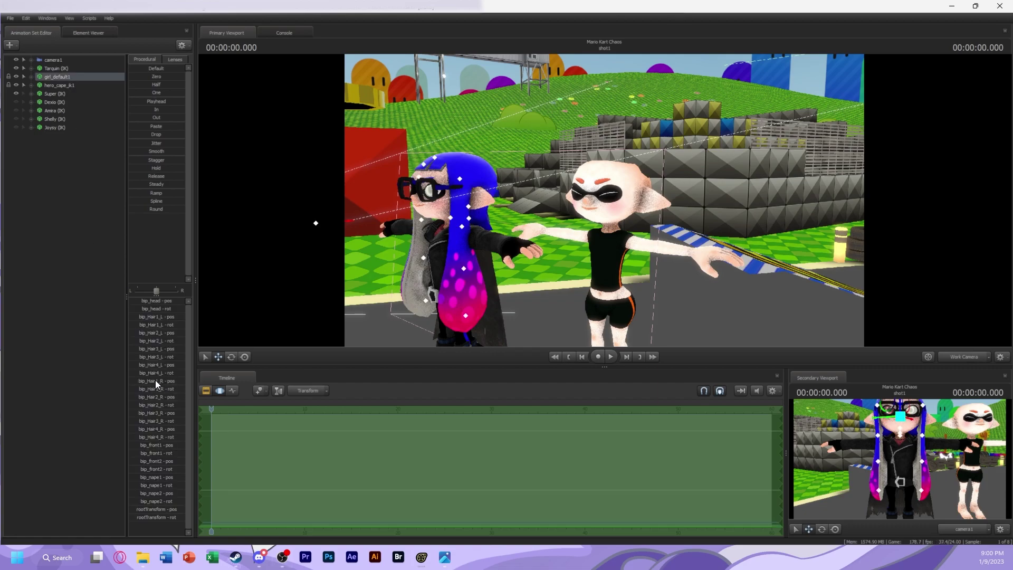
{"action": "left_click", "coordinate": [43, 93]}
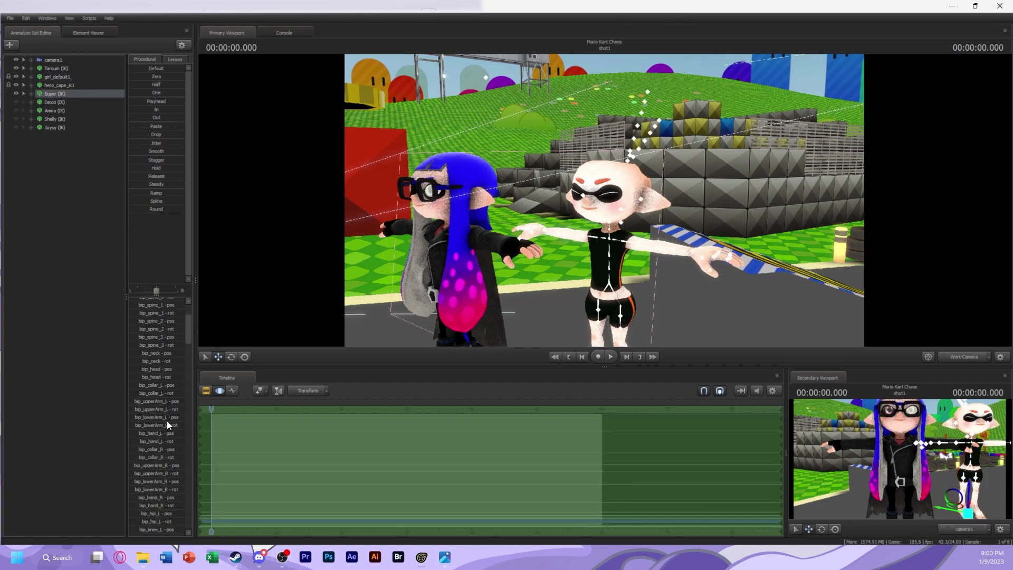
{"action": "scroll", "coordinate": [165, 427], "scroll_direction": "down", "scroll_amount": 8}
{"action": "left_click_drag", "start_coordinate": [157, 439], "coordinate": [156, 447]}
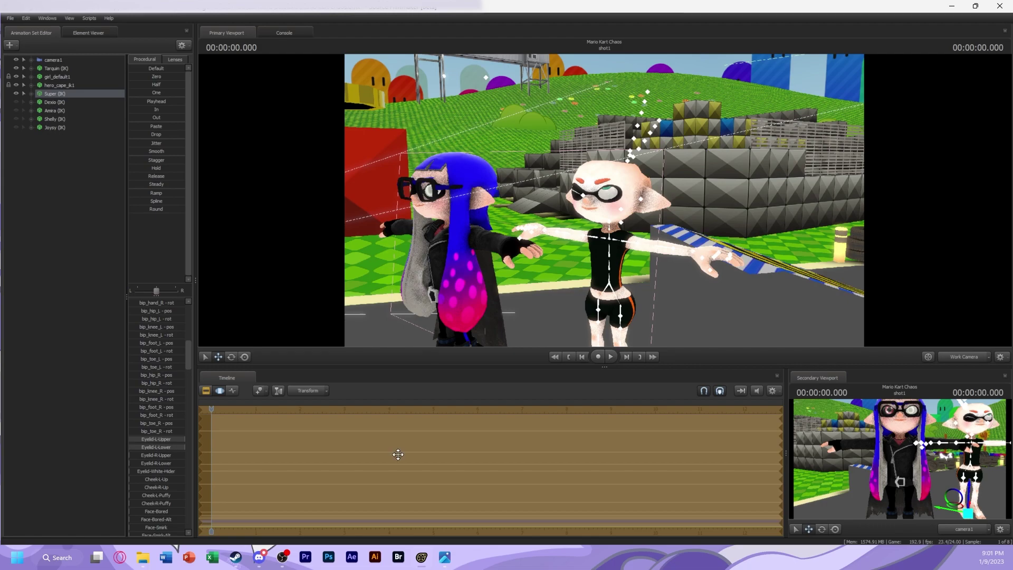
{"action": "scroll", "coordinate": [149, 301], "scroll_direction": "up", "scroll_amount": 10}
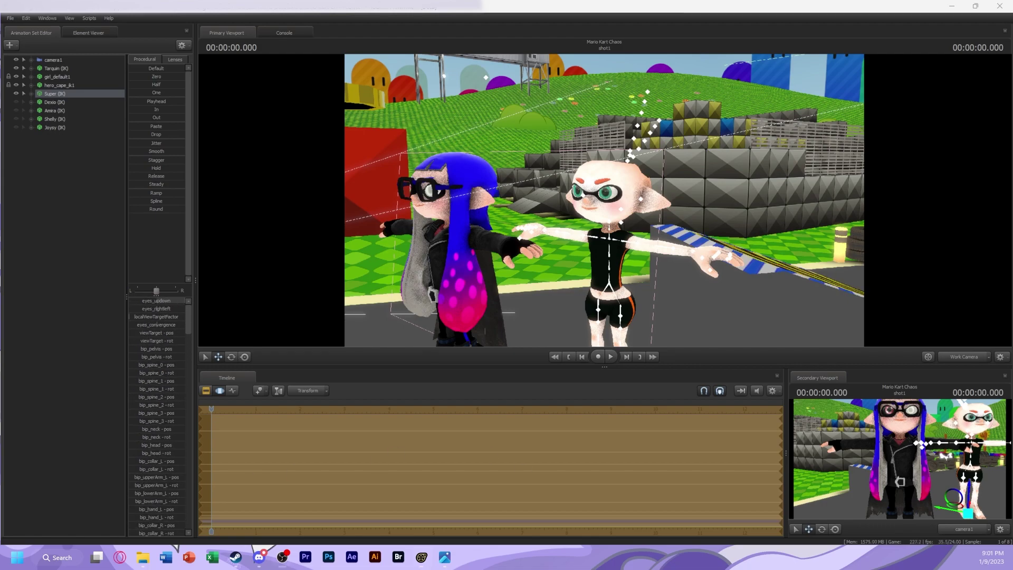
Show Super (IK)'s model in the Element Viewer and add a string attribute named $iris to its eyeball_l material
{"action": "right_click", "coordinate": [52, 93]}
{"action": "right_click", "coordinate": [82, 97]}
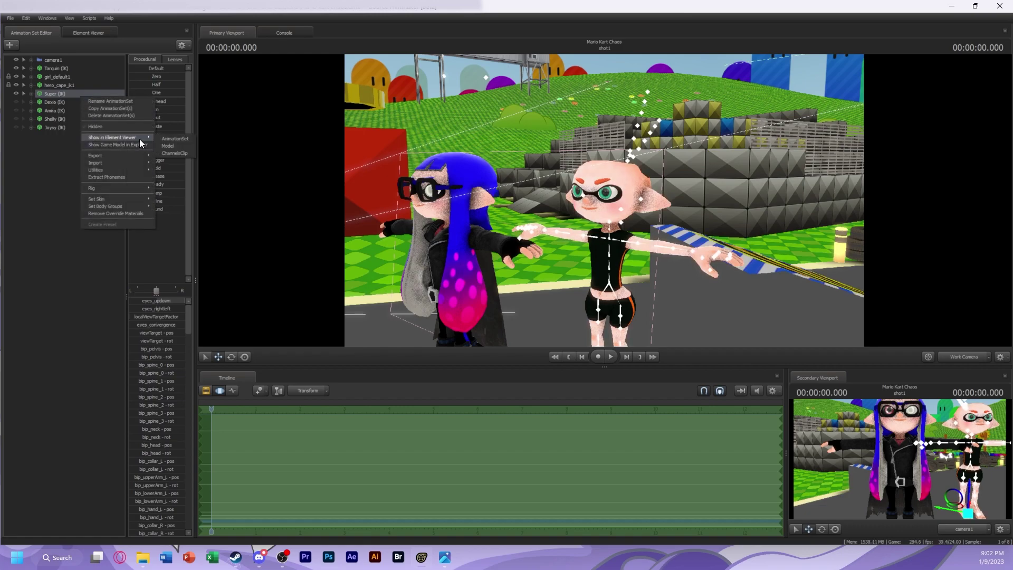
{"action": "left_click", "coordinate": [167, 146]}
{"action": "left_click", "coordinate": [24, 291]}
{"action": "right_click", "coordinate": [58, 289]}
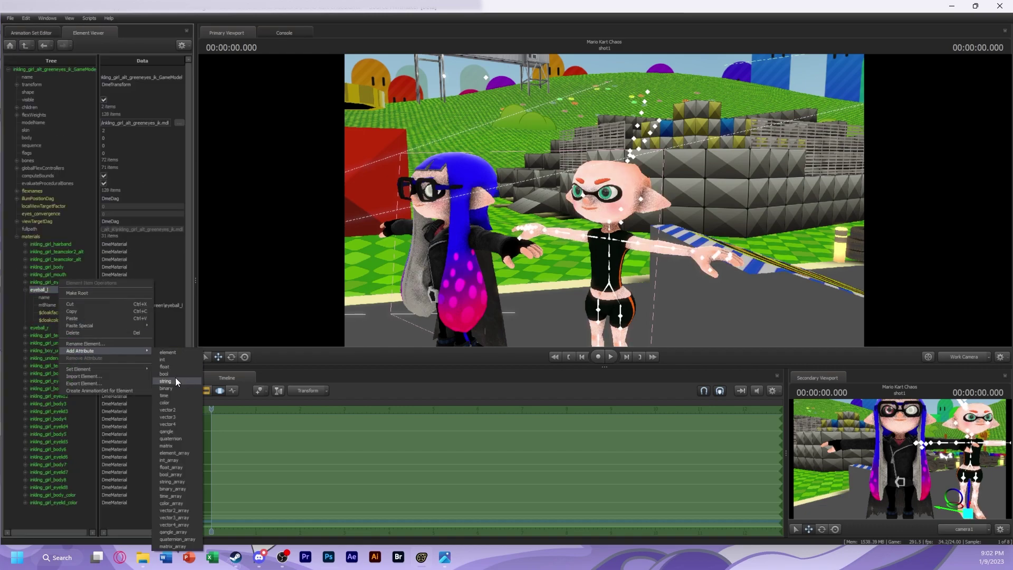
{"action": "left_click", "coordinate": [179, 381]}
{"action": "type", "text": "$iris"}
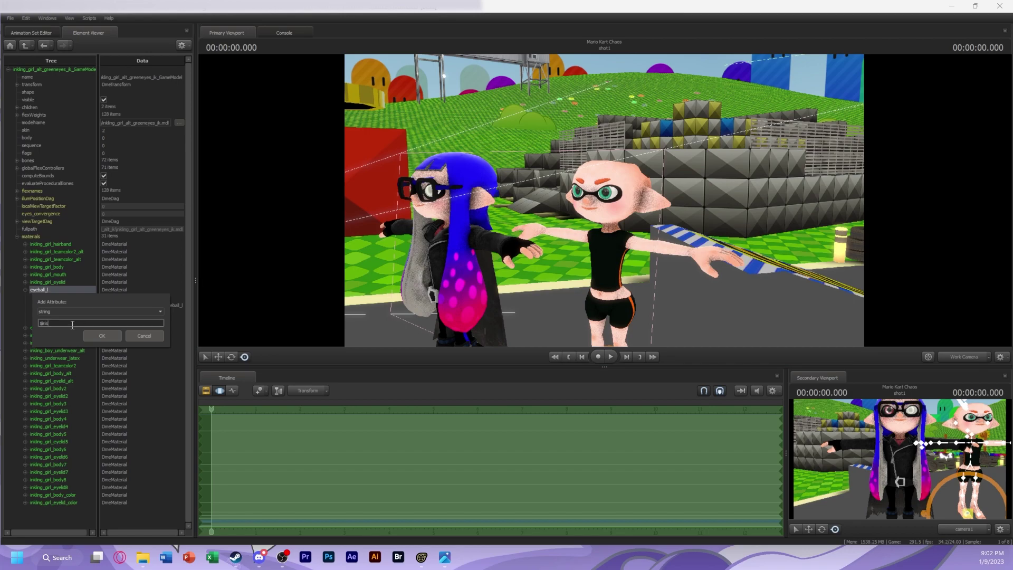
{"action": "key", "text": "Return"}
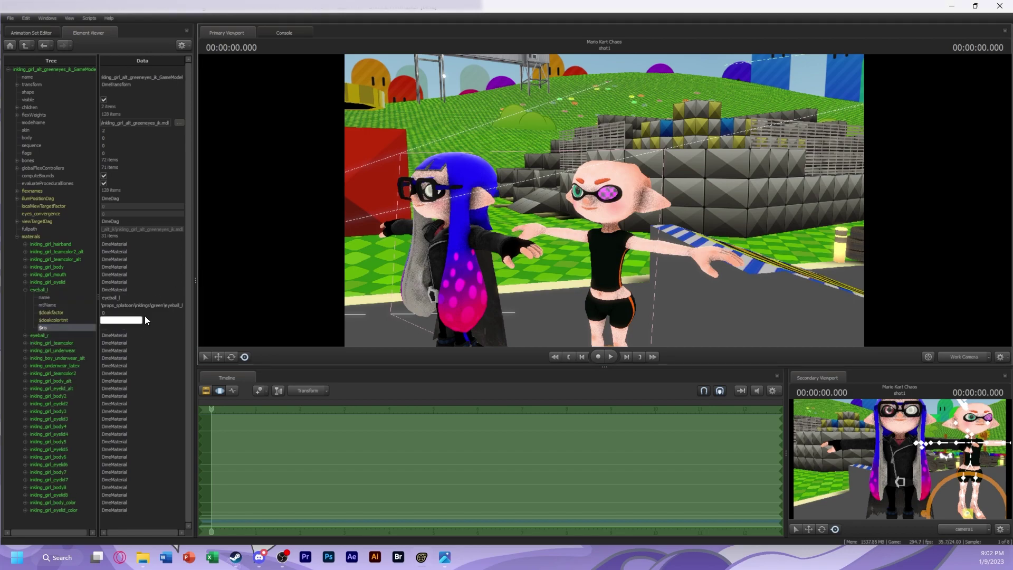
Paste the eye-iris-fieryblack.vtf texture path as the $iris value and move the playhead to refresh the eye
{"action": "key", "text": "ctrl+v"}
{"action": "key", "text": "Return"}
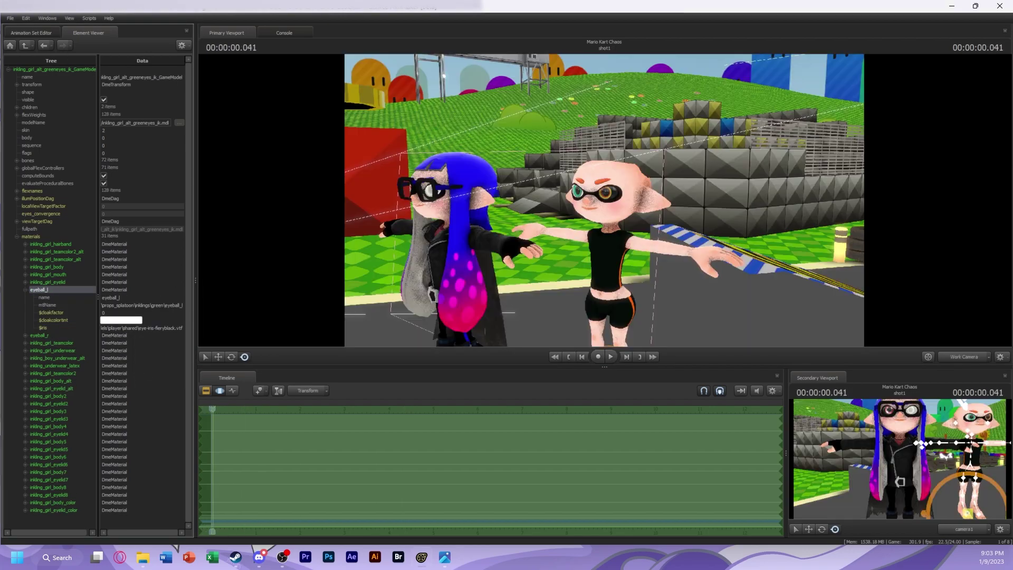
{"action": "left_click", "coordinate": [213, 409]}
{"action": "key", "text": "space"}
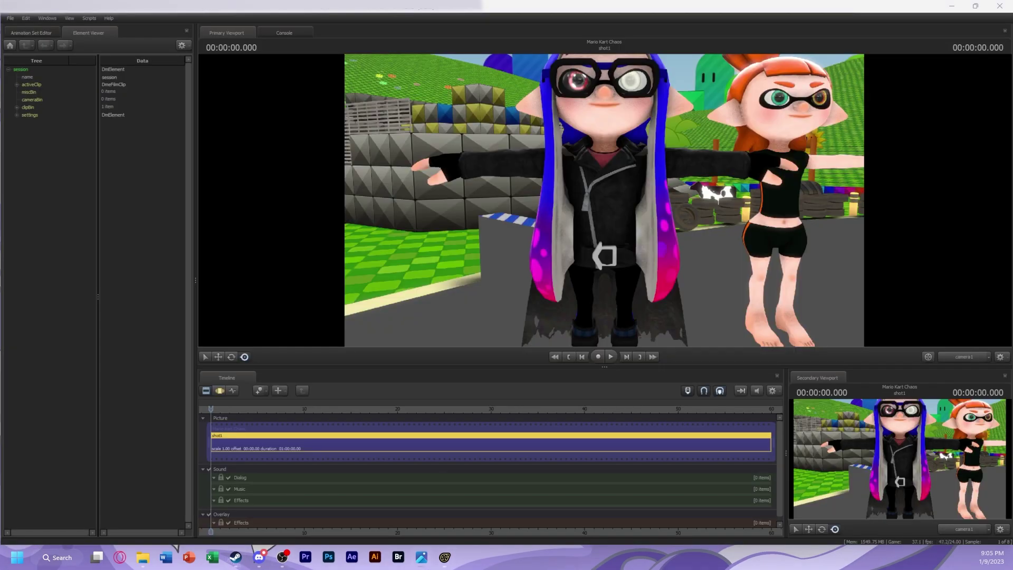
Set $colortint_base of Super (IK)'s inkling_girl_teamcolor material to dark green, working from the Work Camera
{"action": "left_click", "coordinate": [956, 359]}
{"action": "left_click", "coordinate": [31, 33]}
{"action": "right_click", "coordinate": [51, 94]}
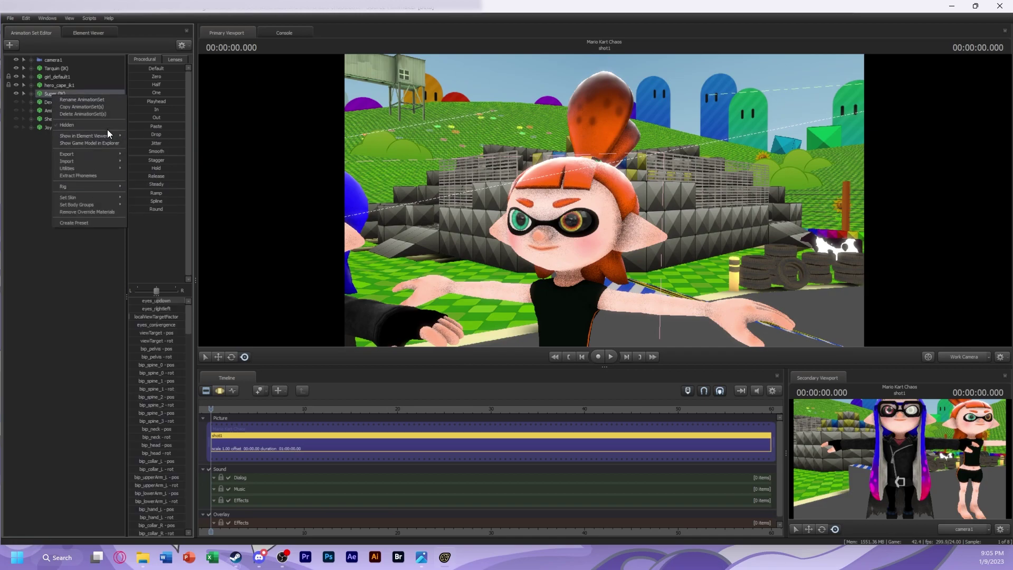
{"action": "left_click", "coordinate": [144, 141]}
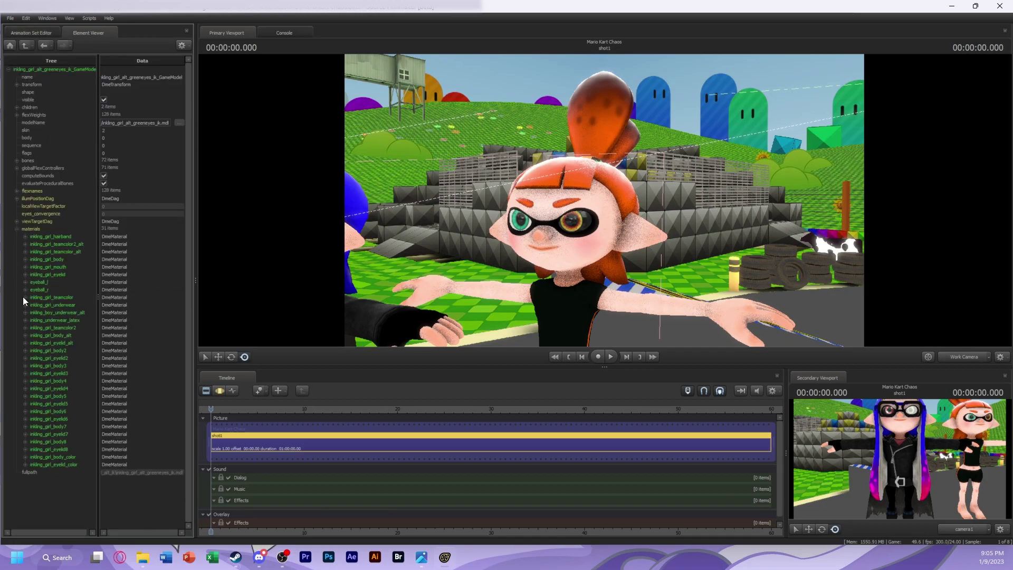
{"action": "left_click", "coordinate": [25, 298]}
{"action": "left_click", "coordinate": [120, 319]}
{"action": "left_click_drag", "start_coordinate": [218, 359], "coordinate": [227, 389]}
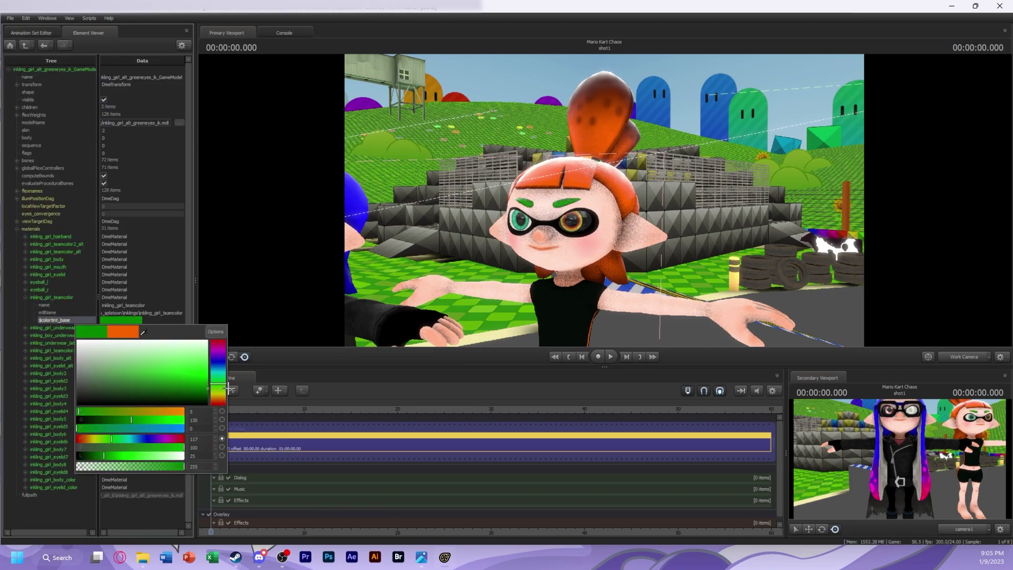
Add a float attribute named $alpha to Super (IK)'s inkling_girl_teamcolor_alt material to hide that hair part
{"action": "left_click", "coordinate": [24, 299]}
{"action": "left_click", "coordinate": [25, 236]}
{"action": "left_click", "coordinate": [25, 259]}
{"action": "right_click", "coordinate": [64, 289]}
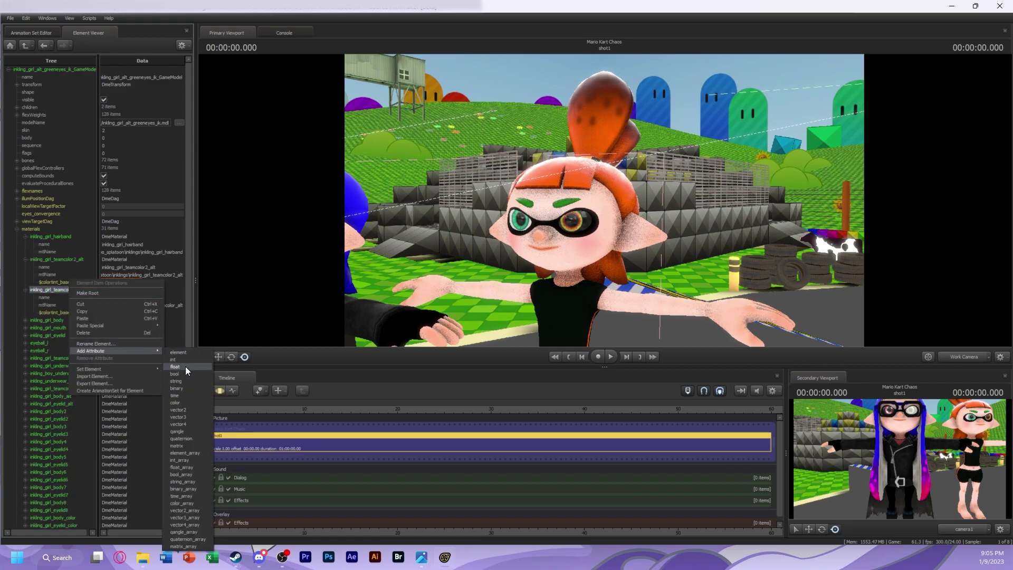
{"action": "left_click", "coordinate": [186, 363]}
{"action": "type", "text": "$alpha"}
{"action": "key", "text": "Return"}
Add a float attribute named $alpha to the inkling_girl_teamcolor2_alt material
{"action": "right_click", "coordinate": [74, 258]}
{"action": "mouse_move", "coordinate": [95, 321]}
{"action": "left_click", "coordinate": [180, 335]}
{"action": "type", "text": "$alpha"}
{"action": "key", "text": "Return"}
Add a float attribute named $alpha to the inkling_girl_hairband material and collapse the edited materials
{"action": "right_click", "coordinate": [53, 237]}
{"action": "mouse_move", "coordinate": [74, 298]}
{"action": "left_click", "coordinate": [158, 314]}
{"action": "type", "text": "$alpha"}
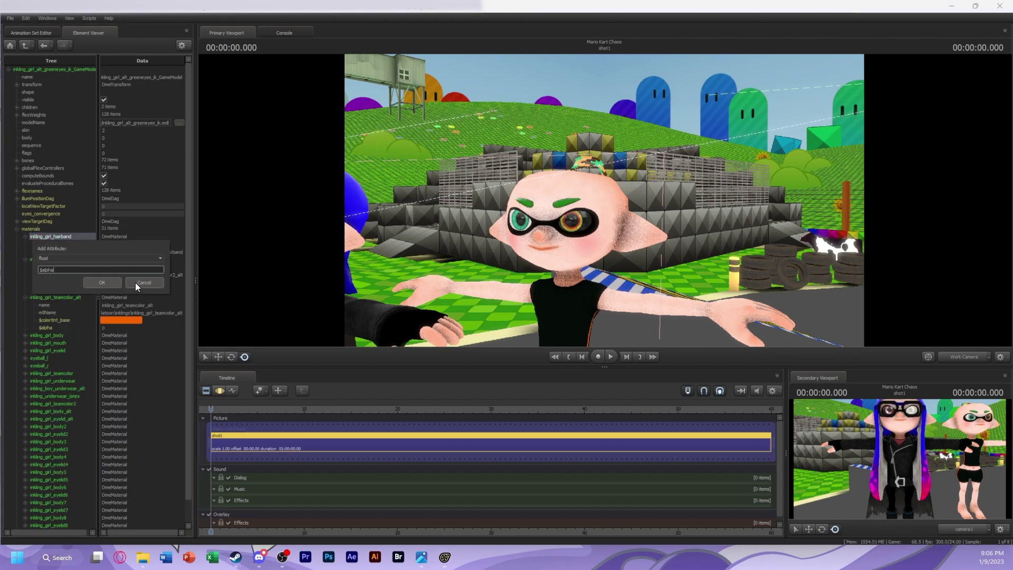
{"action": "key", "text": "Return"}
{"action": "left_click", "coordinate": [25, 236]}
{"action": "left_click", "coordinate": [25, 251]}
Create an animation set for a new model, filter the models by girl_ and add the girl_shortcut hairstyle
{"action": "left_click", "coordinate": [25, 33]}
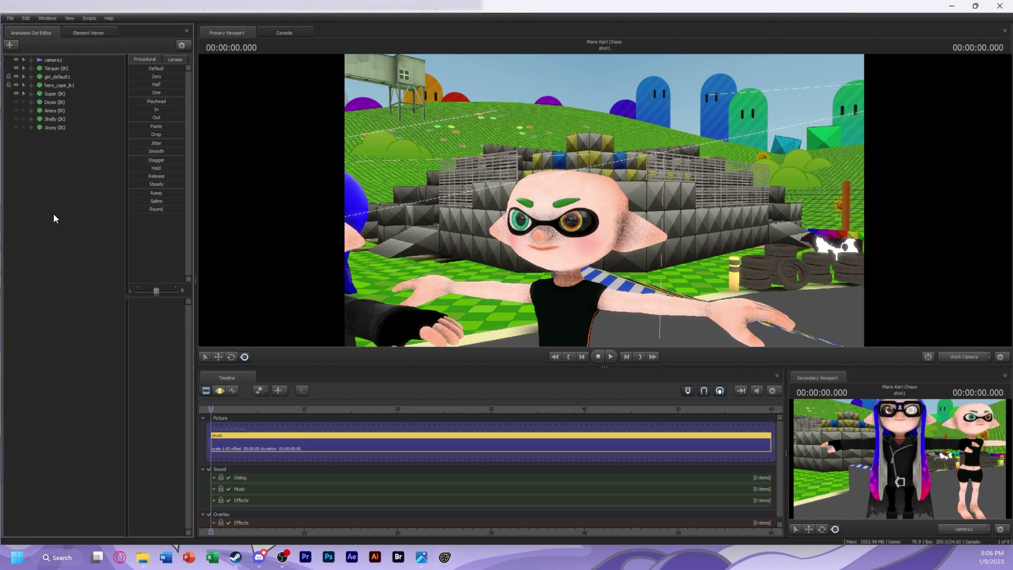
{"action": "left_click", "coordinate": [10, 45]}
{"action": "left_click", "coordinate": [69, 59]}
{"action": "key", "text": "BackSpace"}
{"action": "key", "text": "BackSpace"}
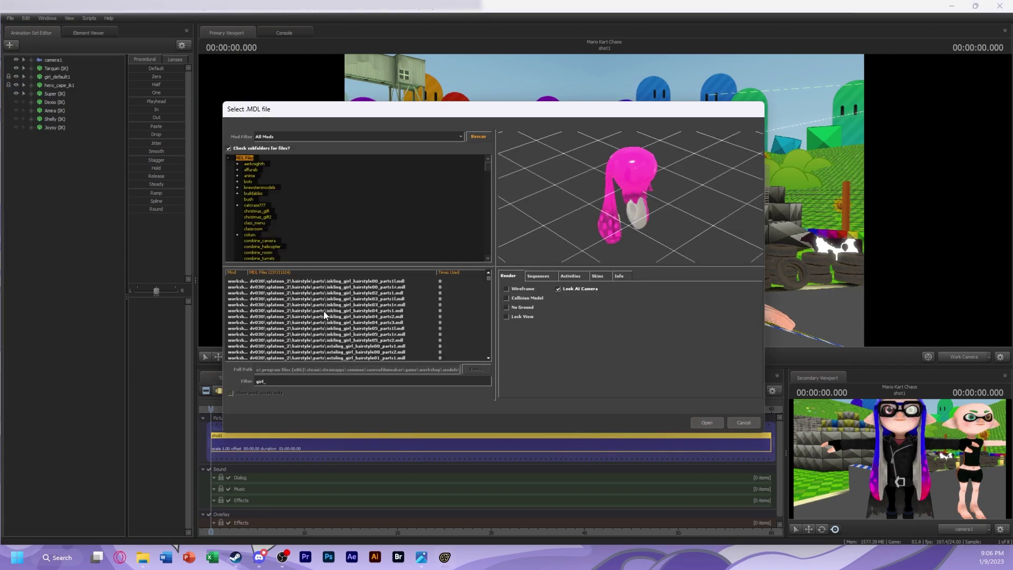
{"action": "left_click", "coordinate": [324, 316]}
{"action": "left_click", "coordinate": [707, 423]}
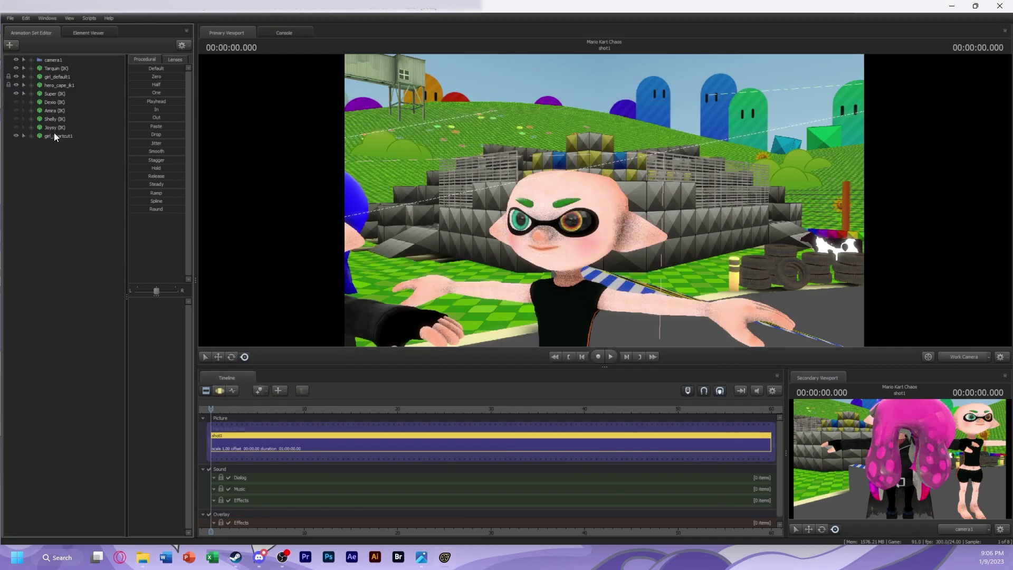
Lock girl_shortcut1 to Super (IK) and try to zero both its rootTransform and bip_head
{"action": "left_click", "coordinate": [31, 102]}
{"action": "left_click", "coordinate": [63, 127]}
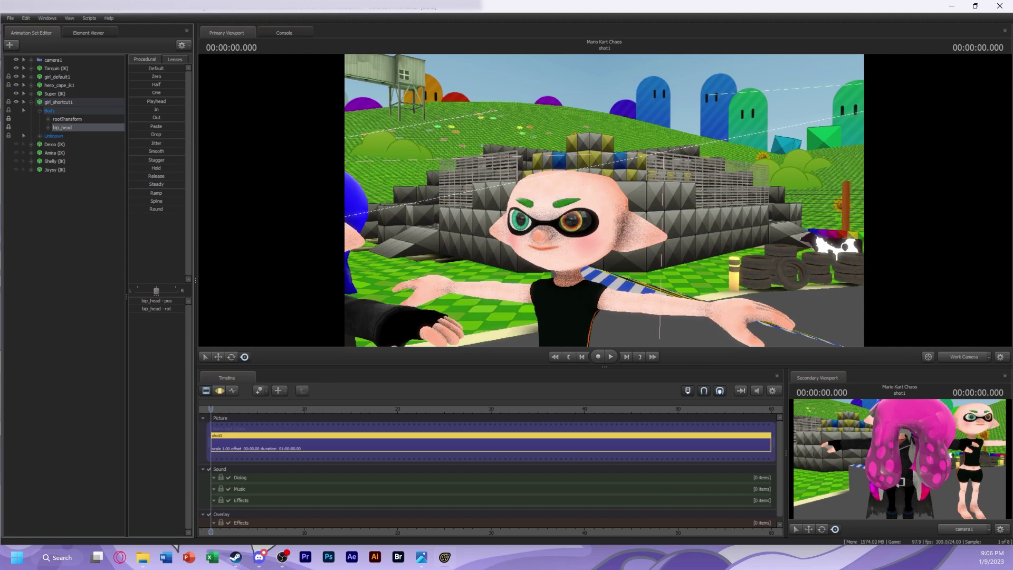
{"action": "left_click", "coordinate": [48, 110]}
{"action": "left_click", "coordinate": [220, 391]}
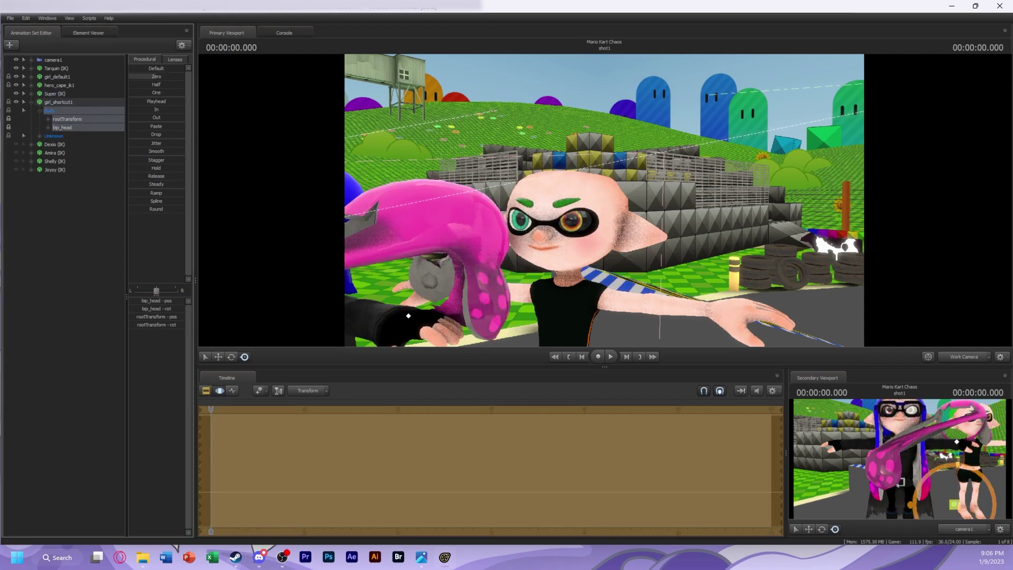
{"action": "key", "text": "ctrl+1"}
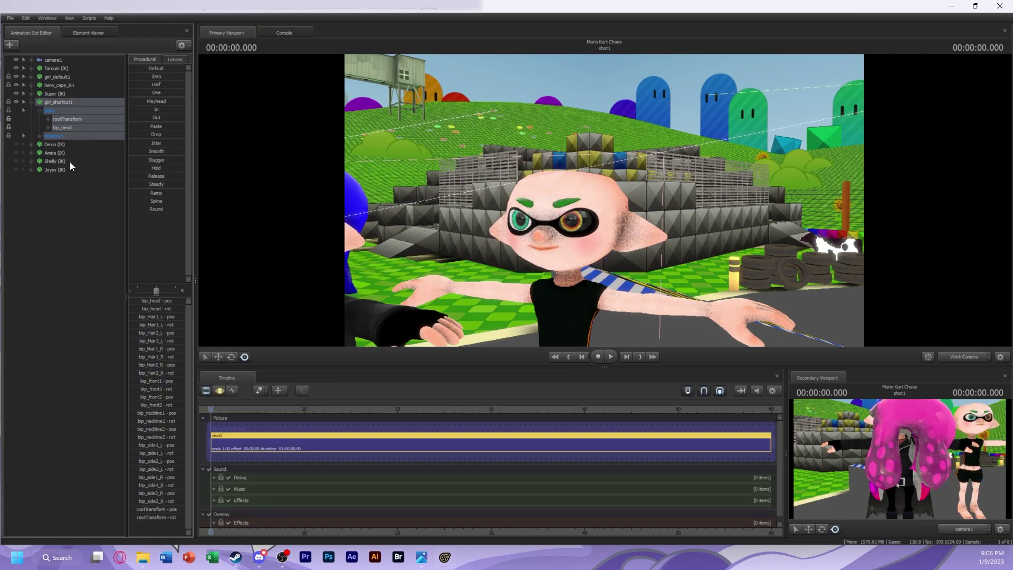
Keep only the hair's bip_head locked to Super (IK)'s head and zero it so the hair sits on the head
{"action": "left_click", "coordinate": [29, 93]}
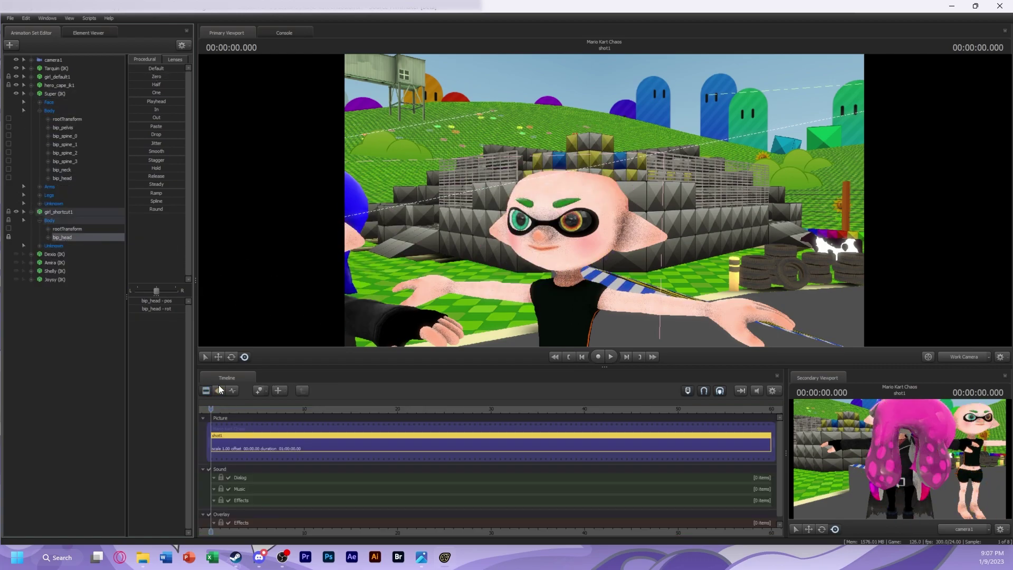
{"action": "left_click", "coordinate": [220, 391]}
{"action": "left_click", "coordinate": [32, 93]}
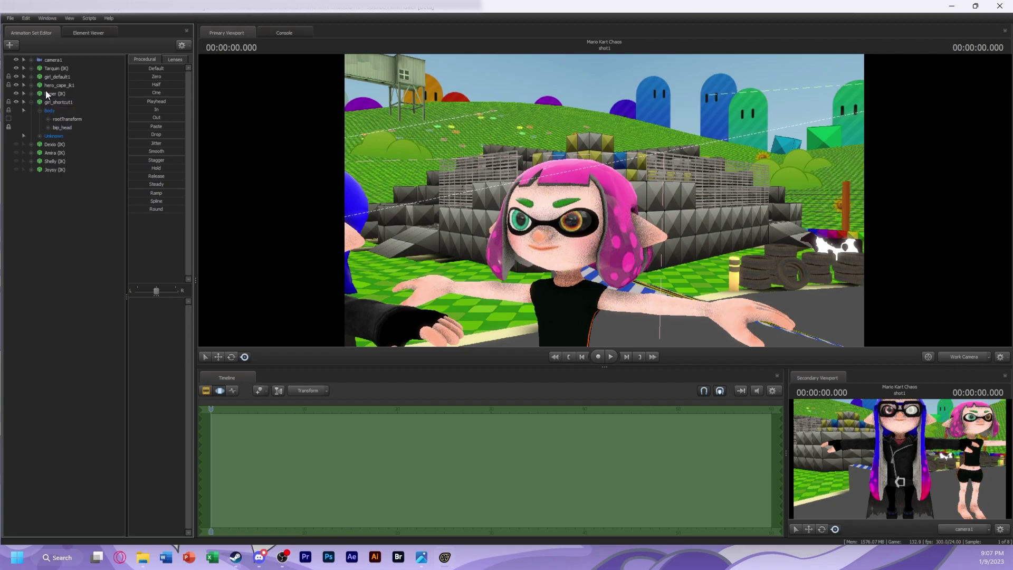
Show Super (IK)'s model in the Element Viewer and copy the green $colortint_base from inkling_girl_teamcolor
{"action": "right_click", "coordinate": [47, 95]}
{"action": "left_click", "coordinate": [127, 136]}
{"action": "left_click", "coordinate": [24, 265]}
{"action": "left_click", "coordinate": [24, 265]}
{"action": "left_click", "coordinate": [25, 297]}
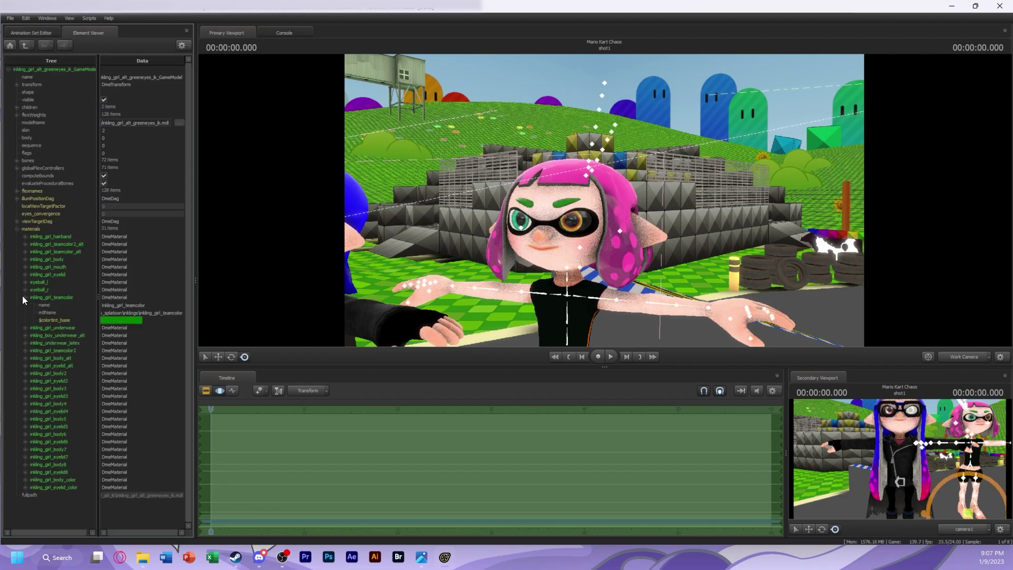
Show girl_shortcut1's model in the Element Viewer and give its m_teamcolor material the same green $colortint_base
{"action": "left_click", "coordinate": [50, 33]}
{"action": "right_click", "coordinate": [66, 103]}
{"action": "mouse_move", "coordinate": [93, 147]}
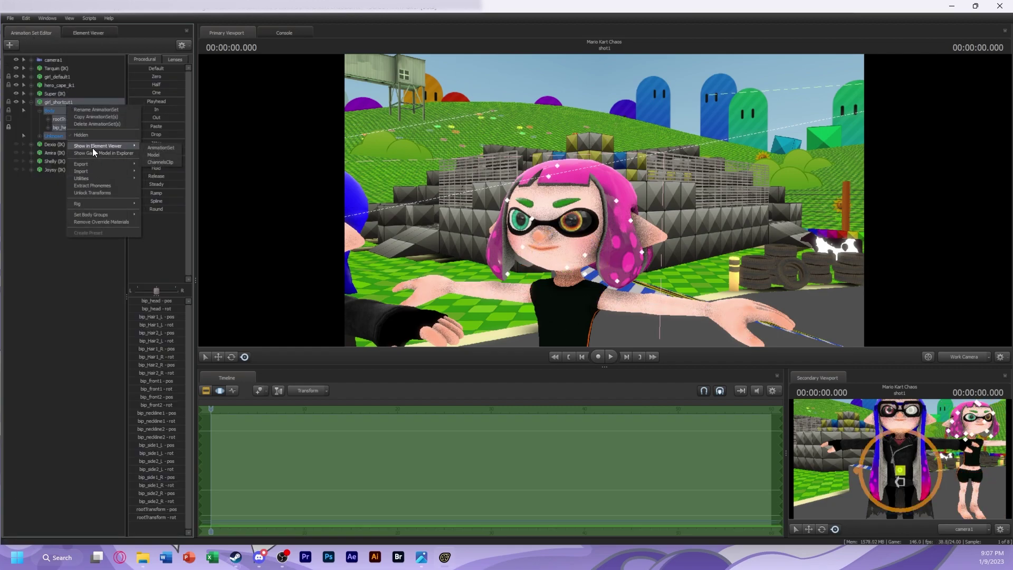
{"action": "left_click", "coordinate": [154, 155]}
{"action": "left_click", "coordinate": [17, 214]}
{"action": "left_click", "coordinate": [127, 259]}
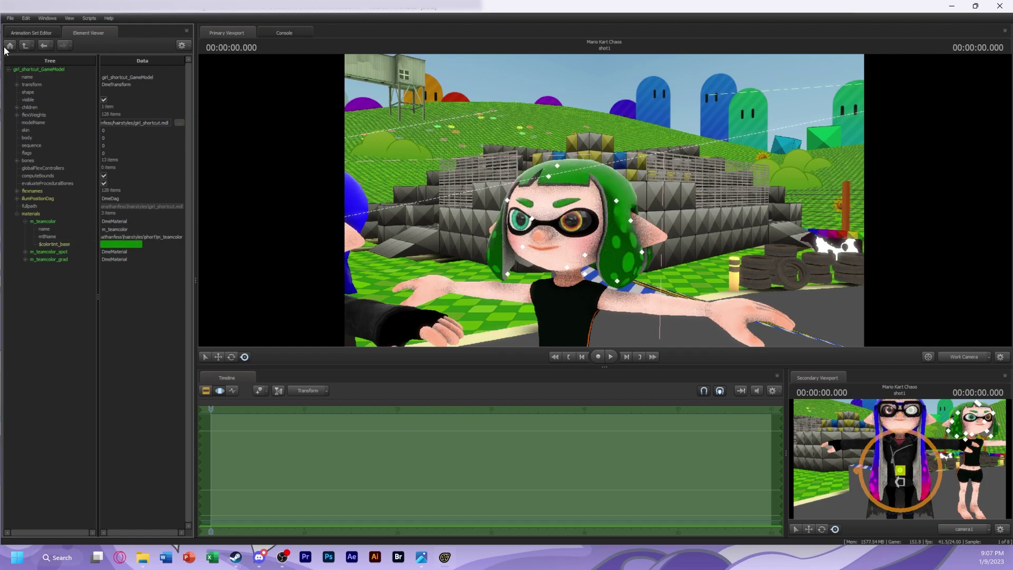
Change girl_shortcut1's body groups so the hair gets its gradient and spots
{"action": "left_click", "coordinate": [31, 33]}
{"action": "right_click", "coordinate": [50, 110]}
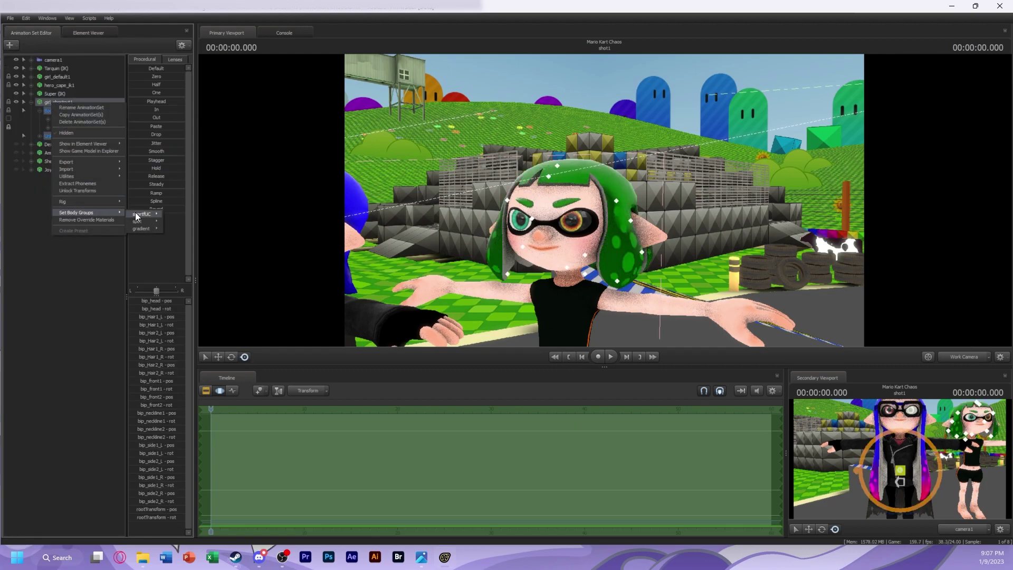
{"action": "left_click", "coordinate": [178, 233]}
{"action": "right_click", "coordinate": [58, 102]}
{"action": "left_click", "coordinate": [33, 275]}
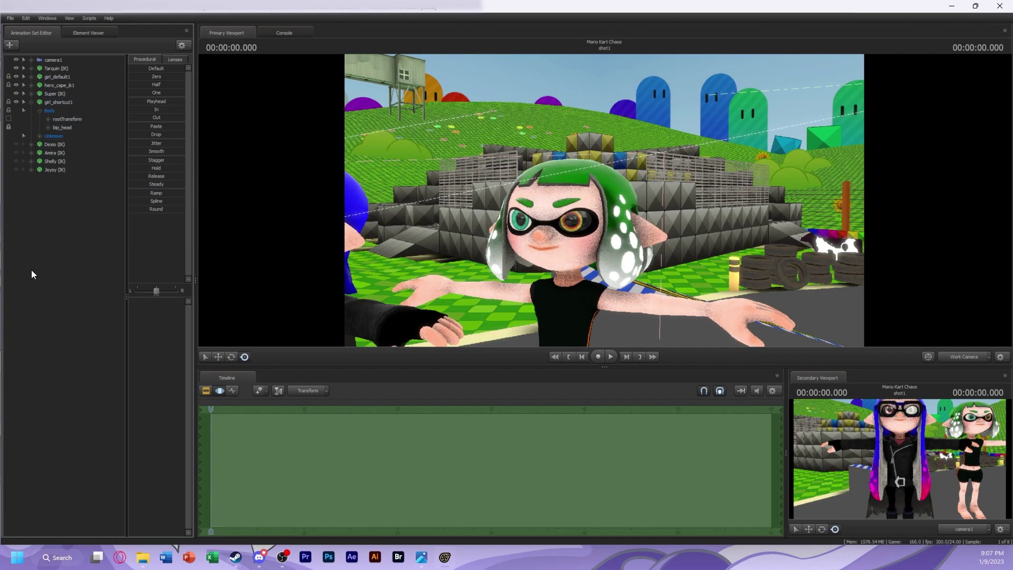
Find bip_Hair_Band_root among Super (IK)'s Unknown controls and add a scale control to it
{"action": "right_click", "coordinate": [60, 94]}
{"action": "mouse_move", "coordinate": [95, 136]}
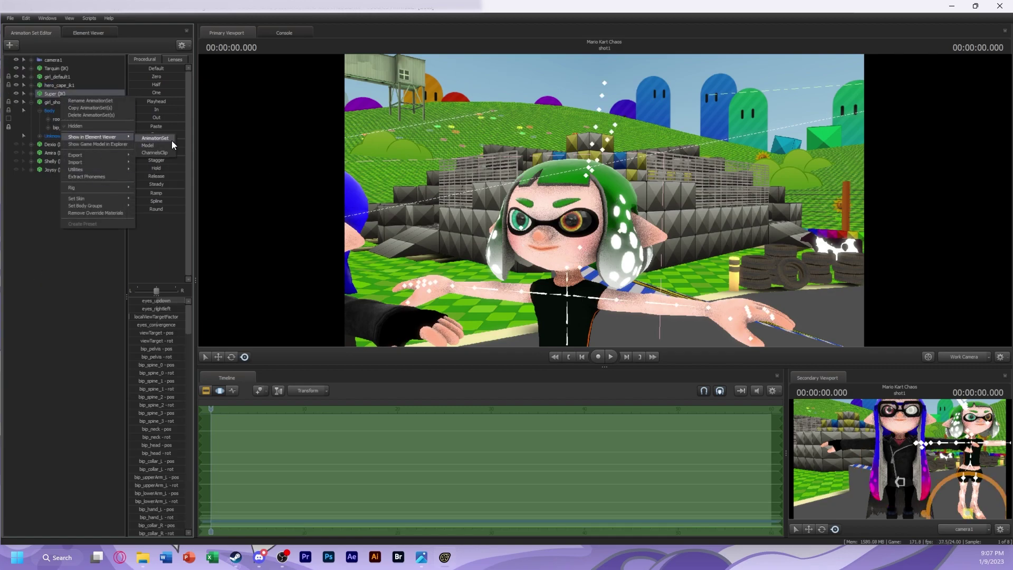
{"action": "left_click", "coordinate": [579, 209]}
{"action": "scroll", "coordinate": [84, 349], "scroll_direction": "down", "scroll_amount": 10}
{"action": "left_click", "coordinate": [46, 392]}
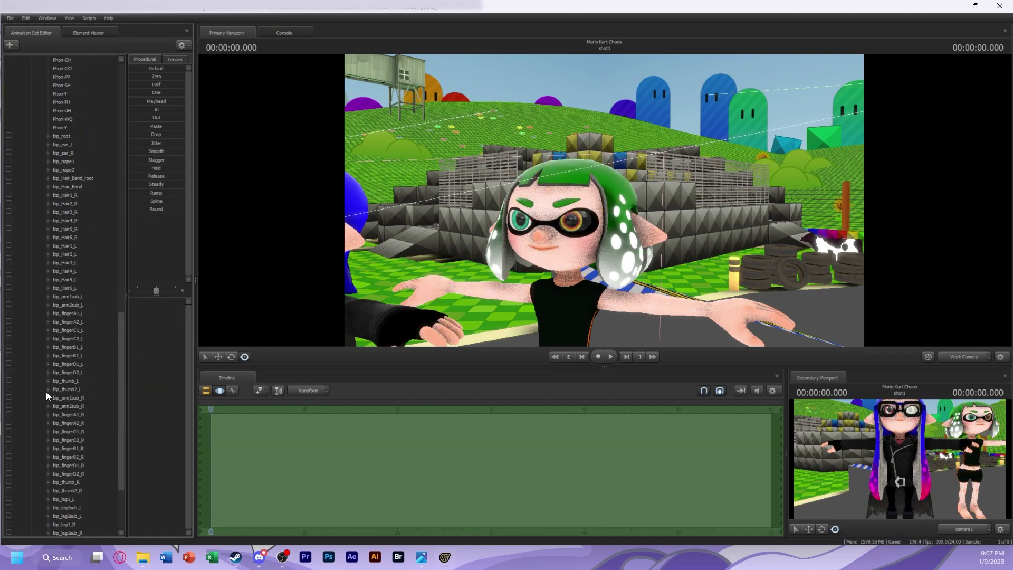
{"action": "scroll", "coordinate": [74, 343], "scroll_direction": "up", "scroll_amount": 10}
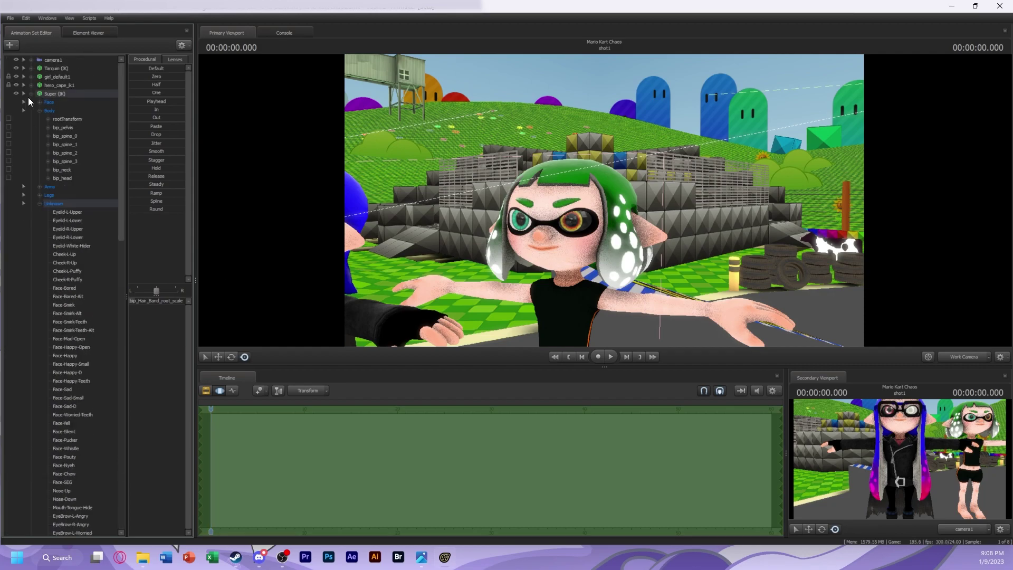
{"action": "left_click", "coordinate": [30, 95]}
Search the model library for jacket models for a new animation set and preview a few of them
{"action": "left_click", "coordinate": [10, 45]}
{"action": "left_click", "coordinate": [25, 76]}
{"action": "left_click", "coordinate": [364, 305]}
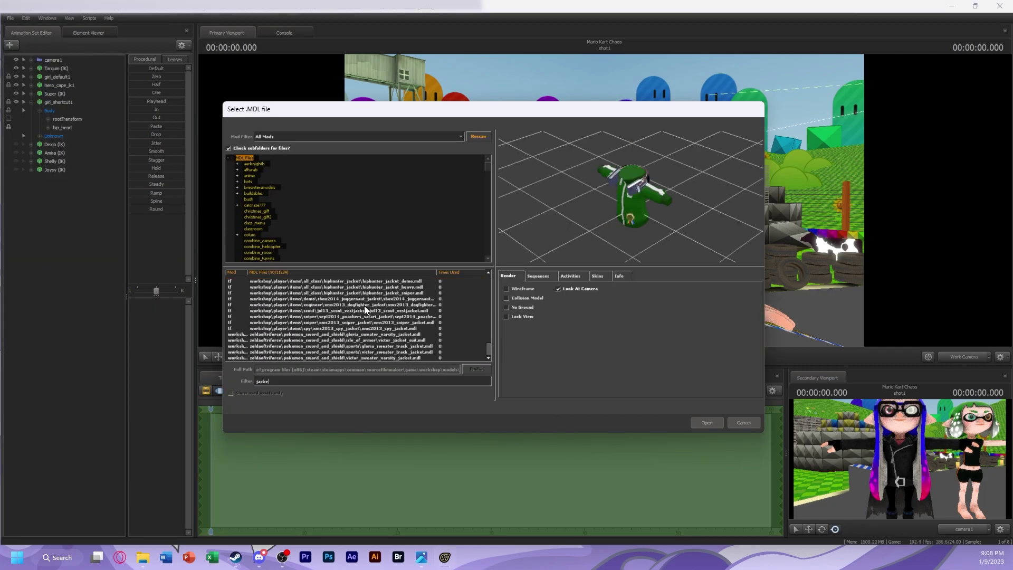
{"action": "left_click", "coordinate": [379, 310]}
{"action": "scroll", "coordinate": [372, 313], "scroll_direction": "up", "scroll_amount": 5}
{"action": "left_click", "coordinate": [363, 305]}
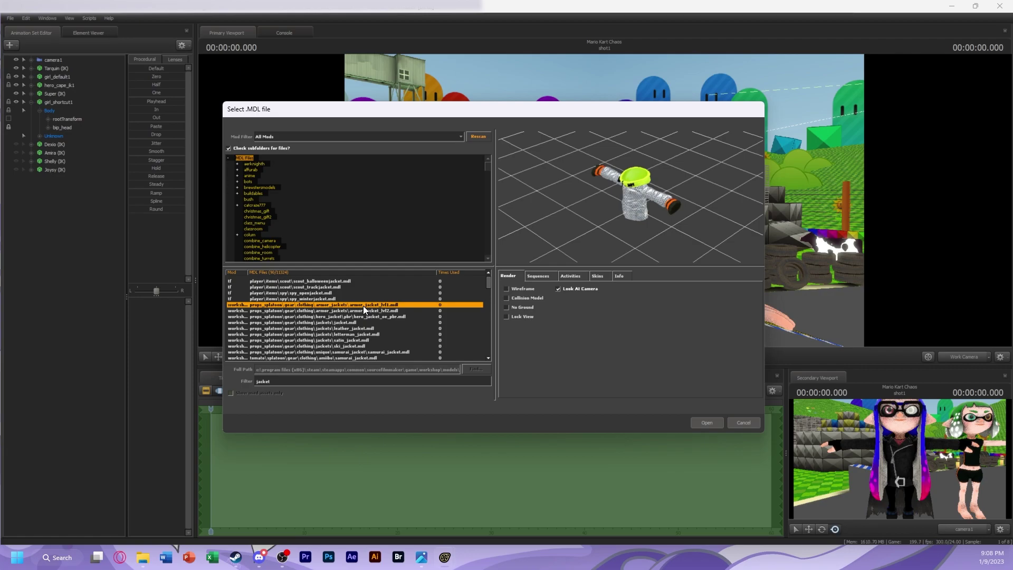
{"action": "scroll", "coordinate": [420, 337], "scroll_direction": "up", "scroll_amount": 10}
Preview the Splatoon jacket models one after another and try out forge_inkling_parka_ik in the scene
{"action": "left_click", "coordinate": [324, 323]}
{"action": "key", "text": "Down"}
{"action": "key", "text": "Down"}
{"action": "key", "text": "Down"}
{"action": "key", "text": "Down"}
{"action": "key", "text": "Down"}
{"action": "key", "text": "Down"}
{"action": "key", "text": "Down"}
{"action": "key", "text": "Down"}
{"action": "key", "text": "Down"}
{"action": "key", "text": "Down"}
{"action": "key", "text": "Down"}
{"action": "key", "text": "Down"}
{"action": "key", "text": "Down"}
{"action": "key", "text": "Down"}
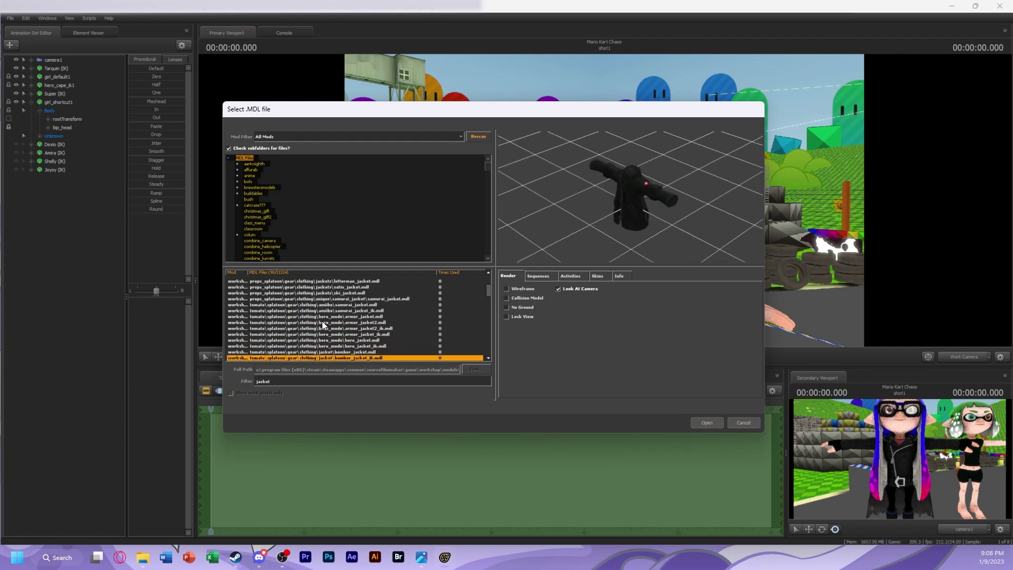
{"action": "key", "text": "Down"}
{"action": "key", "text": "Down"}
{"action": "key", "text": "Down"}
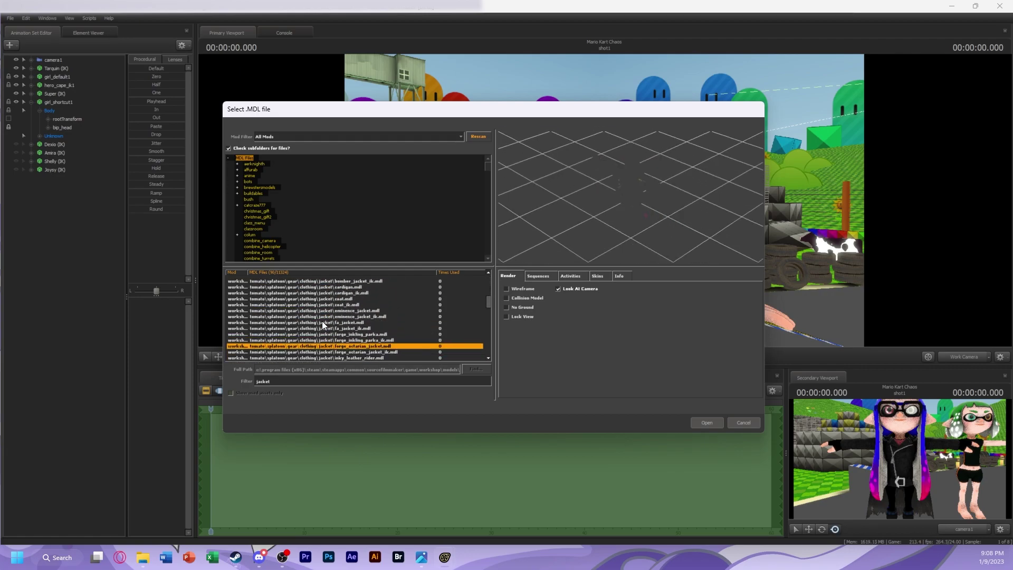
{"action": "key", "text": "Return"}
{"action": "right_click", "coordinate": [67, 178]}
{"action": "left_click", "coordinate": [132, 277]}
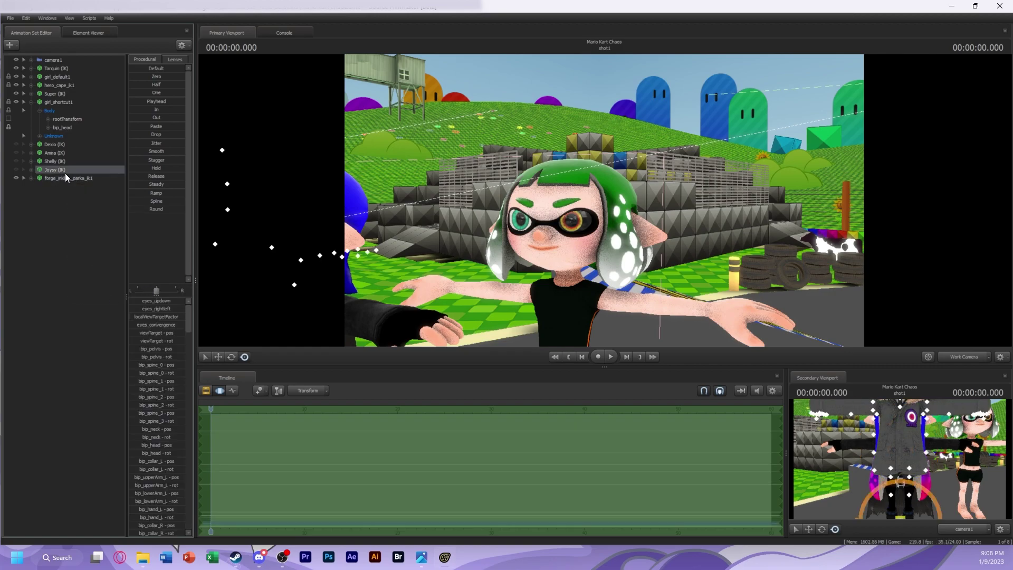
Add the satin_sukajan_jacket_ik model from the jacket results, lock it to Super (IK) and zero it onto the body
{"action": "left_click", "coordinate": [10, 45]}
{"action": "left_click", "coordinate": [24, 77]}
{"action": "left_click", "coordinate": [354, 334]}
{"action": "left_click", "coordinate": [355, 340]}
{"action": "scroll", "coordinate": [362, 327], "scroll_direction": "down", "scroll_amount": 1}
{"action": "left_click", "coordinate": [363, 334]}
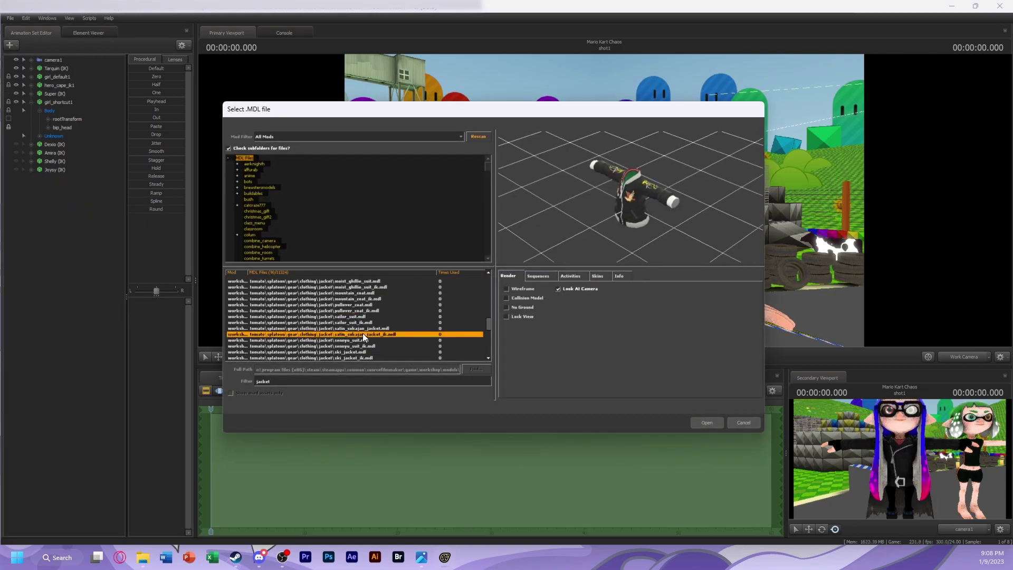
{"action": "left_click", "coordinate": [707, 422]}
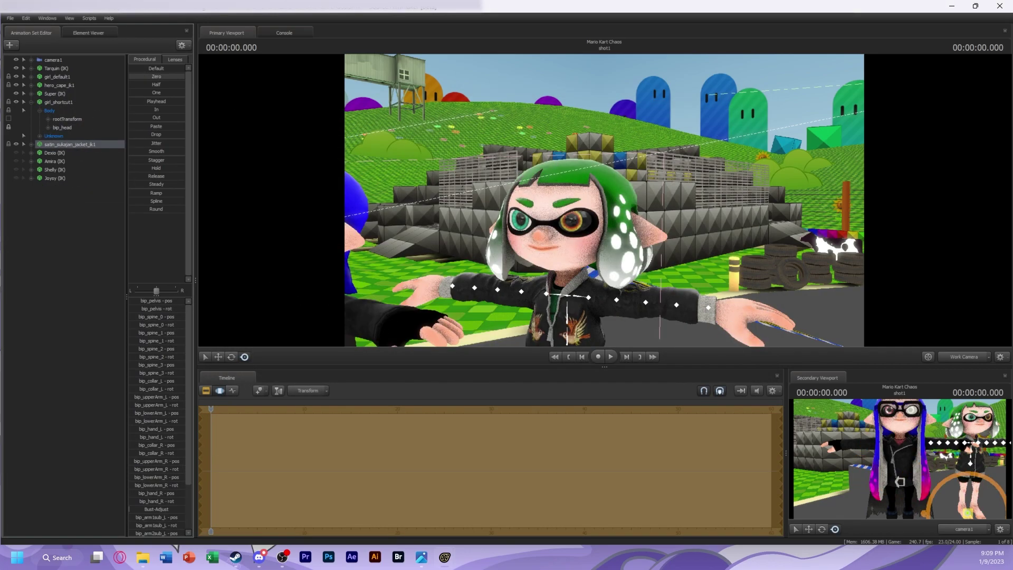
Search the model library for boots for a new animation set and preview some of the Splatoon boots
{"action": "left_click", "coordinate": [9, 45]}
{"action": "left_click", "coordinate": [24, 78]}
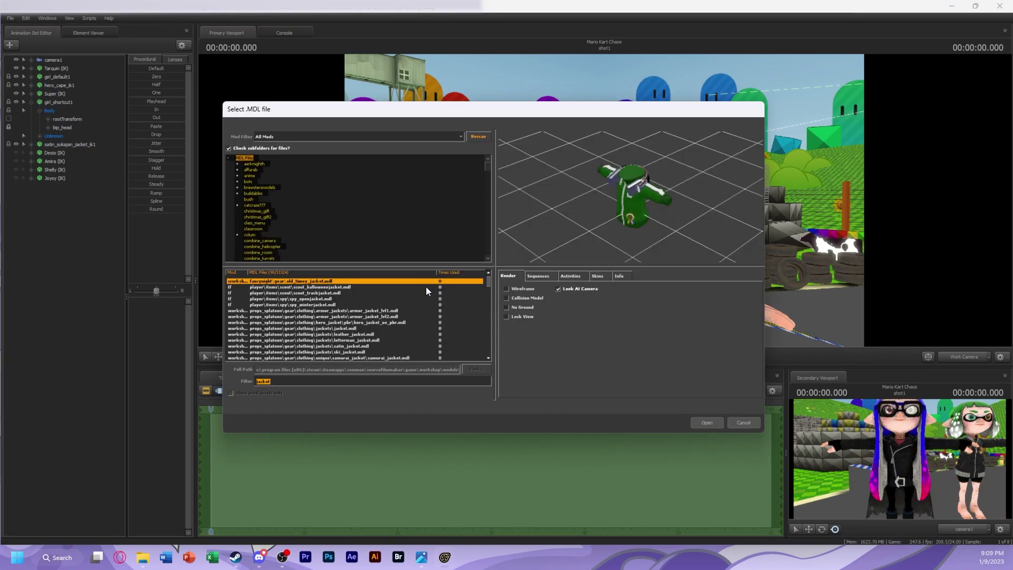
{"action": "type", "text": "boots"}
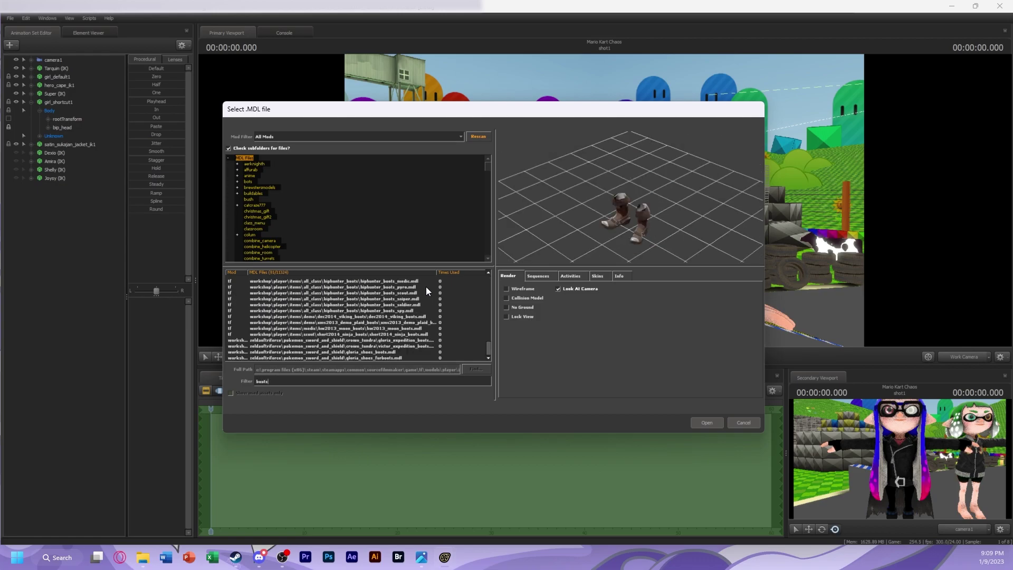
{"action": "left_click", "coordinate": [350, 322]}
{"action": "scroll", "coordinate": [348, 322], "scroll_direction": "up", "scroll_amount": 5}
{"action": "left_click", "coordinate": [359, 283]}
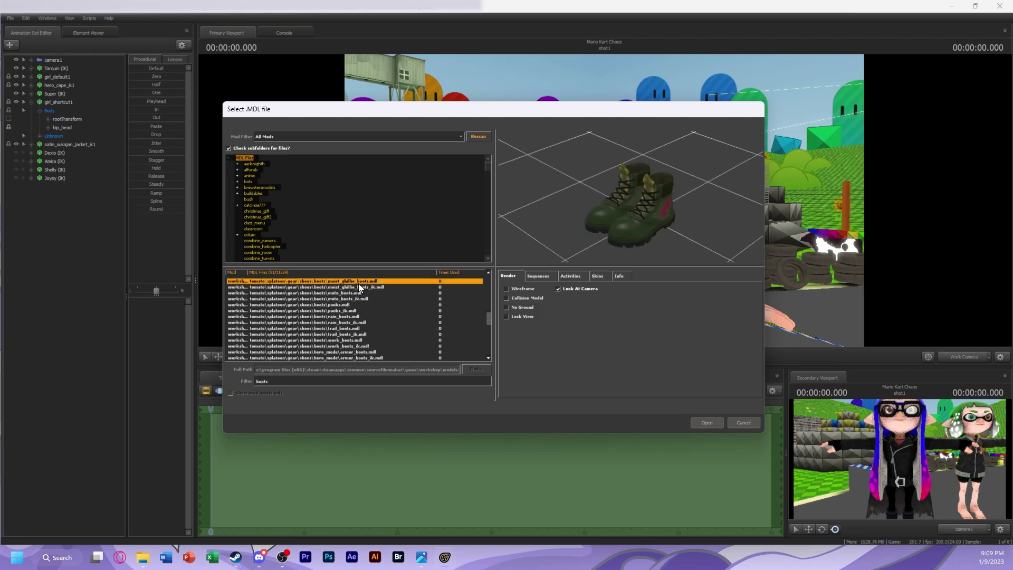
{"action": "scroll", "coordinate": [354, 294], "scroll_direction": "up", "scroll_amount": 3}
Browse the Splatoon boots models one by one and add trail_boots_ik to the scene
{"action": "left_click", "coordinate": [348, 293]}
{"action": "key", "text": "Down"}
{"action": "key", "text": "Down"}
{"action": "key", "text": "Down"}
{"action": "key", "text": "Down"}
{"action": "key", "text": "Down"}
{"action": "key", "text": "Down"}
{"action": "key", "text": "Down"}
{"action": "key", "text": "Down"}
{"action": "key", "text": "Down"}
{"action": "key", "text": "Down"}
{"action": "key", "text": "Down"}
{"action": "key", "text": "Down"}
{"action": "key", "text": "Down"}
{"action": "key", "text": "Down"}
{"action": "key", "text": "Down"}
{"action": "key", "text": "Down"}
{"action": "key", "text": "Down"}
{"action": "key", "text": "Down"}
{"action": "key", "text": "Down"}
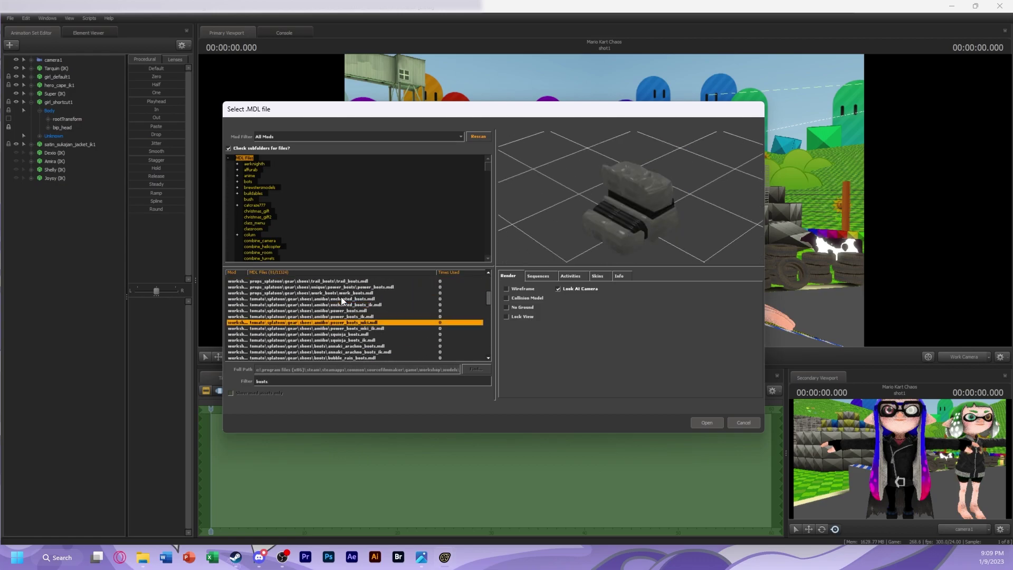
{"action": "key", "text": "Down"}
{"action": "key", "text": "Down"}
{"action": "key", "text": "Down"}
{"action": "key", "text": "Up"}
{"action": "key", "text": "Return"}
Place trail_boots_ik1 below the jacket, lock it to Super (IK) and zero it onto the character's feet
{"action": "left_click", "coordinate": [58, 186]}
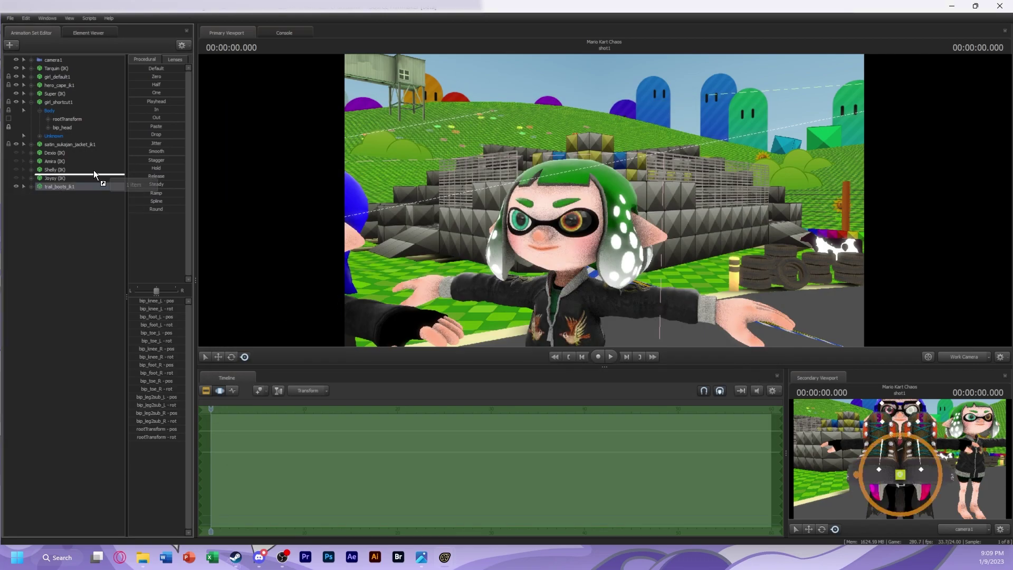
{"action": "left_click", "coordinate": [72, 95]}
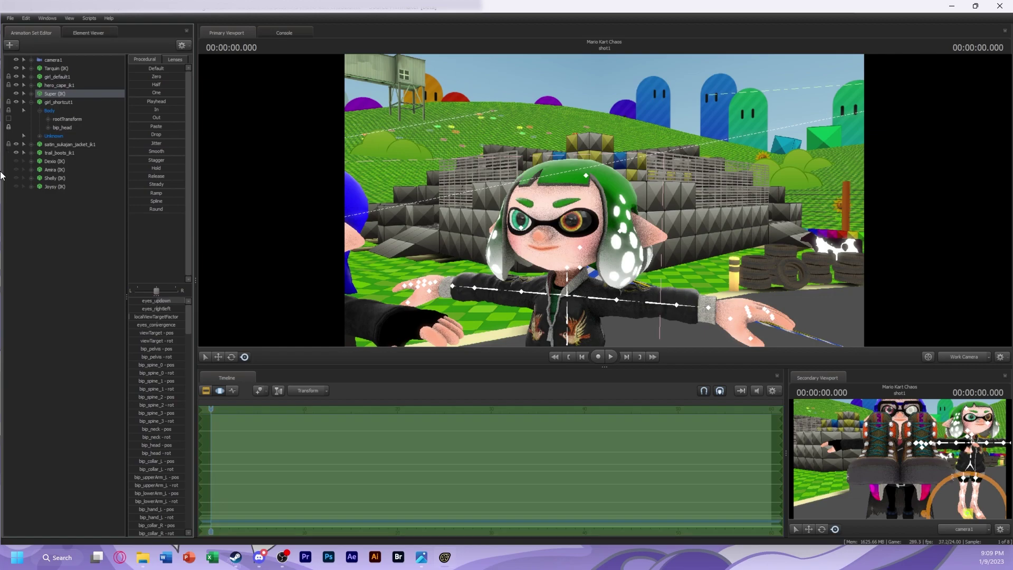
{"action": "left_click", "coordinate": [59, 153]}
{"action": "key", "text": "f"}
Tint the m_teamcolor_spot and m_teamcolor_grad materials of girl_shortcut1 blue through $colortint_base and save the session
{"action": "right_click", "coordinate": [58, 102]}
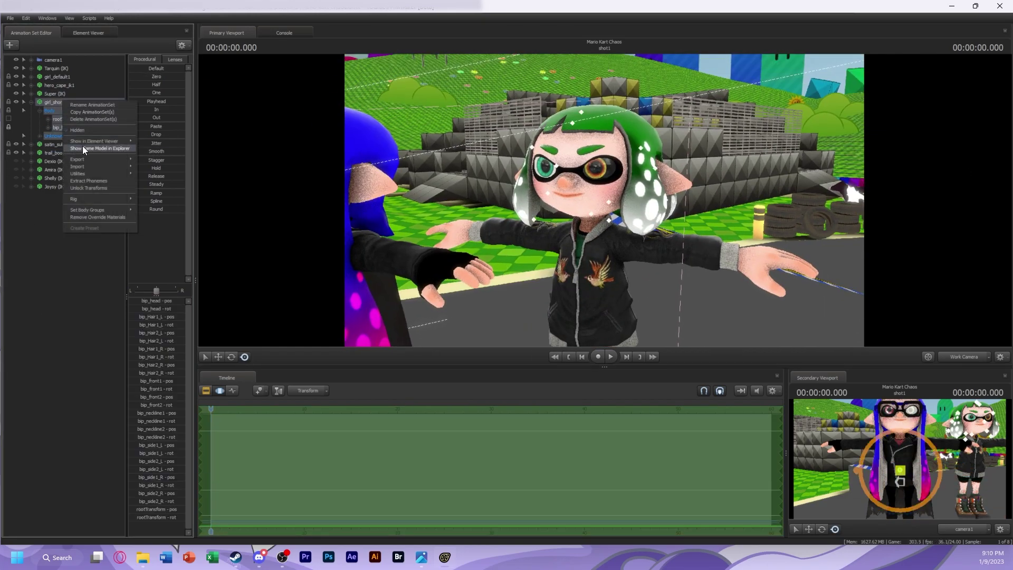
{"action": "left_click", "coordinate": [158, 150]}
{"action": "left_click", "coordinate": [121, 252]}
{"action": "left_click_drag", "start_coordinate": [218, 322], "coordinate": [220, 299]}
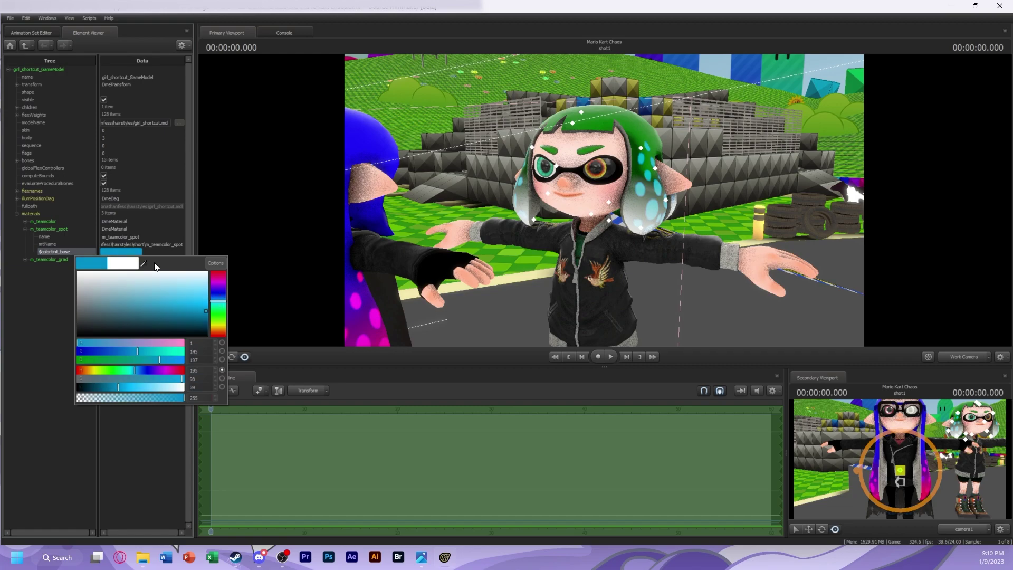
{"action": "left_click", "coordinate": [43, 266]}
{"action": "left_click", "coordinate": [31, 33]}
{"action": "left_click", "coordinate": [10, 18]}
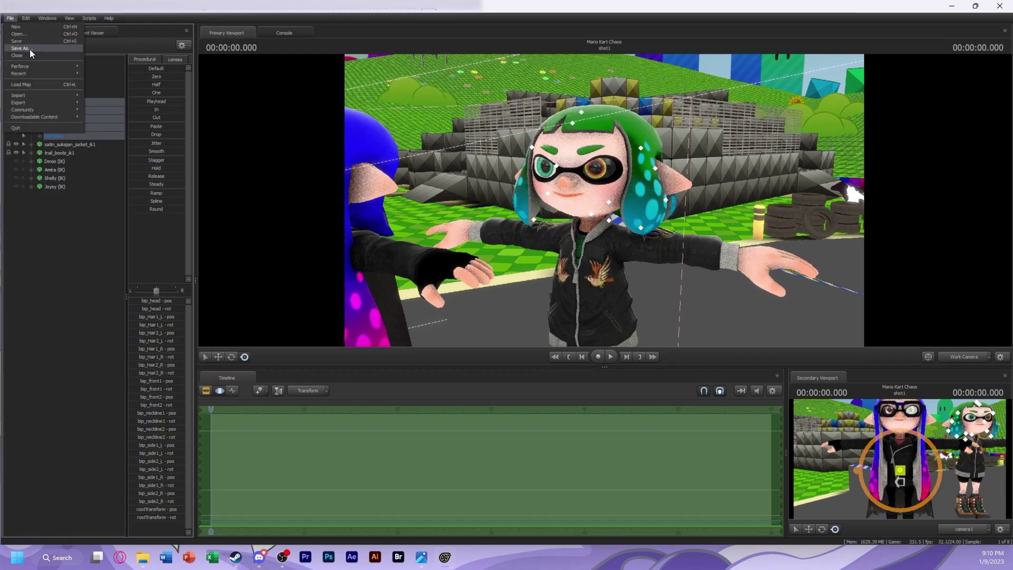
{"action": "left_click", "coordinate": [29, 105]}
Unhide Desio (IK) and open both eyes by adjusting the upper and lower eyelid controls
{"action": "left_click_drag", "start_coordinate": [304, 107], "coordinate": [298, 109]}
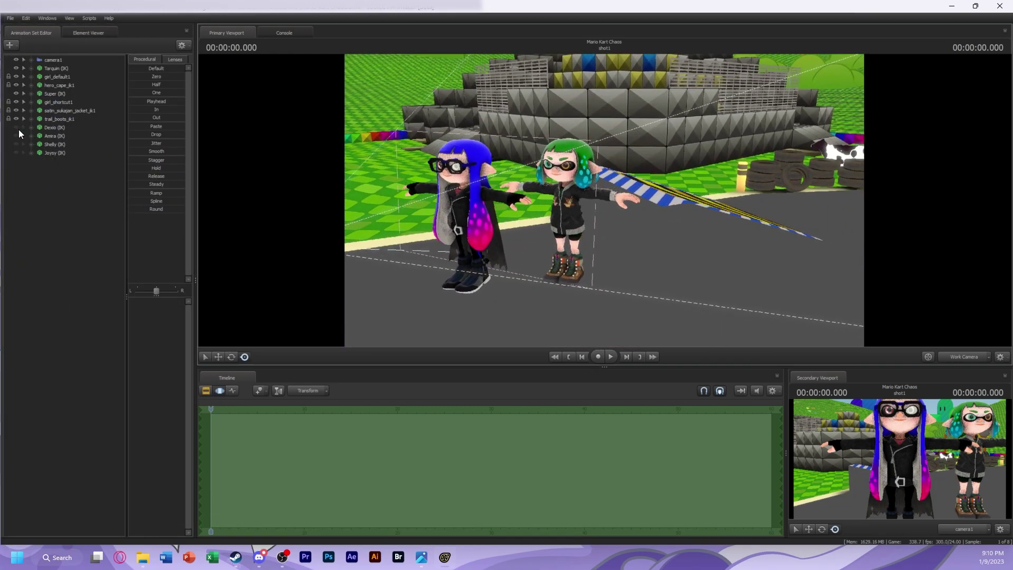
{"action": "left_click", "coordinate": [53, 127]}
{"action": "left_click_drag", "start_coordinate": [452, 273], "coordinate": [517, 277]}
{"action": "scroll", "coordinate": [157, 410], "scroll_direction": "down", "scroll_amount": 3}
{"action": "scroll", "coordinate": [157, 410], "scroll_direction": "down", "scroll_amount": 10}
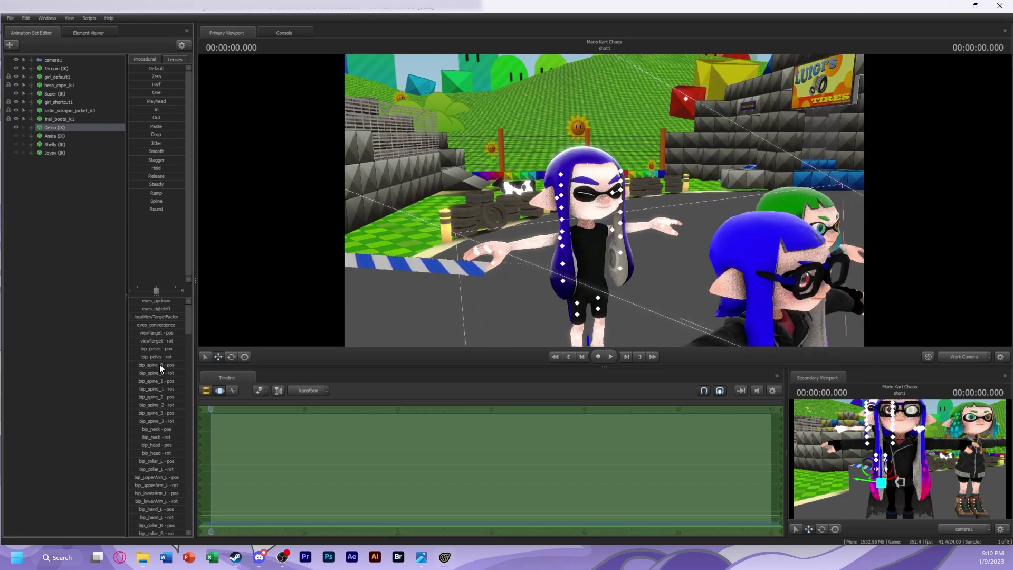
{"action": "left_click", "coordinate": [156, 387]}
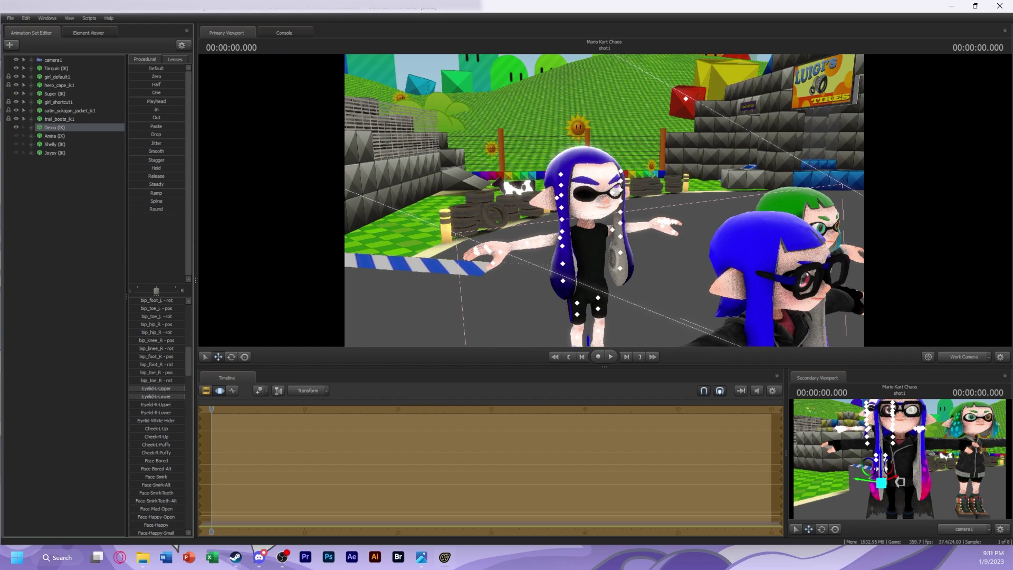
{"action": "left_click_drag", "start_coordinate": [135, 405], "coordinate": [158, 404]}
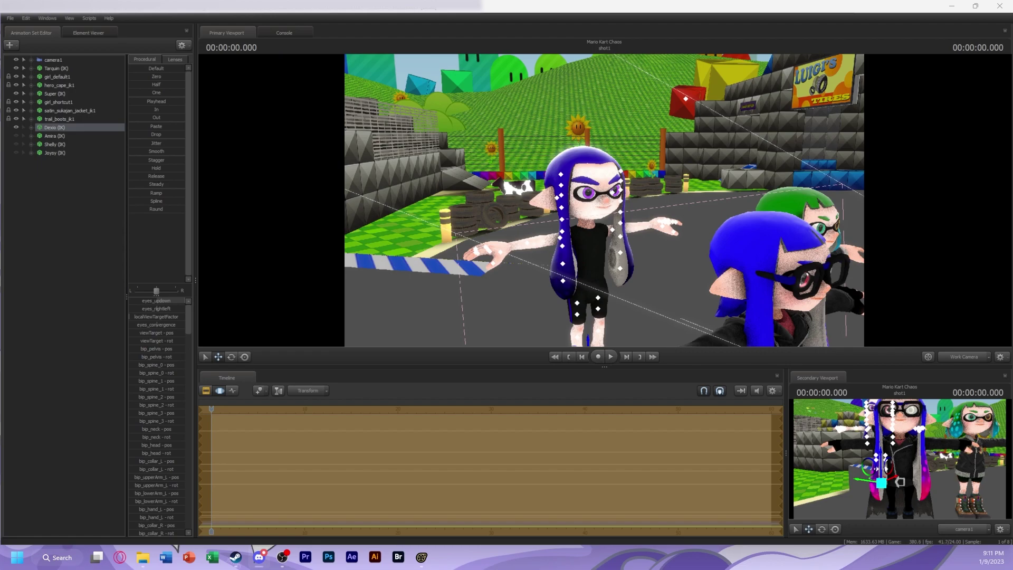
{"action": "left_click", "coordinate": [21, 260]}
Browse the boy_ models for a new animation set and add the boy_emo hairstyle to the scene
{"action": "left_click", "coordinate": [10, 45]}
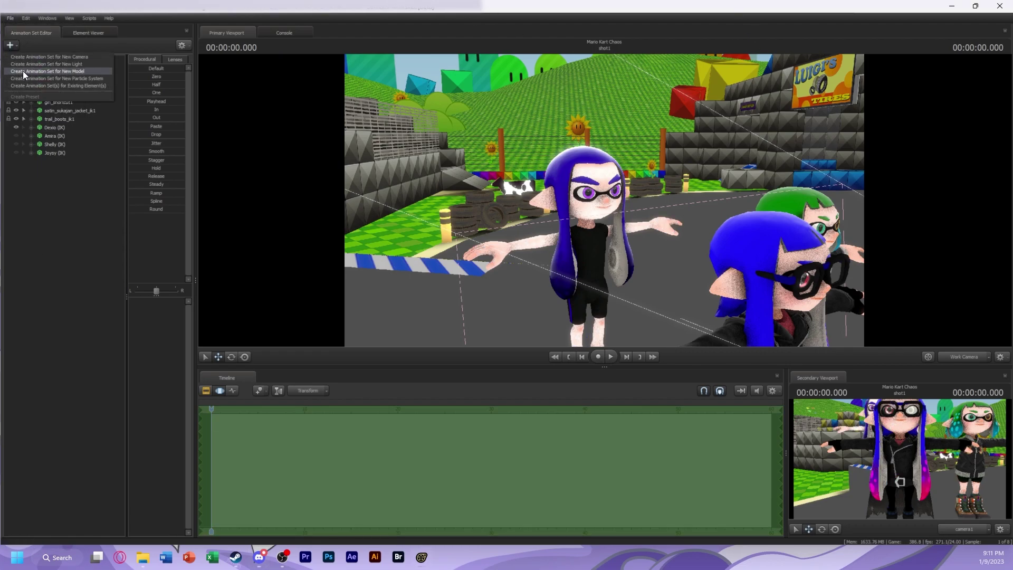
{"action": "left_click", "coordinate": [32, 71]}
{"action": "scroll", "coordinate": [322, 340], "scroll_direction": "down", "scroll_amount": 3}
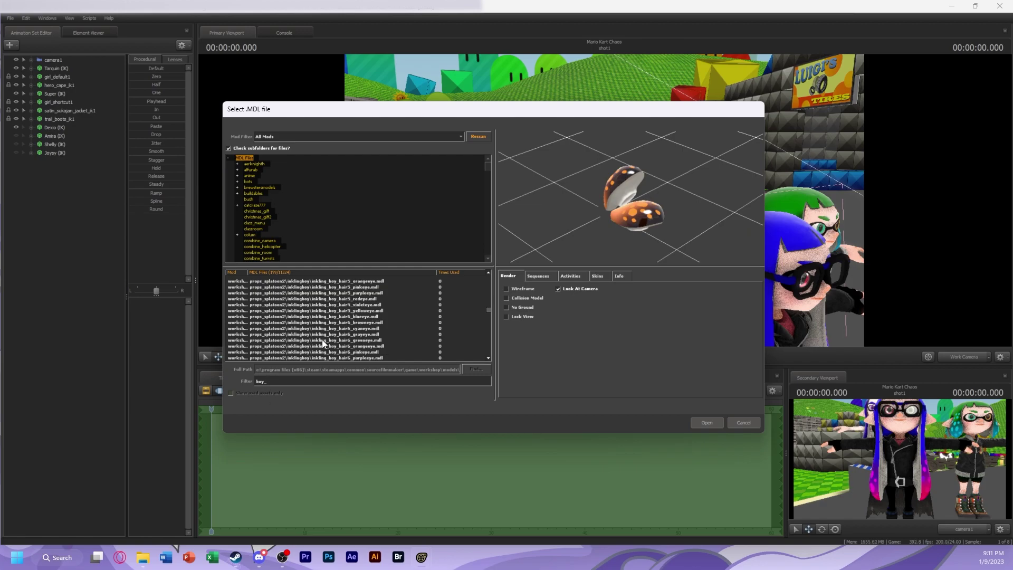
{"action": "left_click", "coordinate": [328, 315]}
{"action": "scroll", "coordinate": [325, 322], "scroll_direction": "down", "scroll_amount": 5}
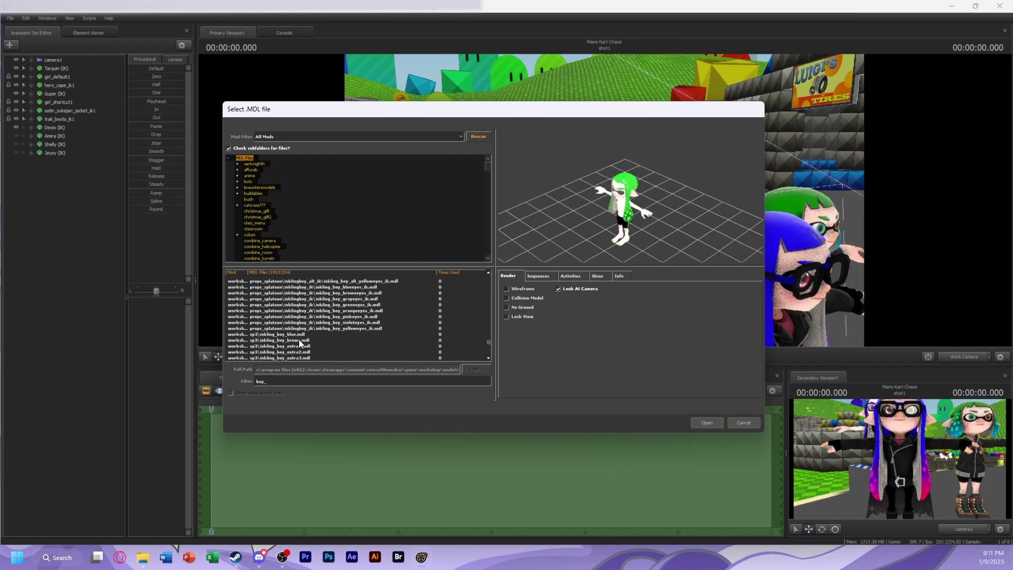
{"action": "scroll", "coordinate": [314, 324], "scroll_direction": "down", "scroll_amount": 10}
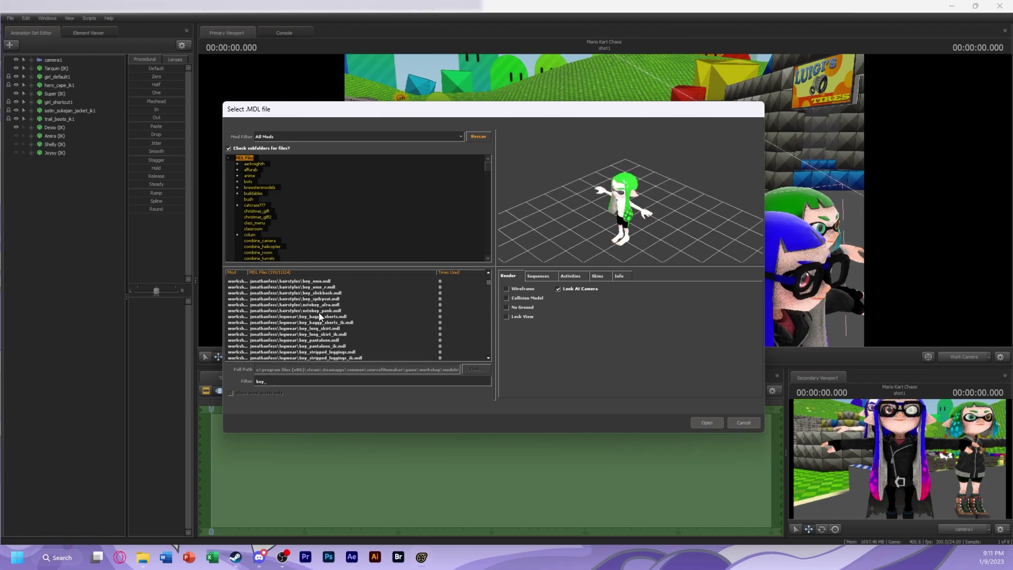
{"action": "left_click", "coordinate": [323, 305]}
{"action": "left_click", "coordinate": [324, 311]}
{"action": "left_click", "coordinate": [298, 317]}
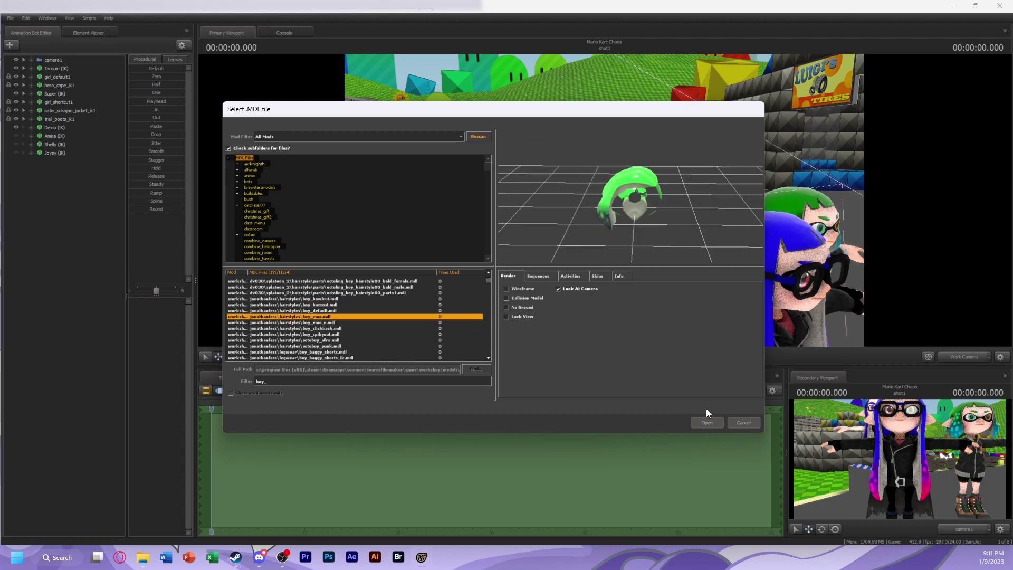
{"action": "left_click", "coordinate": [707, 422]}
Search the model library for jacket and preview the Splatoon jackets one by one up to takoroka_jacket_ik
{"action": "left_click", "coordinate": [37, 72]}
{"action": "type", "text": "jacket"}
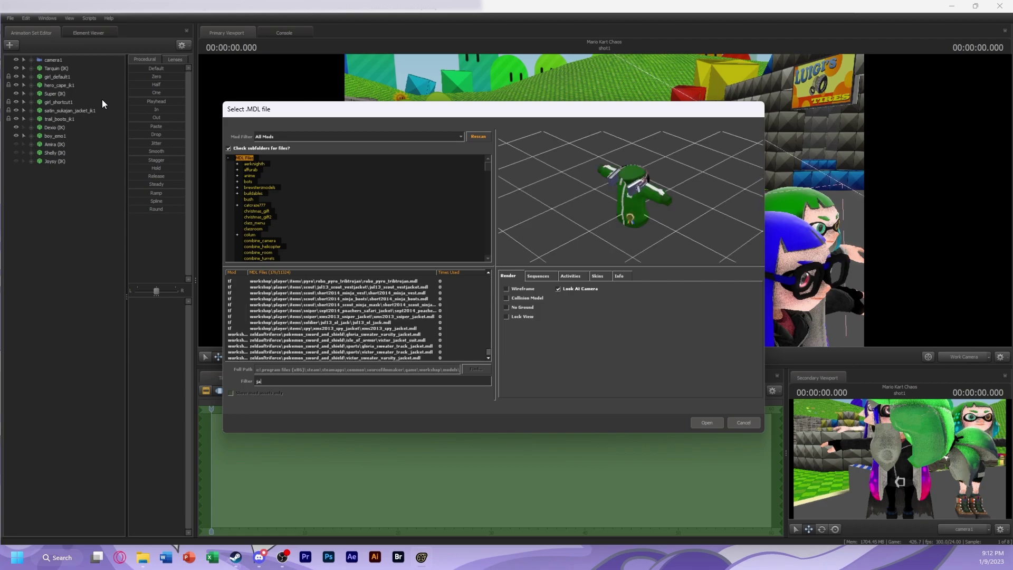
{"action": "scroll", "coordinate": [324, 292], "scroll_direction": "up", "scroll_amount": 15}
{"action": "left_click", "coordinate": [317, 323]}
{"action": "key", "text": "Down"}
{"action": "key", "text": "Down"}
{"action": "key", "text": "Down"}
{"action": "key", "text": "Down"}
{"action": "key", "text": "Down"}
{"action": "key", "text": "Down"}
{"action": "key", "text": "Down"}
{"action": "key", "text": "Down"}
{"action": "key", "text": "Down"}
{"action": "key", "text": "Down"}
{"action": "key", "text": "Down"}
{"action": "key", "text": "Down"}
{"action": "key", "text": "Down"}
{"action": "key", "text": "Down"}
{"action": "key", "text": "Down"}
{"action": "key", "text": "Down"}
{"action": "key", "text": "Down"}
{"action": "key", "text": "Down"}
{"action": "key", "text": "Down"}
{"action": "key", "text": "Down"}
{"action": "key", "text": "Down"}
{"action": "key", "text": "Down"}
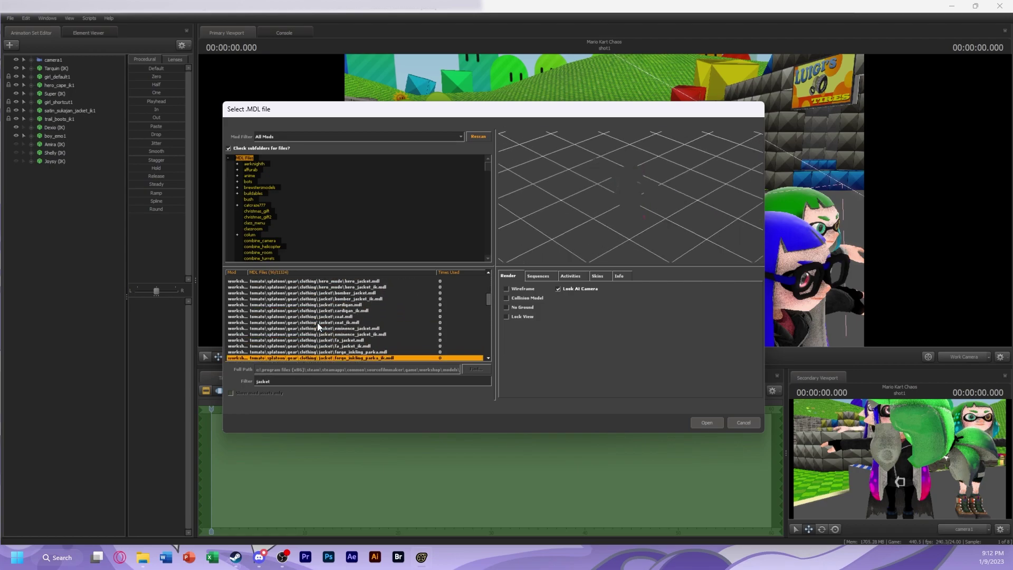
{"action": "key", "text": "Down"}
{"action": "key", "text": "Down"}
{"action": "key", "text": "Down"}
{"action": "key", "text": "Down"}
{"action": "key", "text": "Down"}
{"action": "key", "text": "Down"}
{"action": "key", "text": "Down"}
{"action": "key", "text": "Down"}
{"action": "key", "text": "Down"}
{"action": "key", "text": "Down"}
{"action": "key", "text": "Down"}
{"action": "key", "text": "Down"}
{"action": "key", "text": "Down"}
{"action": "key", "text": "Down"}
{"action": "key", "text": "Down"}
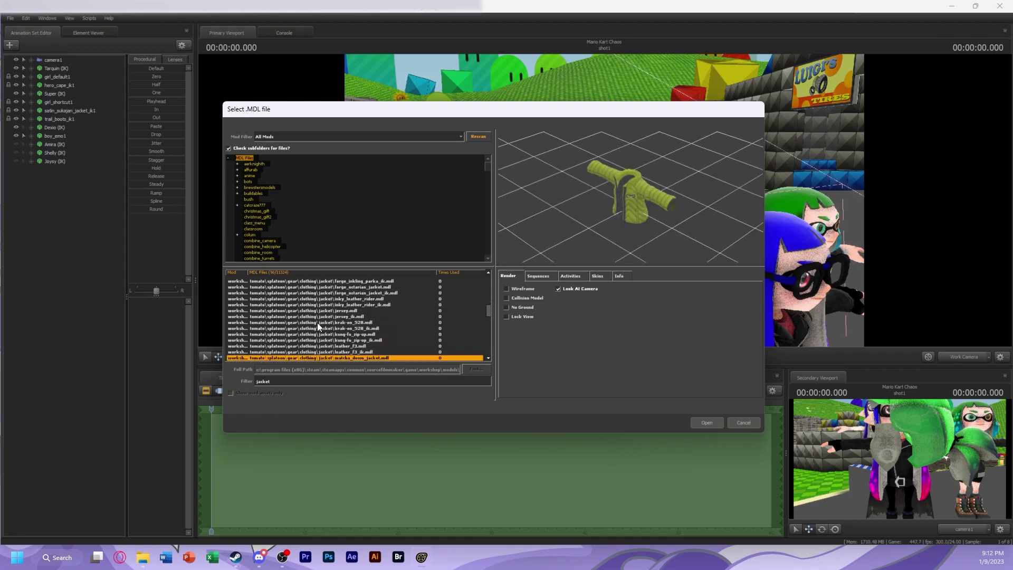
{"action": "key", "text": "Down"}
{"action": "key", "text": "Down"}
{"action": "key", "text": "Down"}
{"action": "key", "text": "Down"}
{"action": "key", "text": "Down"}
{"action": "key", "text": "Down"}
{"action": "key", "text": "Down"}
{"action": "key", "text": "Down"}
{"action": "key", "text": "Down"}
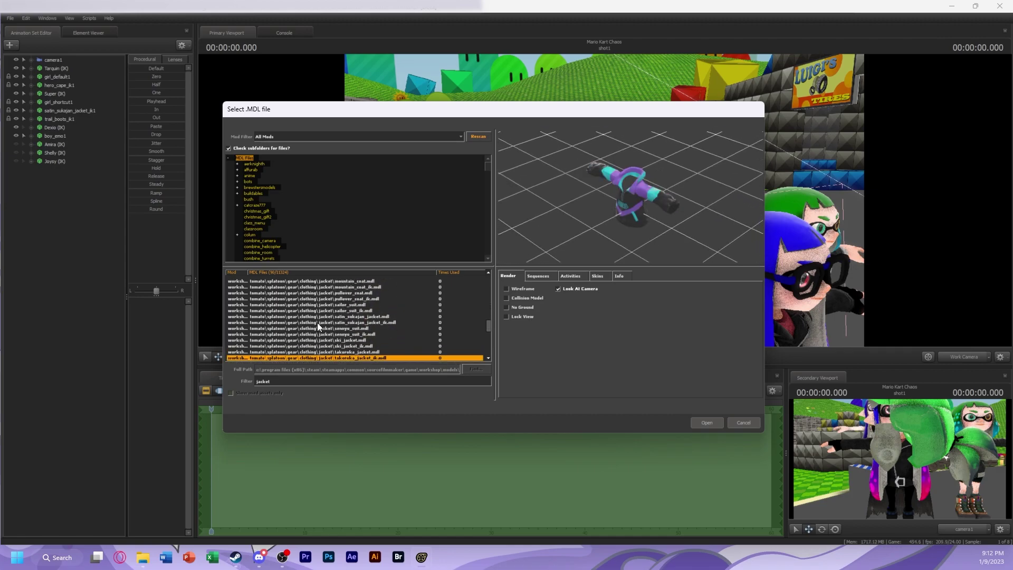
Check the available skins while previewing the remaining Splatoon jackets, and look again at the mountain_coat models
{"action": "left_click", "coordinate": [597, 276]}
{"action": "key", "text": "Down"}
{"action": "key", "text": "Down"}
{"action": "key", "text": "Down"}
{"action": "key", "text": "Down"}
{"action": "key", "text": "Down"}
{"action": "key", "text": "Down"}
{"action": "key", "text": "Down"}
{"action": "key", "text": "Down"}
{"action": "scroll", "coordinate": [388, 319], "scroll_direction": "down", "scroll_amount": 2}
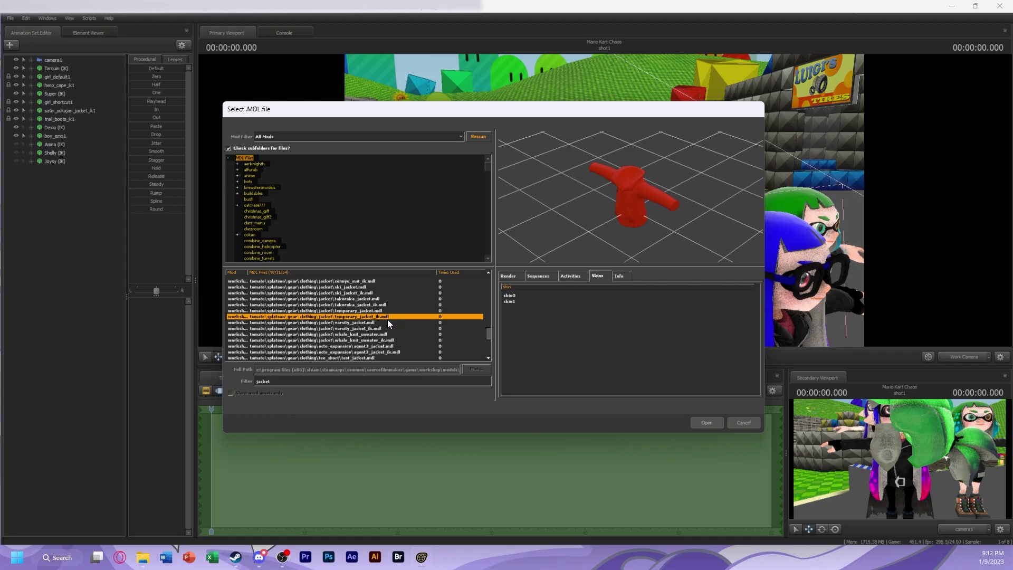
{"action": "key", "text": "Down"}
{"action": "key", "text": "Down"}
{"action": "key", "text": "Down"}
{"action": "key", "text": "Down"}
{"action": "key", "text": "Down"}
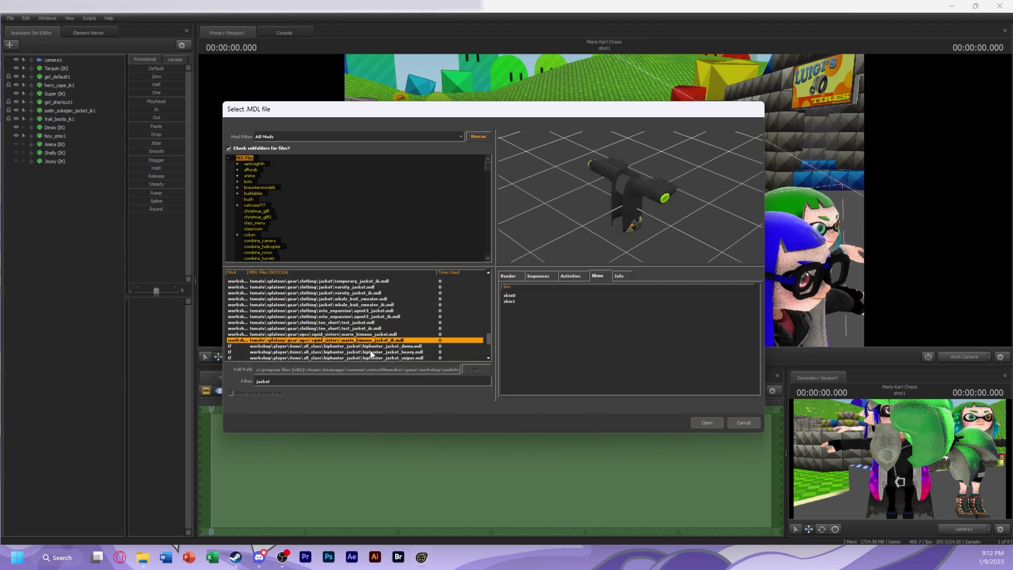
{"action": "scroll", "coordinate": [372, 349], "scroll_direction": "up", "scroll_amount": 4}
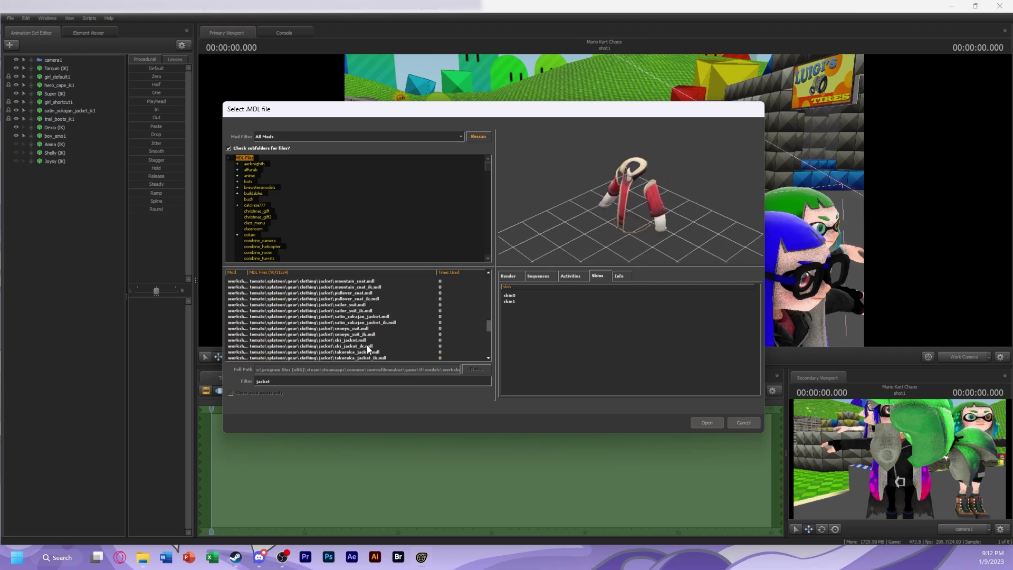
{"action": "left_click", "coordinate": [361, 286]}
{"action": "key", "text": "Up"}
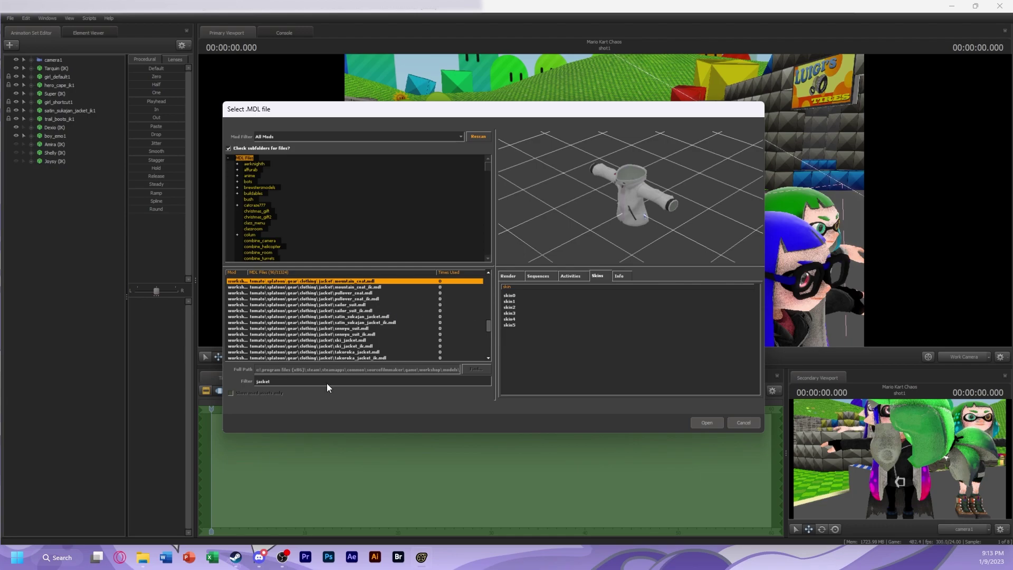
Search the model library for neo and add neo_octoling_boots_ik to the scene
{"action": "double_click", "coordinate": [267, 381]}
{"action": "type", "text": "neo"}
{"action": "left_click", "coordinate": [310, 305]}
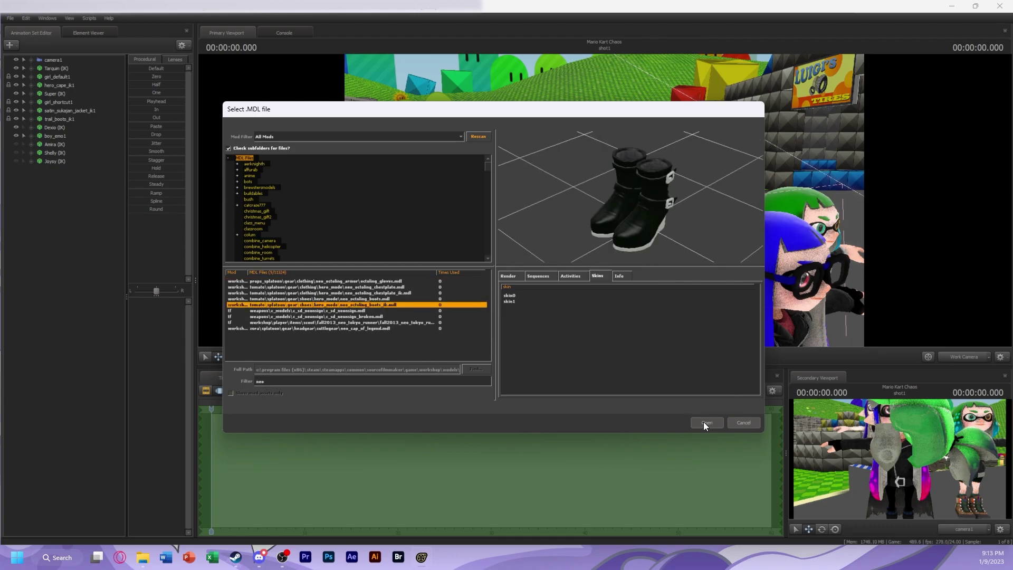
{"action": "left_click", "coordinate": [706, 423]}
Add boy_stripped_leggings_ik from the boy_ model results as a new animation set and save the session
{"action": "left_click", "coordinate": [10, 45]}
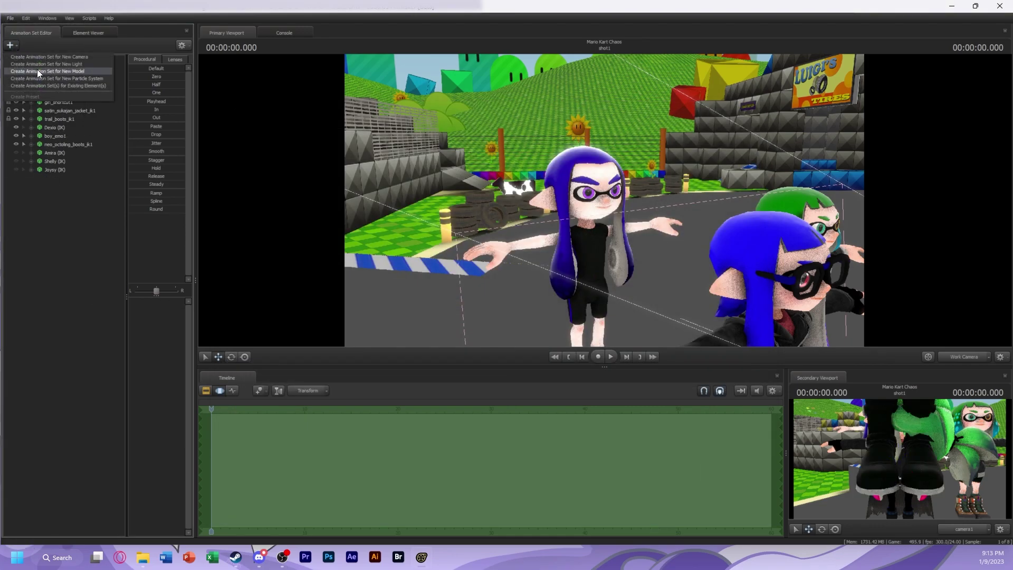
{"action": "left_click", "coordinate": [37, 71]}
{"action": "type", "text": "boy_"}
{"action": "scroll", "coordinate": [366, 335], "scroll_direction": "down", "scroll_amount": 5}
{"action": "left_click", "coordinate": [330, 351]}
{"action": "scroll", "coordinate": [331, 348], "scroll_direction": "down", "scroll_amount": 2}
{"action": "left_click", "coordinate": [335, 352]}
{"action": "left_click", "coordinate": [707, 422]}
{"action": "left_click", "coordinate": [10, 18]}
{"action": "left_click", "coordinate": [15, 37]}
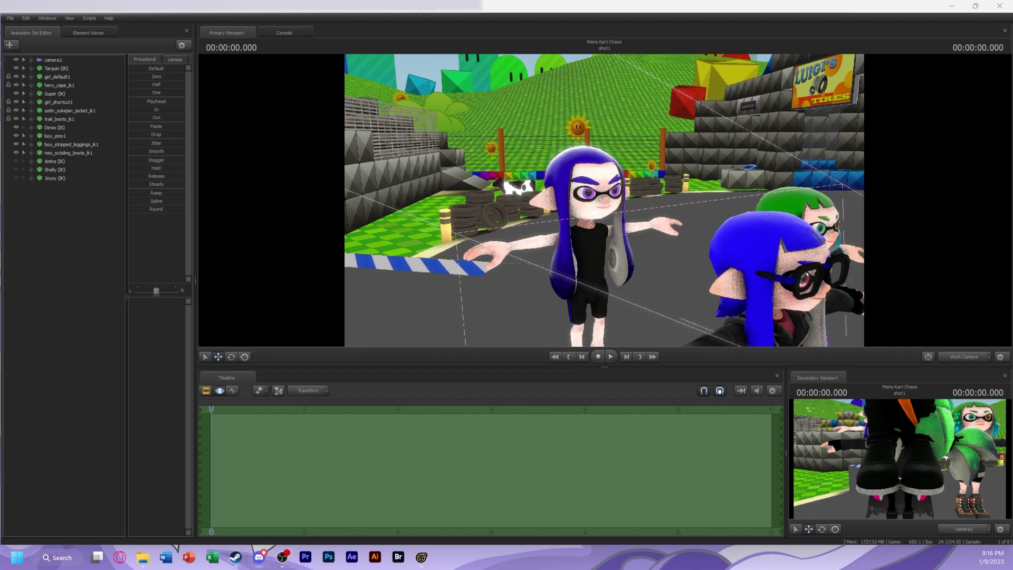
Search the models for hothouse, add hothouse_hoodie_ik with skin0 and place it directly below boy_emo1 in the animation set list
{"action": "left_click", "coordinate": [37, 71]}
{"action": "type", "text": "hothouse"}
{"action": "left_click", "coordinate": [390, 287]}
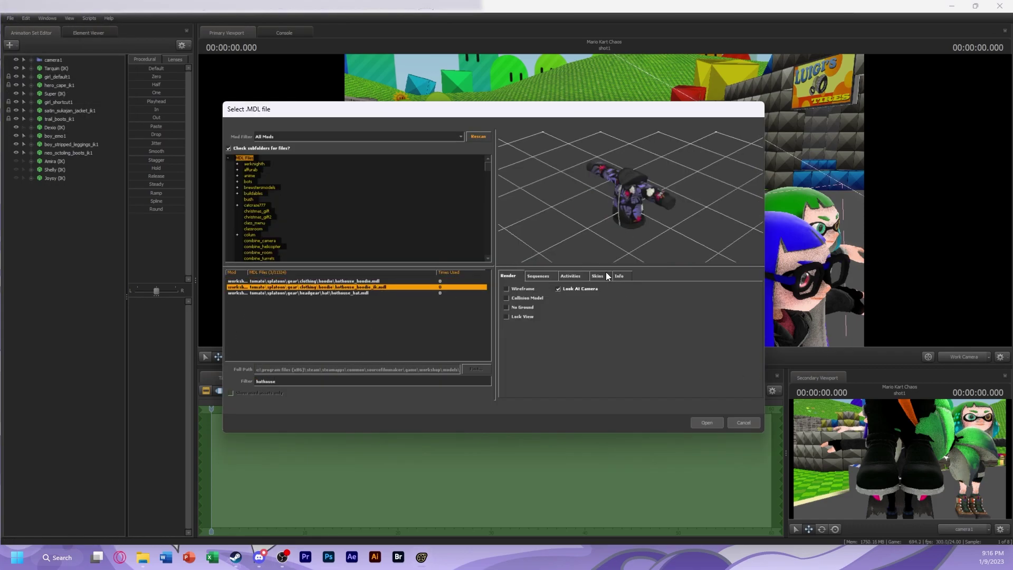
{"action": "left_click", "coordinate": [597, 276]}
{"action": "left_click_drag", "start_coordinate": [607, 190], "coordinate": [619, 206]}
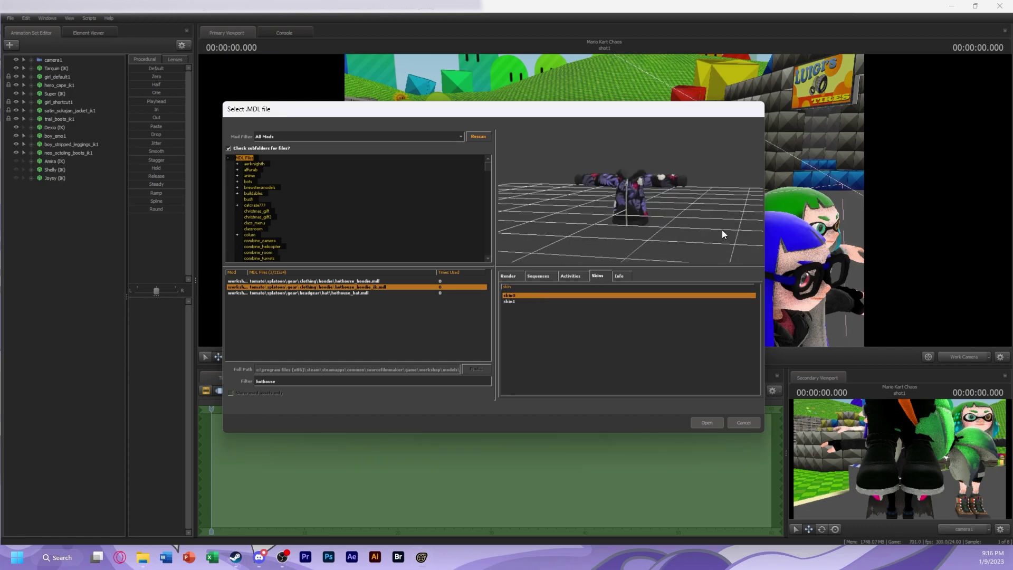
{"action": "left_click", "coordinate": [707, 422]}
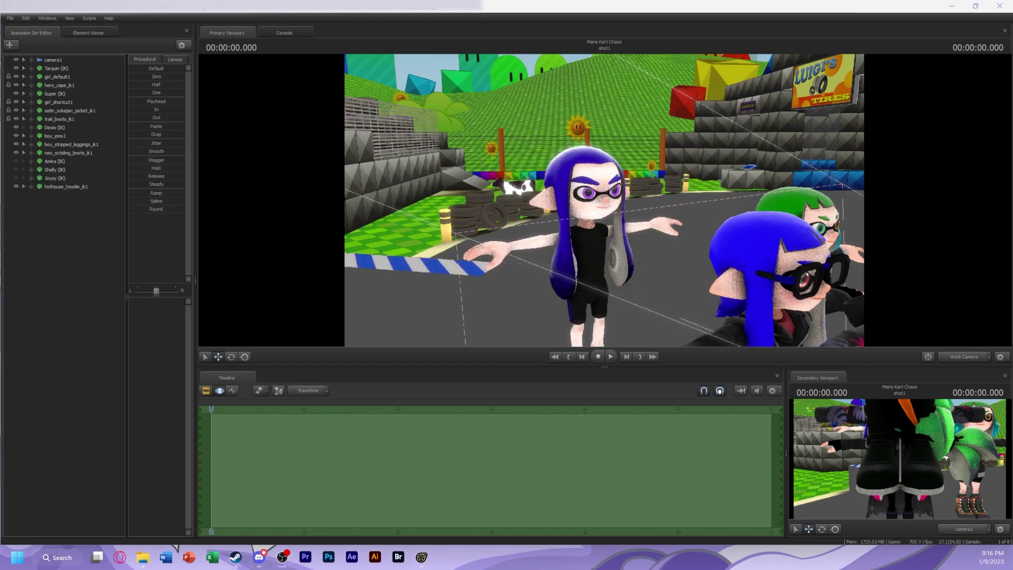
{"action": "left_click_drag", "start_coordinate": [600, 201], "coordinate": [599, 202]}
{"action": "left_click_drag", "start_coordinate": [55, 189], "coordinate": [77, 140]}
Set the skin of Desio (IK) to 2
{"action": "right_click", "coordinate": [61, 125]}
{"action": "left_click", "coordinate": [71, 128]}
{"action": "right_click", "coordinate": [71, 128]}
{"action": "mouse_move", "coordinate": [112, 234]}
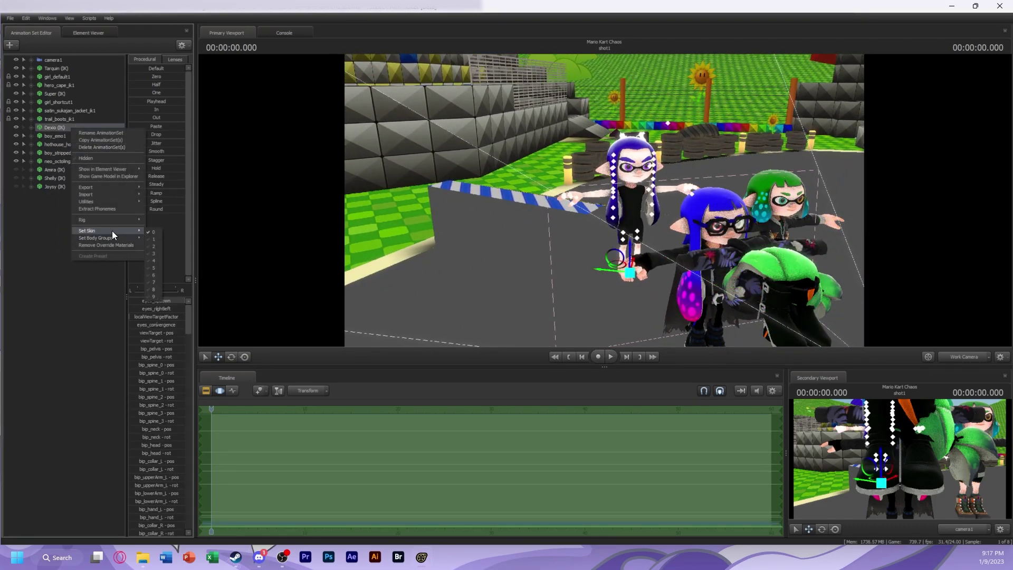
{"action": "left_click", "coordinate": [153, 246]}
Add a float attribute $alpha with value 0 to Desio's inkling_boy_teamcolor_alt material to hide that part of the hair
{"action": "right_click", "coordinate": [74, 128]}
{"action": "left_click", "coordinate": [103, 169]}
{"action": "left_click", "coordinate": [17, 236]}
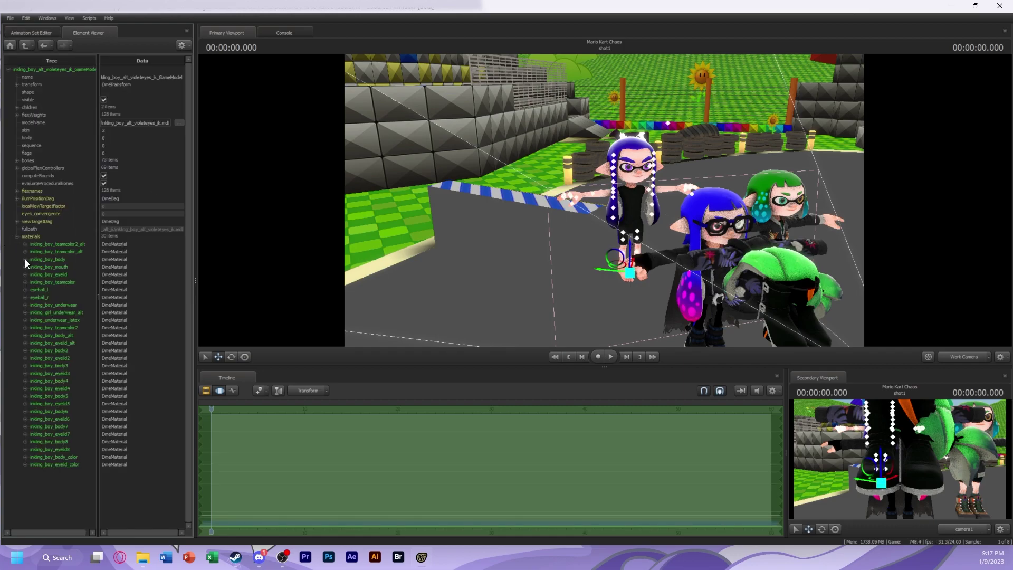
{"action": "left_click", "coordinate": [25, 305]}
{"action": "right_click", "coordinate": [43, 273]}
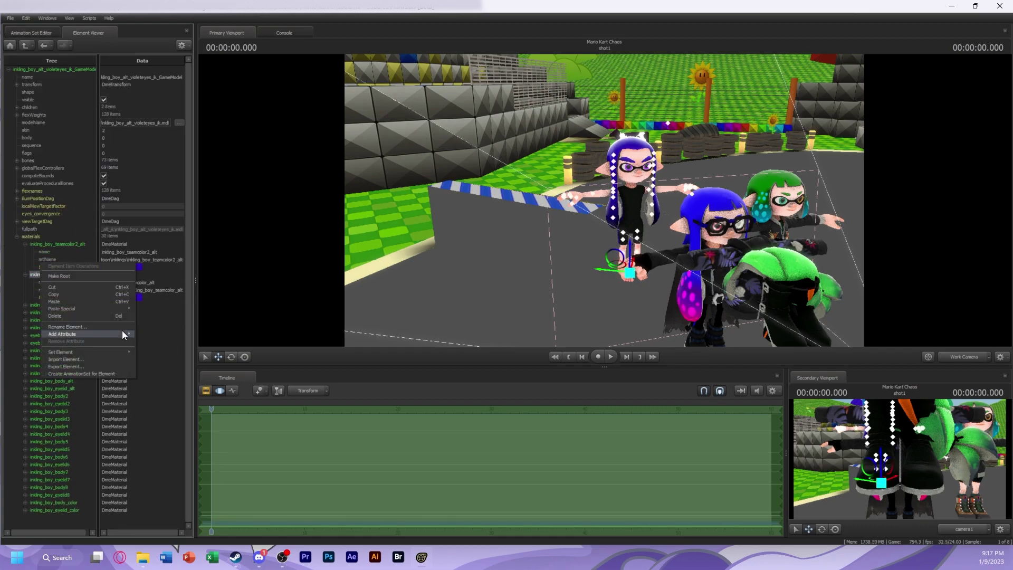
{"action": "left_click", "coordinate": [134, 332]}
{"action": "type", "text": "$alpha"}
{"action": "key", "text": "Return"}
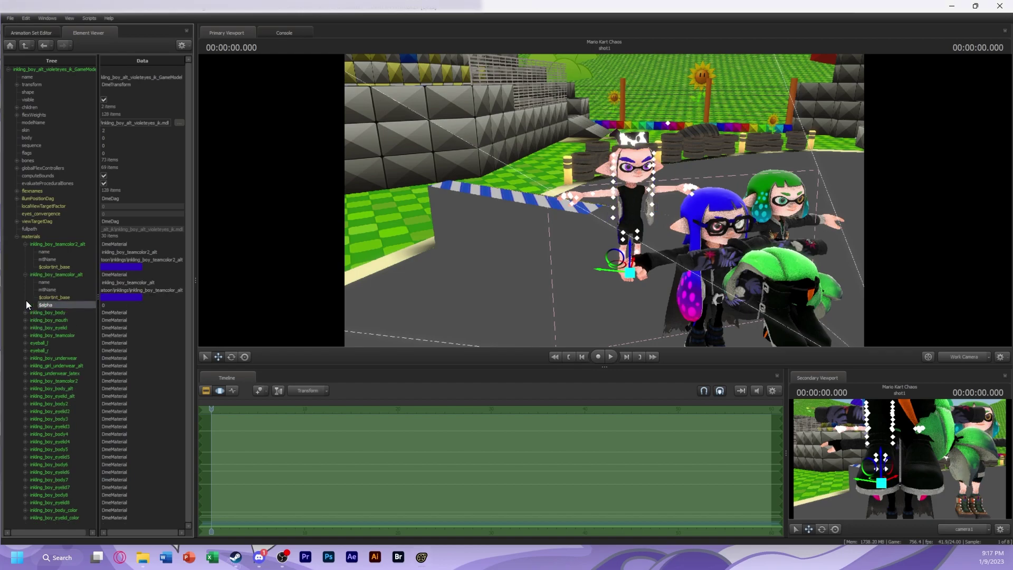
Add a float attribute $alpha with value 0 to Desio's inkling_boy_teamcolor2_alt material as well
{"action": "right_click", "coordinate": [56, 245]}
{"action": "left_click", "coordinate": [198, 310]}
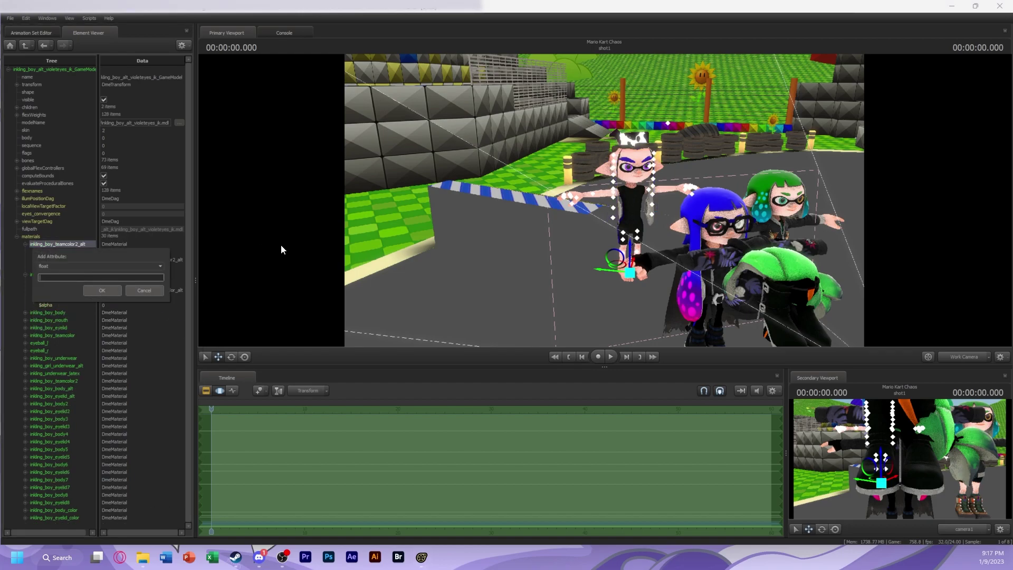
{"action": "type", "text": "$alpha"}
{"action": "key", "text": "Return"}
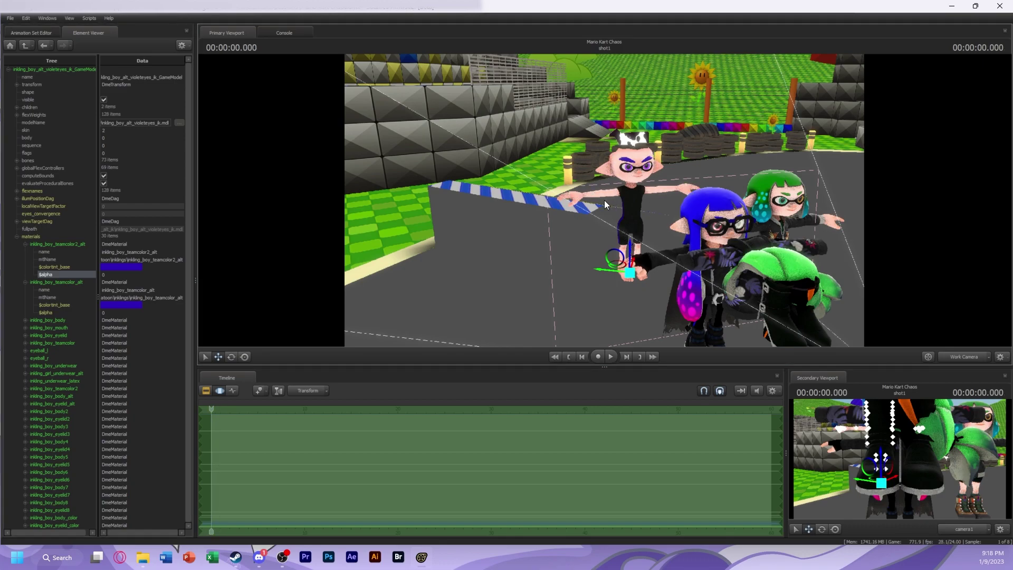
{"action": "left_click", "coordinate": [645, 216]}
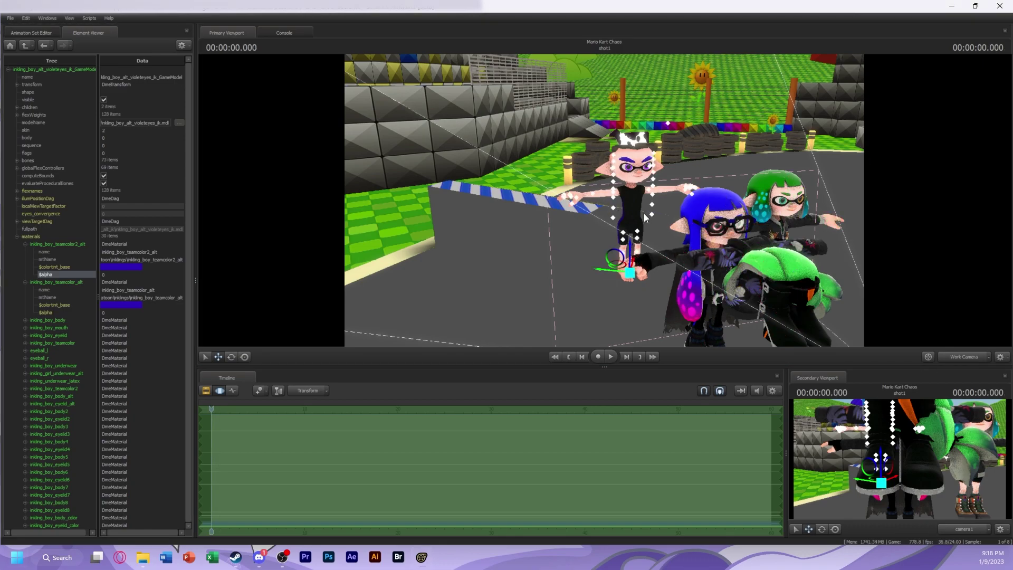
Open Task Manager, return to Source Filmmaker and show camera1 in the primary viewport
{"action": "key", "text": "ctrl+shift+Escape"}
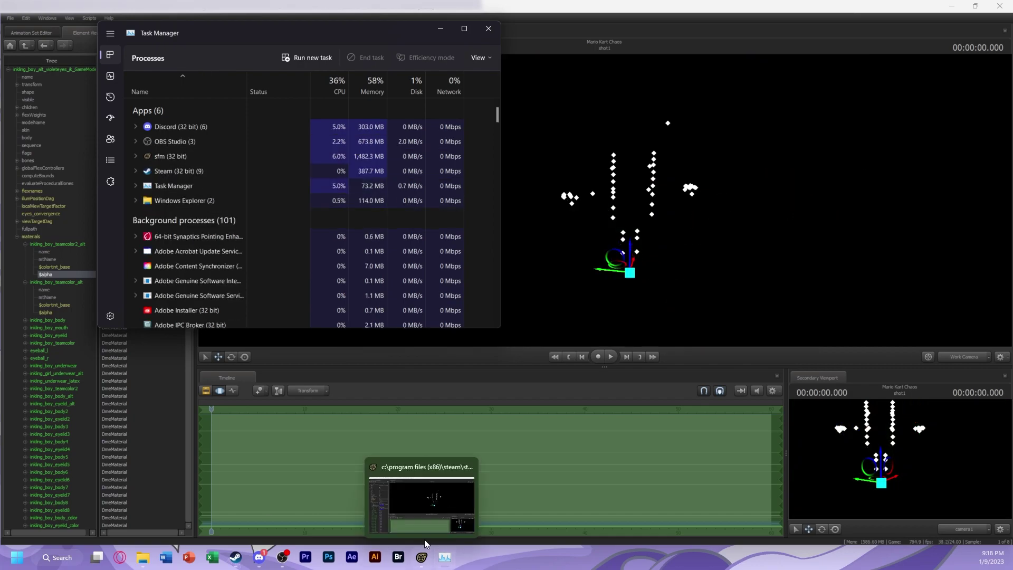
{"action": "left_click", "coordinate": [438, 499]}
{"action": "left_click", "coordinate": [948, 355]}
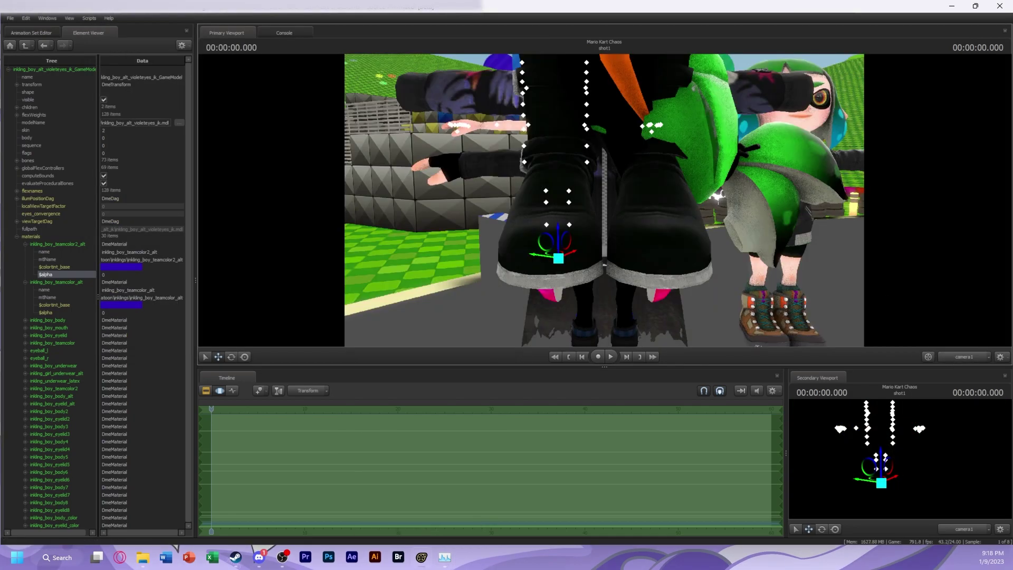
Close Task Manager and attach the boy_emo1 hair to Desio (IK)'s head in the Motion Editor
{"action": "key", "text": "alt+F4"}
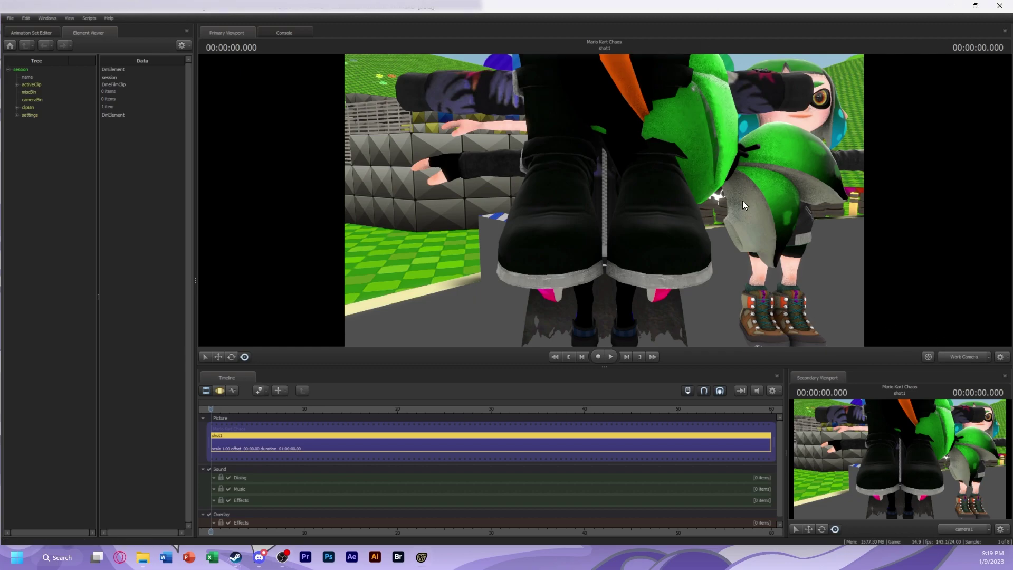
{"action": "left_click", "coordinate": [56, 136]}
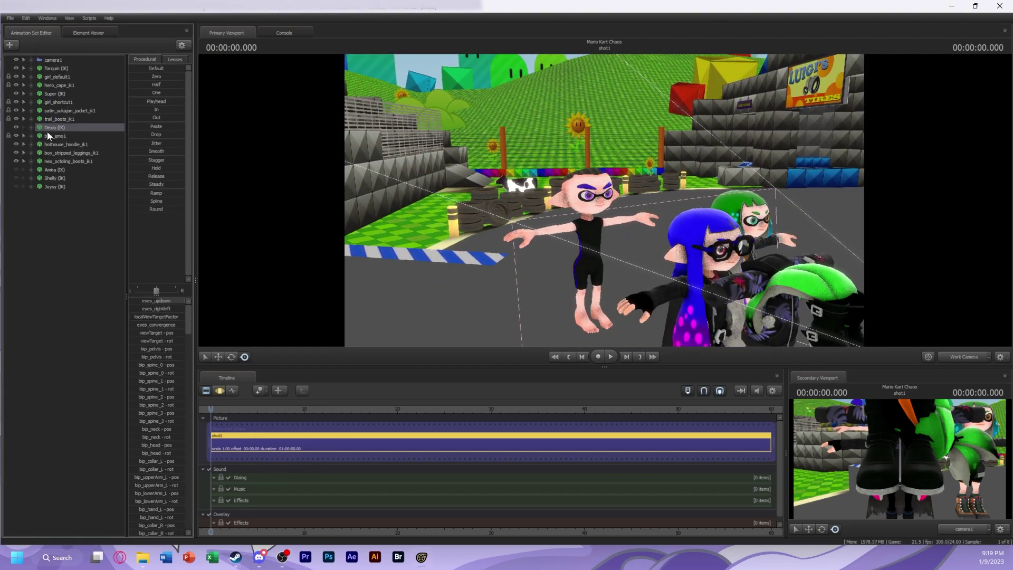
{"action": "left_click", "coordinate": [220, 390]}
{"action": "left_click", "coordinate": [764, 321]}
{"action": "left_click", "coordinate": [32, 300]}
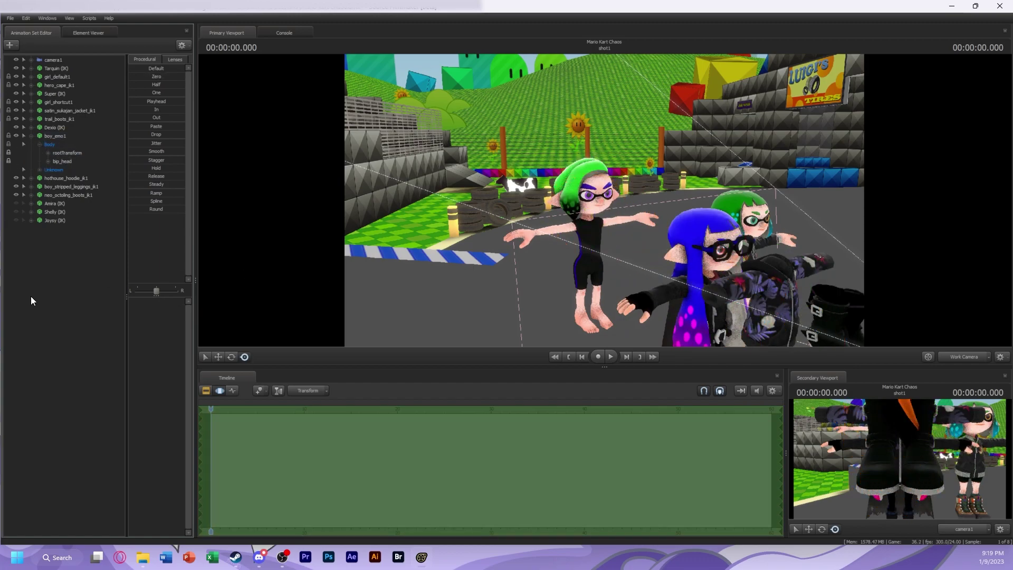
Set the $colortint_base of Desio's inkling_boy_teamcolor material to purple and copy the colour
{"action": "right_click", "coordinate": [51, 141]}
{"action": "left_click", "coordinate": [79, 172]}
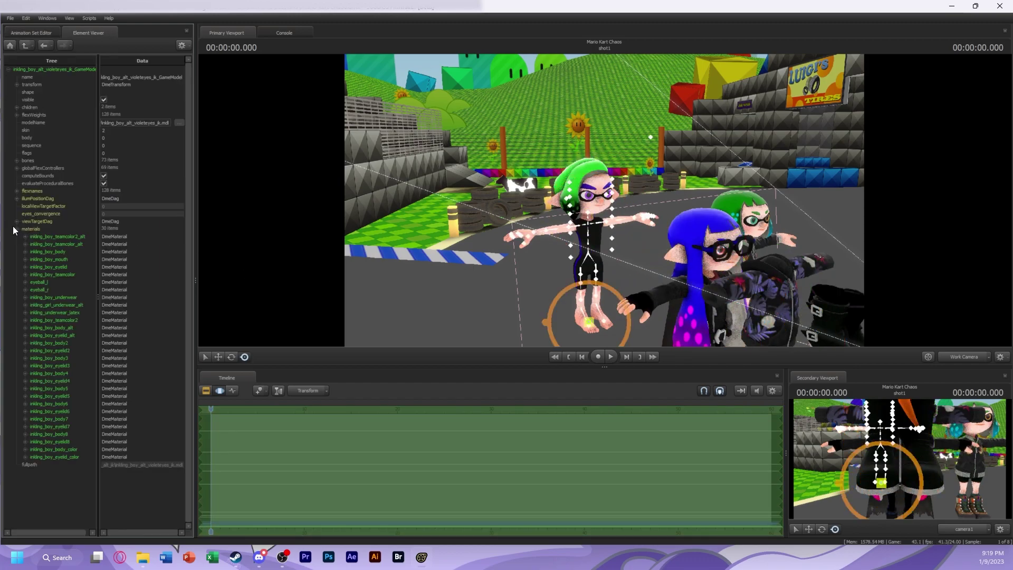
{"action": "left_click", "coordinate": [25, 275]}
{"action": "left_click", "coordinate": [122, 297]}
{"action": "left_click_drag", "start_coordinate": [220, 334], "coordinate": [220, 328]}
{"action": "key", "text": "Return"}
{"action": "left_click", "coordinate": [118, 298]}
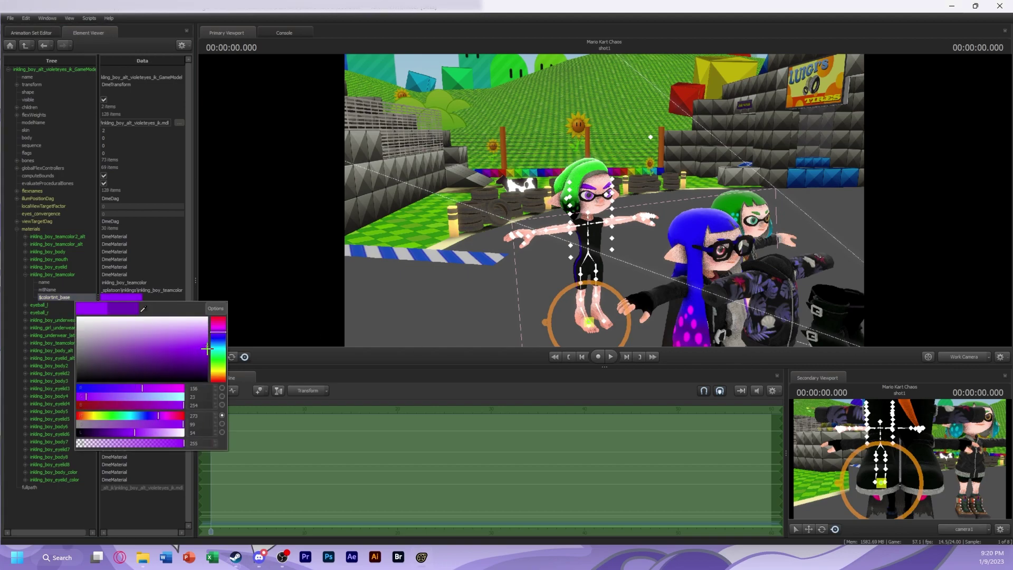
{"action": "left_click", "coordinate": [122, 298]}
Paste the copied purple into the $colortint_base of boy_emo1's m_teamcolor material
{"action": "left_click", "coordinate": [31, 33]}
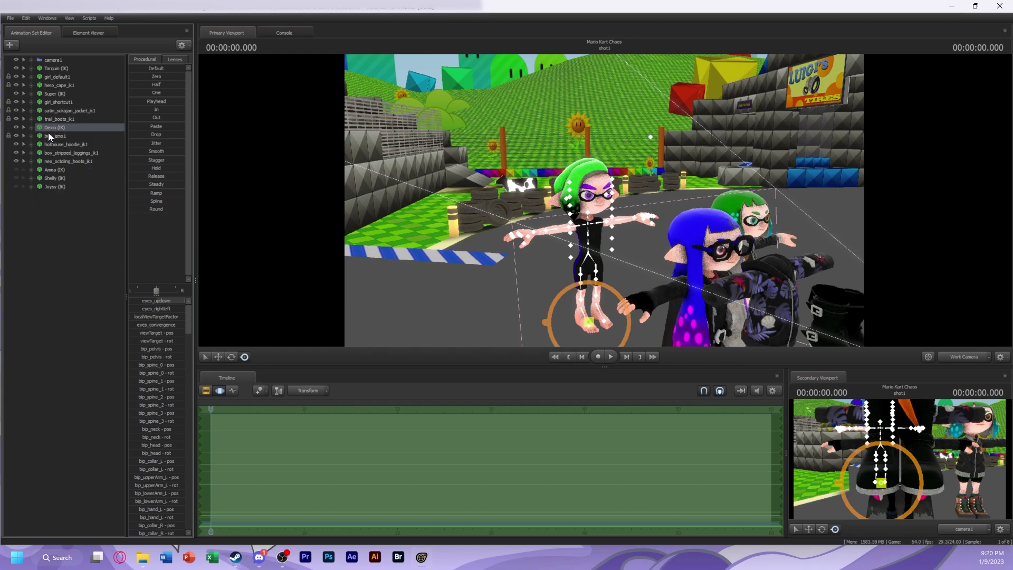
{"action": "left_click", "coordinate": [55, 135]}
{"action": "right_click", "coordinate": [70, 138]}
{"action": "left_click", "coordinate": [100, 182]}
{"action": "right_click", "coordinate": [121, 266]}
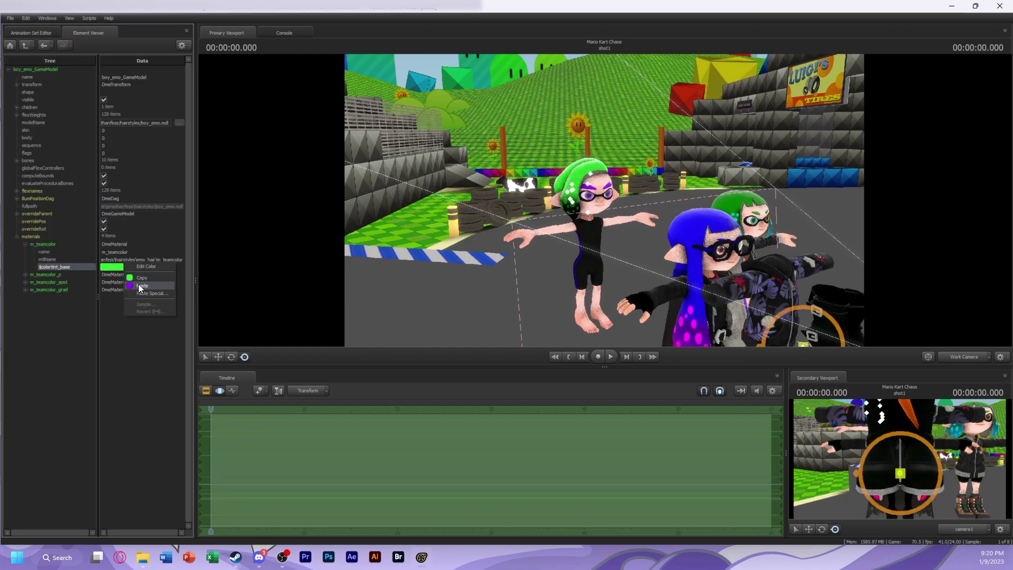
{"action": "left_click", "coordinate": [143, 285]}
Lock hothouse_hoodie_ik1 and boy_stripped_leggings_ik1 to Desio (IK) so he wears them
{"action": "left_click", "coordinate": [65, 128]}
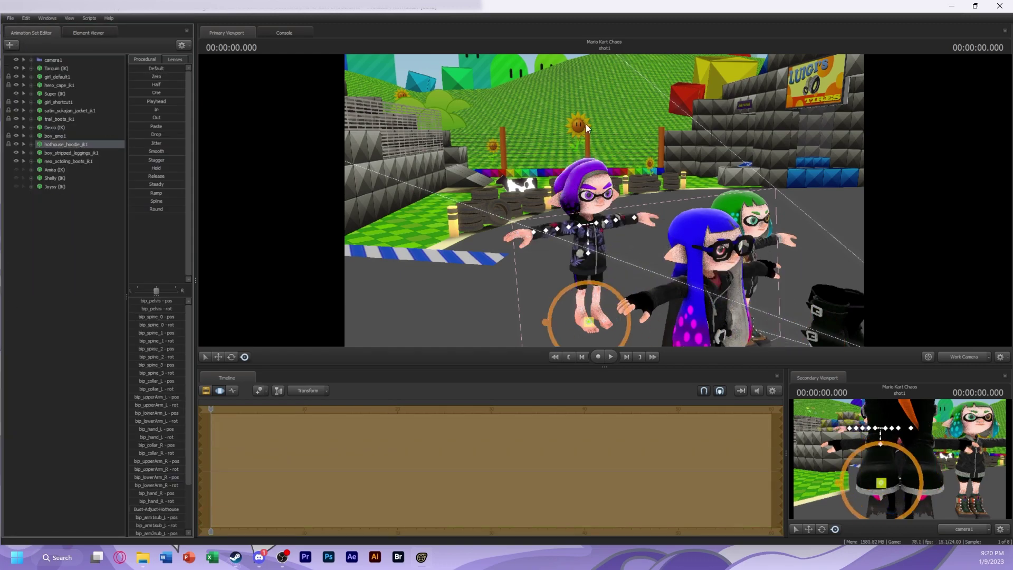
{"action": "left_click", "coordinate": [76, 153]}
Add a float alpha attribute to Desio's inkling_boy_underwear material to hide the underwear
{"action": "right_click", "coordinate": [54, 127]}
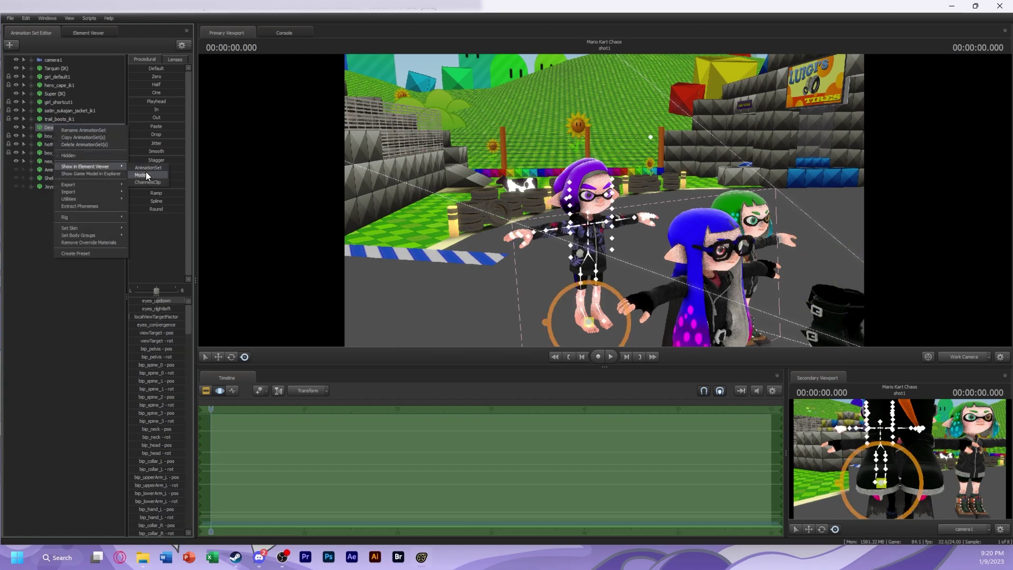
{"action": "left_click", "coordinate": [145, 172]}
{"action": "right_click", "coordinate": [52, 297]}
{"action": "left_click", "coordinate": [69, 370]}
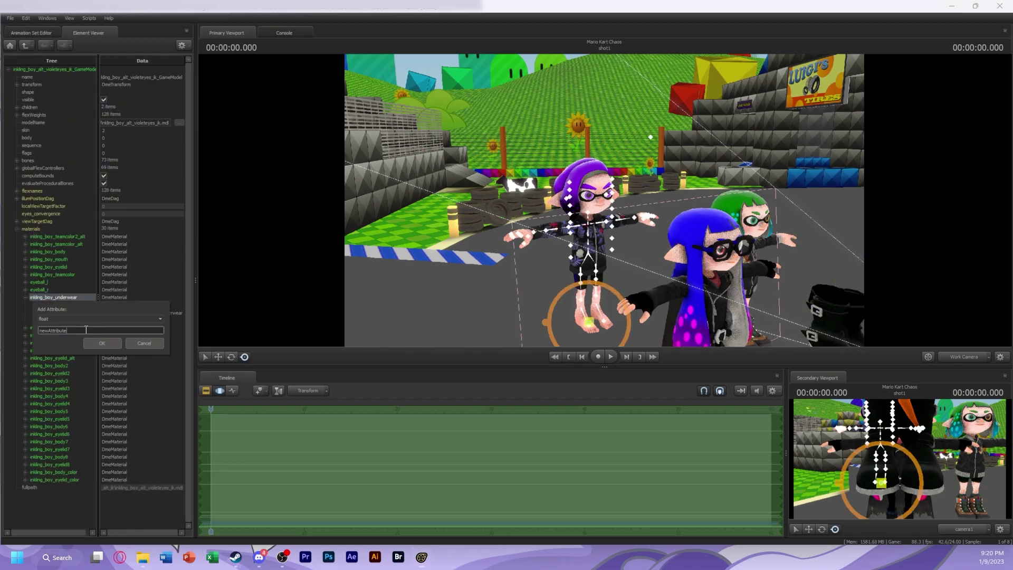
{"action": "key", "text": "Return"}
Show boy_stripped_leggings_ik1 in the Element Viewer
{"action": "left_click", "coordinate": [47, 33]}
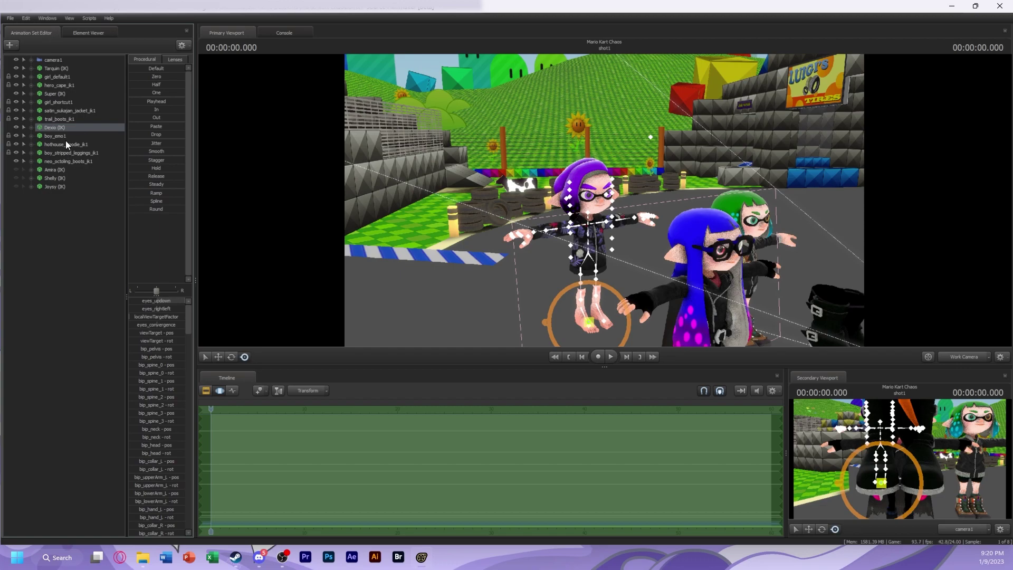
{"action": "left_click", "coordinate": [66, 153]}
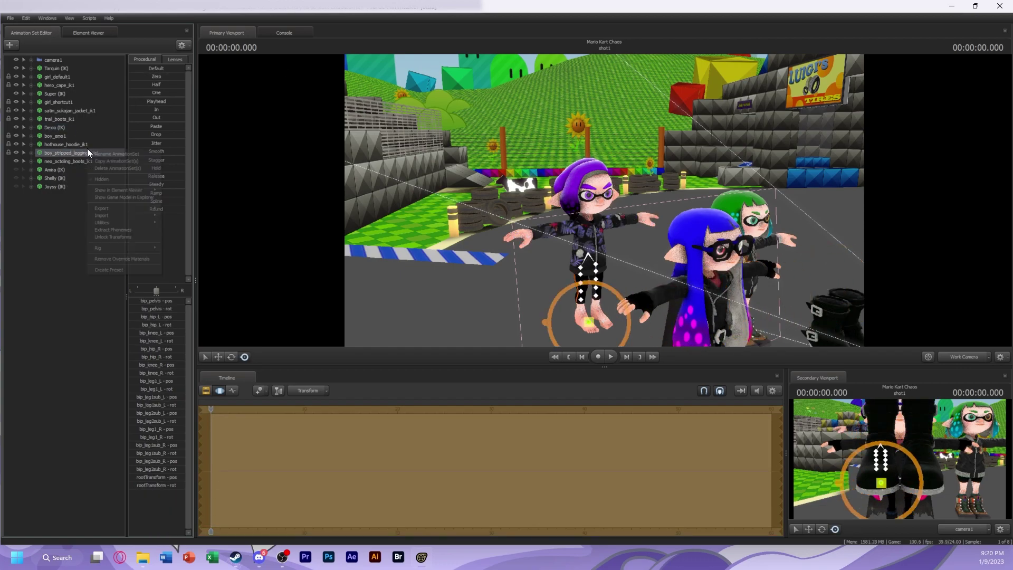
{"action": "left_click", "coordinate": [158, 194]}
Lock neo_octoling_boots_ik1 to Desio (IK) so the boots sit on his feet
{"action": "left_click", "coordinate": [47, 33]}
{"action": "left_click", "coordinate": [68, 161]}
{"action": "left_click", "coordinate": [69, 127]}
{"action": "left_click", "coordinate": [67, 161]}
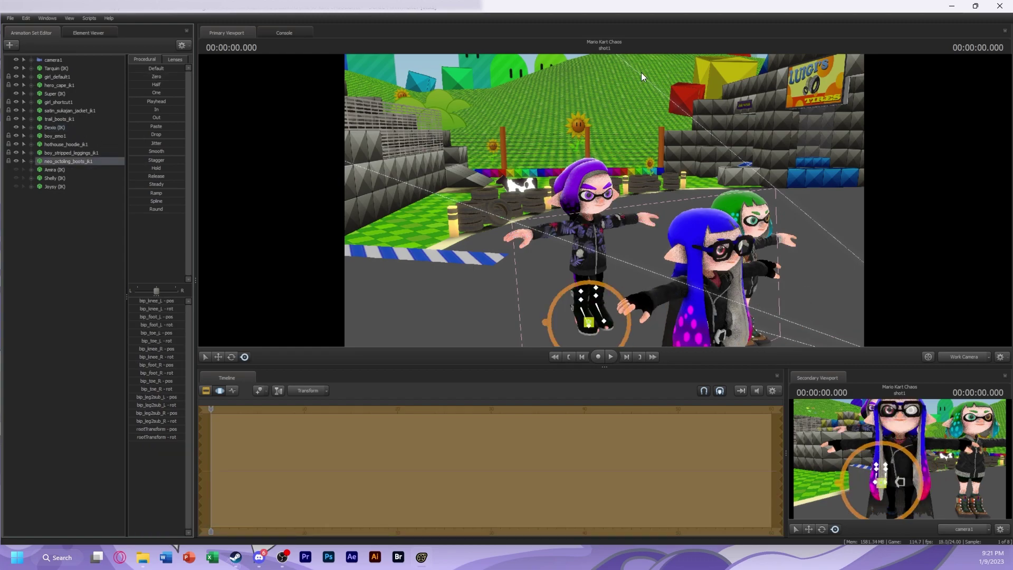
Change the Gender body group of neo_octoling_boots_ik1 to fit Desio (IK)
{"action": "left_click", "coordinate": [64, 127]}
{"action": "right_click", "coordinate": [64, 127]}
{"action": "mouse_move", "coordinate": [115, 231]}
{"action": "left_click", "coordinate": [28, 205]}
{"action": "right_click", "coordinate": [60, 161]}
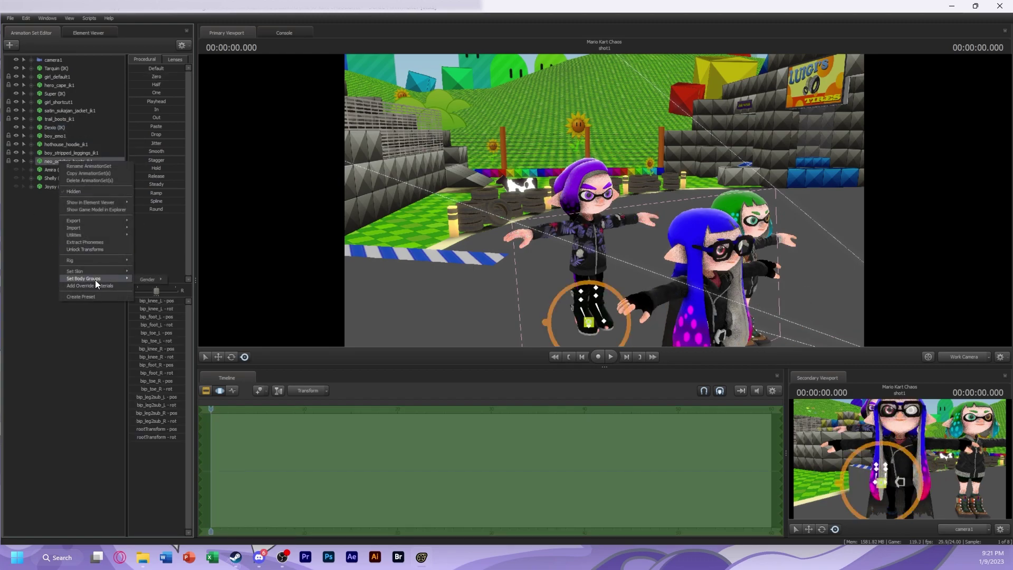
{"action": "left_click", "coordinate": [195, 287]}
{"action": "left_click", "coordinate": [46, 252]}
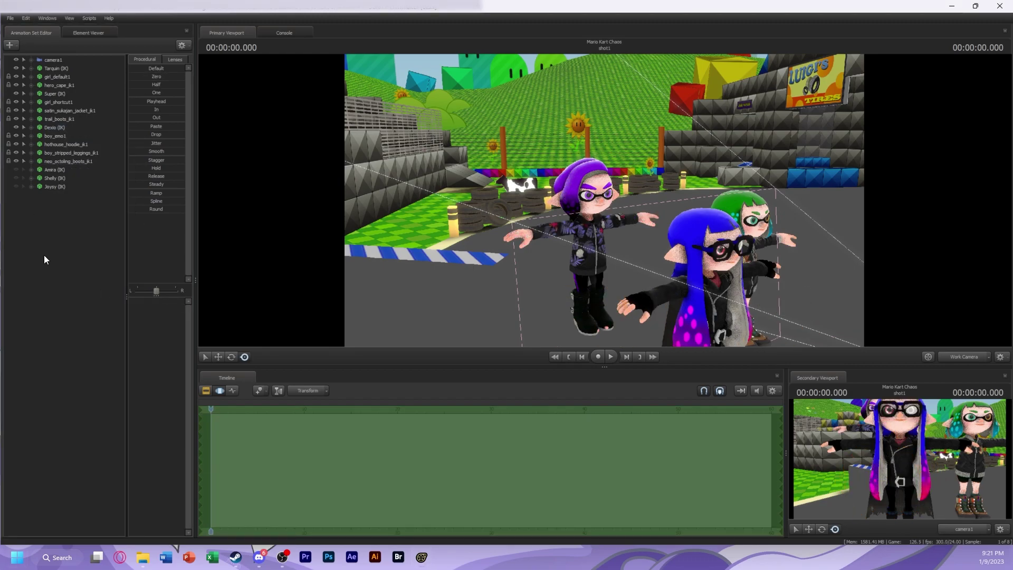
{"action": "left_click", "coordinate": [64, 161]}
{"action": "right_click", "coordinate": [74, 220]}
{"action": "left_click", "coordinate": [116, 234]}
{"action": "key", "text": "ctrl+z"}
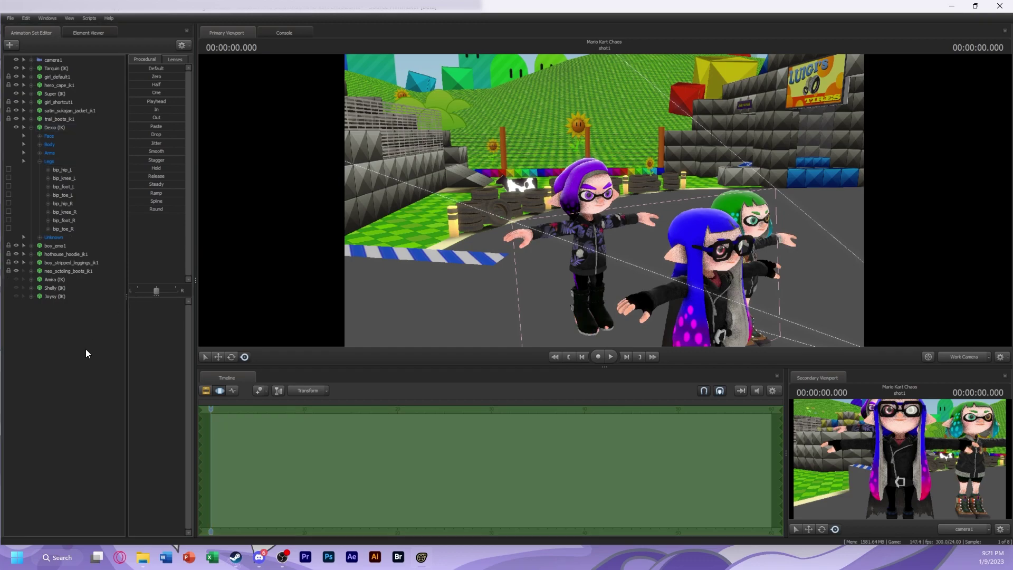
{"action": "left_click", "coordinate": [32, 128]}
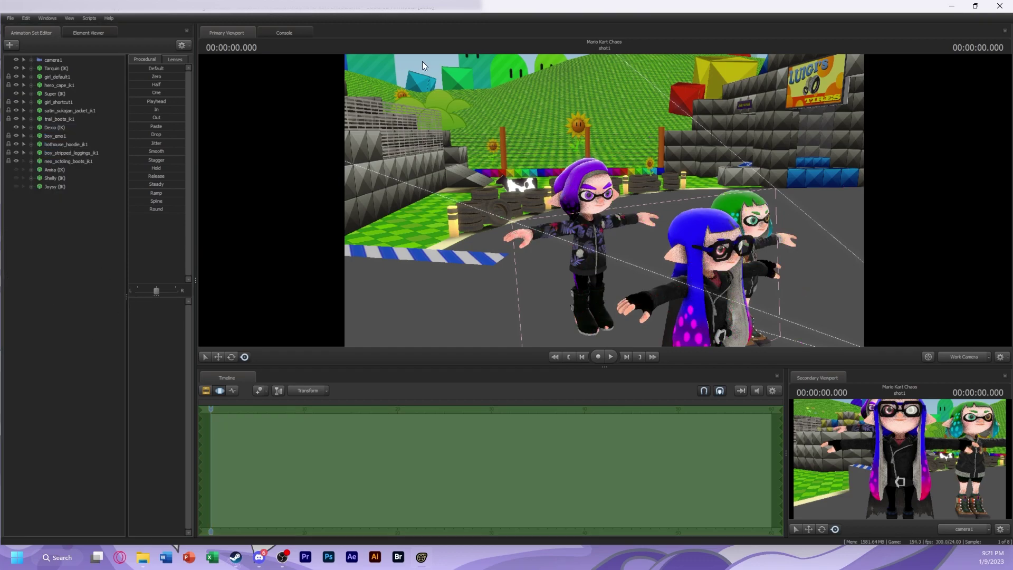
Unhide Amira (IK) and move her clear of the other characters
{"action": "right_click_drag", "start_coordinate": [605, 204], "coordinate": [605, 204]}
{"action": "left_click", "coordinate": [16, 169]}
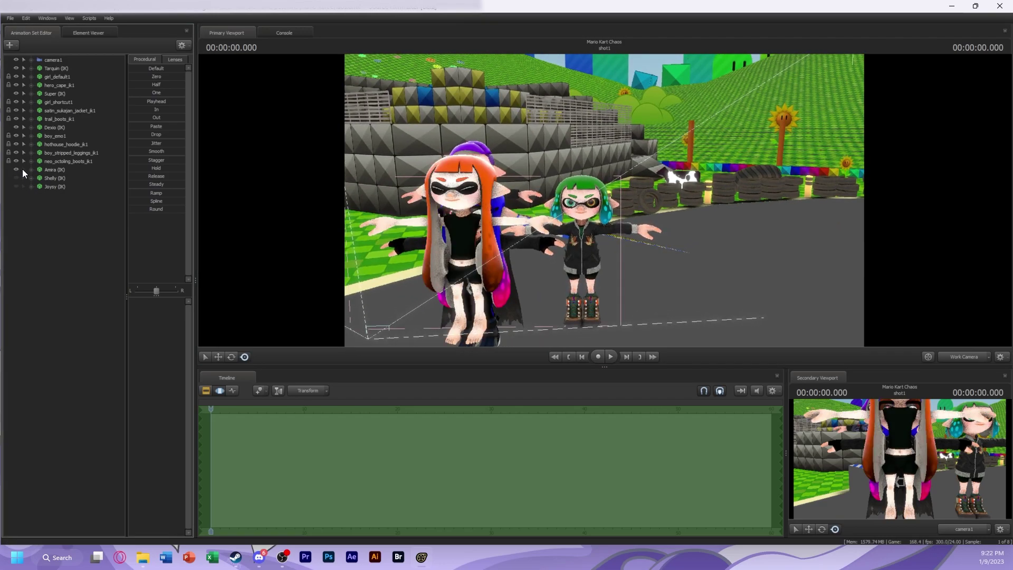
{"action": "left_click", "coordinate": [43, 170]}
{"action": "right_click", "coordinate": [81, 169]}
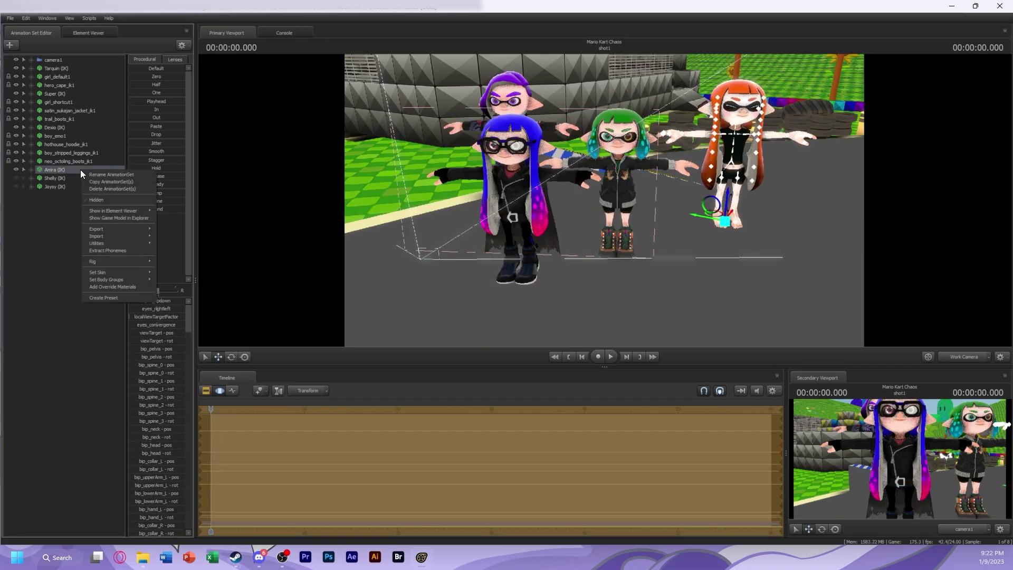
Adjust Amira (IK)'s eyelid sliders to open her eyes
{"action": "scroll", "coordinate": [152, 376], "scroll_direction": "down", "scroll_amount": 10}
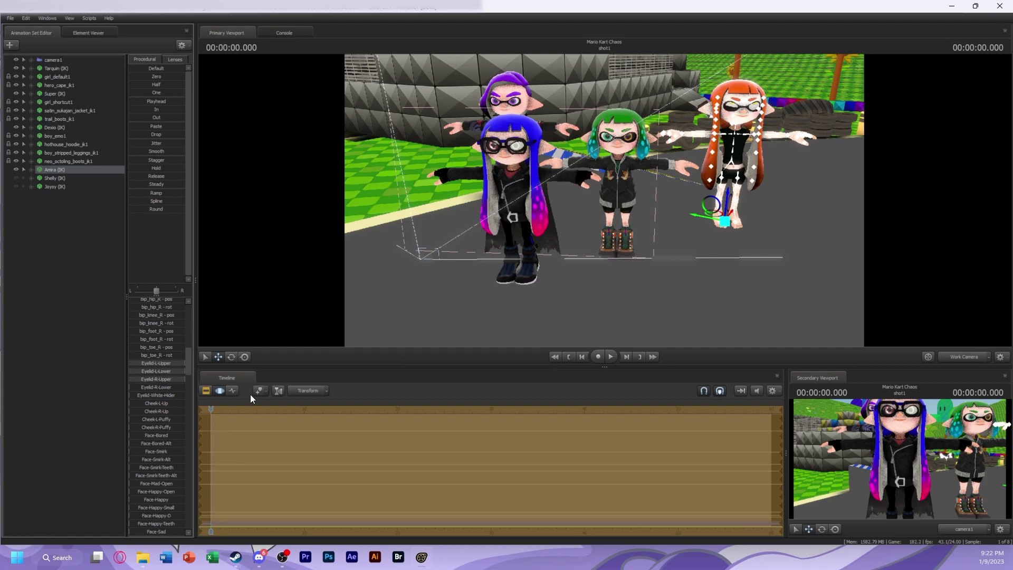
{"action": "scroll", "coordinate": [154, 301], "scroll_direction": "up", "scroll_amount": 10}
{"action": "left_click_drag", "start_coordinate": [489, 204], "coordinate": [488, 204]}
{"action": "left_click_drag", "start_coordinate": [422, 215], "coordinate": [422, 215]}
Add override materials to Amira (IK) and expand her model's materials in the Element Viewer
{"action": "right_click", "coordinate": [74, 170]}
{"action": "left_click", "coordinate": [91, 287]}
{"action": "right_click", "coordinate": [80, 169]}
{"action": "left_click", "coordinate": [106, 211]}
{"action": "left_click", "coordinate": [17, 237]}
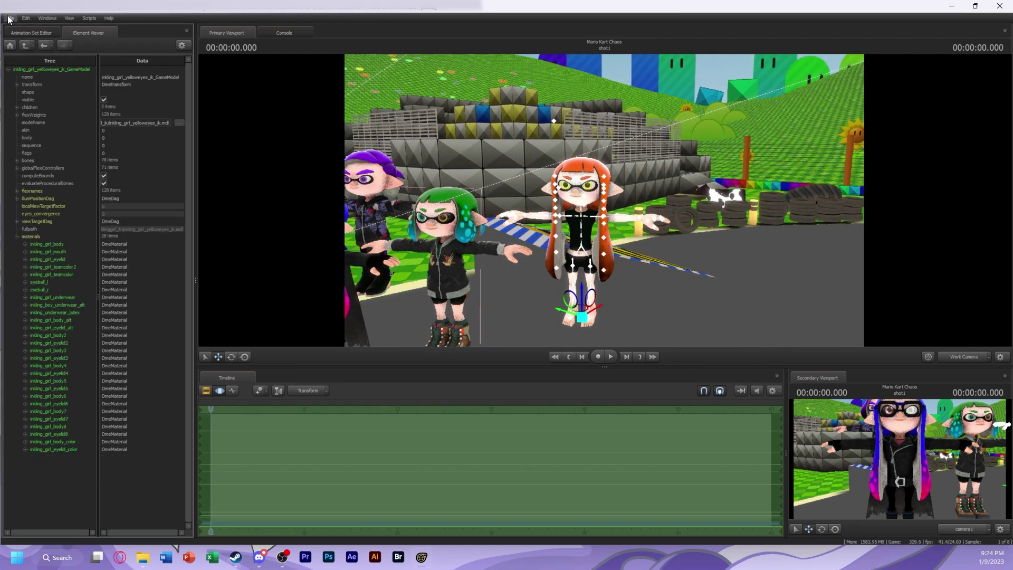
Replace Amira (IK) with a new animation set for the inkling_girl_alt_yelloweyes_ik model, searching for inklinggirl
{"action": "left_click", "coordinate": [31, 33]}
{"action": "left_click", "coordinate": [9, 45]}
{"action": "left_click", "coordinate": [21, 74]}
{"action": "type", "text": "inklinggirl"}
{"action": "scroll", "coordinate": [314, 325], "scroll_direction": "down", "scroll_amount": 10}
{"action": "scroll", "coordinate": [315, 325], "scroll_direction": "down", "scroll_amount": 5}
{"action": "left_click", "coordinate": [365, 352]}
{"action": "left_click", "coordinate": [707, 422]}
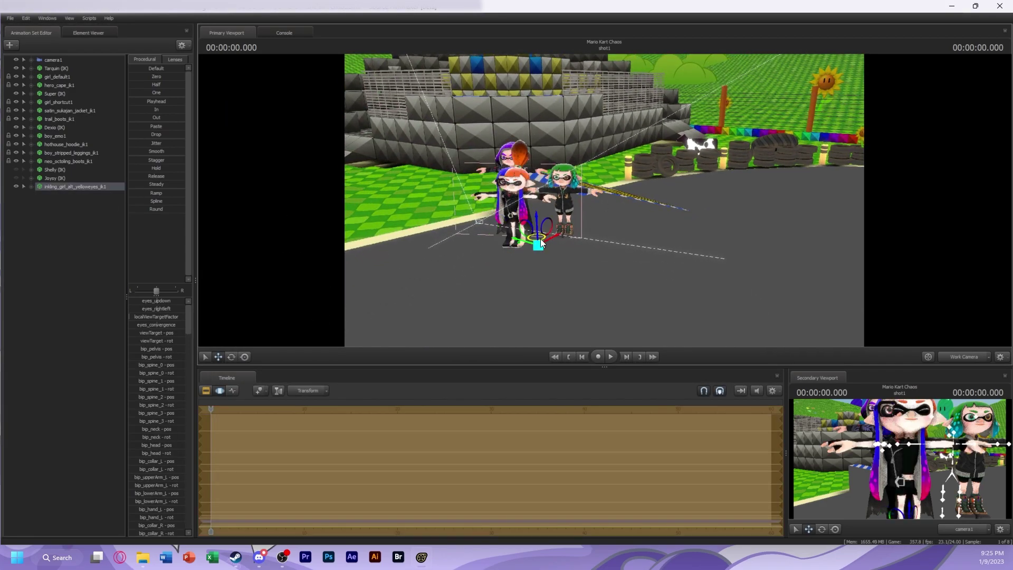
Move inkling_girl_alt_yelloweyes_ik1 beside the other characters and adjust her eyelid sliders
{"action": "scroll", "coordinate": [166, 496], "scroll_direction": "down", "scroll_amount": 10}
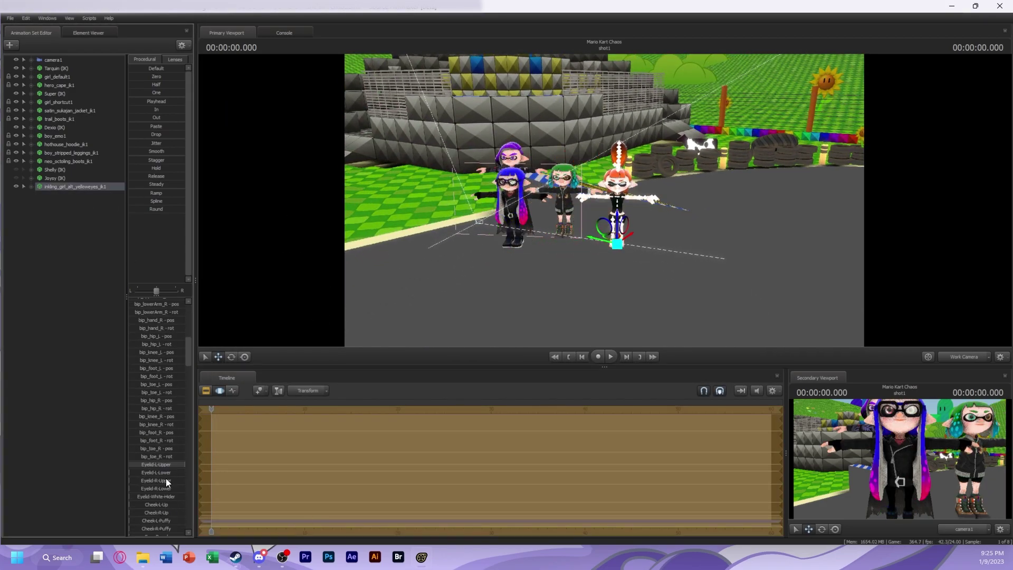
{"action": "scroll", "coordinate": [158, 459], "scroll_direction": "up", "scroll_amount": 10}
Add override materials to inkling_girl_alt_yelloweyes_ik1 and expand her hair materials in the Element Viewer
{"action": "right_click", "coordinate": [83, 187]}
{"action": "left_click", "coordinate": [66, 187]}
{"action": "right_click", "coordinate": [62, 186]}
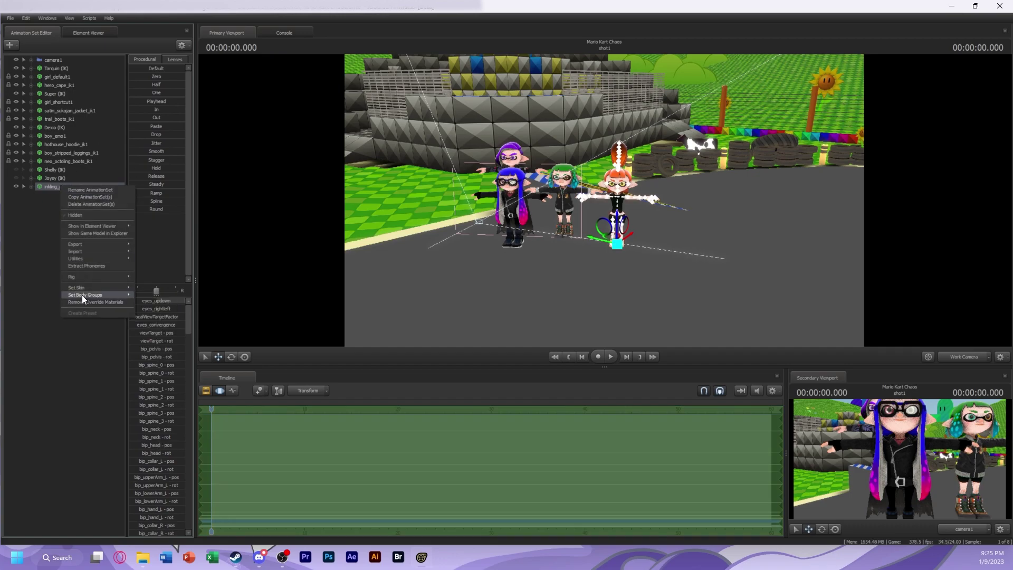
{"action": "left_click", "coordinate": [149, 235]}
{"action": "left_click", "coordinate": [16, 237]}
{"action": "left_click", "coordinate": [25, 243]}
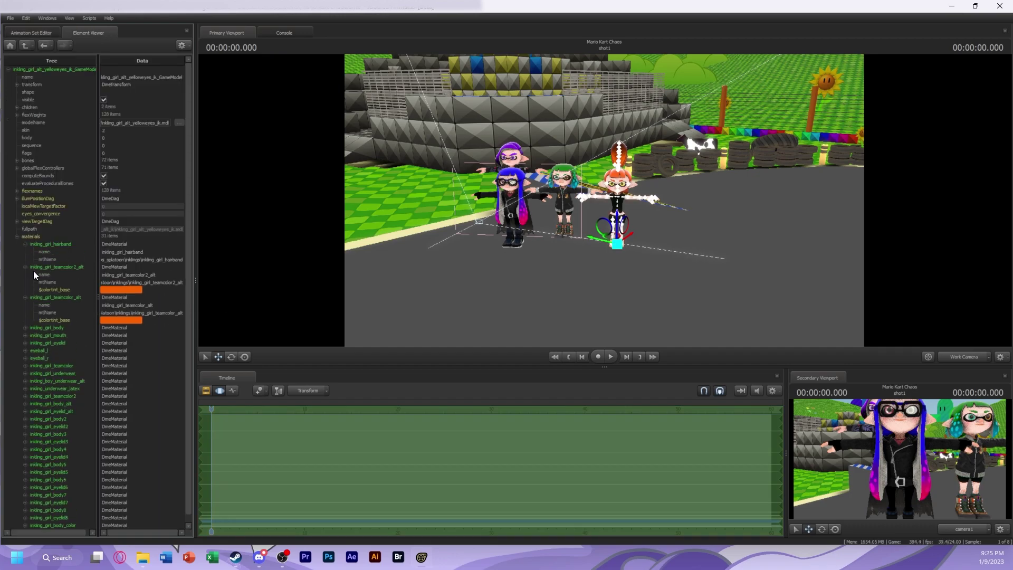
Add a float attribute $alpha with value 0 to the inkling_girl_teamcolor_alt material to hide that hair part
{"action": "right_click", "coordinate": [33, 297]}
{"action": "mouse_move", "coordinate": [101, 359]}
{"action": "left_click", "coordinate": [144, 372]}
{"action": "type", "text": "$alpha"}
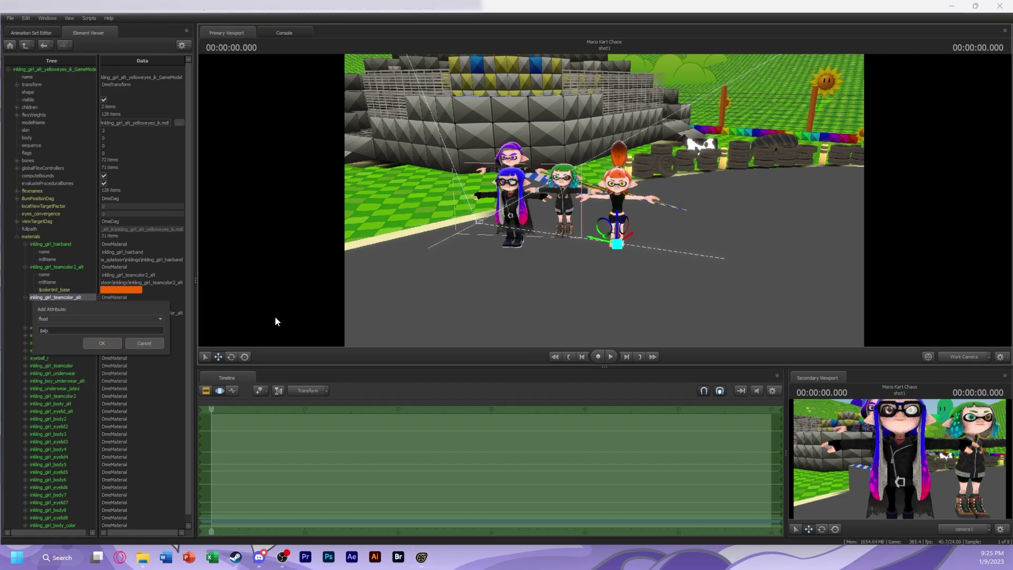
{"action": "key", "text": "Return"}
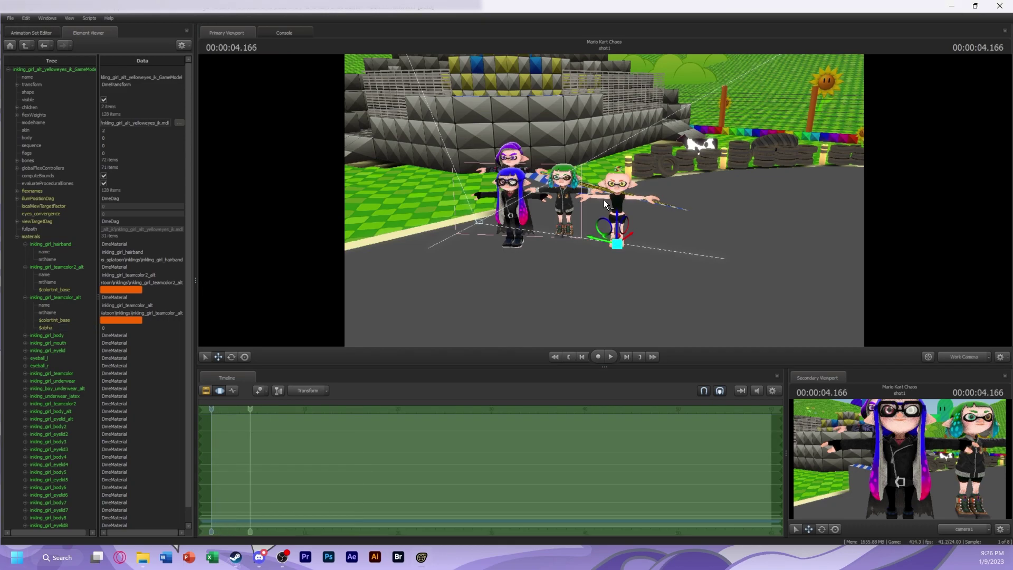
Open Task Manager, return to Source Filmmaker and show the Work Camera in the primary viewport
{"action": "key", "text": "ctrl+shift+Escape"}
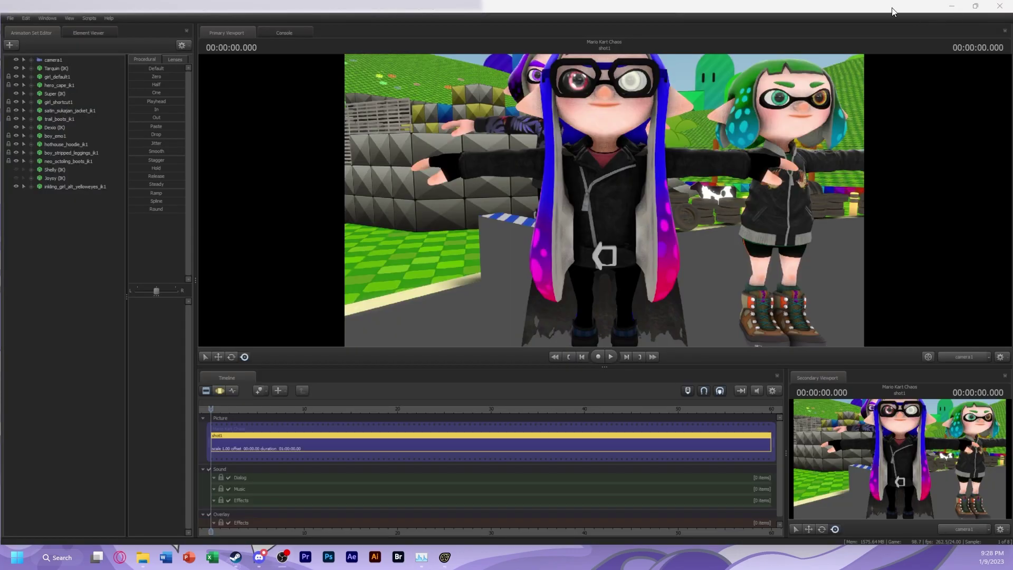
{"action": "left_click", "coordinate": [974, 359]}
Rename inkling_girl_alt_yelloweyes_ik1 as Amira (IK)
{"action": "right_click", "coordinate": [74, 186]}
{"action": "left_click", "coordinate": [90, 206]}
{"action": "type", "text": "amira (IK)"}
{"action": "key", "text": "Return"}
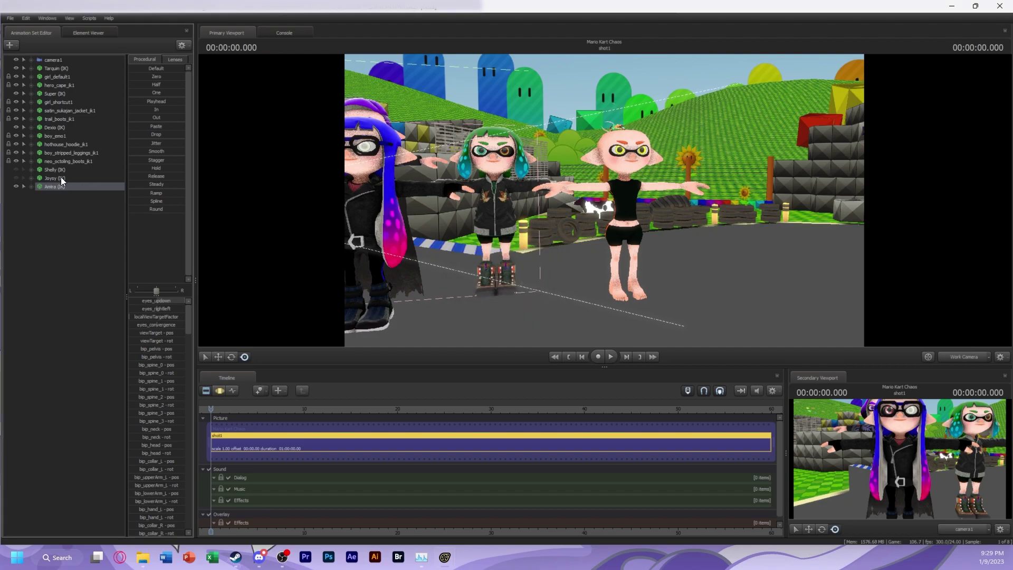
Show Amira (IK)'s model in the Element Viewer and add a float $alpha attribute to inkling_girl_teamcolor2_alt
{"action": "right_click", "coordinate": [66, 169]}
{"action": "left_click", "coordinate": [163, 218]}
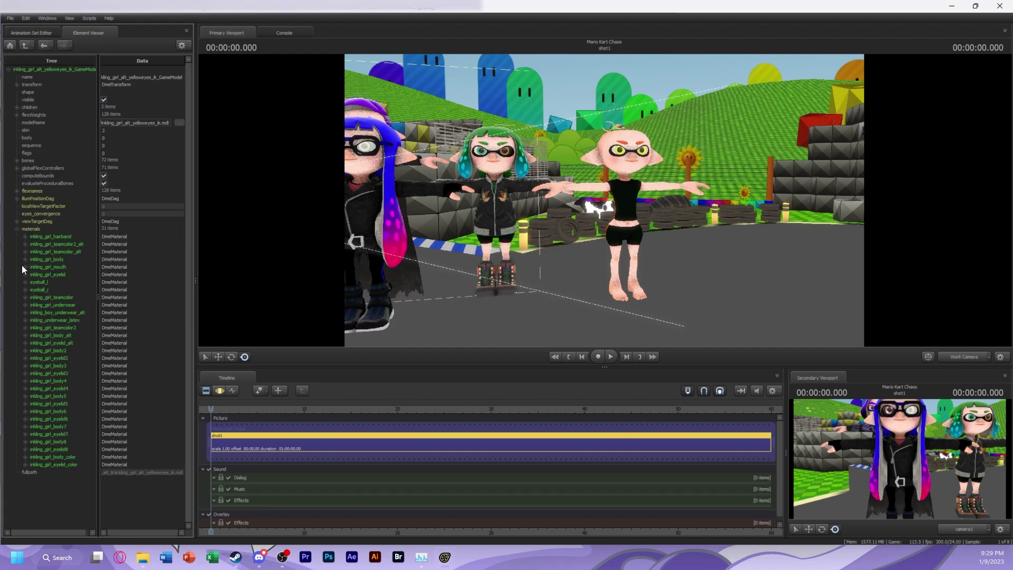
{"action": "left_click", "coordinate": [25, 237]}
{"action": "right_click", "coordinate": [50, 260]}
{"action": "left_click", "coordinate": [159, 337]}
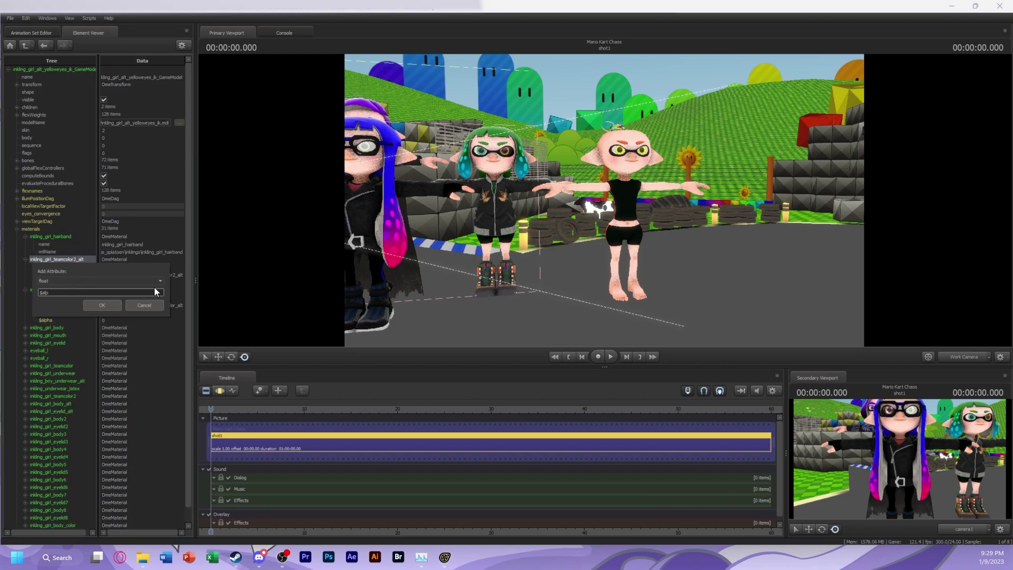
{"action": "key", "text": "Return"}
Add a float alpha attribute to Amira's inkling_girl_hairband material to hide the hairband
{"action": "right_click", "coordinate": [51, 237]}
{"action": "mouse_move", "coordinate": [73, 300]}
{"action": "left_click", "coordinate": [161, 326]}
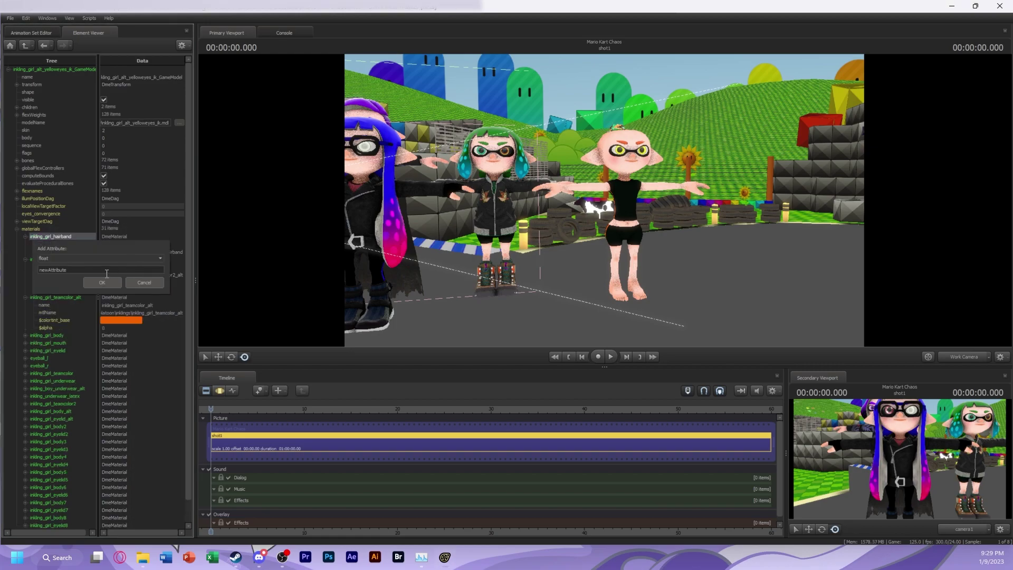
{"action": "key", "text": "Return"}
Set the $colortint_base of Amira's inkling_girl_teamcolor material to magenta and copy the colour
{"action": "left_click", "coordinate": [25, 237]}
{"action": "left_click", "coordinate": [25, 267]}
{"action": "left_click", "coordinate": [24, 285]}
{"action": "left_click", "coordinate": [128, 320]}
{"action": "left_click", "coordinate": [218, 349]}
{"action": "left_click", "coordinate": [57, 313]}
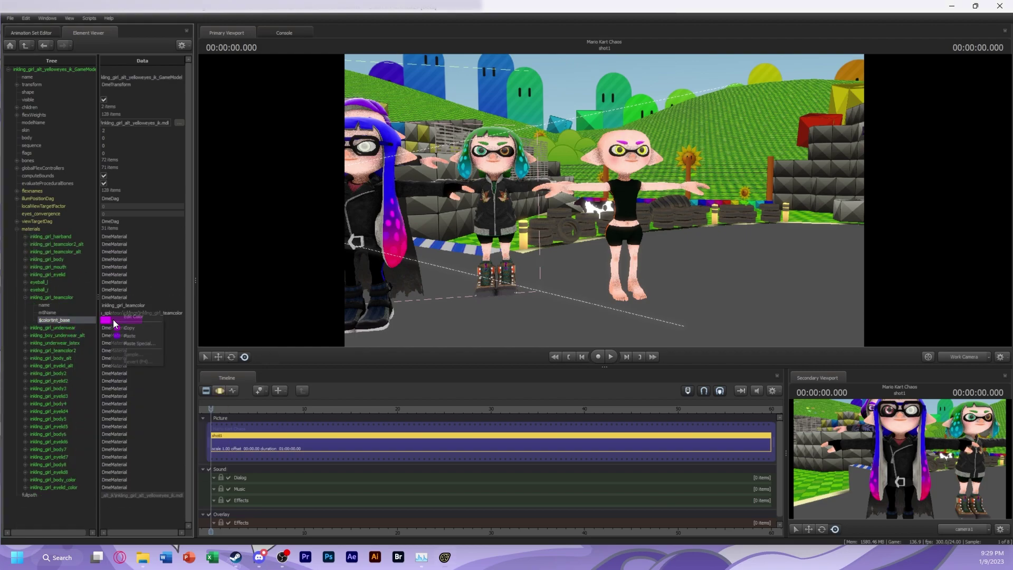
Create an animation set for the girl_default hair model, searching for girl_d
{"action": "left_click", "coordinate": [31, 33]}
{"action": "left_click", "coordinate": [10, 44]}
{"action": "left_click", "coordinate": [48, 71]}
{"action": "type", "text": "girl_d"}
{"action": "key", "text": "Return"}
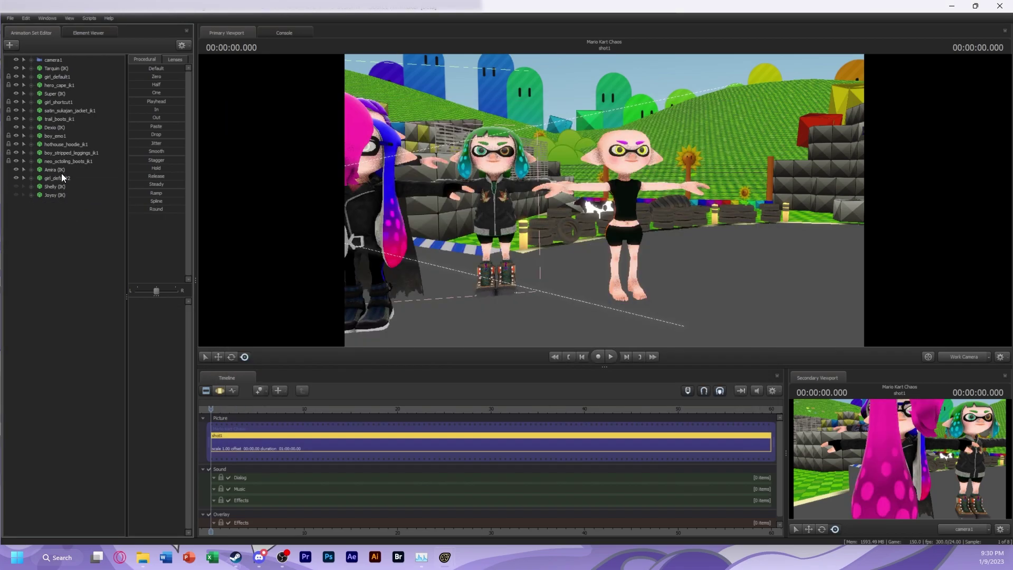
{"action": "left_click", "coordinate": [62, 174]}
{"action": "left_click", "coordinate": [62, 203]}
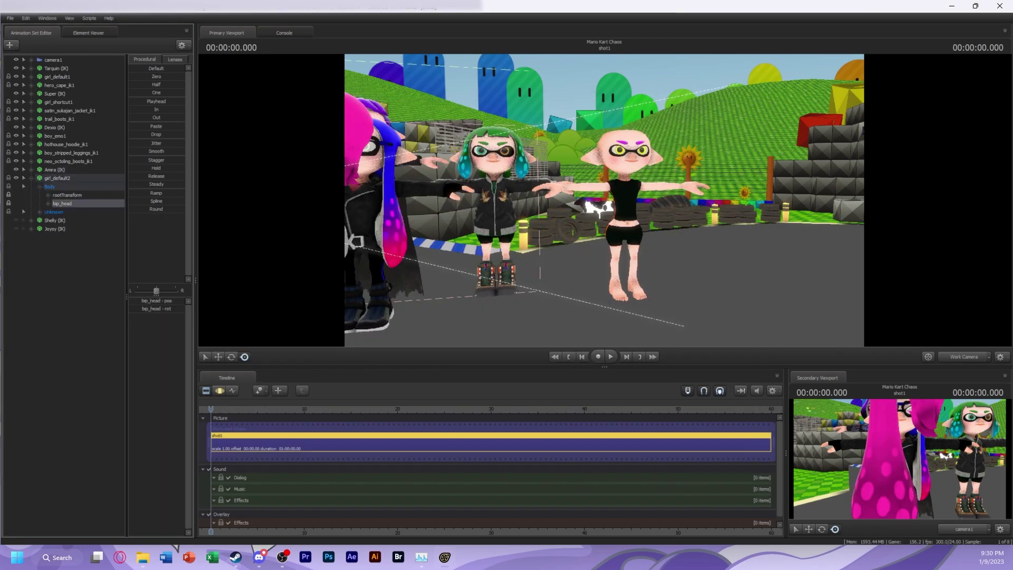
{"action": "left_click", "coordinate": [220, 391]}
{"action": "left_click", "coordinate": [67, 194], "text": "ctrl"}
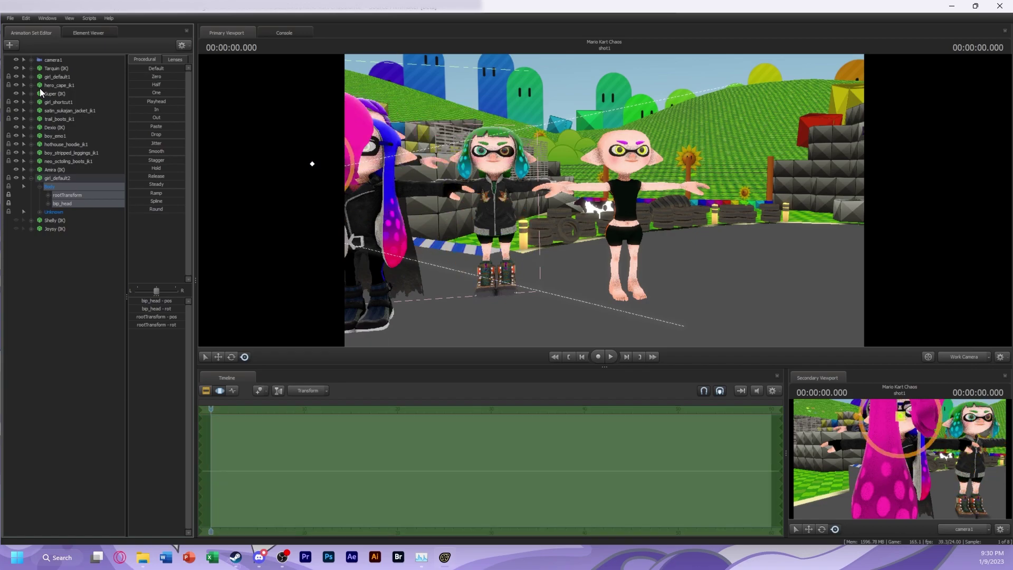
{"action": "left_click", "coordinate": [58, 212], "text": "ctrl"}
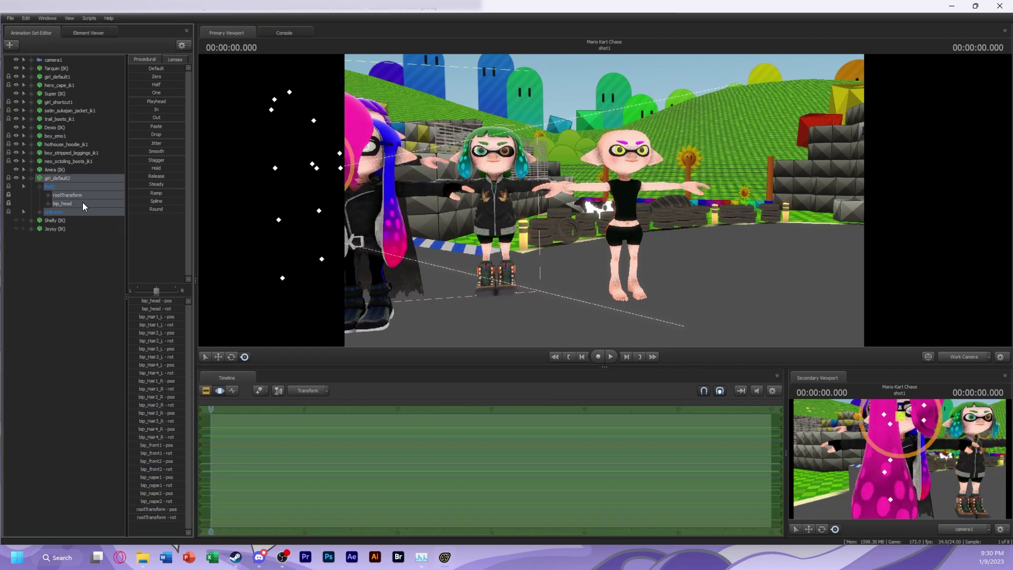
{"action": "left_click", "coordinate": [312, 160]}
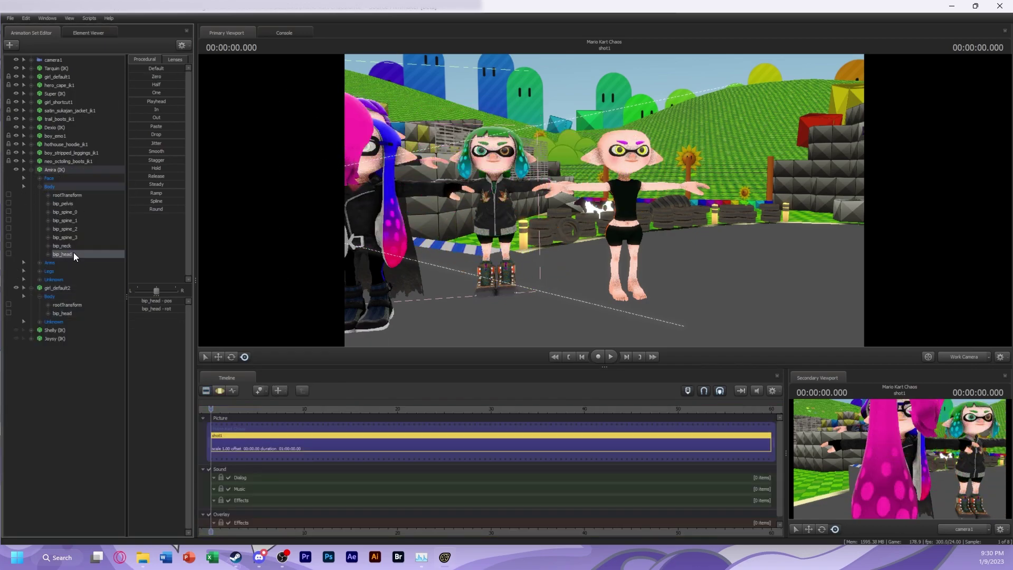
Lock the girl_default2 hair's bip_head to Amira (IK)'s bip_head and zero it onto her head
{"action": "left_click", "coordinate": [87, 314]}
{"action": "left_click", "coordinate": [224, 326]}
{"action": "key", "text": "F3"}
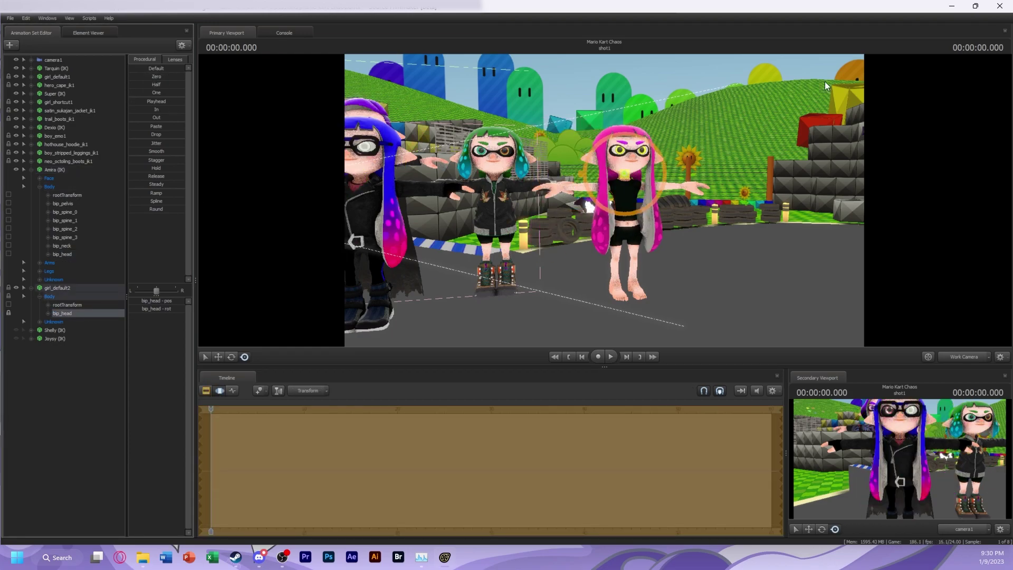
Add override materials to girl_default2 and set its m_teamcolor $colortint_base to the copied magenta
{"action": "right_click", "coordinate": [30, 172]}
{"action": "left_click", "coordinate": [101, 299]}
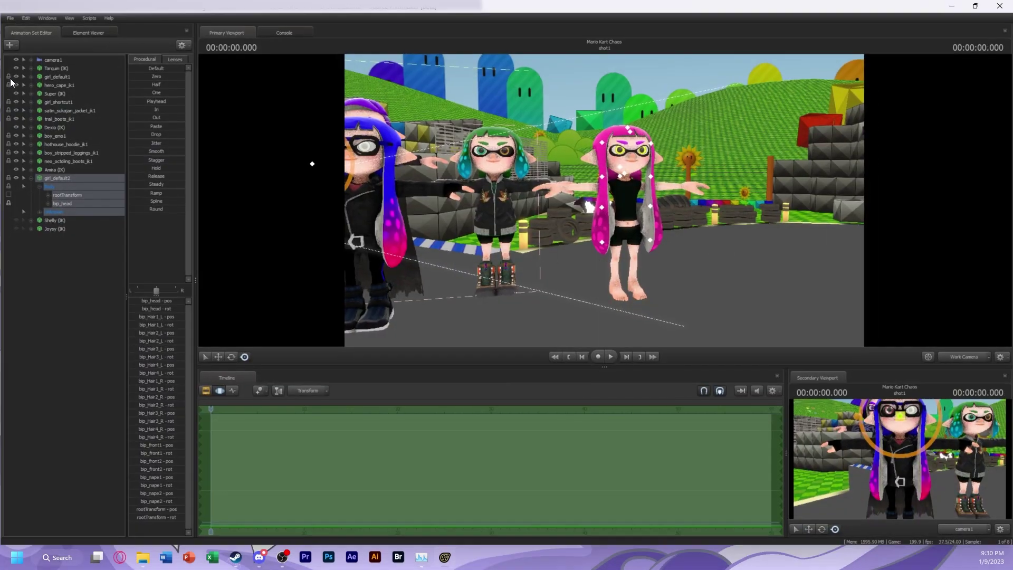
{"action": "right_click", "coordinate": [58, 177]}
{"action": "left_click", "coordinate": [144, 227]}
{"action": "left_click", "coordinate": [24, 221]}
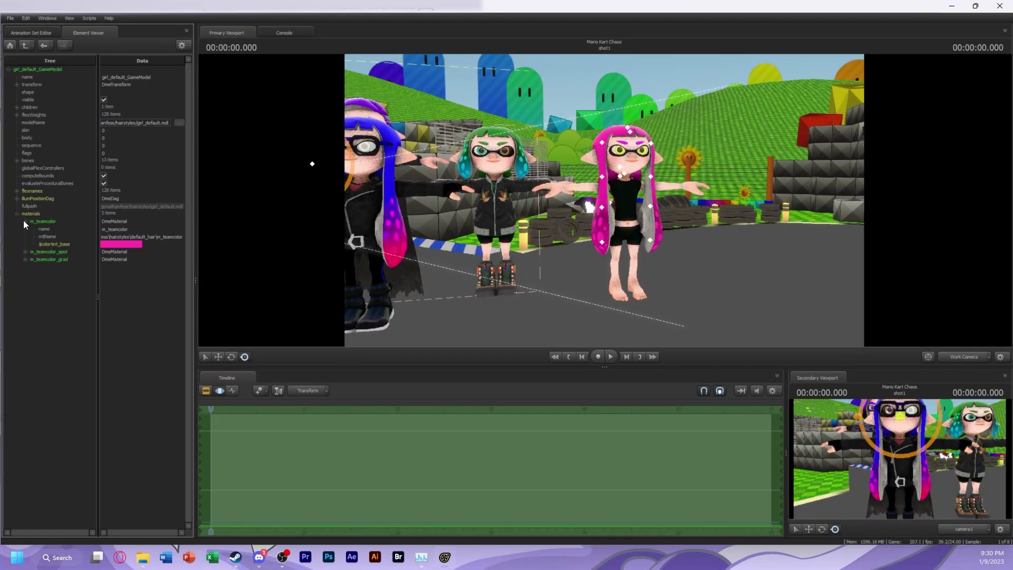
{"action": "left_click", "coordinate": [31, 33]}
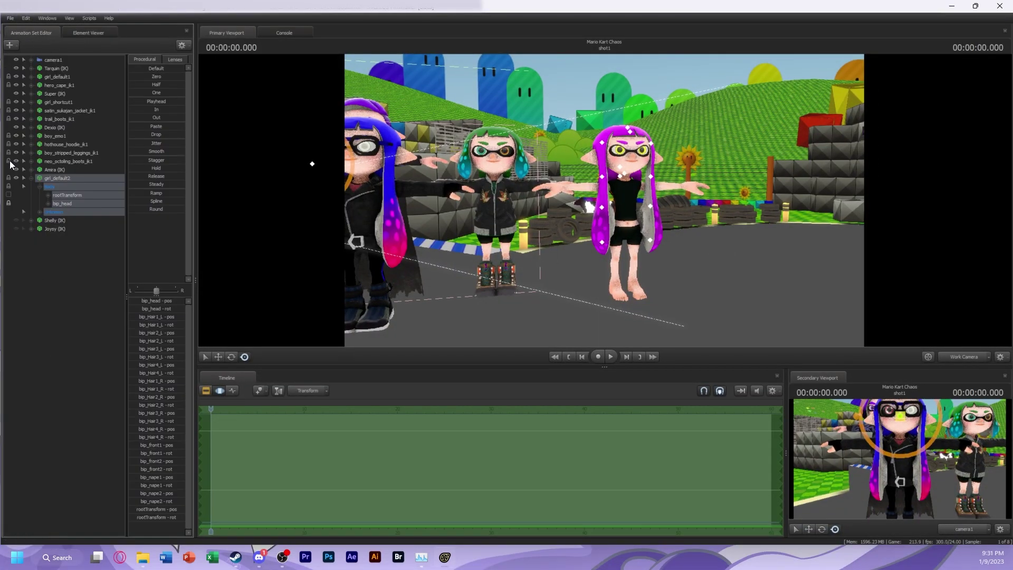
Add a $colortint_base colour to girl_default2's m_teamcolor_spot material and set it to a light cyan-blue
{"action": "right_click", "coordinate": [58, 186]}
{"action": "left_click", "coordinate": [144, 288]}
{"action": "right_click", "coordinate": [59, 179]}
{"action": "left_click", "coordinate": [189, 300]}
{"action": "right_click", "coordinate": [88, 204]}
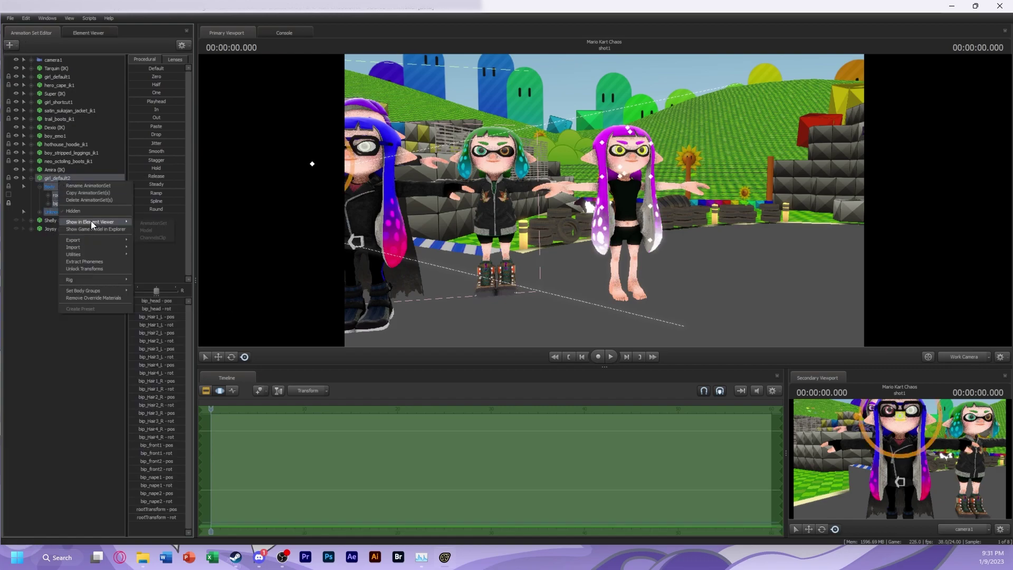
{"action": "left_click", "coordinate": [88, 221]}
{"action": "left_click", "coordinate": [133, 255]}
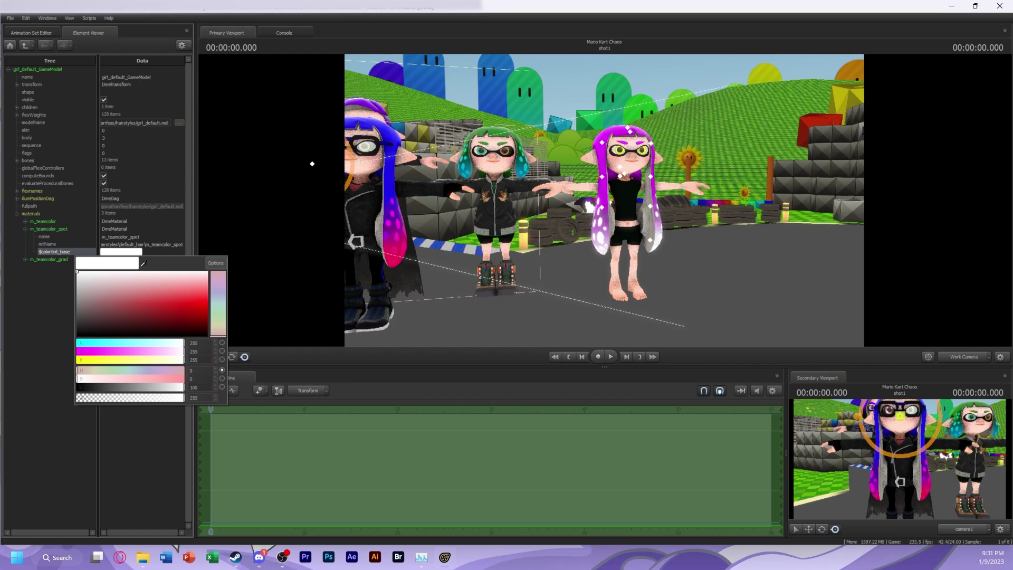
{"action": "left_click", "coordinate": [193, 12]}
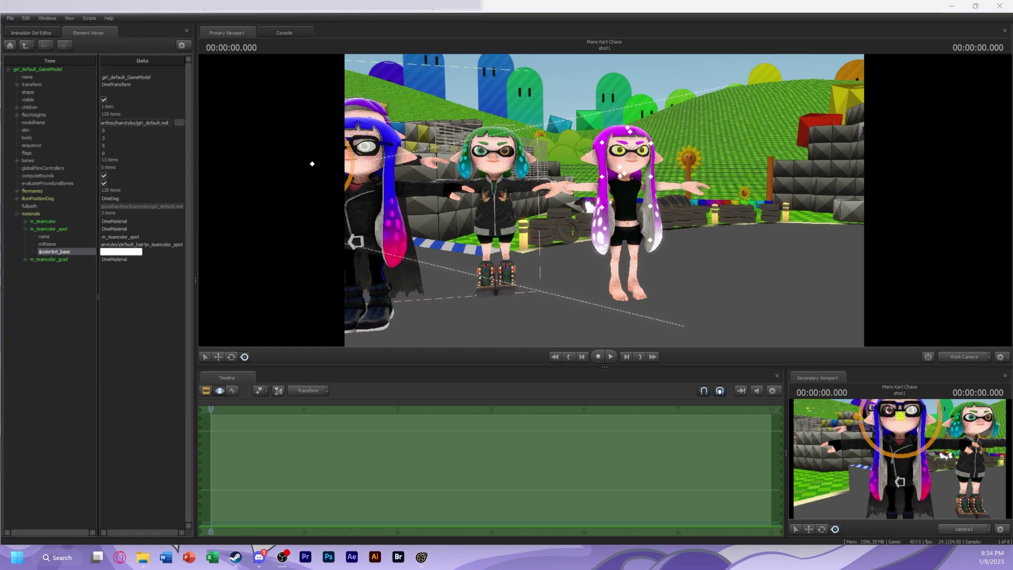
{"action": "left_click", "coordinate": [108, 257]}
{"action": "mouse_move", "coordinate": [218, 317]}
{"action": "left_mouse_down"}
{"action": "mouse_move", "coordinate": [216, 299]}
{"action": "mouse_move", "coordinate": [206, 301]}
{"action": "left_mouse_up"}
Paste the copied cyan-blue into the $colortint_base of girl_default2's m_teamcolor_grad material
{"action": "left_click", "coordinate": [32, 200]}
{"action": "left_click", "coordinate": [25, 229]}
{"action": "left_click", "coordinate": [25, 236]}
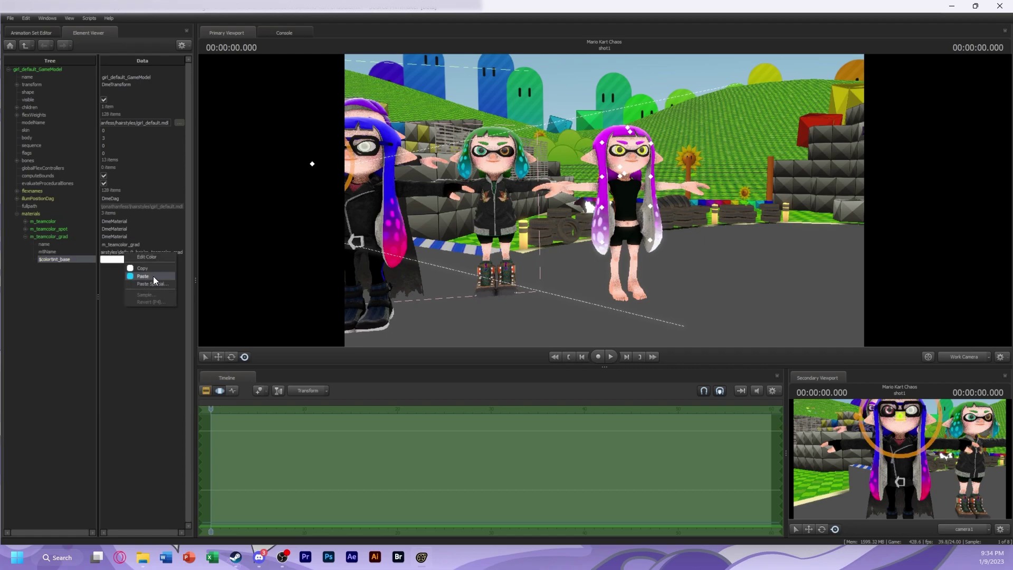
{"action": "left_click_drag", "start_coordinate": [312, 163], "coordinate": [508, 122]}
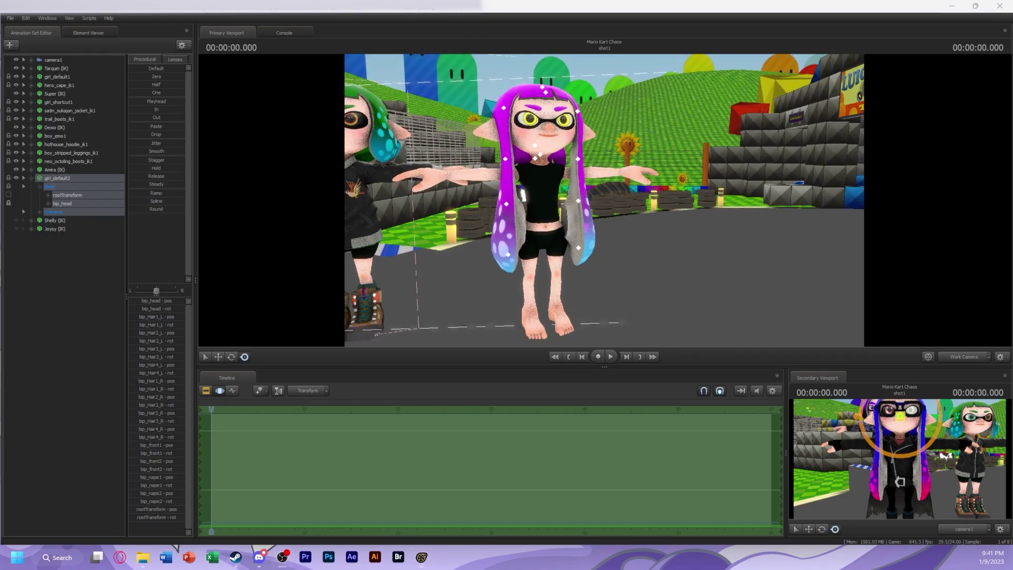
Change the $colortint_base of girl_default2's m_teamcolor material to purple with hue 280 and saturation 100
{"action": "right_click", "coordinate": [59, 178]}
{"action": "left_click", "coordinate": [72, 233]}
{"action": "left_click", "coordinate": [26, 221]}
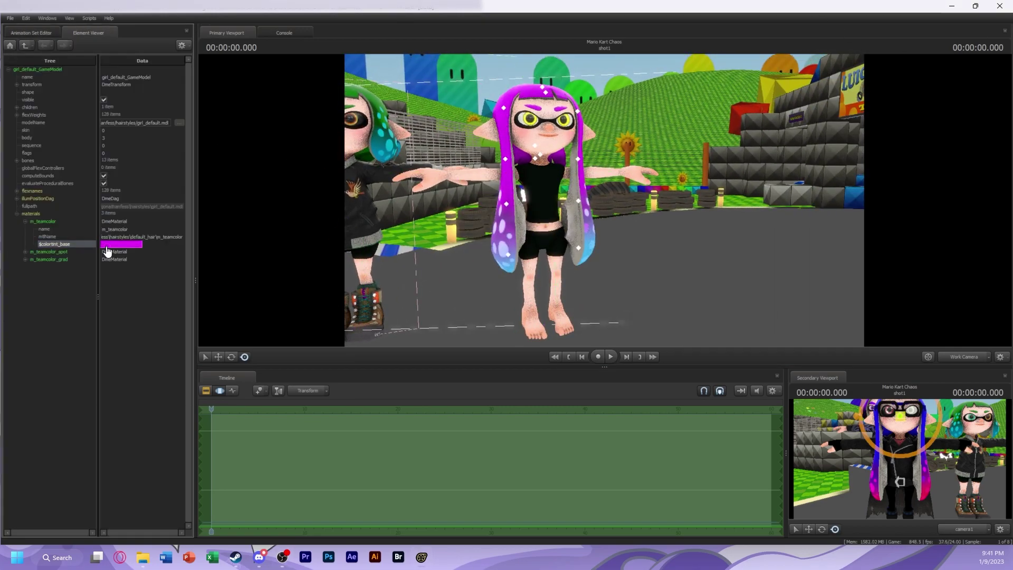
{"action": "left_click", "coordinate": [121, 244]}
{"action": "key", "text": "Escape"}
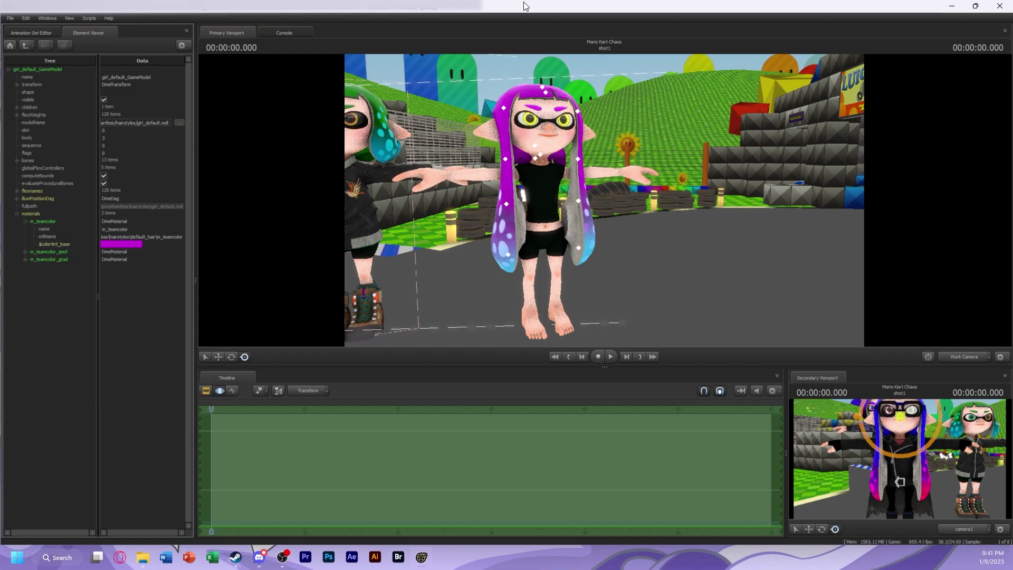
{"action": "left_click", "coordinate": [121, 244]}
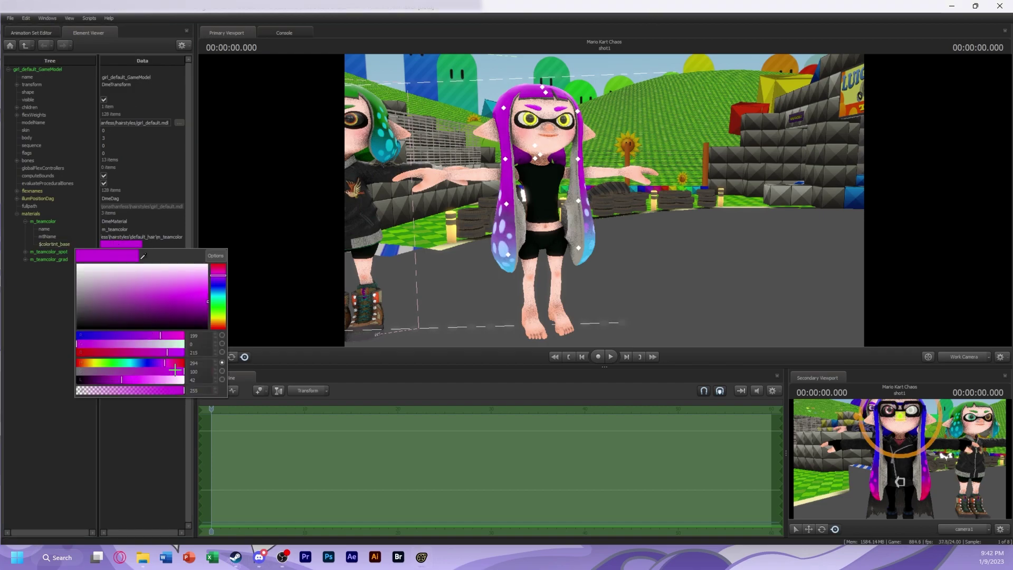
{"action": "double_click", "coordinate": [215, 367]}
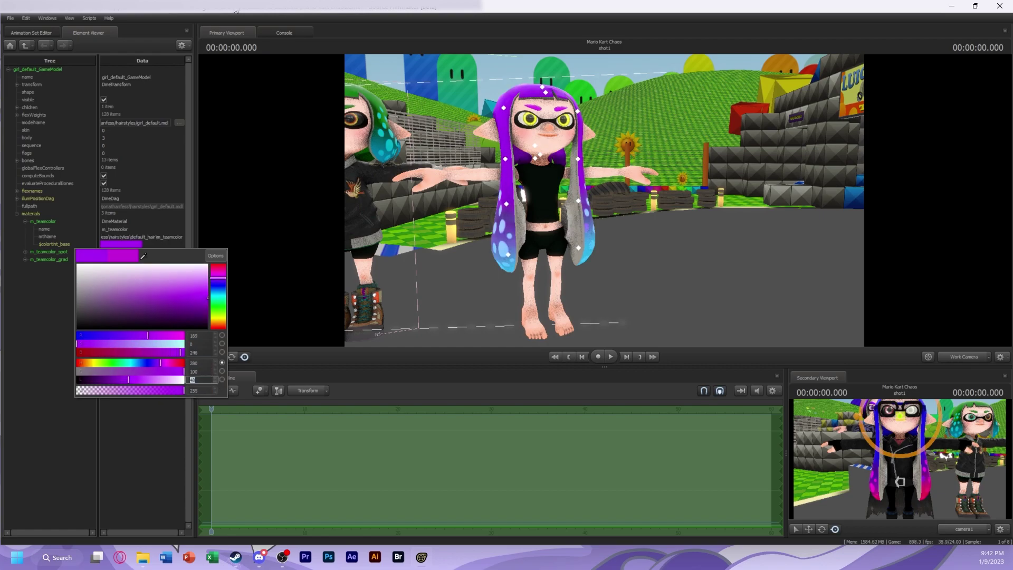
{"action": "key", "text": "Escape"}
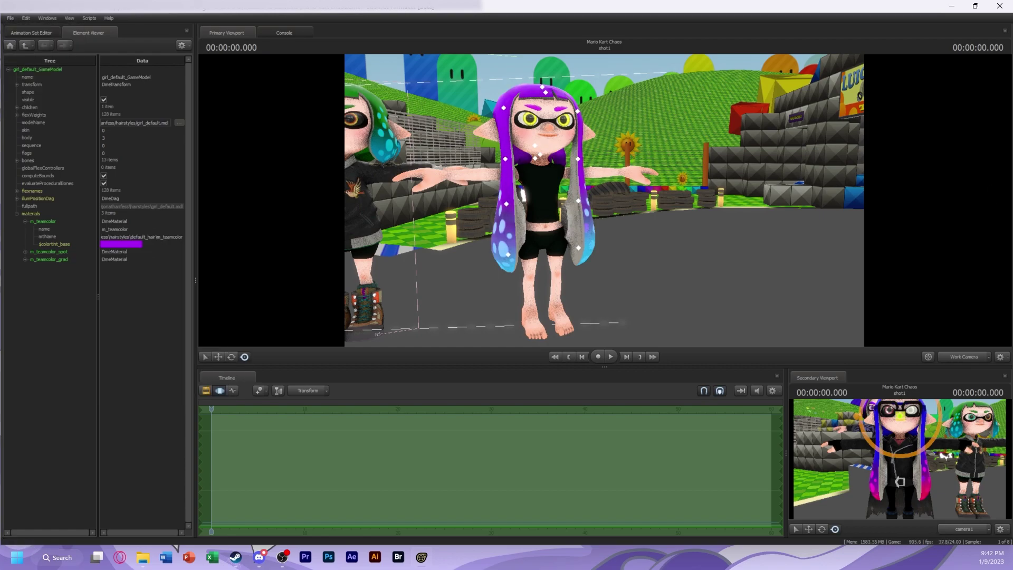
Paste the copied purple into the $colortint_base of Amira (IK)'s inkling_girl_teamcolor material
{"action": "left_click", "coordinate": [36, 33]}
{"action": "right_click", "coordinate": [58, 171]}
{"action": "left_click", "coordinate": [59, 279]}
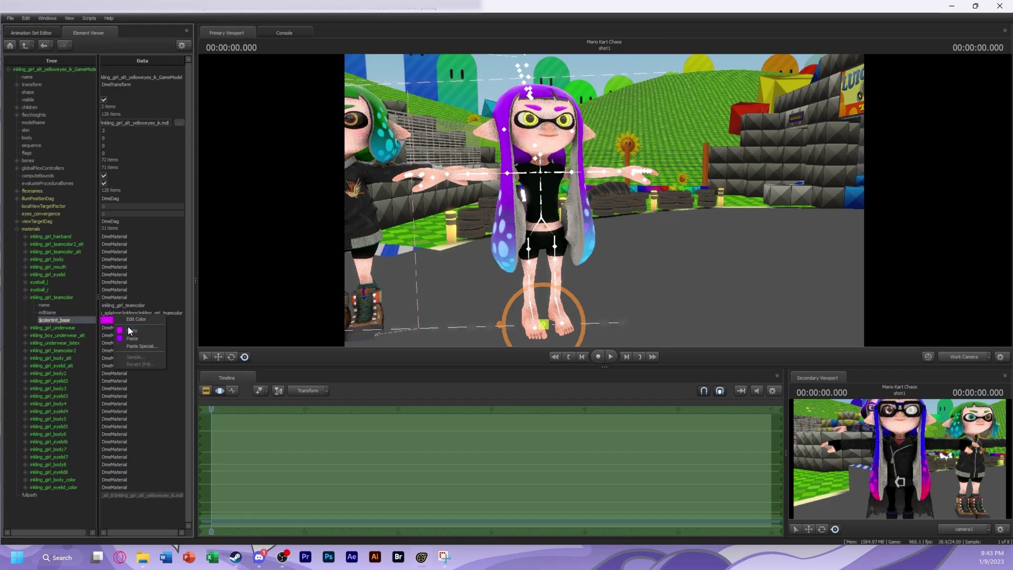
{"action": "left_click", "coordinate": [33, 33]}
Start a new animation set, filter the models by "shirt" and preview the clothing models for Amira
{"action": "left_click", "coordinate": [14, 52]}
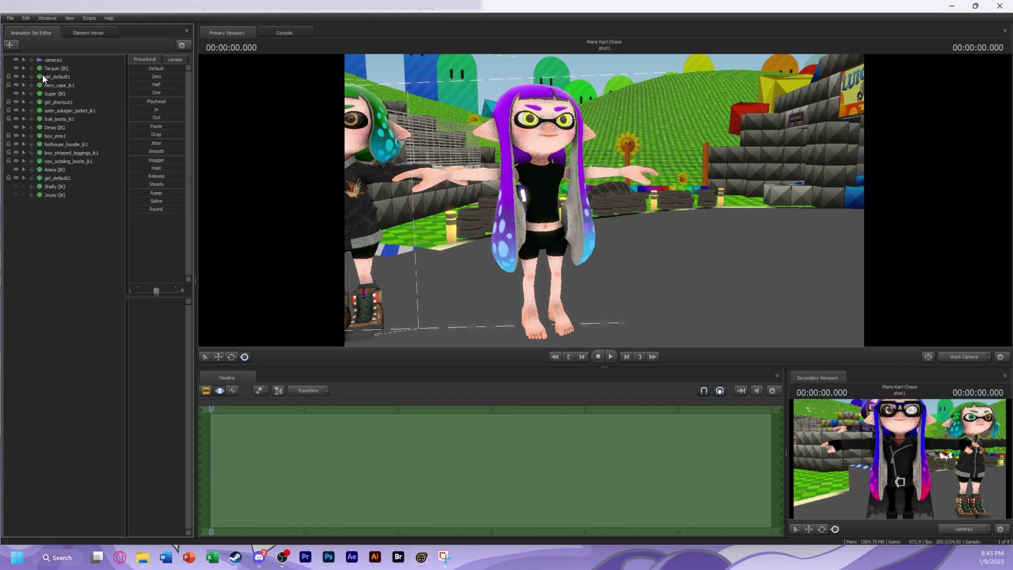
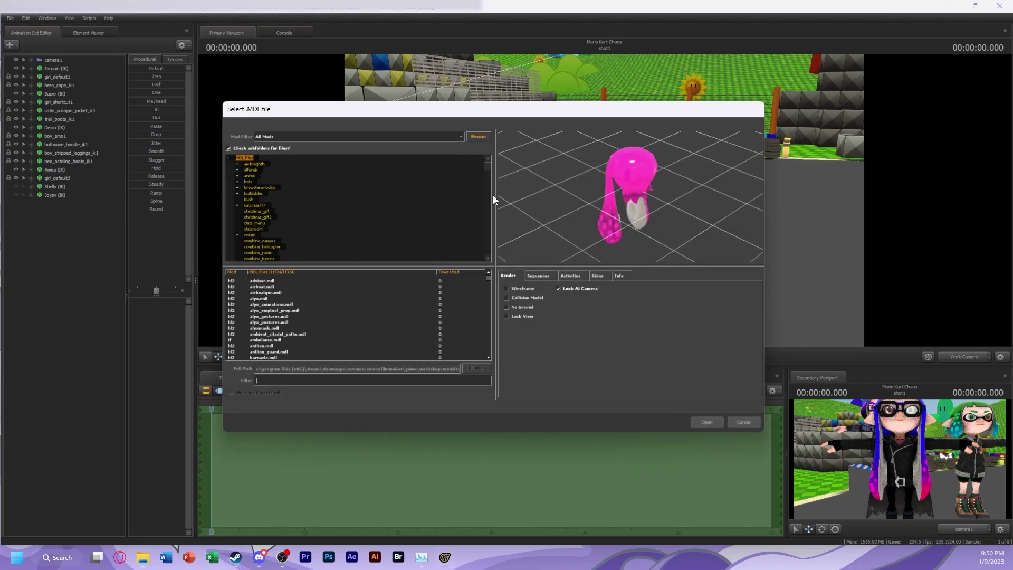
{"action": "type", "text": "shirt"}
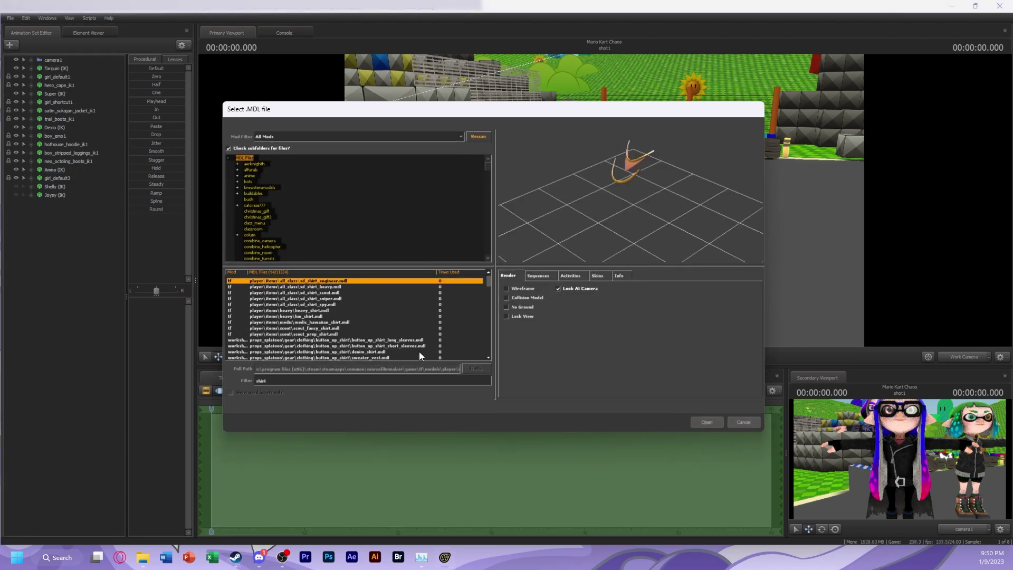
{"action": "scroll", "coordinate": [404, 337], "scroll_direction": "down", "scroll_amount": 1}
{"action": "left_click", "coordinate": [394, 323]}
{"action": "left_click", "coordinate": [381, 341]}
{"action": "scroll", "coordinate": [378, 317], "scroll_direction": "down", "scroll_amount": 2}
{"action": "left_click", "coordinate": [362, 347]}
{"action": "scroll", "coordinate": [362, 337], "scroll_direction": "down", "scroll_amount": 1}
{"action": "scroll", "coordinate": [362, 337], "scroll_direction": "down", "scroll_amount": 1}
{"action": "left_click", "coordinate": [359, 357]}
{"action": "scroll", "coordinate": [359, 348], "scroll_direction": "down", "scroll_amount": 3}
{"action": "left_click", "coordinate": [359, 342]}
{"action": "scroll", "coordinate": [361, 342], "scroll_direction": "down", "scroll_amount": 1}
{"action": "left_click", "coordinate": [359, 352]}
{"action": "scroll", "coordinate": [359, 343], "scroll_direction": "down", "scroll_amount": 3}
{"action": "left_click", "coordinate": [360, 324]}
{"action": "left_click", "coordinate": [361, 340]}
{"action": "scroll", "coordinate": [362, 330], "scroll_direction": "down", "scroll_amount": 2}
Preview the tomato splatoon shirt models one after another down to the baseball jersey
{"action": "left_click", "coordinate": [363, 322]}
{"action": "key", "text": "Down"}
{"action": "key", "text": "Down"}
{"action": "key", "text": "Down"}
{"action": "key", "text": "Down"}
{"action": "key", "text": "Down"}
{"action": "key", "text": "Down"}
{"action": "key", "text": "Down"}
{"action": "key", "text": "Down"}
{"action": "key", "text": "Down"}
{"action": "key", "text": "Down"}
{"action": "key", "text": "Down"}
{"action": "key", "text": "Down"}
{"action": "key", "text": "Down"}
{"action": "key", "text": "Down"}
{"action": "key", "text": "Down"}
{"action": "key", "text": "Down"}
{"action": "key", "text": "Down"}
{"action": "key", "text": "Down"}
{"action": "key", "text": "Down"}
{"action": "key", "text": "Down"}
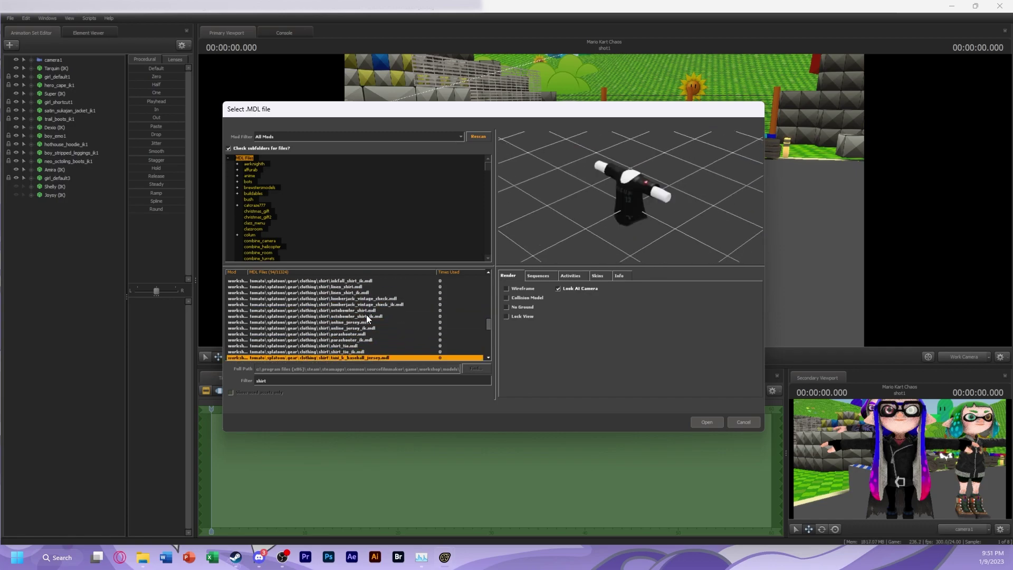
Review the earlier shirt results again and preview the shirt_with_hoodie models
{"action": "scroll", "coordinate": [360, 299], "scroll_direction": "up", "scroll_amount": 10}
{"action": "left_click", "coordinate": [337, 344]}
{"action": "scroll", "coordinate": [343, 328], "scroll_direction": "up", "scroll_amount": 2}
{"action": "left_click", "coordinate": [350, 318]}
{"action": "left_click", "coordinate": [353, 340]}
{"action": "scroll", "coordinate": [378, 337], "scroll_direction": "down", "scroll_amount": 2}
{"action": "left_click", "coordinate": [379, 318]}
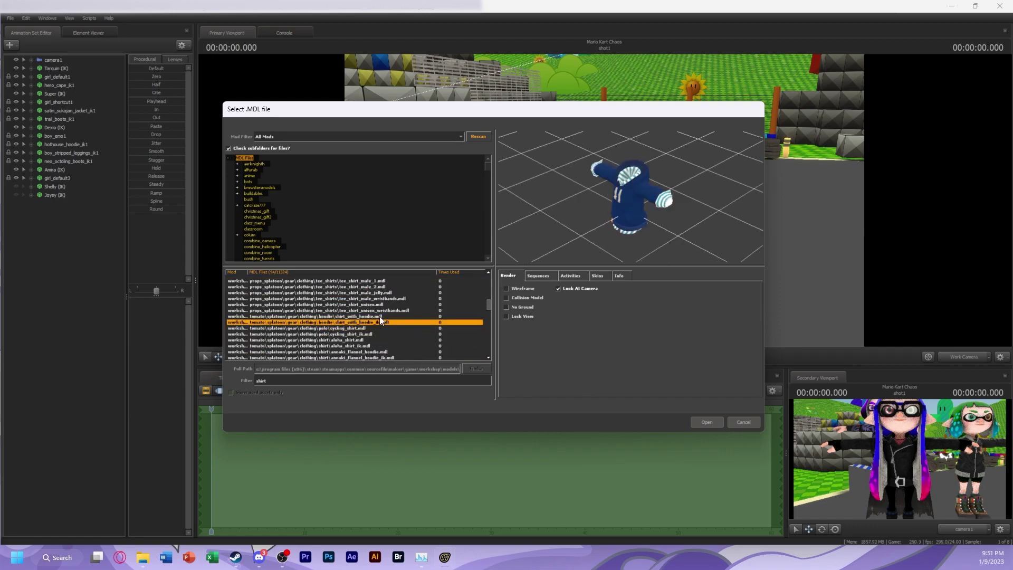
Browse to the tomato splatoon gear clothing folders and clear the shirt filter to list their models
{"action": "scroll", "coordinate": [292, 201], "scroll_direction": "down", "scroll_amount": 10}
{"action": "scroll", "coordinate": [262, 229], "scroll_direction": "down", "scroll_amount": 8}
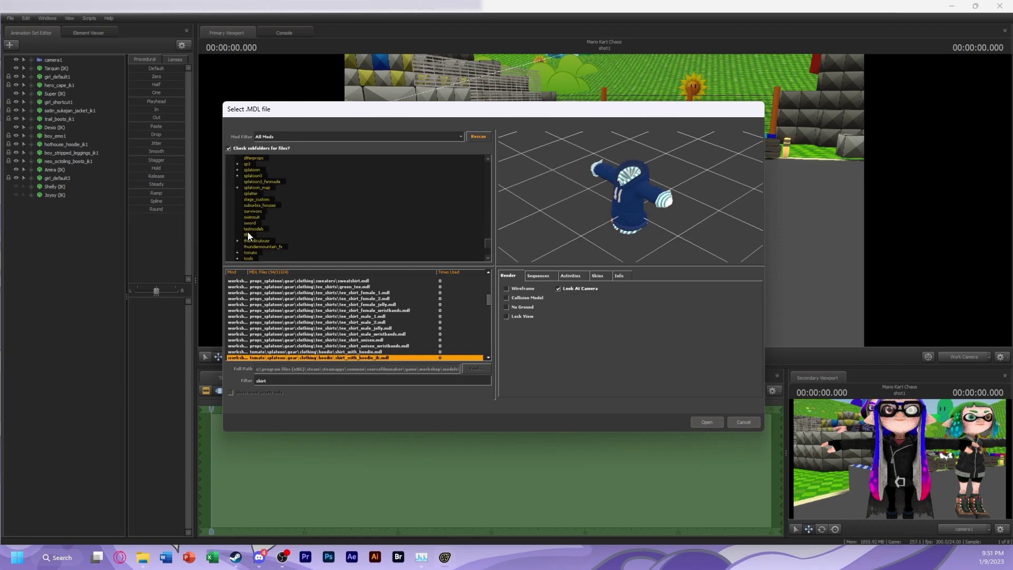
{"action": "left_click", "coordinate": [263, 206]}
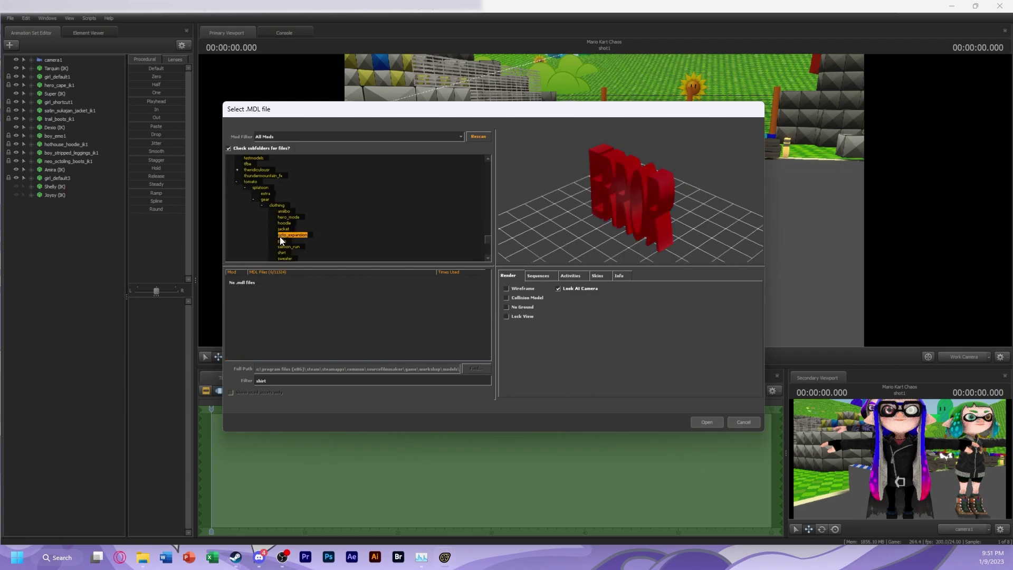
{"action": "double_click", "coordinate": [280, 378]}
{"action": "key", "text": "BackSpace"}
{"action": "left_click", "coordinate": [285, 246]}
Preview the tee's skins, create an animation set for the annaki_tee_ik model and open its context options
{"action": "left_click", "coordinate": [539, 275]}
{"action": "left_click", "coordinate": [542, 299]}
{"action": "left_click", "coordinate": [350, 286]}
{"action": "double_click", "coordinate": [264, 287]}
{"action": "right_click", "coordinate": [87, 203]}
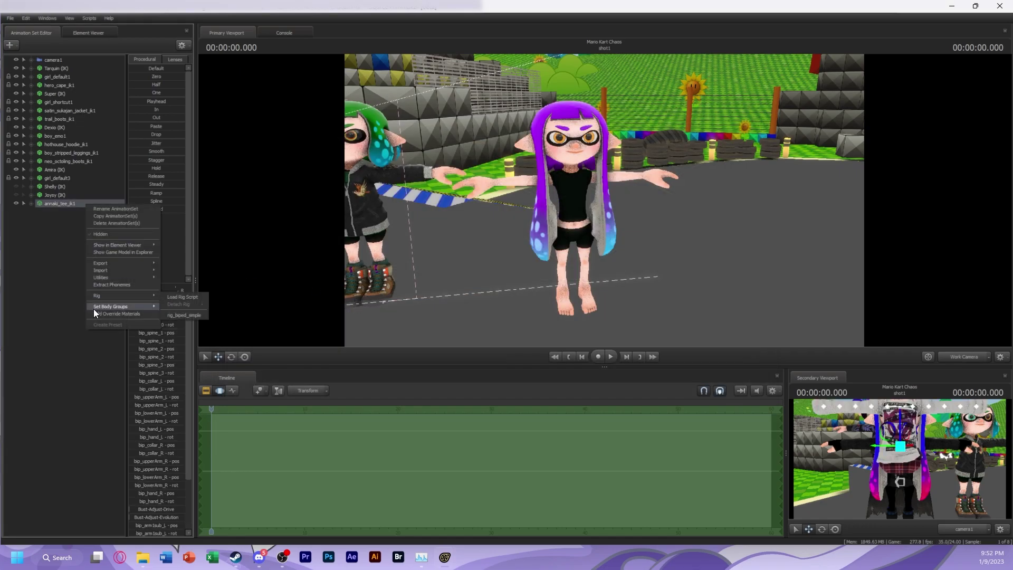
{"action": "left_click", "coordinate": [210, 315]}
Start another animation set and preview the long-sleeve models in the tee_long folder
{"action": "left_click", "coordinate": [9, 45]}
{"action": "left_click", "coordinate": [42, 59]}
{"action": "scroll", "coordinate": [325, 316], "scroll_direction": "down", "scroll_amount": 3}
{"action": "left_click", "coordinate": [324, 352]}
{"action": "left_click", "coordinate": [361, 341]}
{"action": "left_click", "coordinate": [359, 334]}
{"action": "left_click", "coordinate": [358, 328]}
{"action": "left_click", "coordinate": [357, 316]}
{"action": "left_click", "coordinate": [356, 299]}
{"action": "scroll", "coordinate": [356, 301], "scroll_direction": "up", "scroll_amount": 2}
{"action": "left_click", "coordinate": [363, 300]}
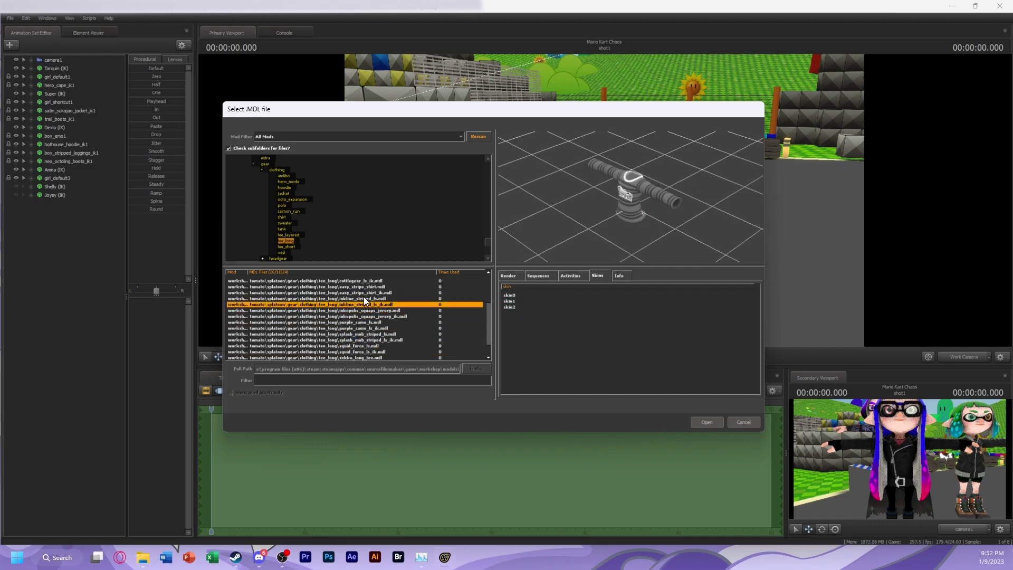
Compare the alternate skins of the long-sleeve tees, including skin2 of cuttlegear_ls_ik, and preview more tees
{"action": "left_click", "coordinate": [510, 307]}
{"action": "left_click", "coordinate": [509, 301]}
{"action": "left_click", "coordinate": [510, 307]}
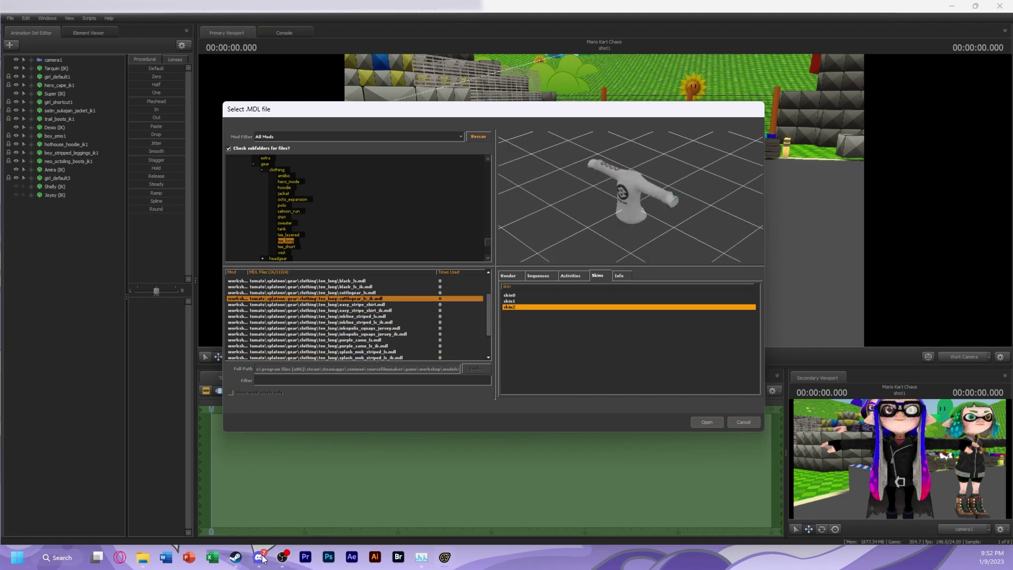
{"action": "scroll", "coordinate": [323, 305], "scroll_direction": "up", "scroll_amount": 3}
{"action": "left_click", "coordinate": [325, 305]}
{"action": "left_click", "coordinate": [333, 287]}
{"action": "scroll", "coordinate": [335, 293], "scroll_direction": "up", "scroll_amount": 3}
{"action": "left_click", "coordinate": [337, 281]}
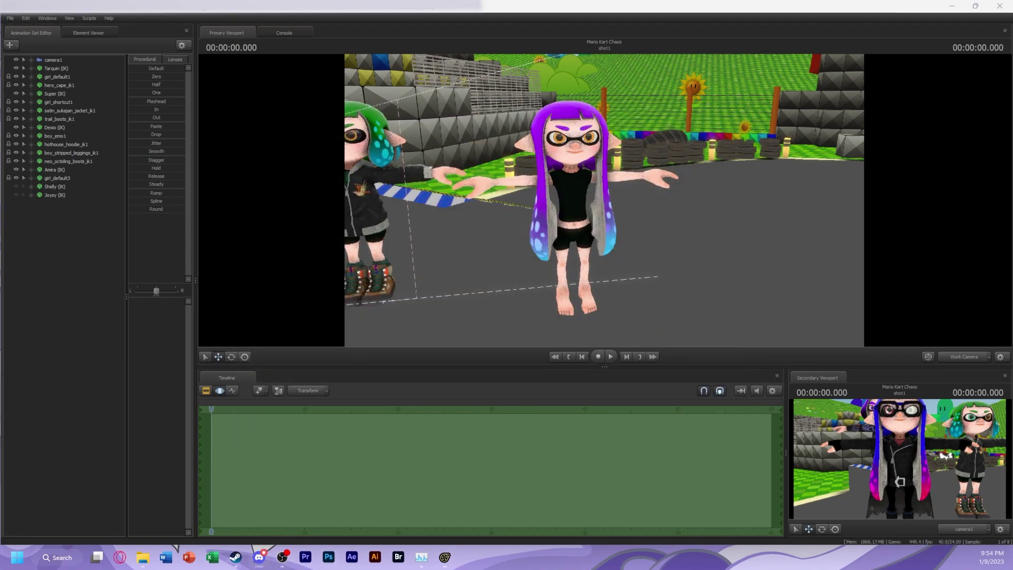
Start a new animation set, search all model folders for "retro" and preview the retro eyewear models
{"action": "left_click", "coordinate": [9, 45]}
{"action": "left_click", "coordinate": [21, 57]}
{"action": "left_click", "coordinate": [277, 381]}
{"action": "type", "text": "retro"}
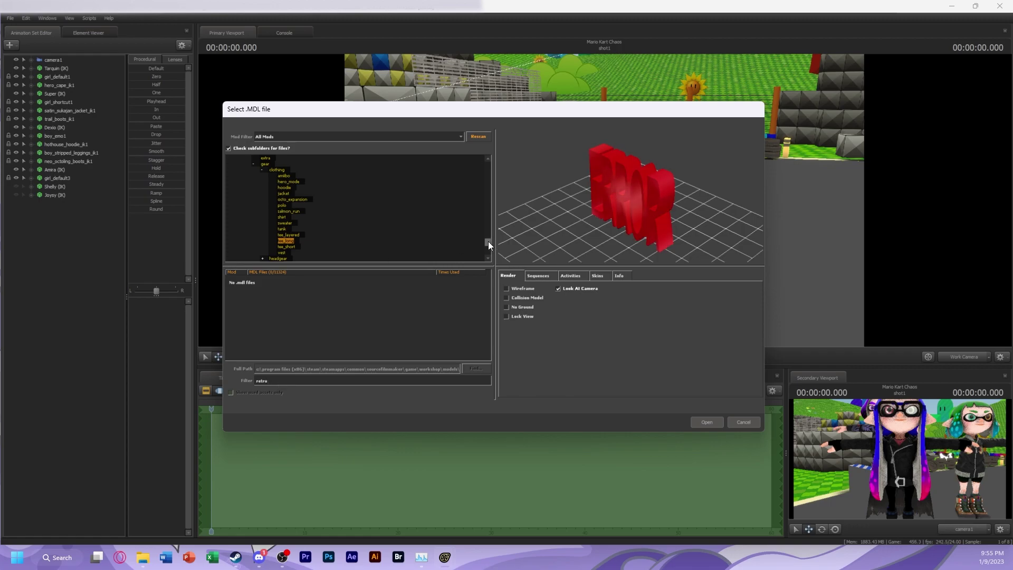
{"action": "left_click", "coordinate": [245, 157]}
{"action": "left_click", "coordinate": [279, 283]}
{"action": "left_click", "coordinate": [277, 293]}
{"action": "left_click", "coordinate": [280, 281]}
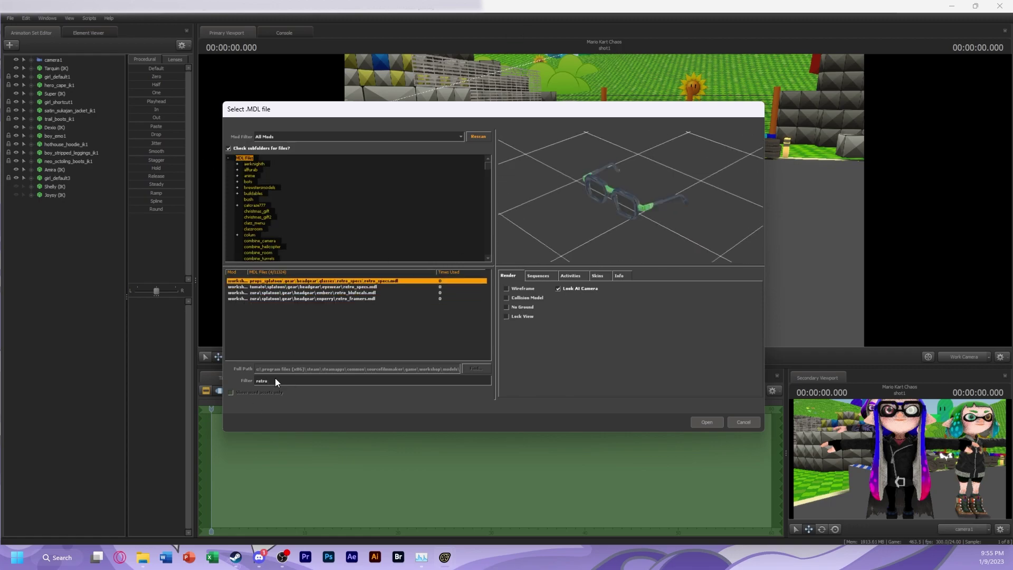
Clear the model filter, search for "retro" again and empty the filter once more
{"action": "key", "text": "BackSpace"}
{"action": "key", "text": "BackSpace"}
{"action": "key", "text": "BackSpace"}
{"action": "key", "text": "BackSpace"}
{"action": "key", "text": "BackSpace"}
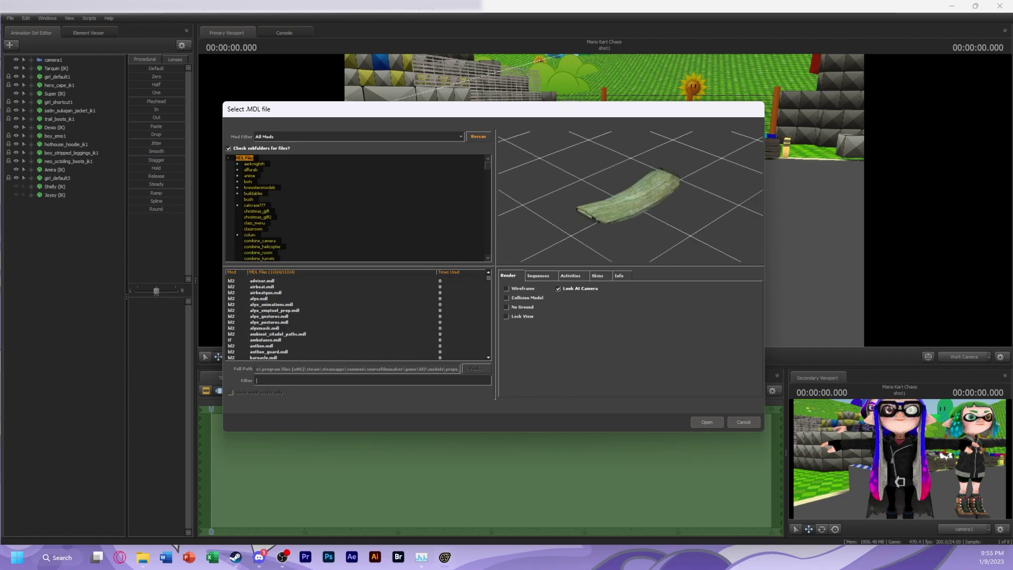
{"action": "left_click", "coordinate": [270, 378]}
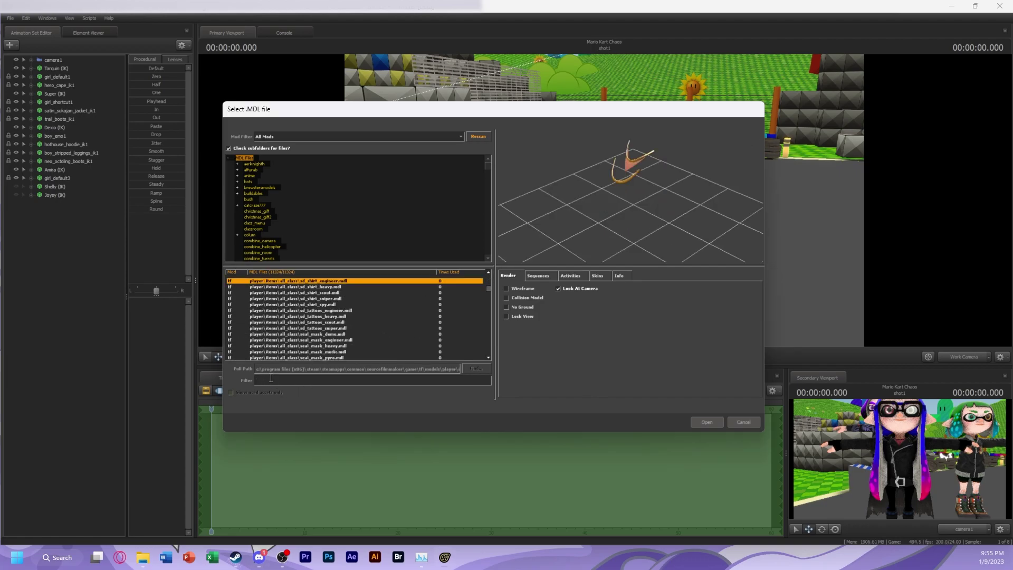
{"action": "type", "text": "retro"}
{"action": "key", "text": "BackSpace"}
{"action": "key", "text": "BackSpace"}
{"action": "key", "text": "BackSpace"}
{"action": "key", "text": "BackSpace"}
{"action": "key", "text": "BackSpace"}
Browse to the shirt folder in tomato's Splatoon clothing gear and preview its models from the annaki flannel hoodie onward
{"action": "scroll", "coordinate": [272, 224], "scroll_direction": "down", "scroll_amount": 15}
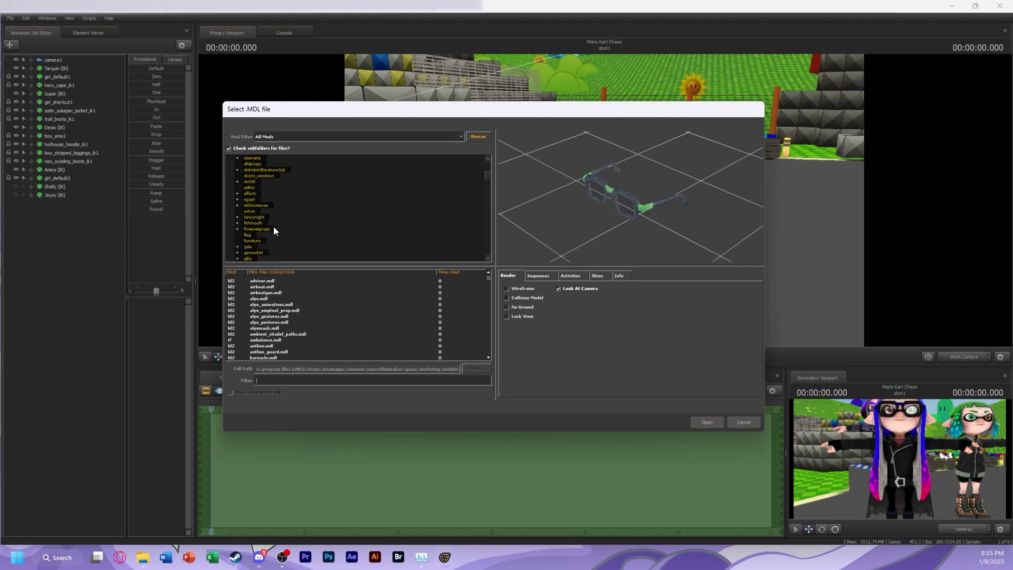
{"action": "scroll", "coordinate": [272, 221], "scroll_direction": "down", "scroll_amount": 4}
{"action": "left_click", "coordinate": [283, 235]}
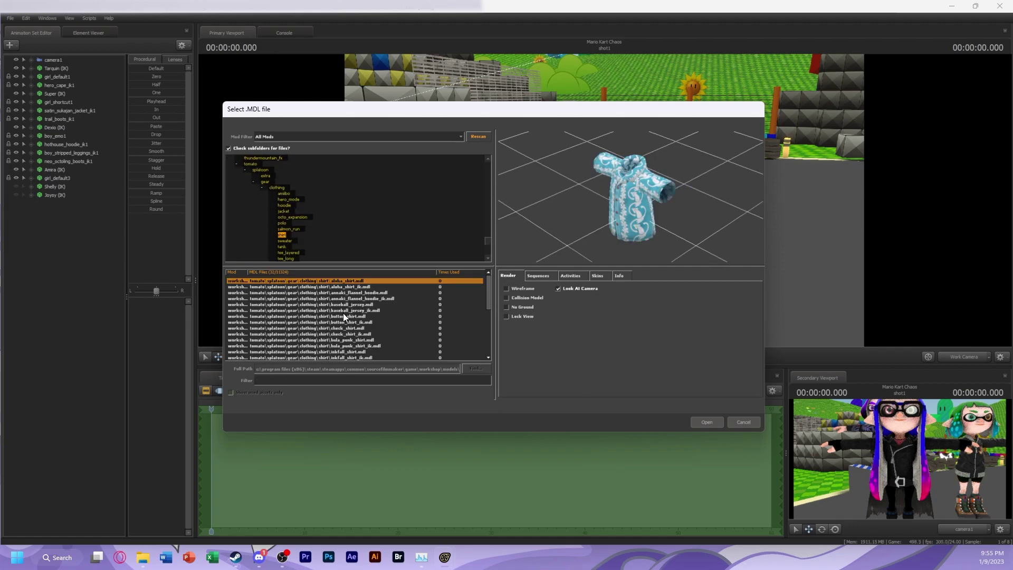
{"action": "left_click", "coordinate": [351, 293]}
{"action": "key", "text": "Down"}
{"action": "key", "text": "Down"}
{"action": "key", "text": "Down"}
{"action": "key", "text": "Down"}
{"action": "key", "text": "Down"}
{"action": "key", "text": "Down"}
{"action": "key", "text": "Down"}
{"action": "key", "text": "Down"}
{"action": "key", "text": "Down"}
{"action": "key", "text": "Down"}
{"action": "key", "text": "Down"}
{"action": "key", "text": "Down"}
{"action": "key", "text": "Down"}
{"action": "key", "text": "Down"}
{"action": "key", "text": "Down"}
{"action": "key", "text": "Down"}
{"action": "key", "text": "Down"}
{"action": "key", "text": "Down"}
{"action": "key", "text": "Down"}
{"action": "key", "text": "Down"}
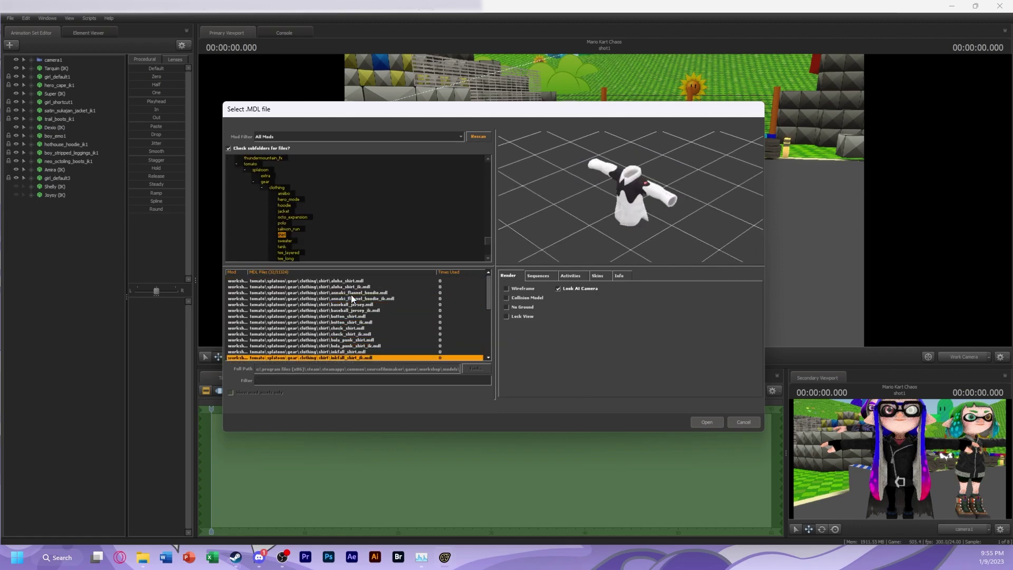
Preview the models in the remaining clothing folders, including the vest folder
{"action": "left_click", "coordinate": [283, 251]}
{"action": "scroll", "coordinate": [288, 229], "scroll_direction": "down", "scroll_amount": 1}
{"action": "left_click", "coordinate": [285, 246]}
{"action": "left_click", "coordinate": [284, 252]}
{"action": "scroll", "coordinate": [280, 211], "scroll_direction": "up", "scroll_amount": 2}
Collapse the clothing subfolders, select the whole clothing folder and filter its models by "ret"
{"action": "left_click", "coordinate": [263, 205]}
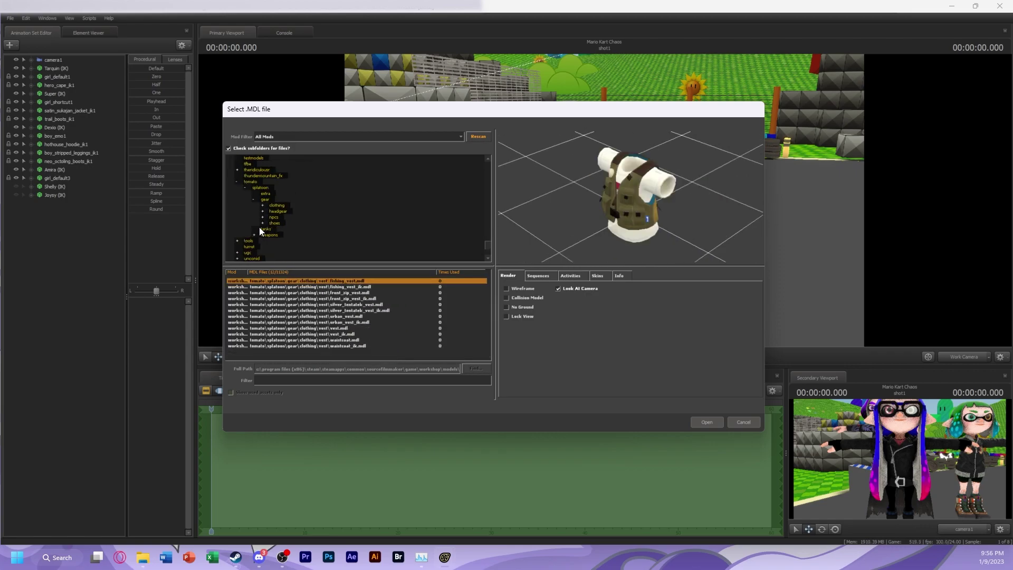
{"action": "left_click", "coordinate": [276, 206]}
{"action": "left_click", "coordinate": [304, 381]}
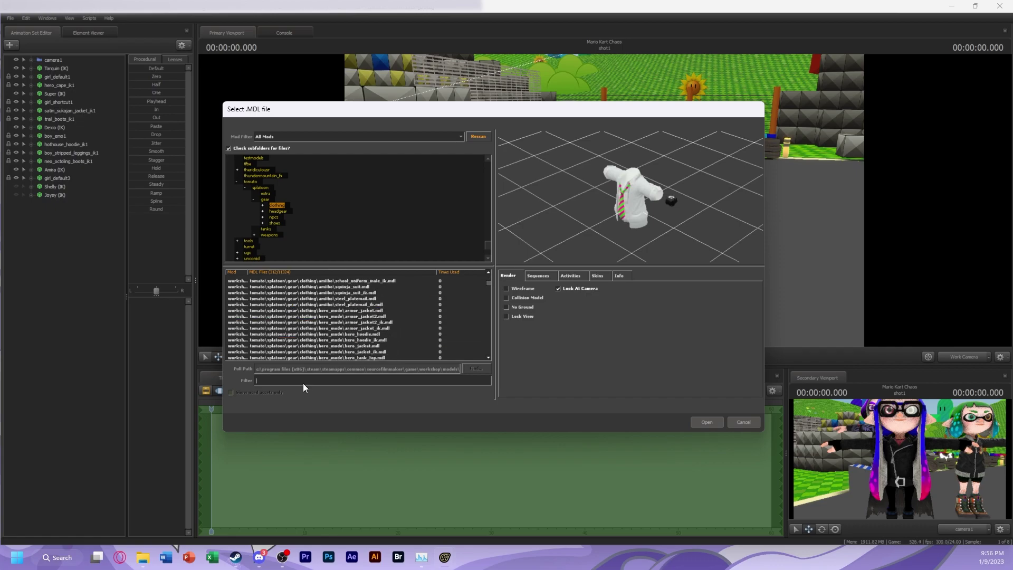
{"action": "type", "text": "ret"}
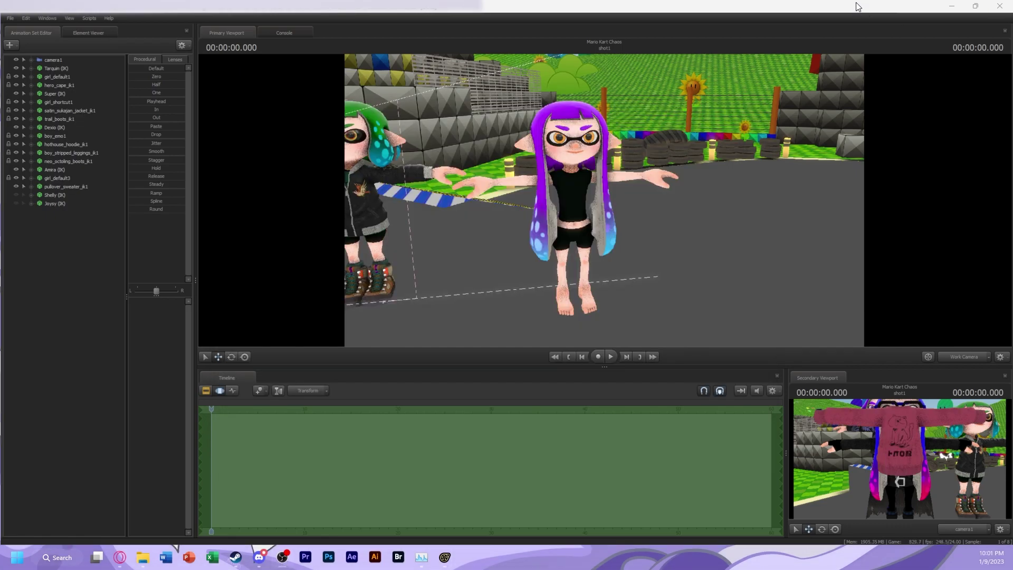
Lock the pullover_sweater_ik1 model onto Amira's body so that she wears it
{"action": "left_click", "coordinate": [62, 187]}
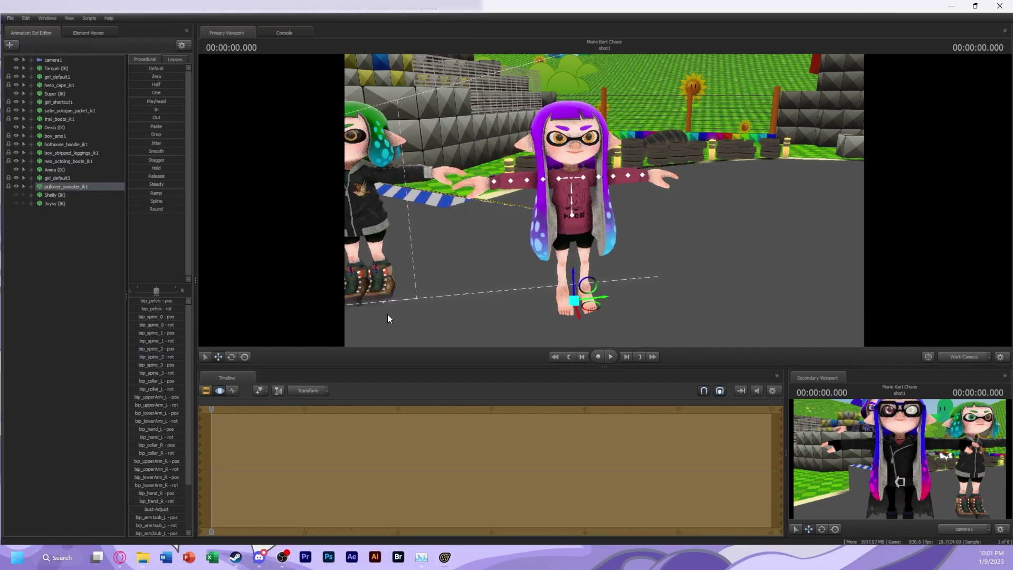
{"action": "left_click", "coordinate": [680, 271]}
Find the clogs with the filter "clog", create an animation set for clogs_ik and lock it onto Amira below her pullover sweater
{"action": "left_click", "coordinate": [9, 45]}
{"action": "left_click", "coordinate": [31, 55]}
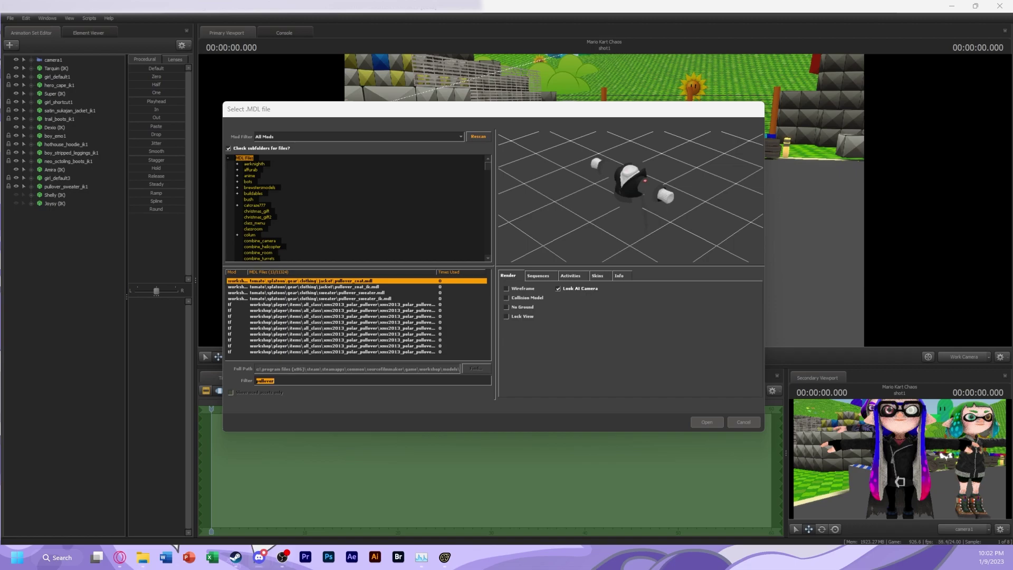
{"action": "type", "text": "ch"}
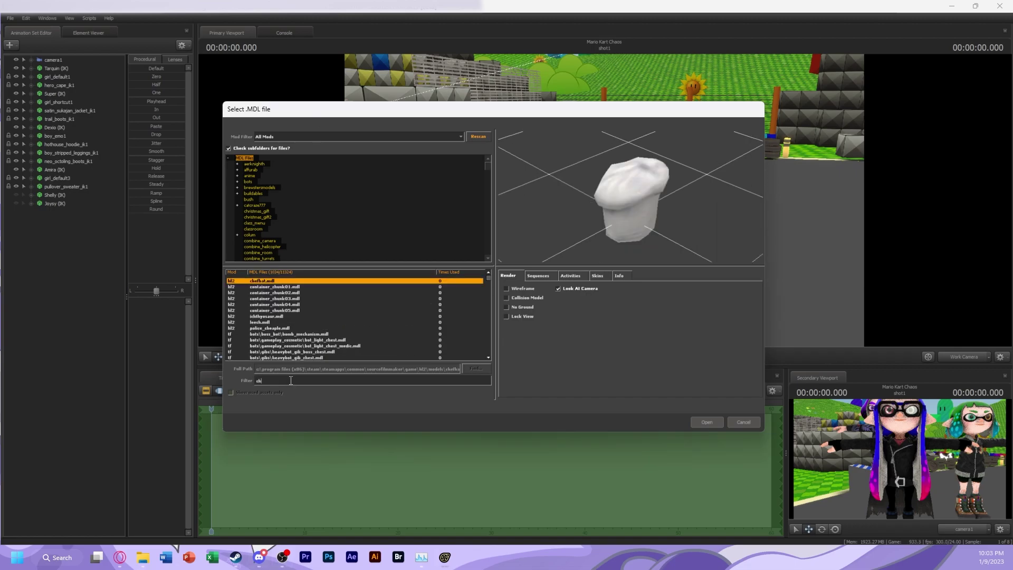
{"action": "type", "text": "oc"}
{"action": "key", "text": "BackSpace"}
{"action": "key", "text": "BackSpace"}
{"action": "key", "text": "BackSpace"}
{"action": "type", "text": "log"}
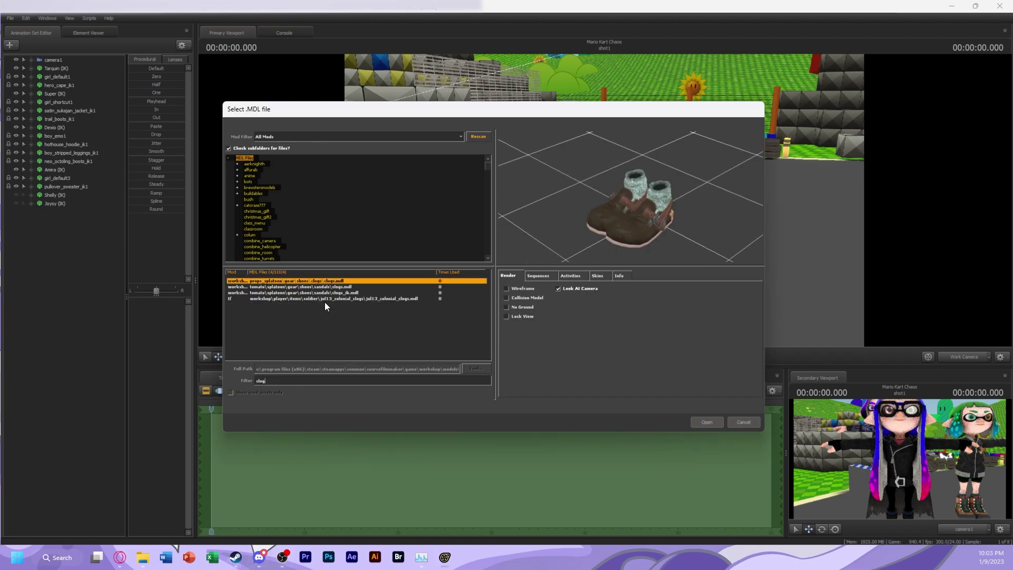
{"action": "left_click", "coordinate": [708, 422]}
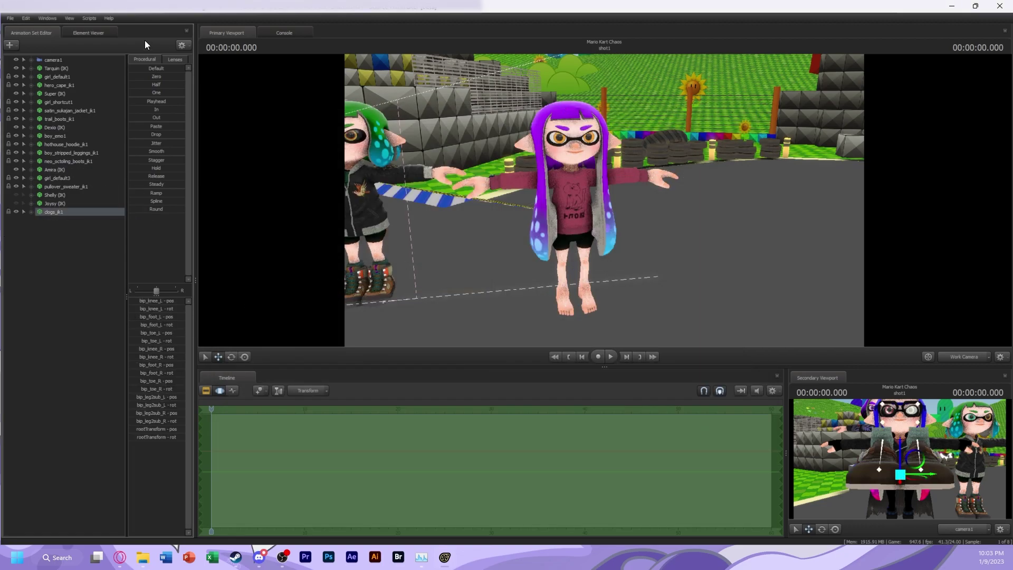
{"action": "left_click_drag", "start_coordinate": [52, 211], "coordinate": [70, 192]}
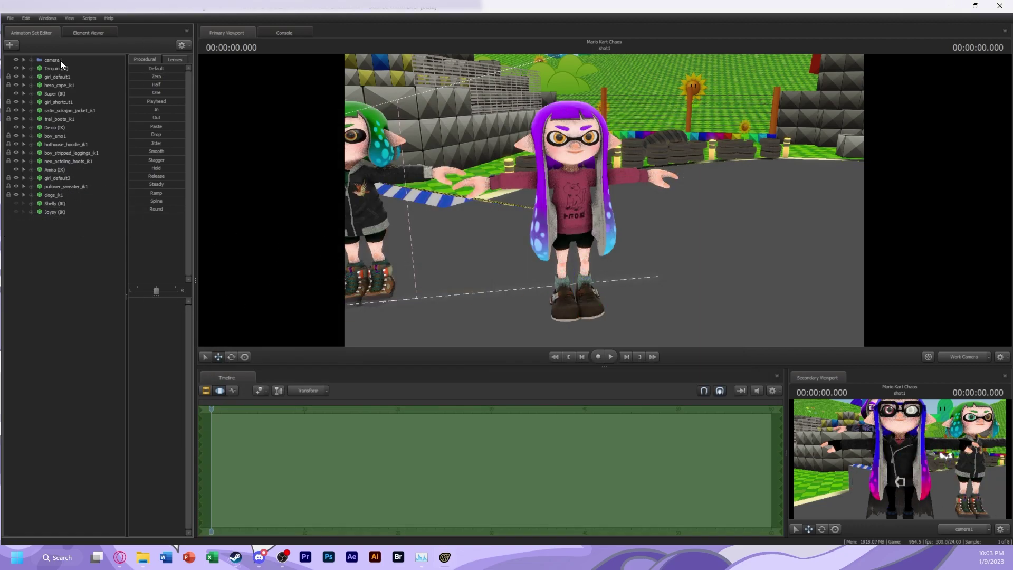
Make the Shelly (IK) character visible in the scene
{"action": "left_click", "coordinate": [17, 203]}
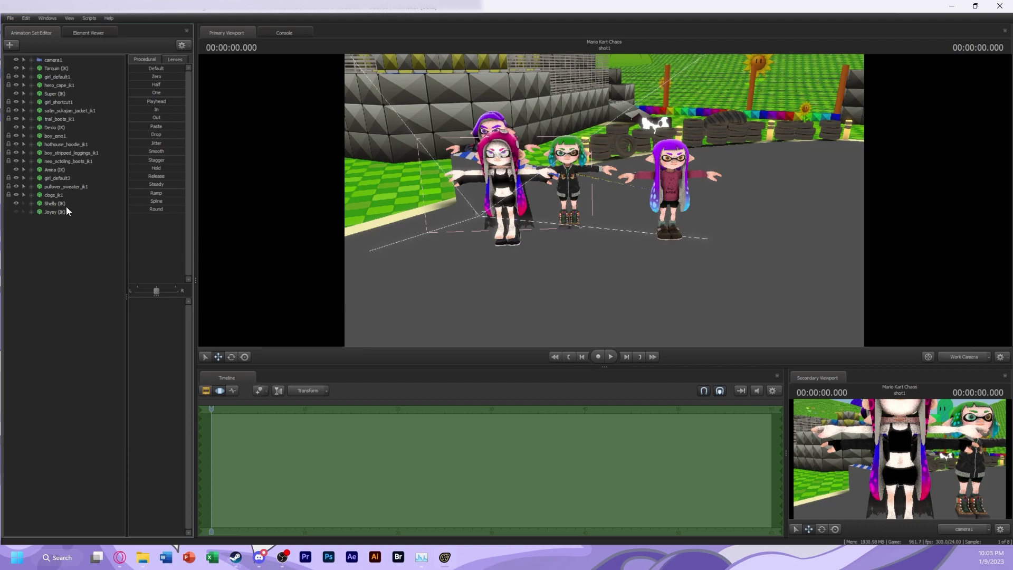
Place the Shelly (IK) model in the gap between the blue-haired and the purple-haired characters
{"action": "left_click", "coordinate": [58, 204]}
{"action": "scroll", "coordinate": [157, 369], "scroll_direction": "down", "scroll_amount": 5}
{"action": "scroll", "coordinate": [160, 301], "scroll_direction": "up", "scroll_amount": 5}
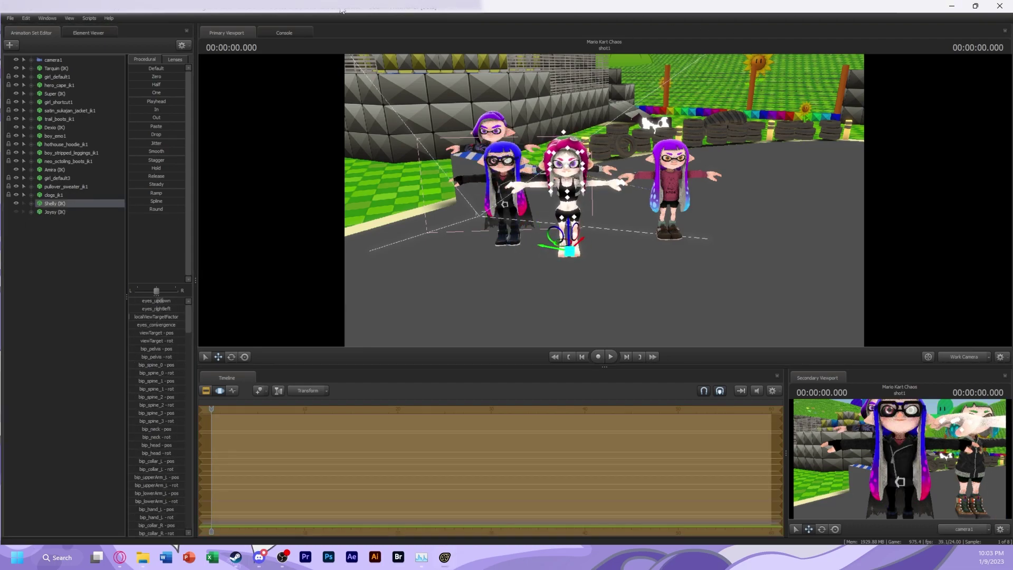
Set the skin of Shelly (IK) to 4 and add override materials to the model
{"action": "right_click", "coordinate": [60, 203]}
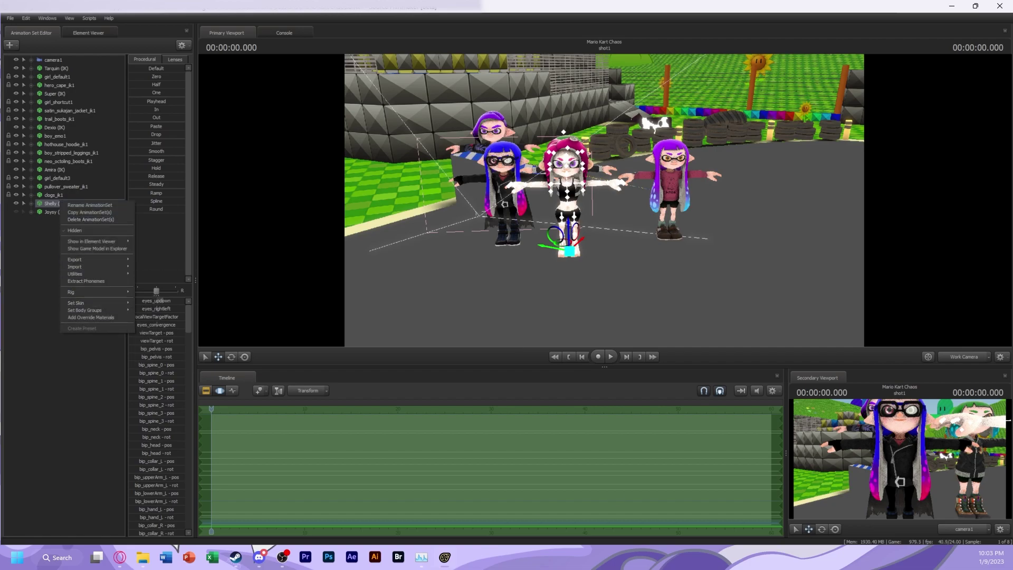
{"action": "key", "text": "Escape"}
{"action": "right_click", "coordinate": [46, 204]}
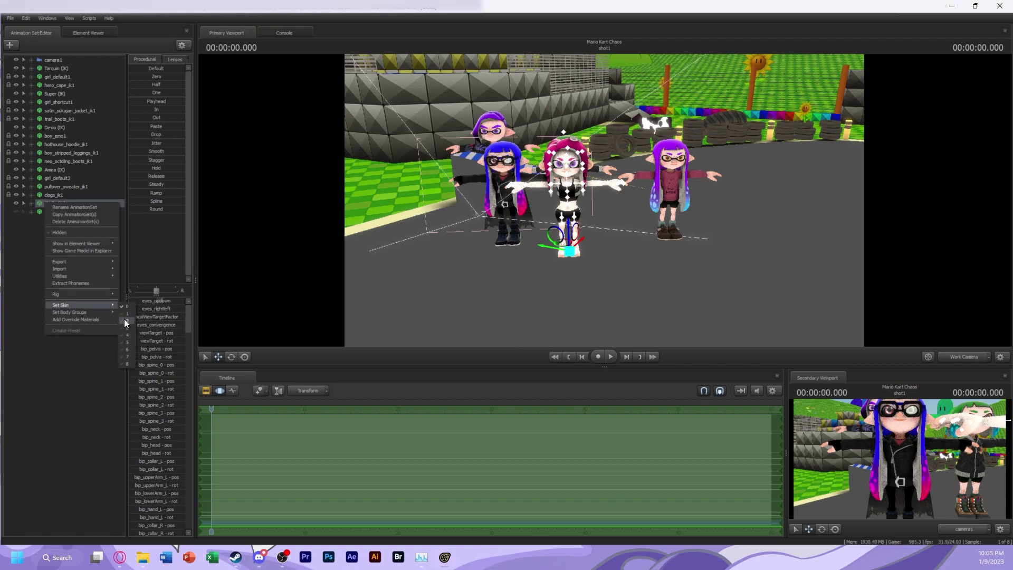
{"action": "left_click", "coordinate": [100, 310]}
{"action": "right_click", "coordinate": [81, 204]}
{"action": "left_click", "coordinate": [158, 317]}
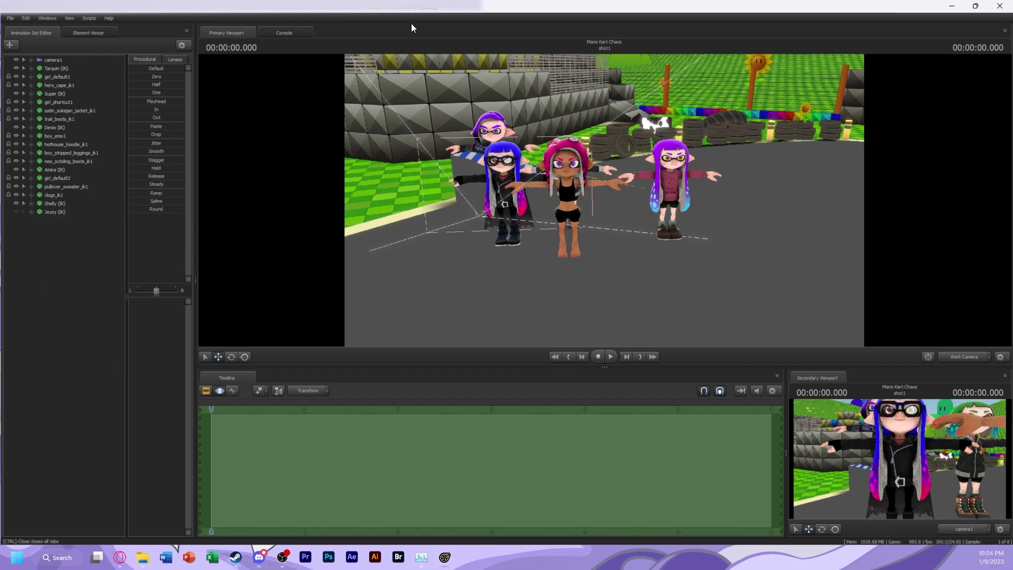
{"action": "right_click", "coordinate": [60, 204]}
{"action": "left_click", "coordinate": [84, 319]}
Show Shelly's model in the Element Viewer and set the $colortint_base of its girl0 hair material to green
{"action": "right_click", "coordinate": [88, 202]}
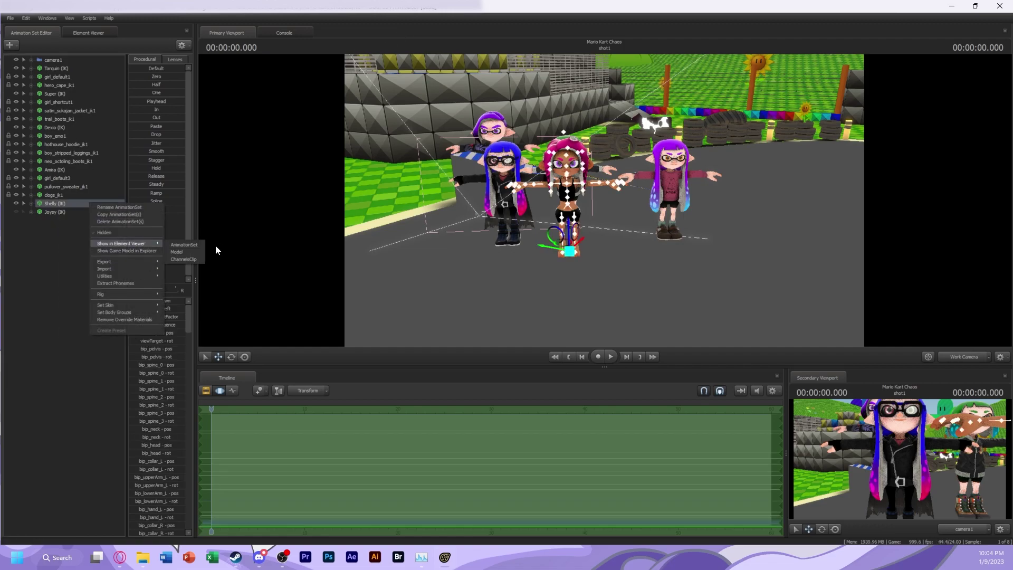
{"action": "left_click", "coordinate": [213, 244]}
{"action": "left_click", "coordinate": [24, 274]}
{"action": "left_click", "coordinate": [121, 297]}
{"action": "left_click_drag", "start_coordinate": [218, 323], "coordinate": [220, 358]}
{"action": "left_click", "coordinate": [44, 304]}
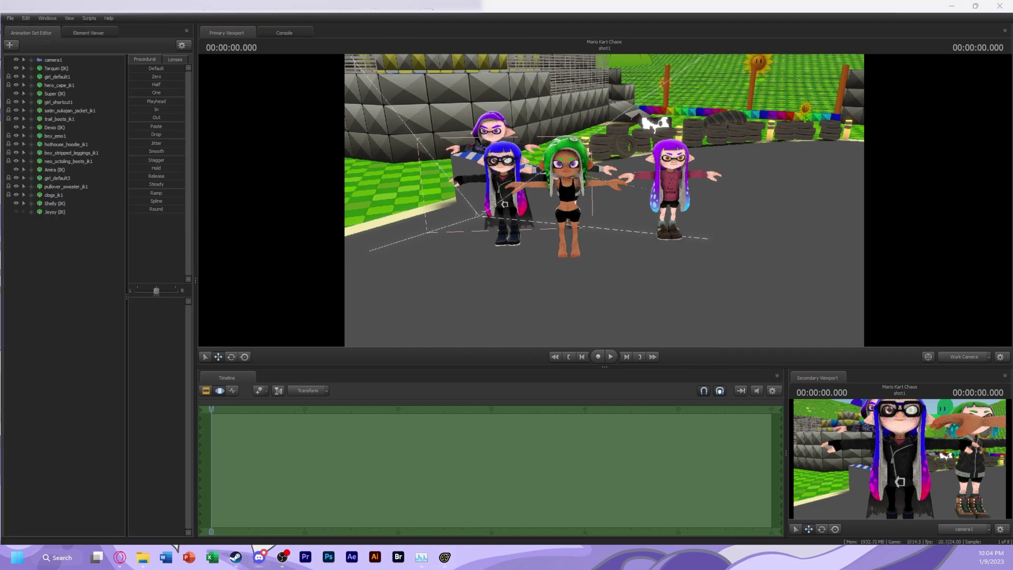
Add an animation set for the model girl_stripped_leggings_ik.mdl
{"action": "left_click", "coordinate": [10, 45]}
{"action": "left_click", "coordinate": [48, 58]}
{"action": "type", "text": "girl_st"}
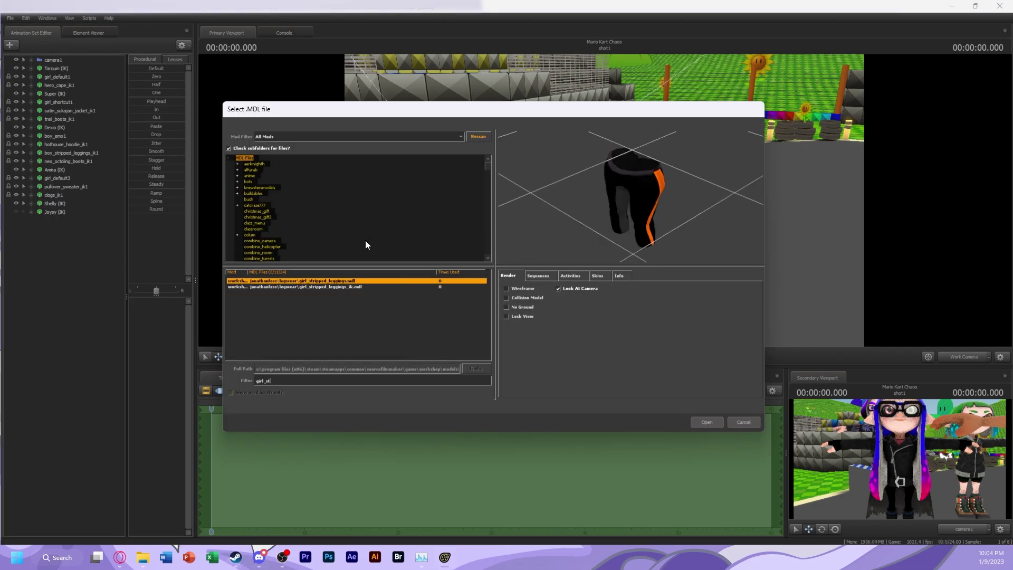
{"action": "left_click", "coordinate": [317, 286]}
{"action": "left_click", "coordinate": [699, 420]}
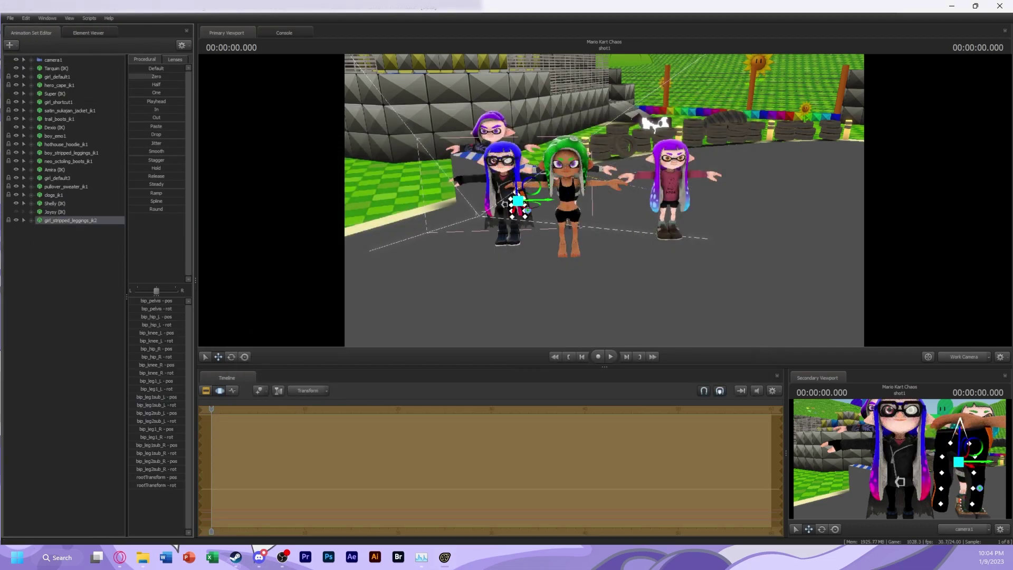
Search the model library for "hoodie" and add an animation set for hoodie_ik.mdl
{"action": "left_click", "coordinate": [9, 45]}
{"action": "left_click", "coordinate": [48, 58]}
{"action": "type", "text": "grey_"}
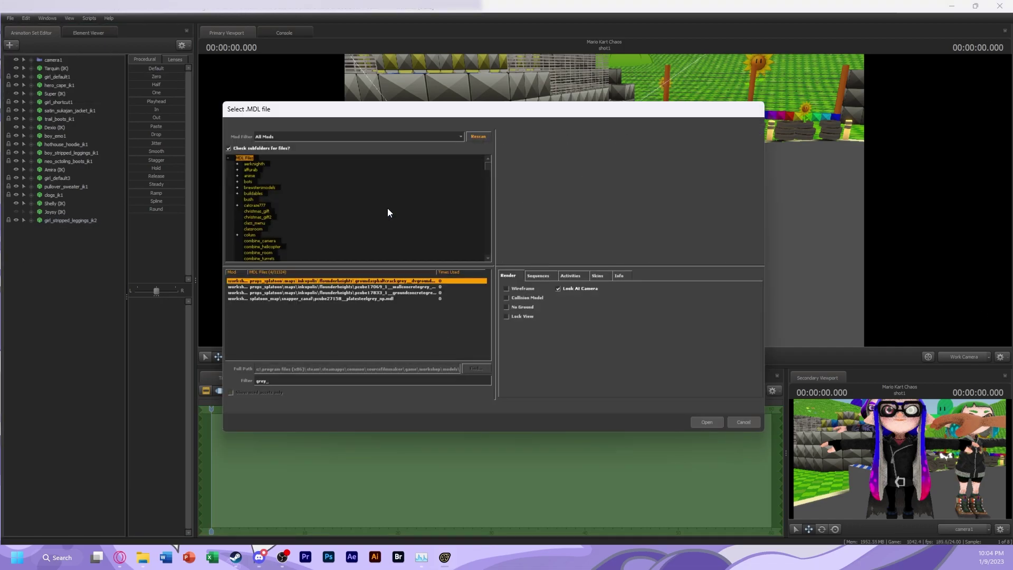
{"action": "key", "text": "BackSpace"}
{"action": "key", "text": "BackSpace"}
{"action": "key", "text": "BackSpace"}
{"action": "key", "text": "BackSpace"}
{"action": "key", "text": "BackSpace"}
{"action": "type", "text": "hoodie"}
{"action": "left_click", "coordinate": [303, 293]}
{"action": "left_click", "coordinate": [299, 310]}
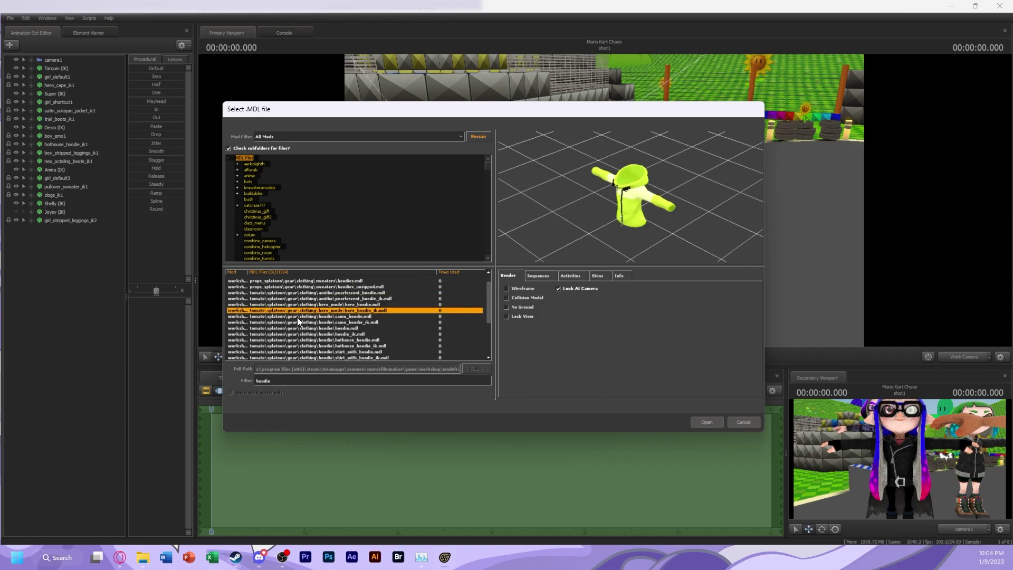
{"action": "left_click", "coordinate": [297, 318]}
{"action": "left_click", "coordinate": [598, 275]}
{"action": "left_click", "coordinate": [707, 422]}
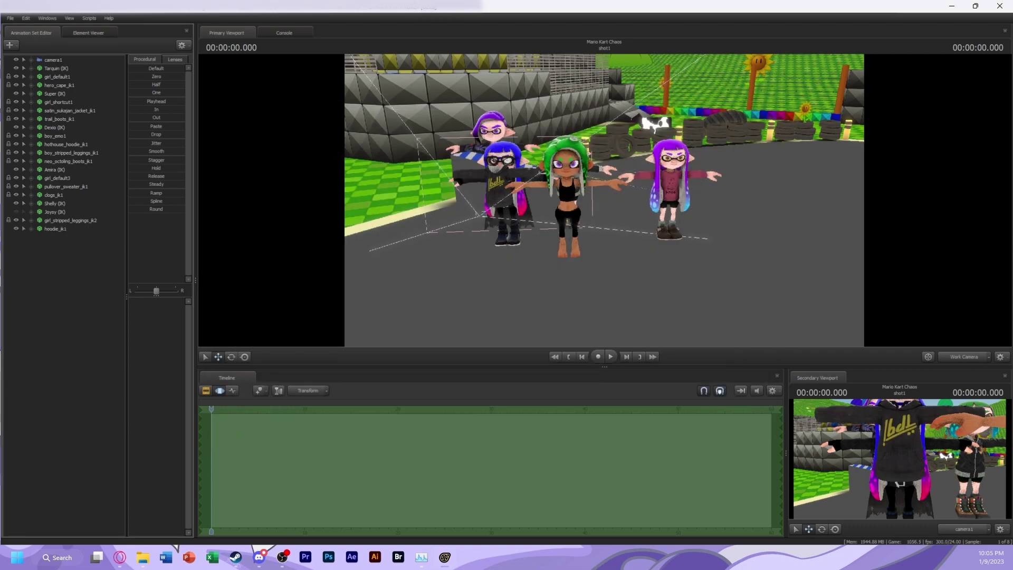
Switch the hoodie to its grey skin and attach it to Shelly (IK)
{"action": "right_click", "coordinate": [57, 227]}
{"action": "left_click", "coordinate": [137, 335]}
{"action": "mouse_move", "coordinate": [56, 223]}
{"action": "left_mouse_down"}
{"action": "mouse_move", "coordinate": [62, 200]}
{"action": "mouse_move", "coordinate": [64, 216]}
{"action": "left_mouse_up"}
{"action": "left_click", "coordinate": [46, 316]}
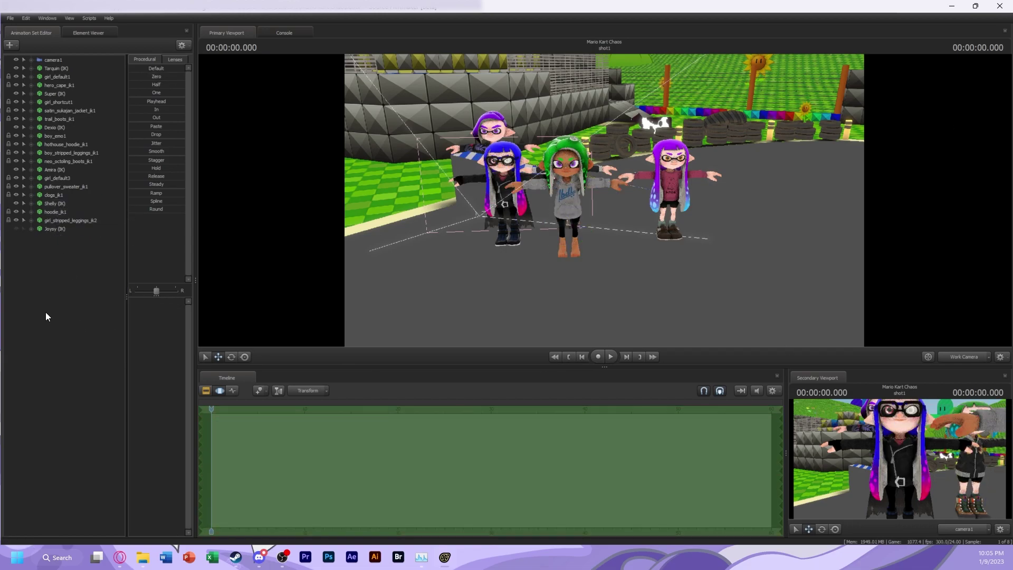
Add an animation set for the dakroniks_ik shoe model
{"action": "left_click", "coordinate": [9, 44]}
{"action": "left_click", "coordinate": [31, 59]}
{"action": "scroll", "coordinate": [335, 338], "scroll_direction": "down", "scroll_amount": 15}
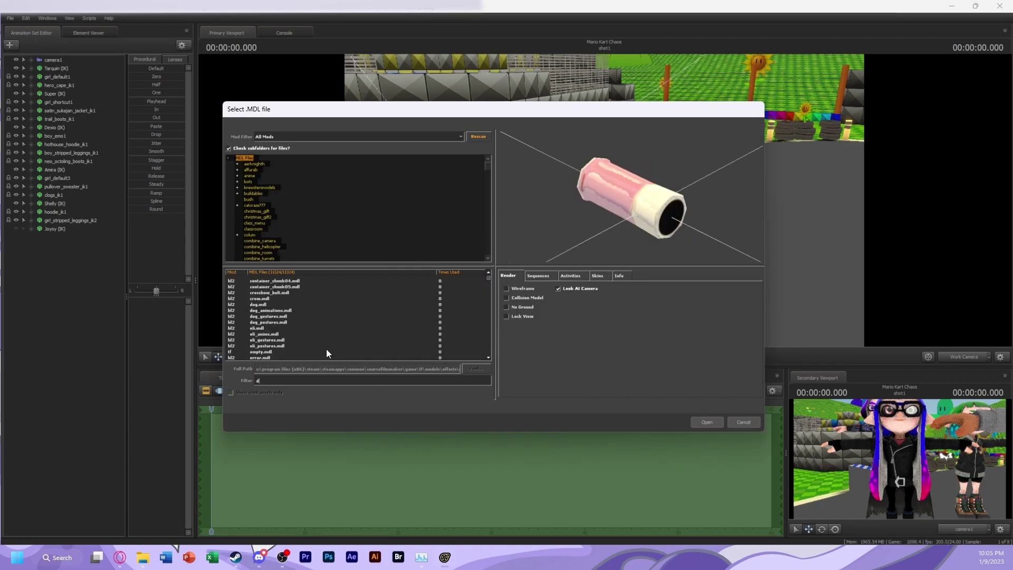
{"action": "left_click", "coordinate": [706, 423]}
Attach the dakroniks shoes to Shelly (IK) and switch them to the turquoise skin
{"action": "left_click", "coordinate": [55, 229]}
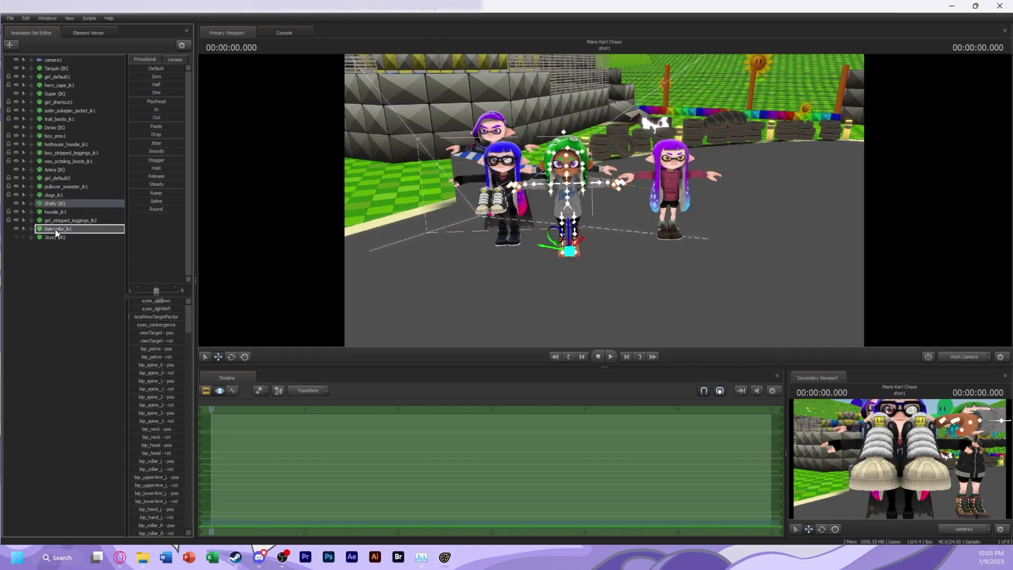
{"action": "right_click", "coordinate": [63, 228]}
{"action": "left_click", "coordinate": [79, 344]}
{"action": "right_click", "coordinate": [58, 229]}
{"action": "key", "text": "Escape"}
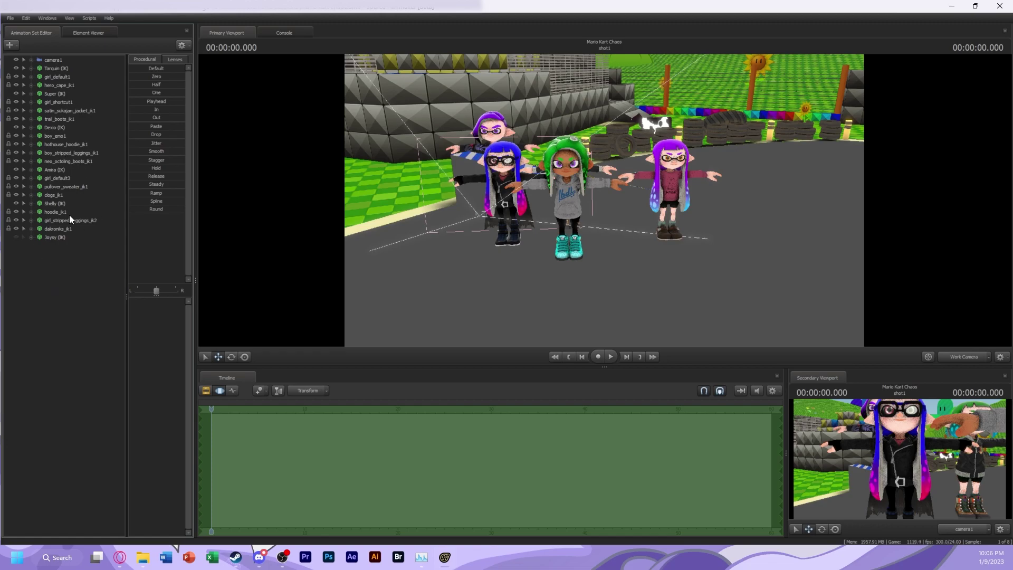
Show Shelly's model in the Element Viewer and set the $colortint_base of its girl0 hair material to pink
{"action": "left_click_drag", "start_coordinate": [823, 144], "coordinate": [822, 145]}
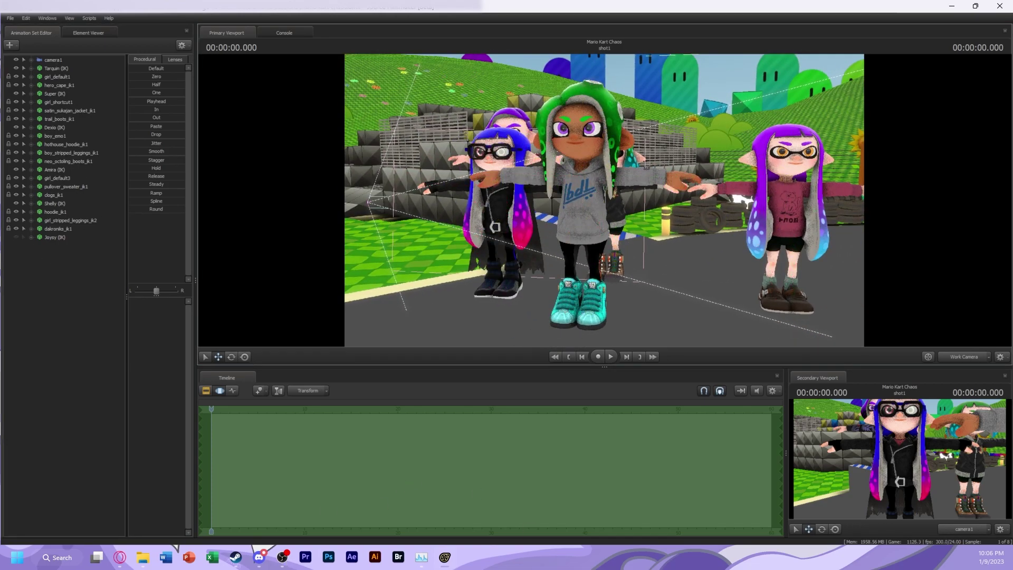
{"action": "right_click", "coordinate": [64, 206]}
{"action": "left_click", "coordinate": [104, 253]}
{"action": "left_click", "coordinate": [17, 237]}
{"action": "left_click", "coordinate": [25, 274]}
{"action": "left_click", "coordinate": [122, 298]}
{"action": "left_click_drag", "start_coordinate": [214, 359], "coordinate": [221, 328]}
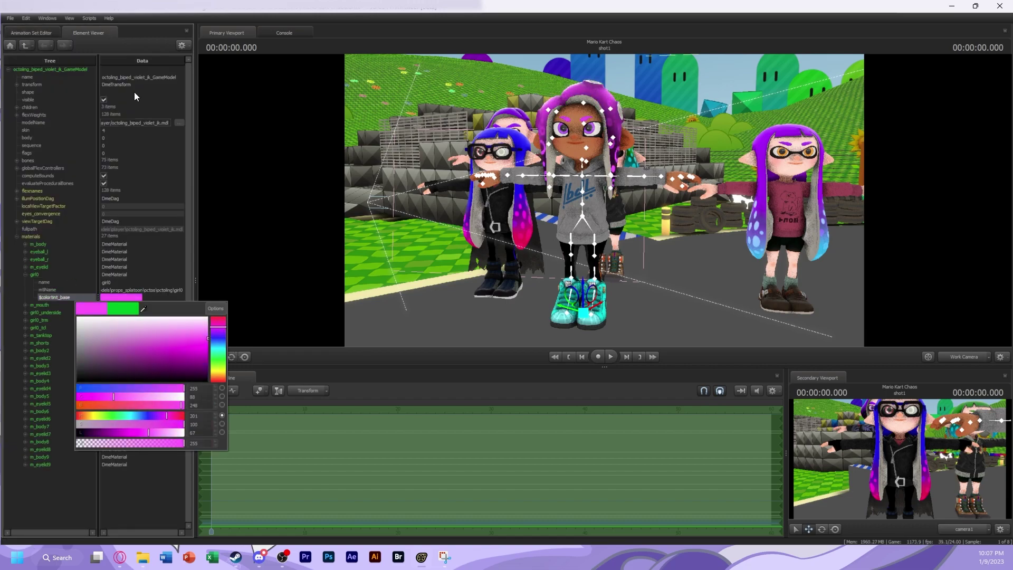
{"action": "left_click", "coordinate": [34, 276]}
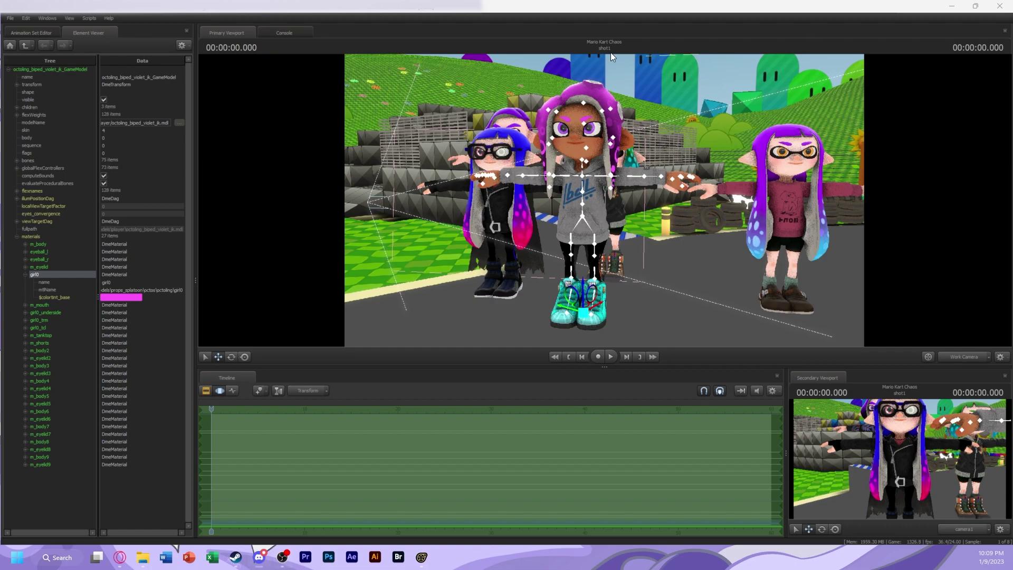
{"action": "left_click", "coordinate": [122, 297]}
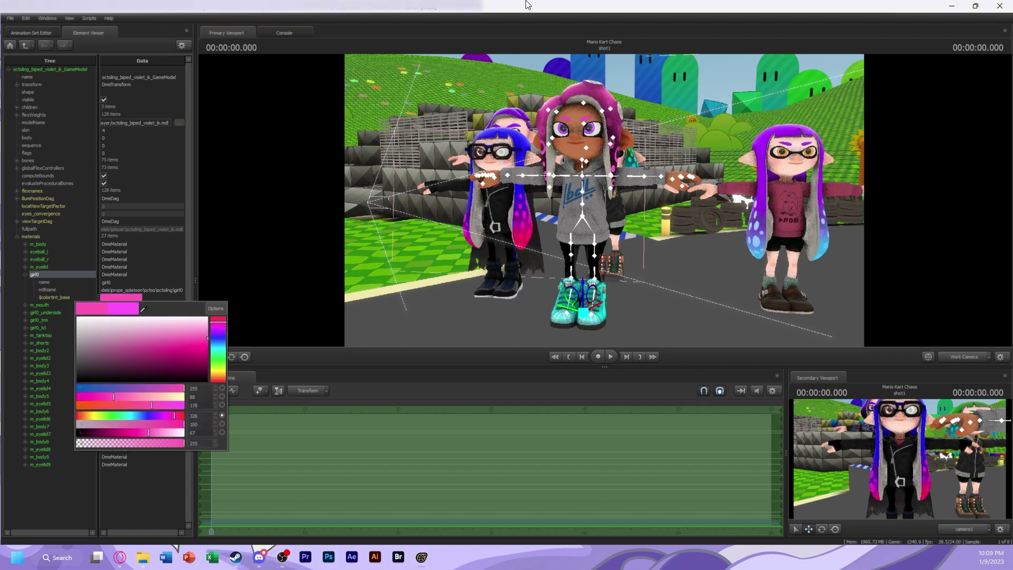
{"action": "left_click", "coordinate": [466, 69]}
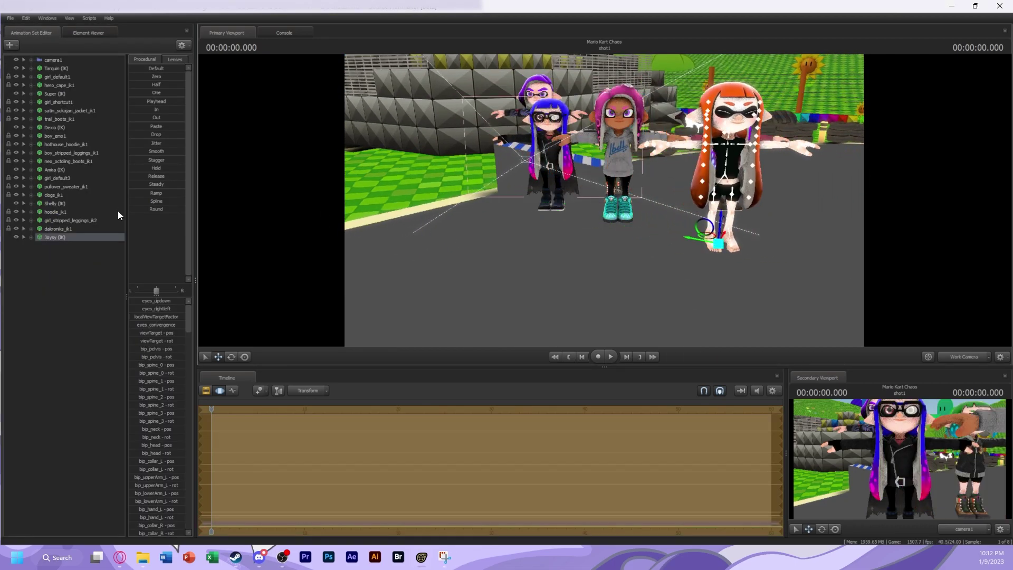
{"action": "left_click", "coordinate": [10, 18]}
{"action": "key", "text": "Escape"}
{"action": "scroll", "coordinate": [157, 422], "scroll_direction": "down", "scroll_amount": 12}
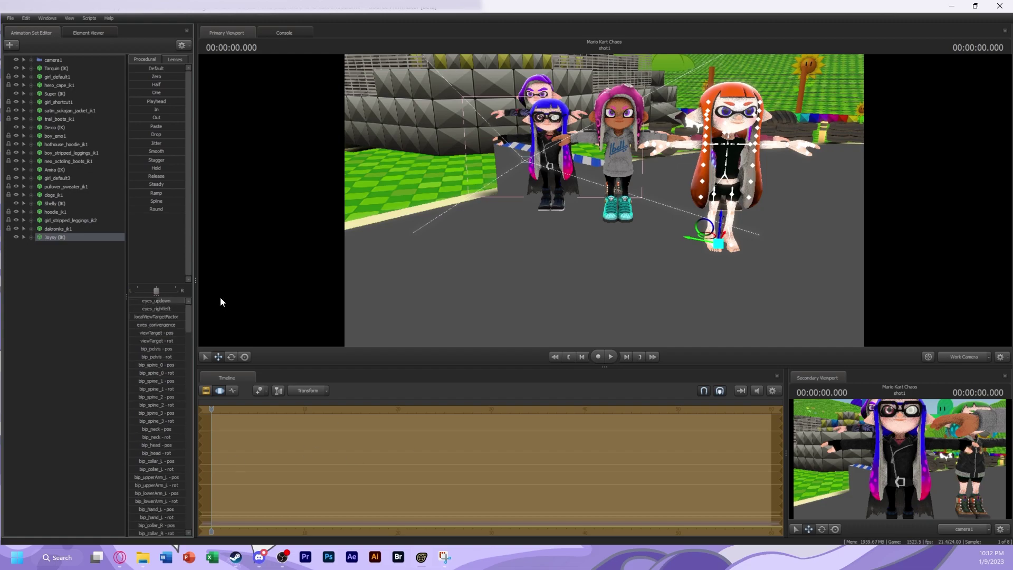
{"action": "left_click", "coordinate": [39, 303]}
Examine the materials of Tarquin (IK)'s model in the Element Viewer, then return to the animation sets
{"action": "right_click", "coordinate": [65, 67]}
{"action": "left_click", "coordinate": [154, 112]}
{"action": "left_click", "coordinate": [16, 229]}
{"action": "left_click", "coordinate": [25, 267]}
{"action": "left_click", "coordinate": [32, 33]}
Add override materials to Joysy (IK) and expand its model's materials in the Element Viewer
{"action": "right_click", "coordinate": [55, 238]}
{"action": "left_click", "coordinate": [71, 353]}
{"action": "right_click", "coordinate": [71, 239]}
{"action": "left_click", "coordinate": [84, 341]}
{"action": "right_click", "coordinate": [71, 239]}
{"action": "left_click", "coordinate": [156, 280]}
{"action": "left_click", "coordinate": [16, 236]}
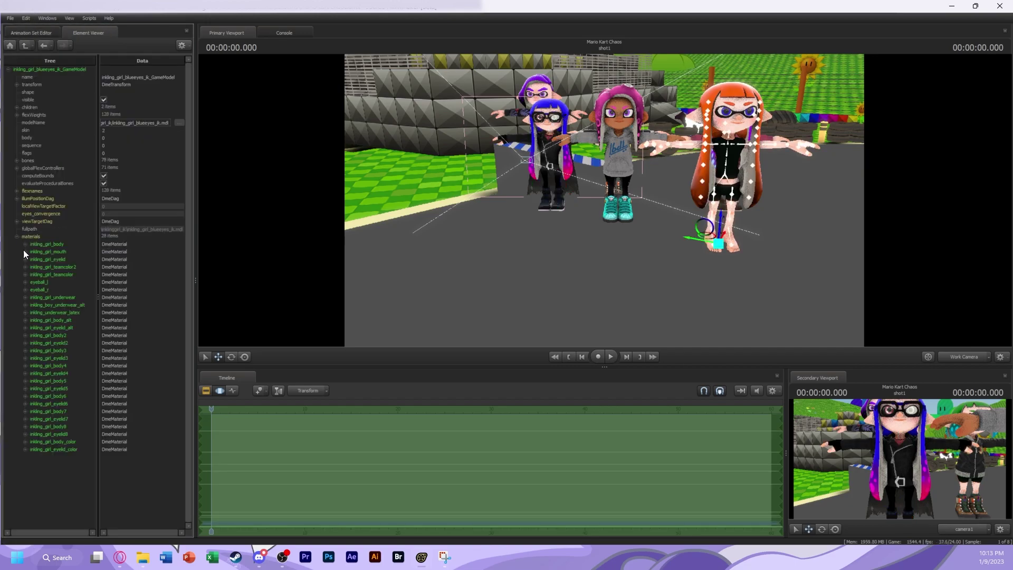
Tint Joysy's hair blue and try to add an attribute to the inkling_girl_underwear material
{"action": "left_click", "coordinate": [25, 275]}
{"action": "left_click", "coordinate": [54, 297]}
{"action": "right_click", "coordinate": [55, 289]}
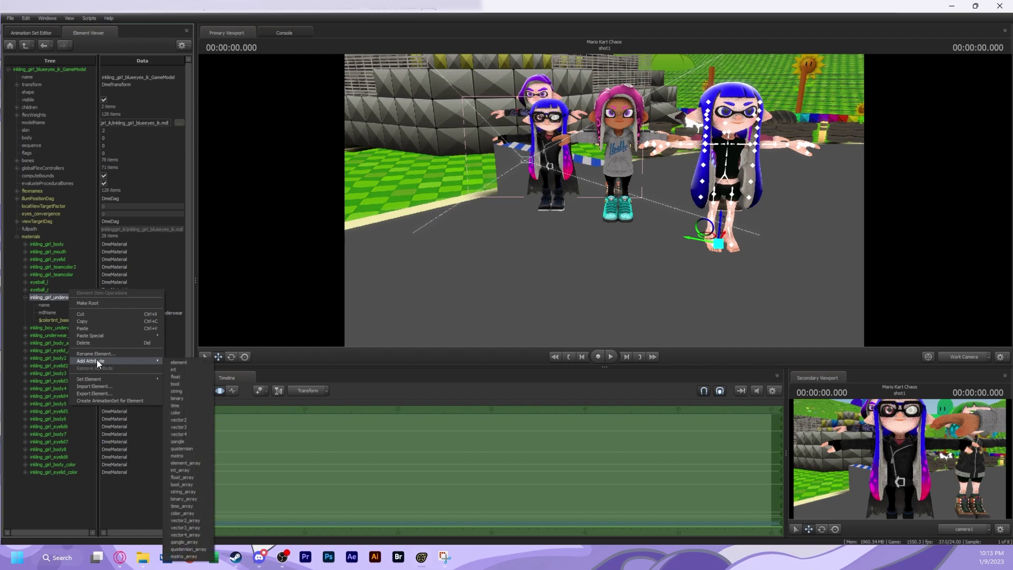
{"action": "left_click", "coordinate": [179, 362]}
{"action": "right_click", "coordinate": [55, 246]}
{"action": "left_click", "coordinate": [71, 262]}
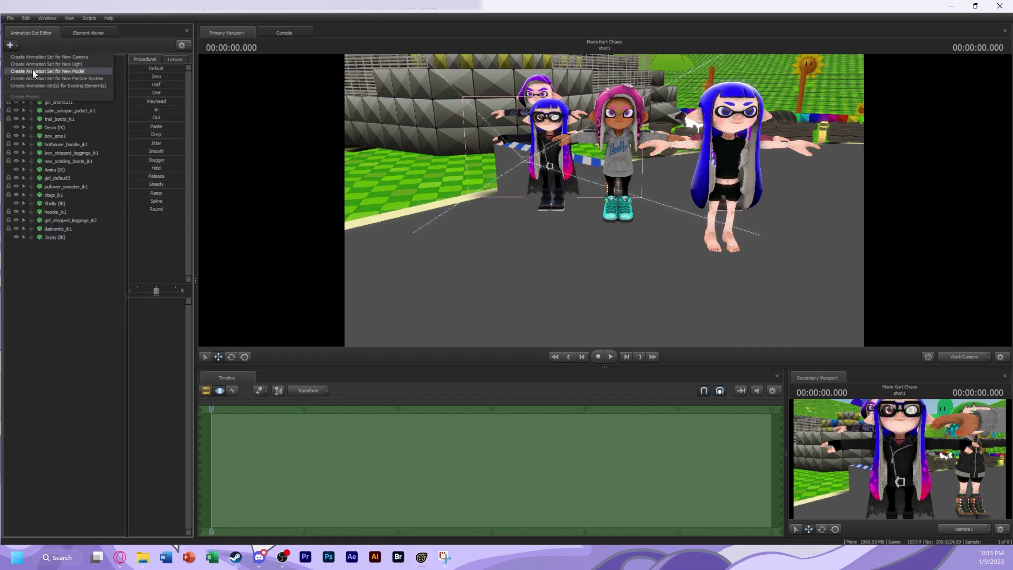
Add an animation set for the model inkling_girl_alt_blueeyes_ik.mdl
{"action": "left_click", "coordinate": [32, 70]}
{"action": "type", "text": "_girl_b"}
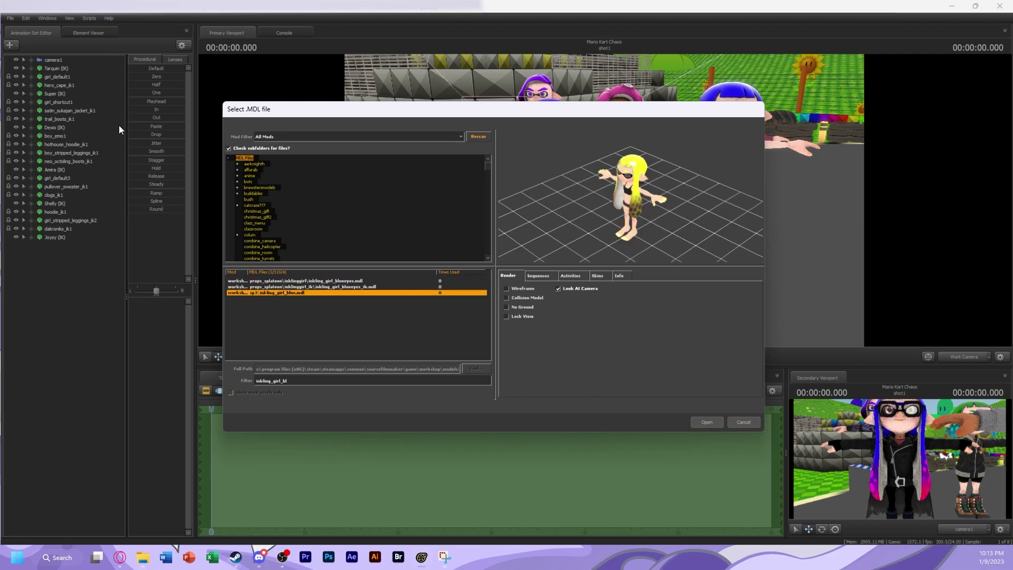
{"action": "key", "text": "BackSpace"}
{"action": "left_click", "coordinate": [353, 298]}
{"action": "left_click", "coordinate": [354, 304]}
{"action": "left_click", "coordinate": [706, 424]}
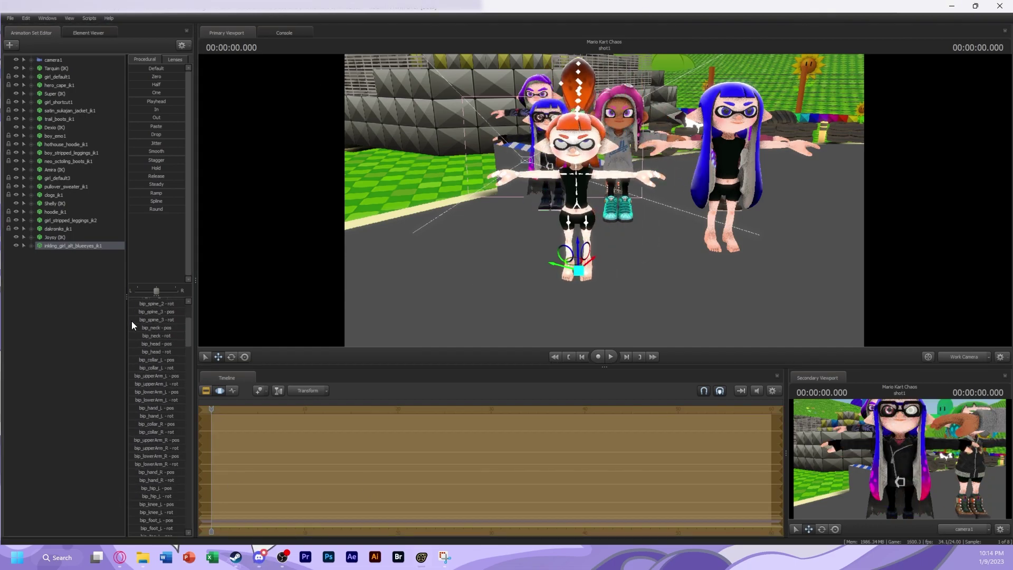
Delete the old Joysy (IK) animation set and rename the inkling_girl_alt_blueeyes_ik1 set as "Joysy (IK)"
{"action": "left_click", "coordinate": [69, 264]}
{"action": "right_click", "coordinate": [62, 237]}
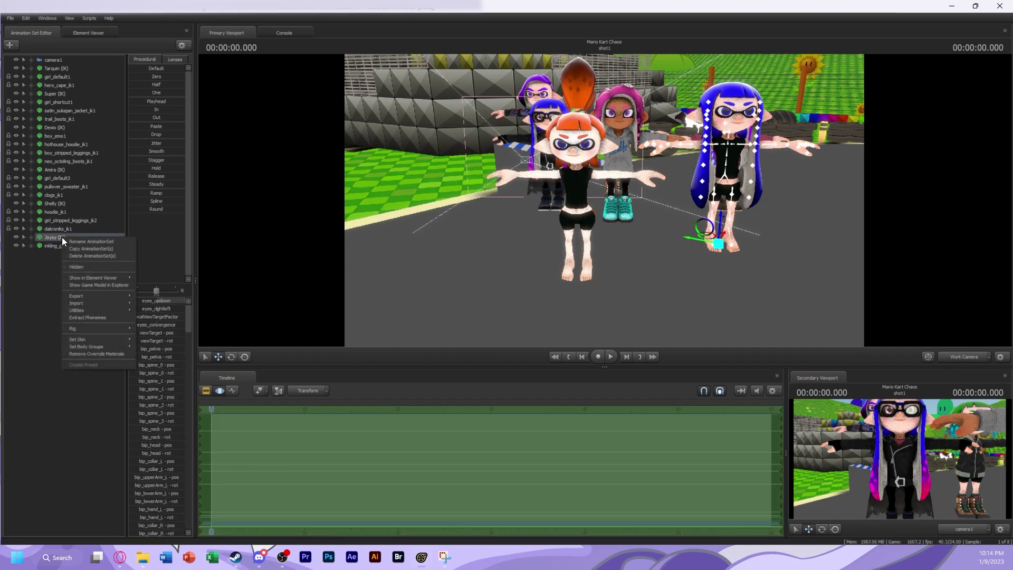
{"action": "left_click", "coordinate": [84, 244]}
{"action": "type", "text": "Joysy (IK"}
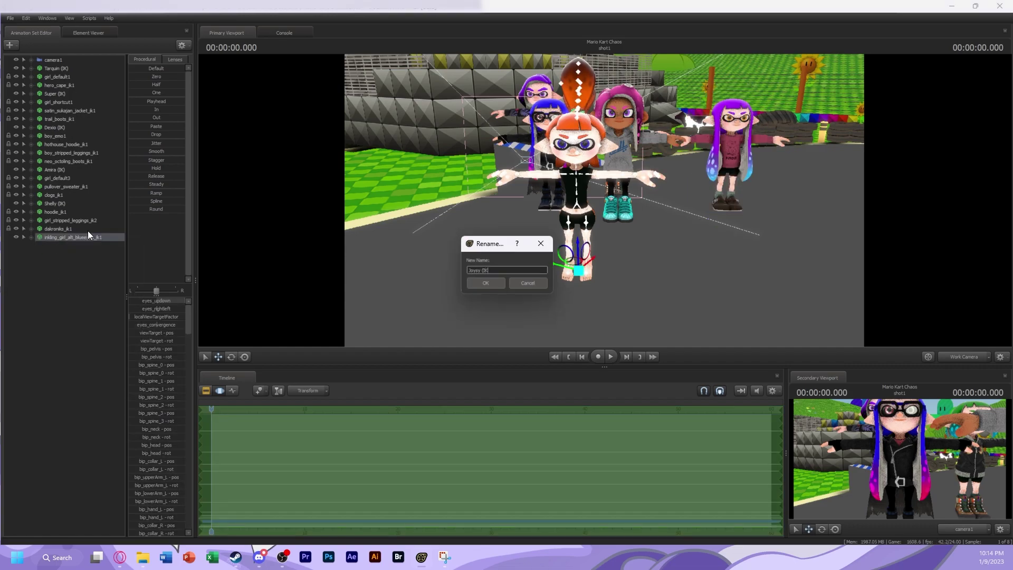
{"action": "type", "text": ")"}
{"action": "key", "text": "Return"}
Set the new Joysy (IK) model's skin to 2, add override materials and expand its materials in the Element Viewer
{"action": "right_click", "coordinate": [52, 237]}
{"action": "left_click", "coordinate": [105, 337]}
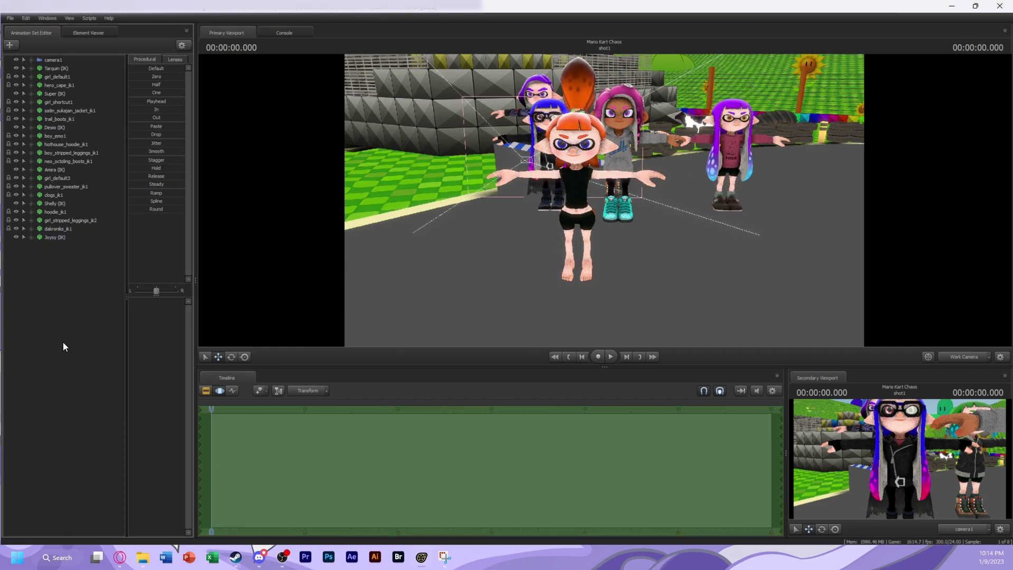
{"action": "right_click", "coordinate": [57, 239]}
{"action": "left_click", "coordinate": [65, 235]}
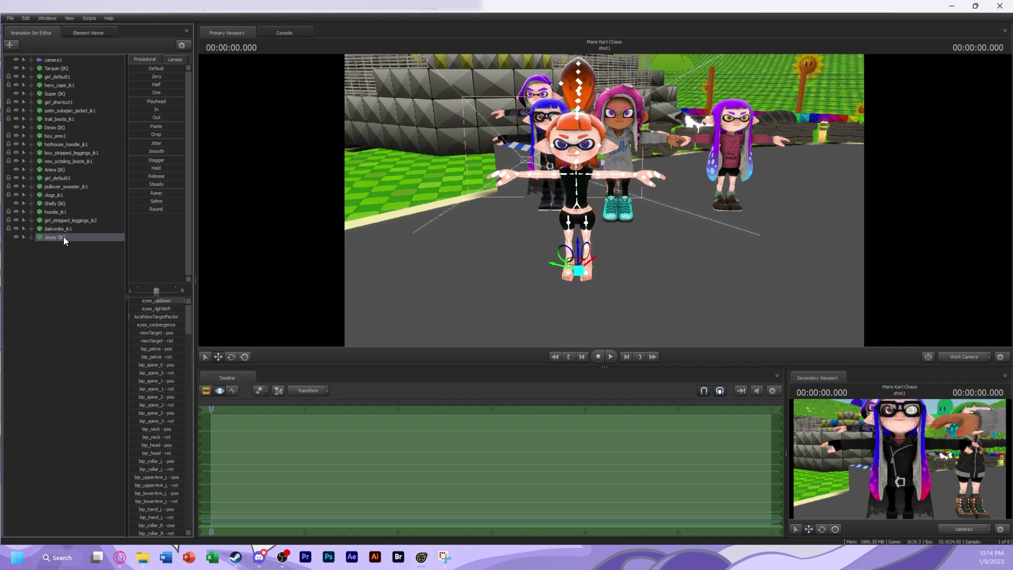
{"action": "left_click", "coordinate": [16, 237]}
Add a float attribute named $alpha with value 0 to the inkling_girl_teamcolor_alt material
{"action": "right_click", "coordinate": [42, 298]}
{"action": "mouse_move", "coordinate": [135, 359]}
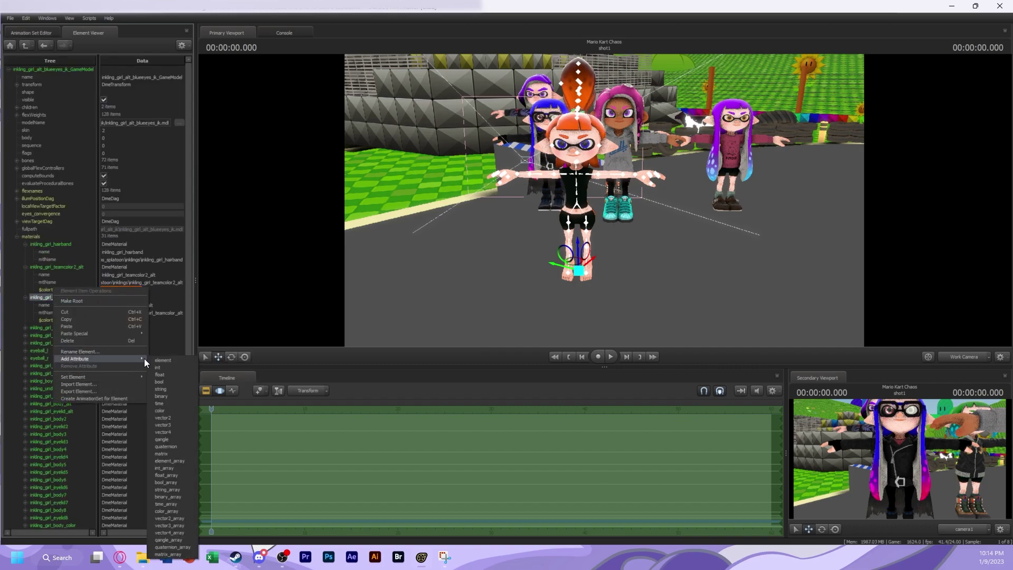
{"action": "left_click", "coordinate": [160, 375]}
{"action": "type", "text": "$alpha"}
{"action": "key", "text": "Return"}
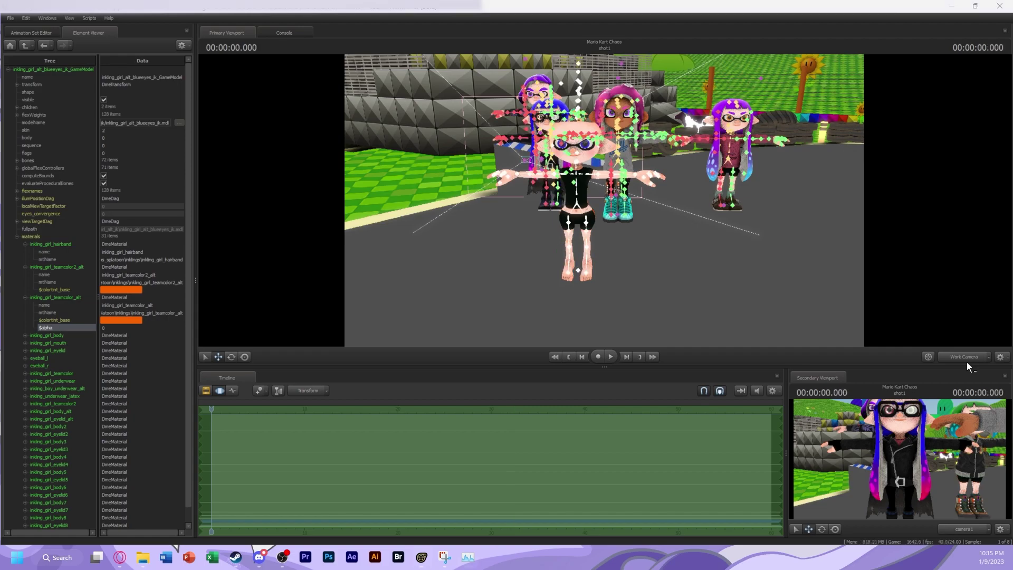
View the scene through the work camera and show Tarquin (IK)'s model in the Element Viewer
{"action": "left_click", "coordinate": [953, 357]}
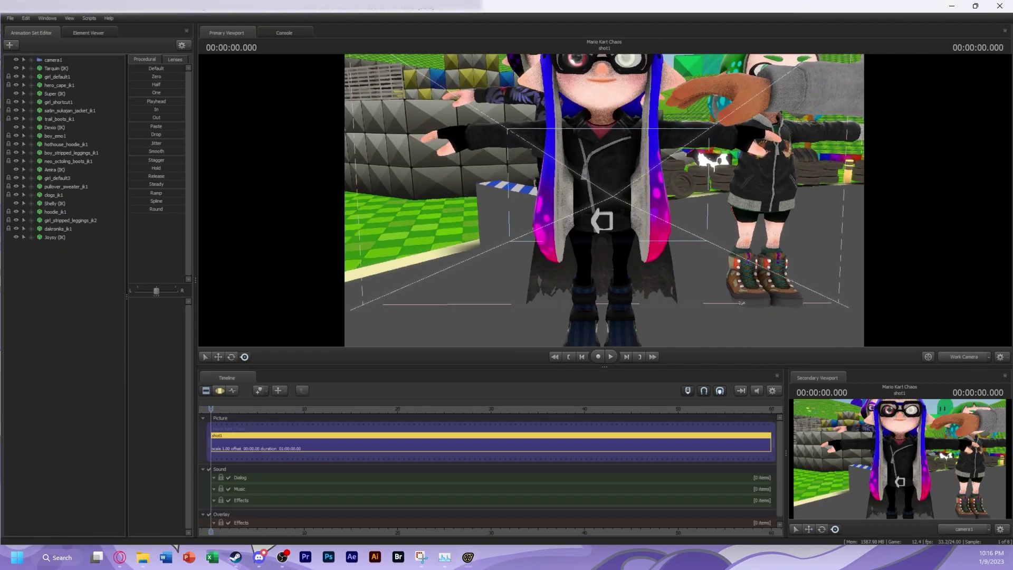
{"action": "left_click", "coordinate": [65, 73]}
{"action": "right_click", "coordinate": [65, 74]}
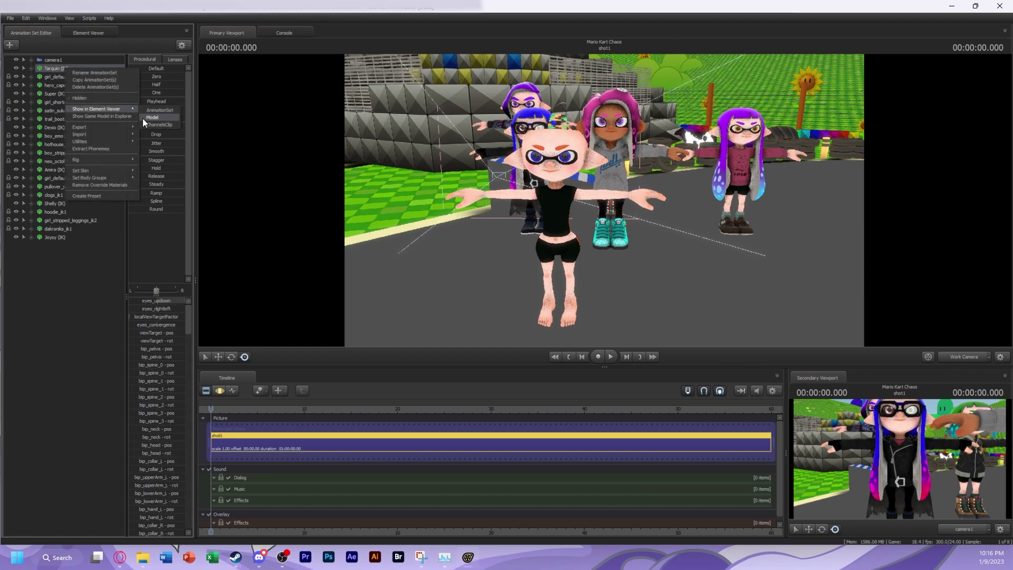
{"action": "left_click", "coordinate": [143, 118]}
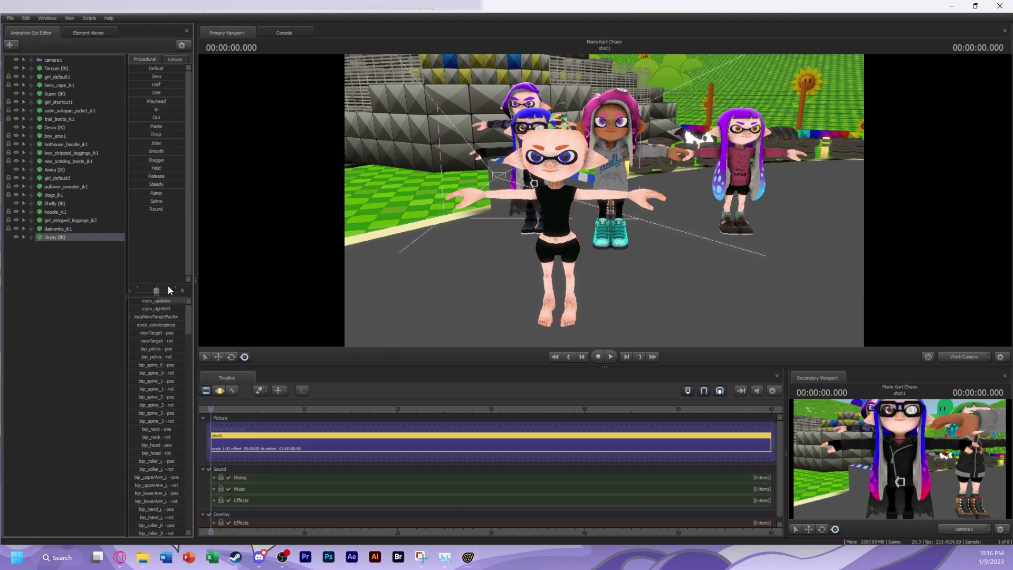
Recolour Joysy (IK)'s inkling_girl_teamcolor material blue and create an animation set for the girl_bangs hair model
{"action": "left_click", "coordinate": [26, 297]}
{"action": "left_click", "coordinate": [54, 320]}
{"action": "left_click", "coordinate": [31, 33]}
{"action": "left_click", "coordinate": [10, 45]}
{"action": "left_click", "coordinate": [26, 70]}
{"action": "type", "text": "girl_"}
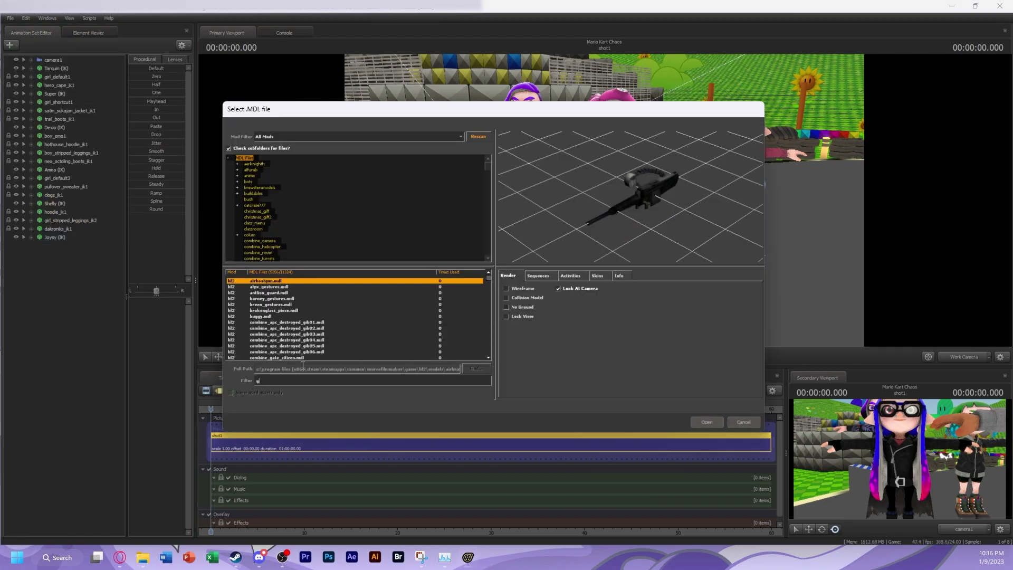
{"action": "scroll", "coordinate": [377, 312], "scroll_direction": "down", "scroll_amount": 3}
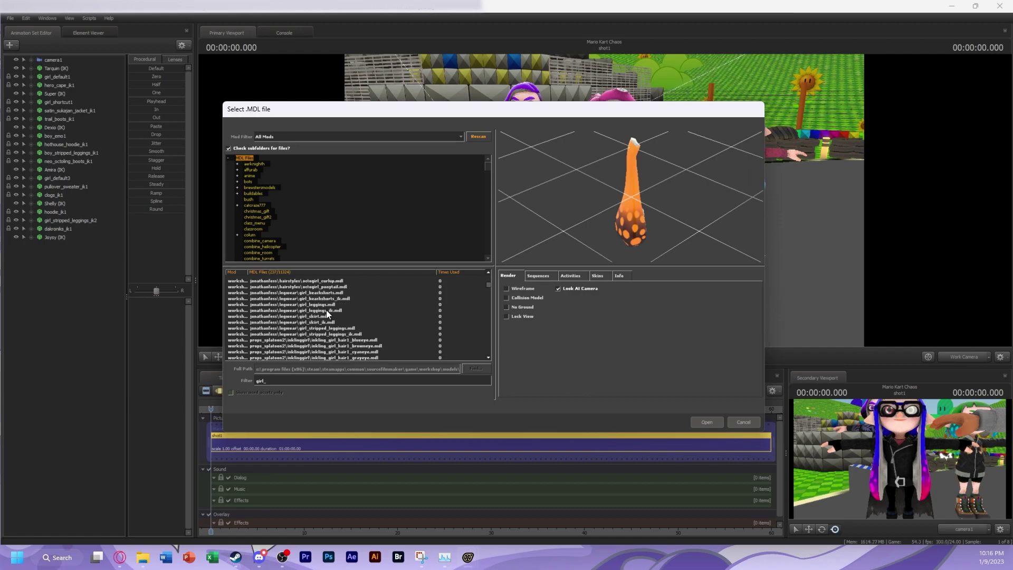
{"action": "left_click", "coordinate": [333, 317]}
{"action": "double_click", "coordinate": [330, 310]}
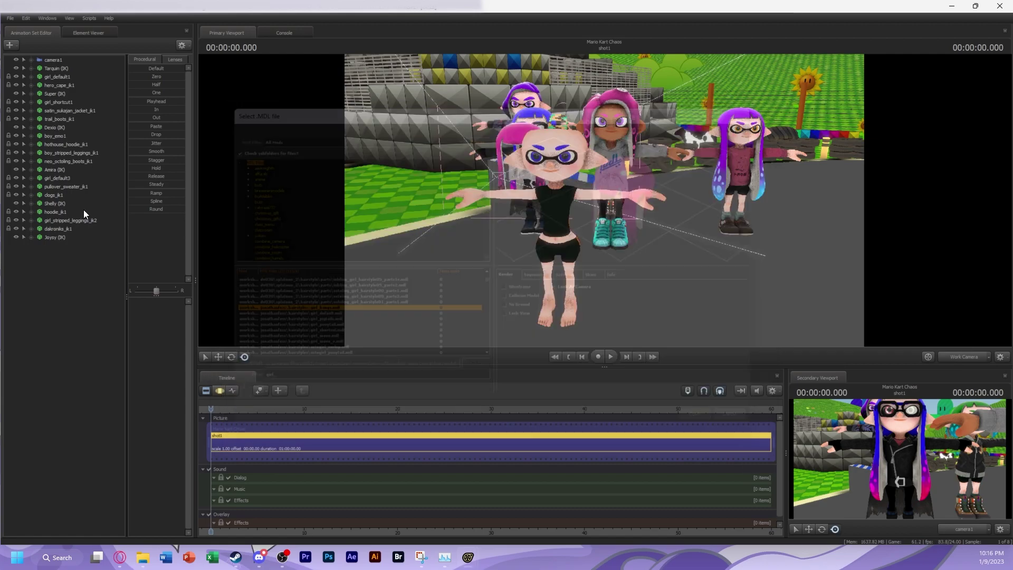
Show the girl_bangs1 hair model in the Element Viewer
{"action": "left_click", "coordinate": [205, 389]}
{"action": "right_click", "coordinate": [54, 245]}
{"action": "mouse_move", "coordinate": [85, 286]}
{"action": "left_click", "coordinate": [142, 294]}
{"action": "left_click", "coordinate": [119, 263]}
{"action": "left_click", "coordinate": [31, 33]}
Lock the bip_head bone of girl_bangs1 to Joysy (IK)'s bip_head so the hair sits on her head
{"action": "left_click", "coordinate": [57, 245]}
{"action": "left_click", "coordinate": [31, 245]}
{"action": "left_click", "coordinate": [61, 270]}
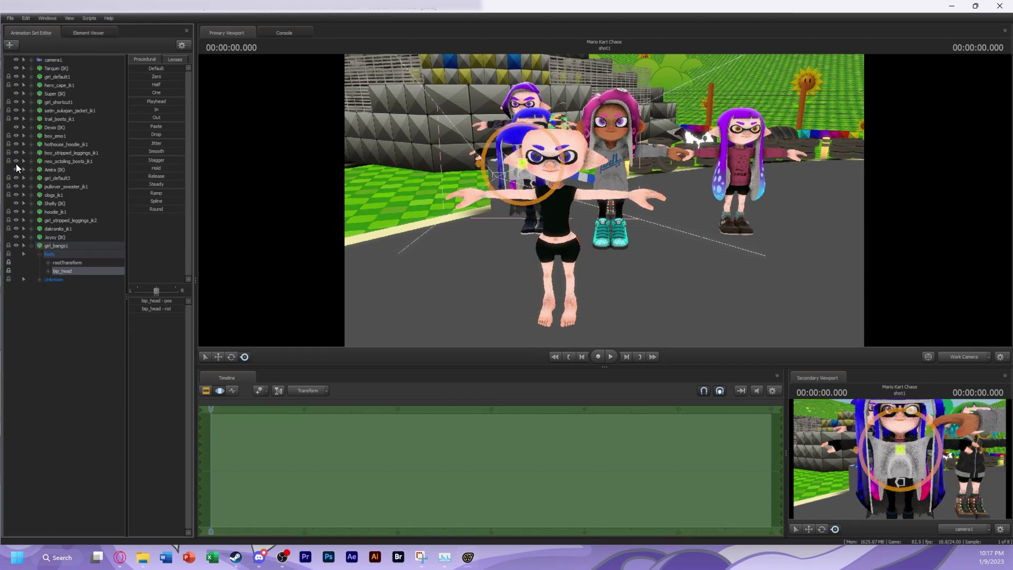
{"action": "left_click", "coordinate": [32, 238]}
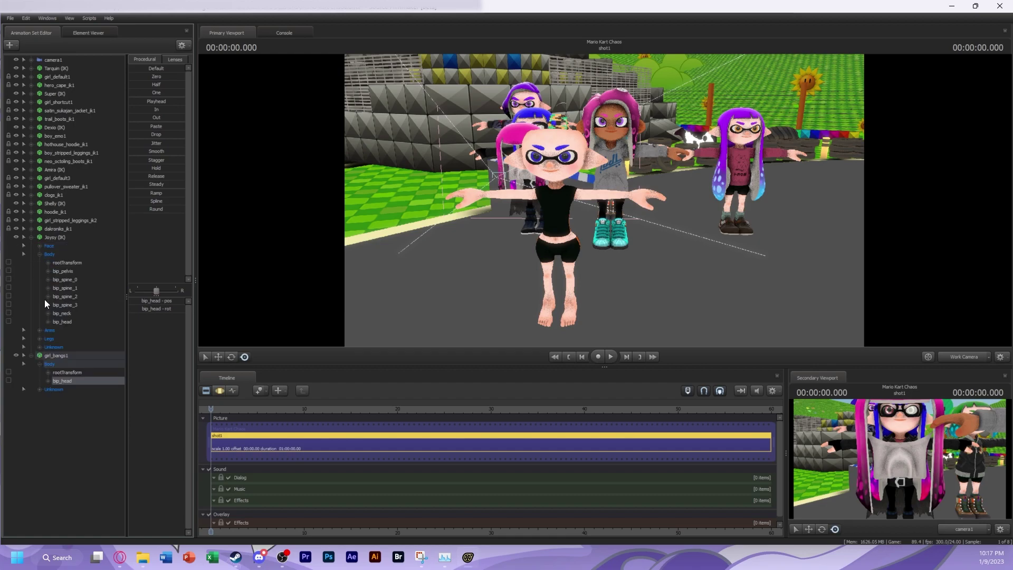
{"action": "left_click", "coordinate": [220, 390]}
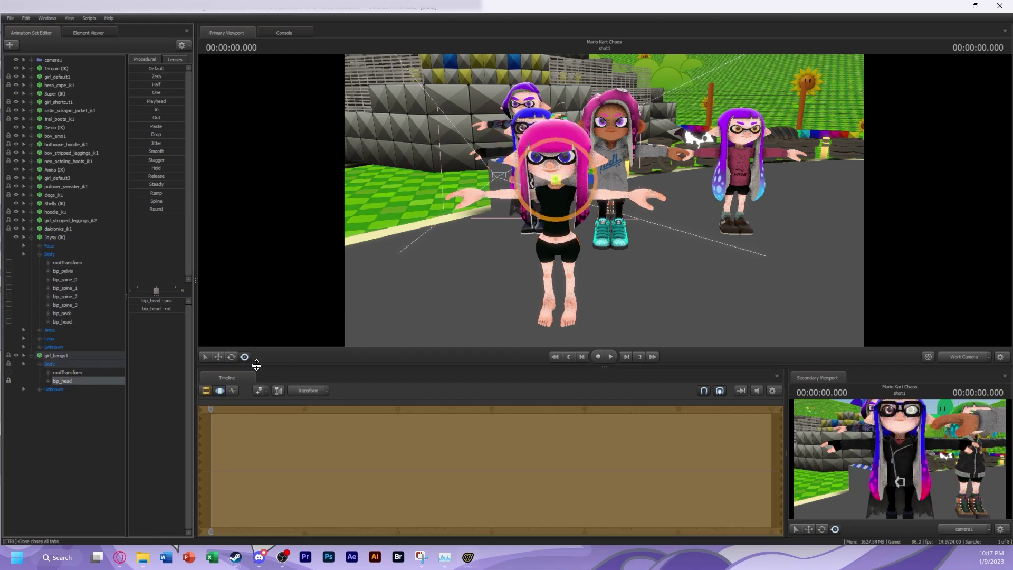
Paste the copied blue into $colortint_base of the m_teamcolor material on the girl_bangs1 model
{"action": "right_click", "coordinate": [67, 355]}
{"action": "left_click", "coordinate": [155, 402]}
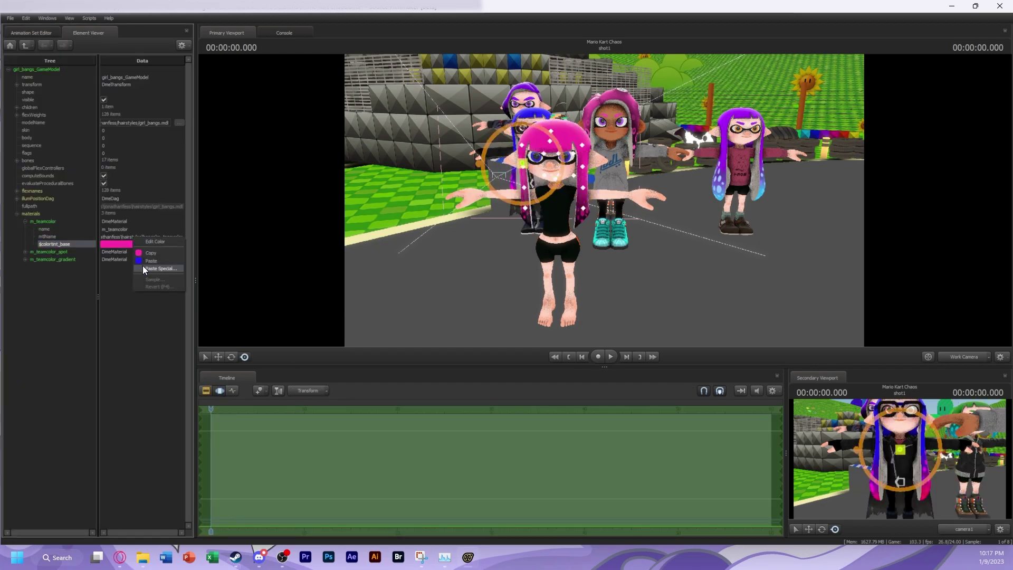
{"action": "left_click", "coordinate": [142, 264]}
Add a string attribute named $iris to Joysy (IK)'s eyeball_l material and paste the copied value into it
{"action": "left_click", "coordinate": [20, 33]}
{"action": "right_click", "coordinate": [30, 239]}
{"action": "key", "text": "Escape"}
{"action": "right_click", "coordinate": [48, 239]}
{"action": "mouse_move", "coordinate": [84, 278]}
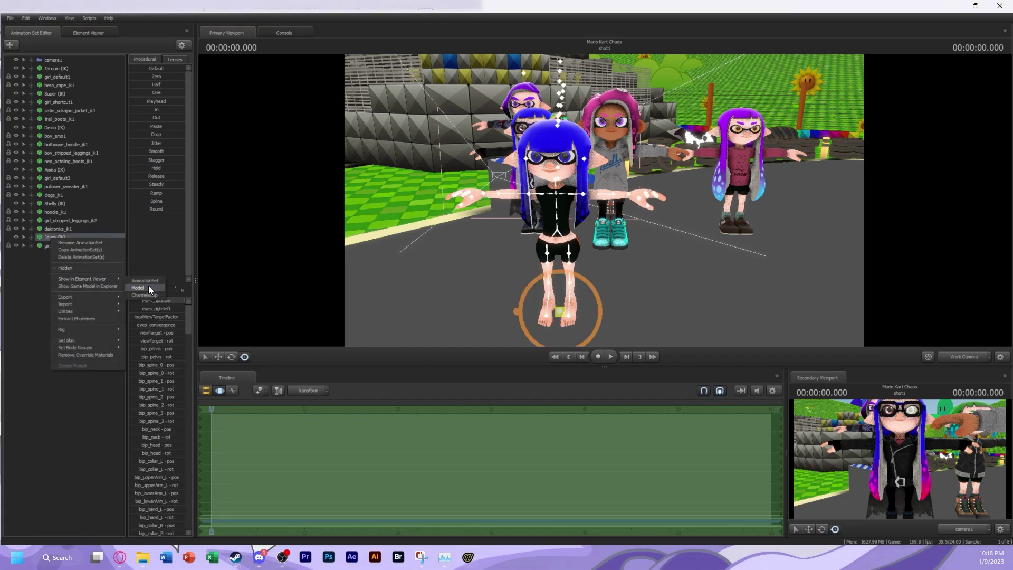
{"action": "left_click", "coordinate": [148, 287]}
{"action": "left_click", "coordinate": [20, 228]}
{"action": "left_click", "coordinate": [26, 283]}
{"action": "right_click", "coordinate": [32, 282]}
{"action": "left_click", "coordinate": [89, 344]}
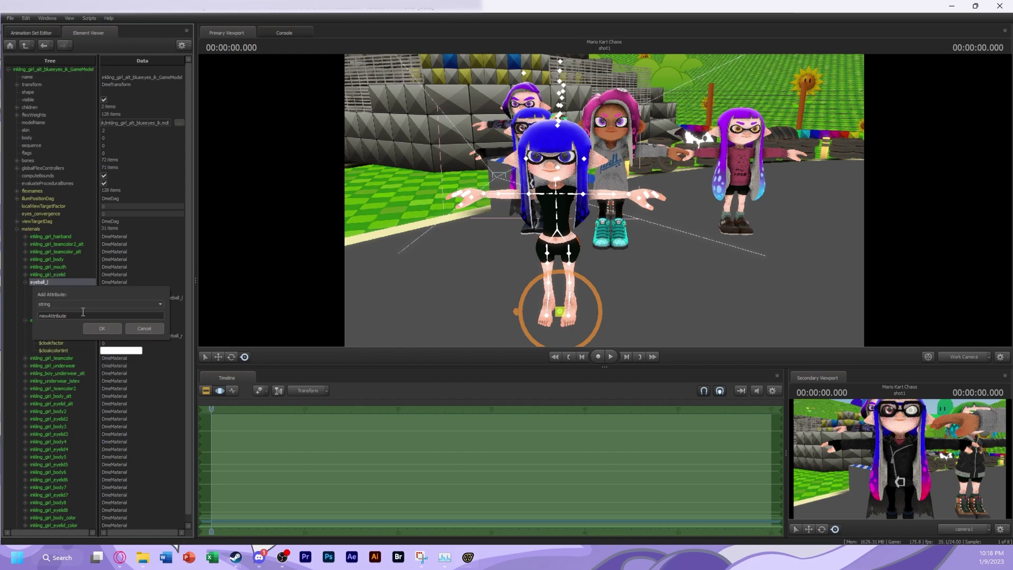
{"action": "key", "text": "Return"}
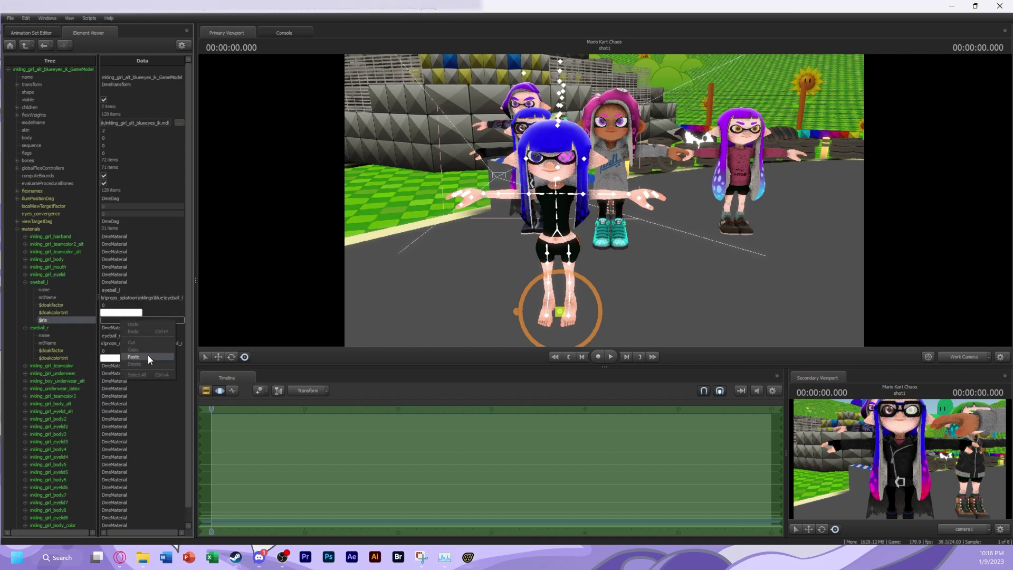
Give Joysy (IK)'s eyeball_r material a string attribute named $iris with the same pasted value
{"action": "left_click", "coordinate": [27, 283]}
{"action": "right_click", "coordinate": [35, 290]}
{"action": "left_click", "coordinate": [58, 351]}
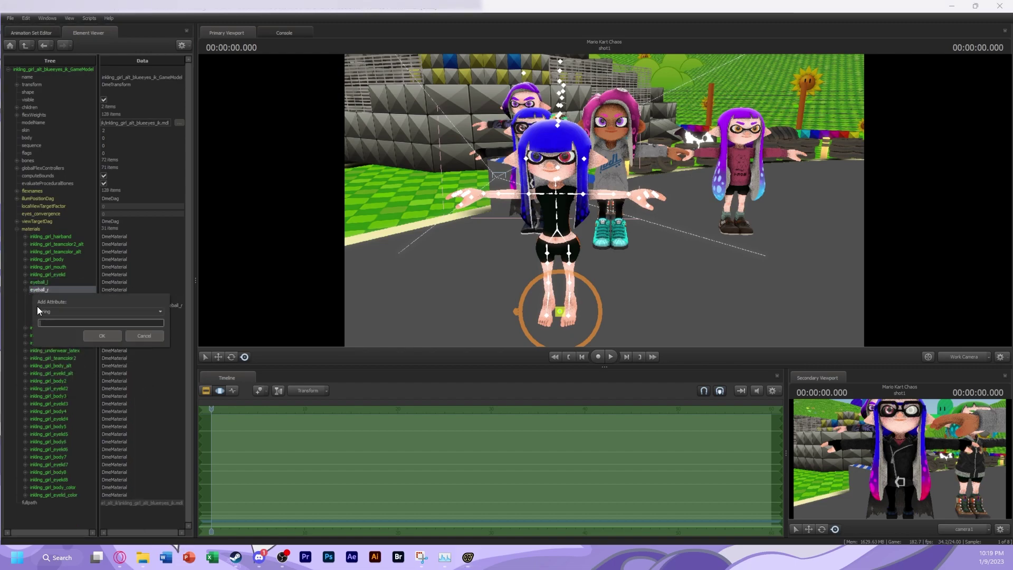
{"action": "key", "text": "Escape"}
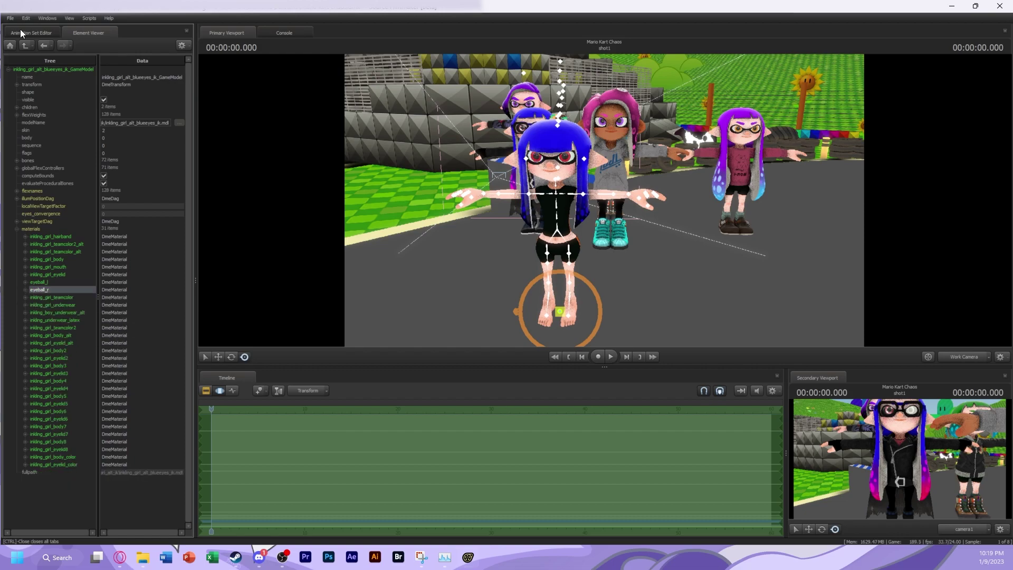
Add a float attribute named $alpha to Joysy (IK)'s inkling_girl_underwear material
{"action": "right_click", "coordinate": [67, 237]}
{"action": "left_click", "coordinate": [98, 281]}
{"action": "left_click", "coordinate": [25, 305]}
{"action": "right_click", "coordinate": [53, 305]}
{"action": "left_click", "coordinate": [88, 365]}
{"action": "left_click", "coordinate": [85, 327]}
{"action": "left_click", "coordinate": [48, 346]}
{"action": "type", "text": "$alpha"}
{"action": "key", "text": "Return"}
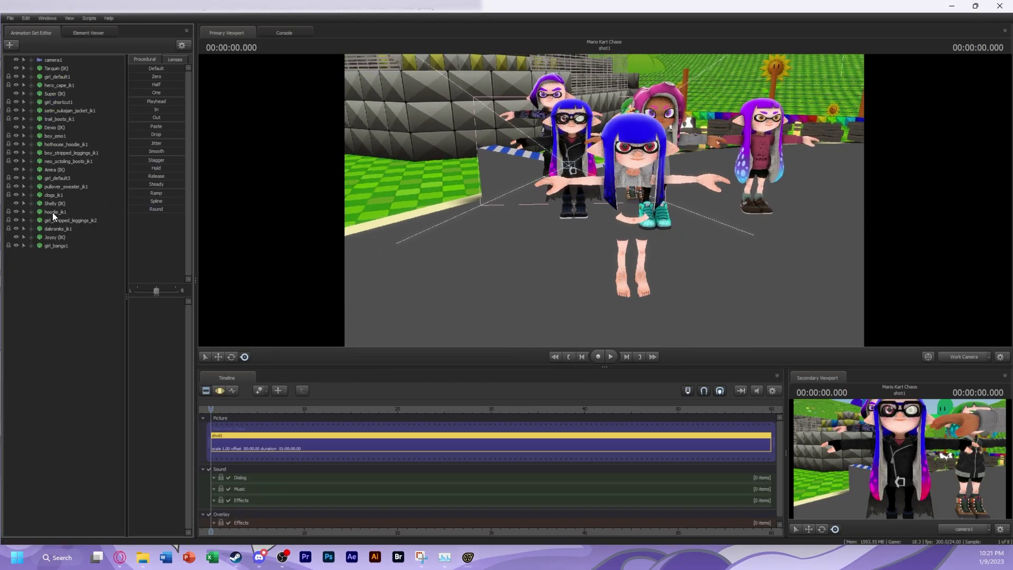
Create an animation set for the inky_leather_rider_ik jacket model and lock it to Joysy (IK)
{"action": "left_click", "coordinate": [10, 45]}
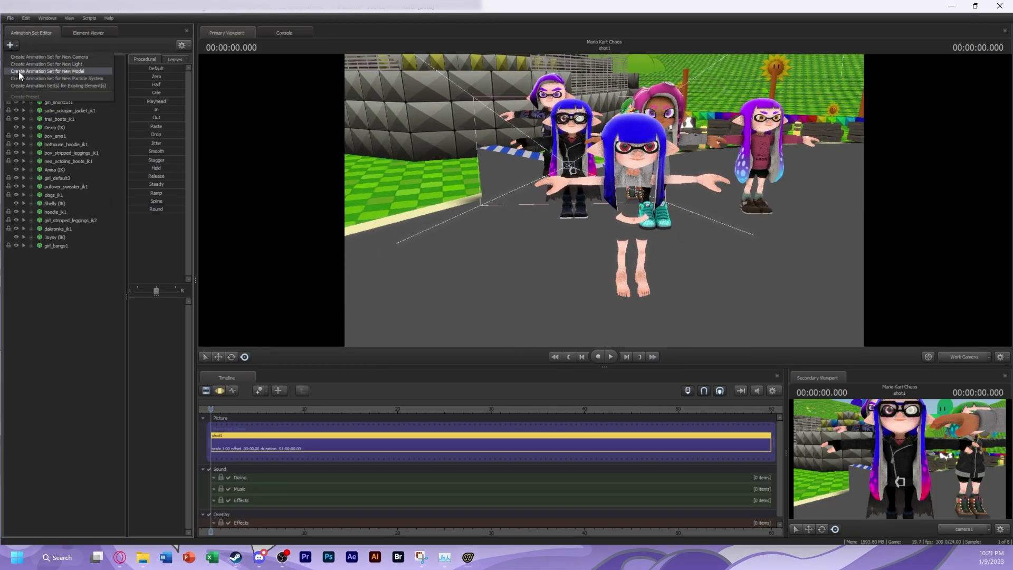
{"action": "left_click", "coordinate": [37, 58]}
{"action": "left_click", "coordinate": [708, 422]}
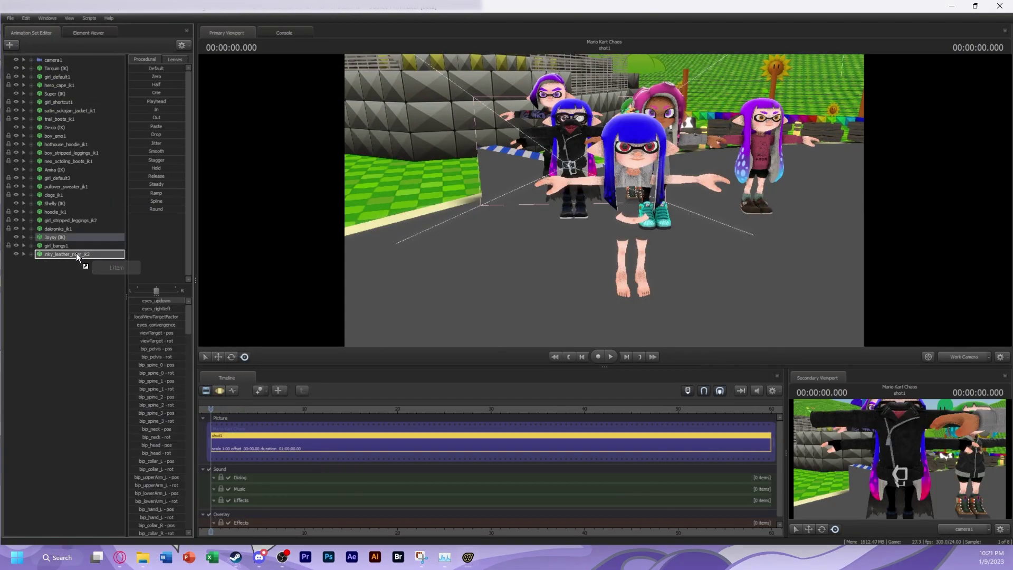
{"action": "left_click", "coordinate": [233, 391]}
{"action": "left_click", "coordinate": [59, 332]}
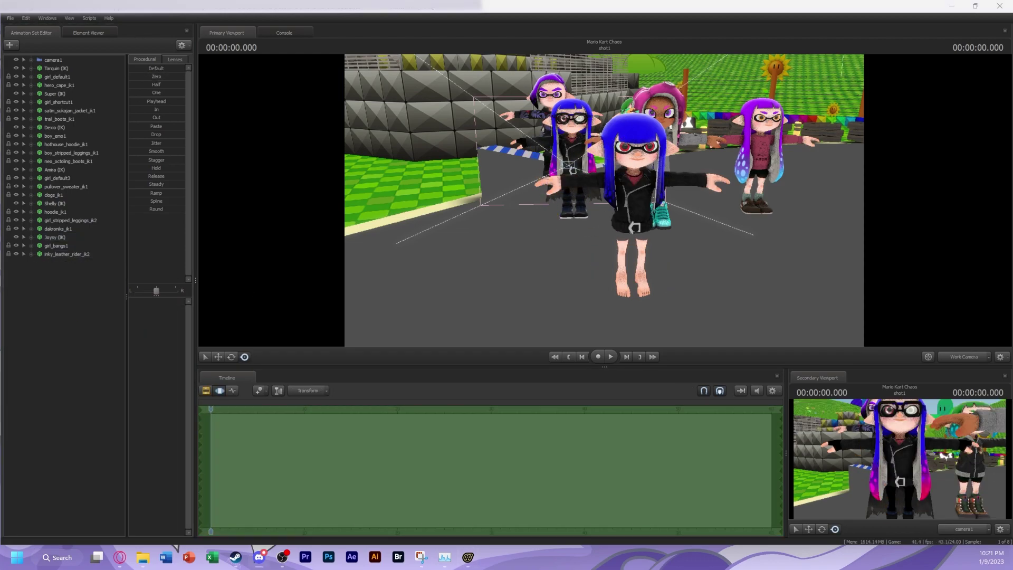
Create an animation set for the girl_stripped_leggings_ik model and lock it to Joysy (IK)
{"action": "left_click", "coordinate": [10, 45]}
{"action": "left_click", "coordinate": [37, 58]}
{"action": "type", "text": "girl_str"}
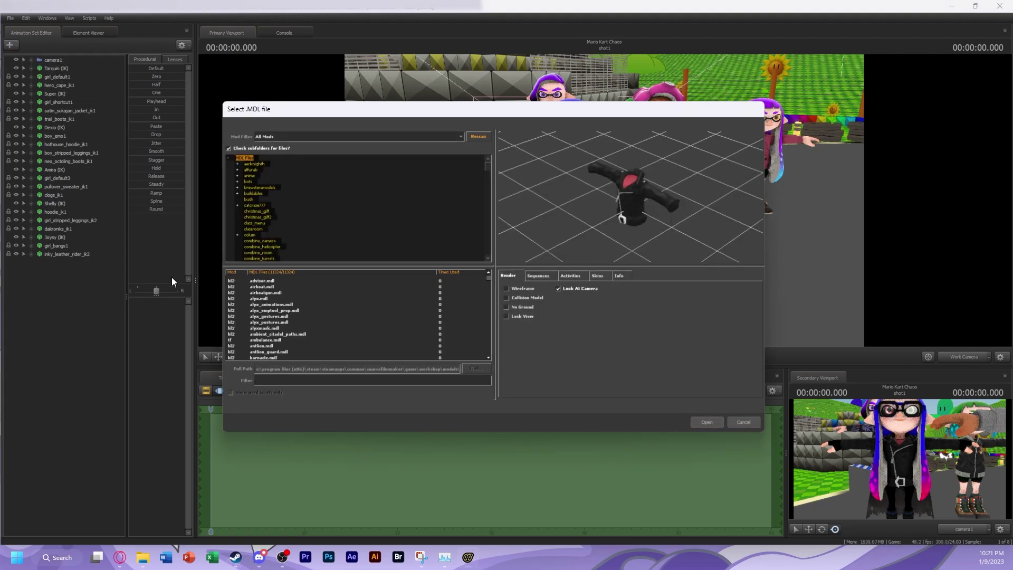
{"action": "key", "text": "Return"}
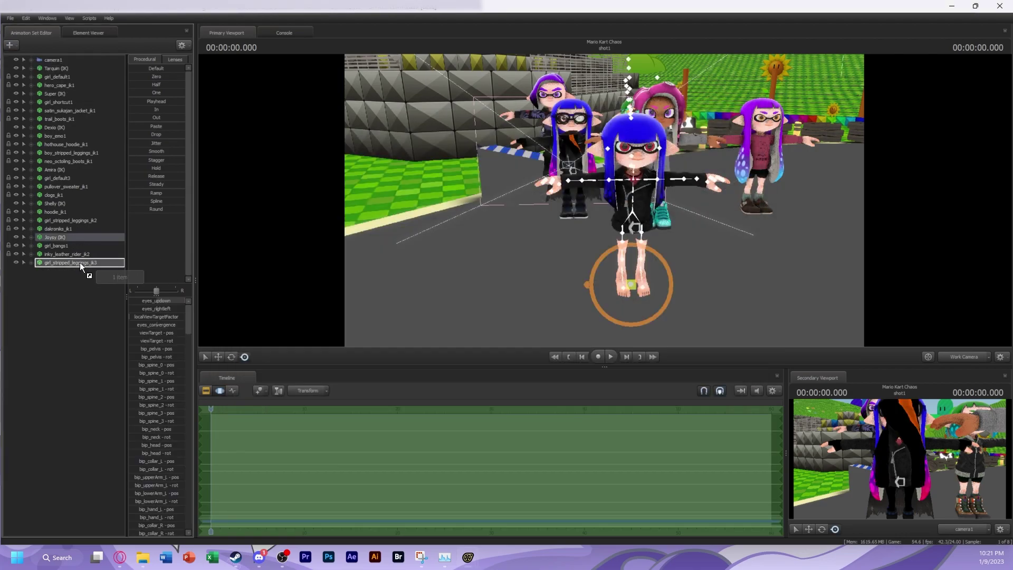
Copy the colour from Joysy (IK)'s inkling_girl_teamcolor material and show the girl_stripped_leggings_ik3 model in the Element Viewer
{"action": "right_click", "coordinate": [112, 264]}
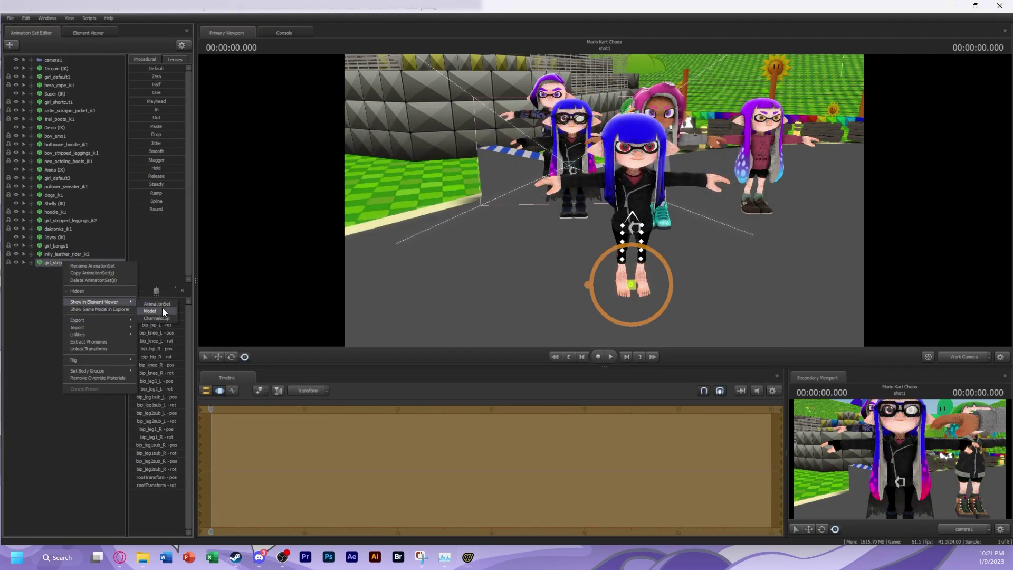
{"action": "left_click", "coordinate": [170, 317]}
{"action": "left_click", "coordinate": [31, 32]}
{"action": "right_click", "coordinate": [69, 232]}
{"action": "left_click", "coordinate": [105, 288]}
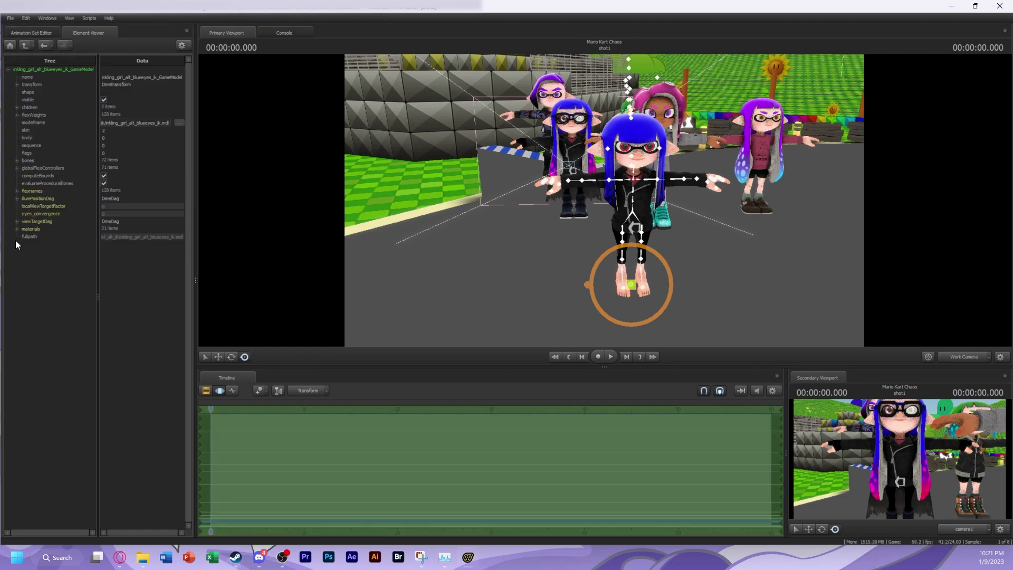
{"action": "left_click", "coordinate": [17, 229]}
{"action": "left_click", "coordinate": [24, 297]}
{"action": "right_click", "coordinate": [105, 320]}
{"action": "left_click", "coordinate": [127, 327]}
{"action": "left_click", "coordinate": [31, 33]}
{"action": "right_click", "coordinate": [71, 263]}
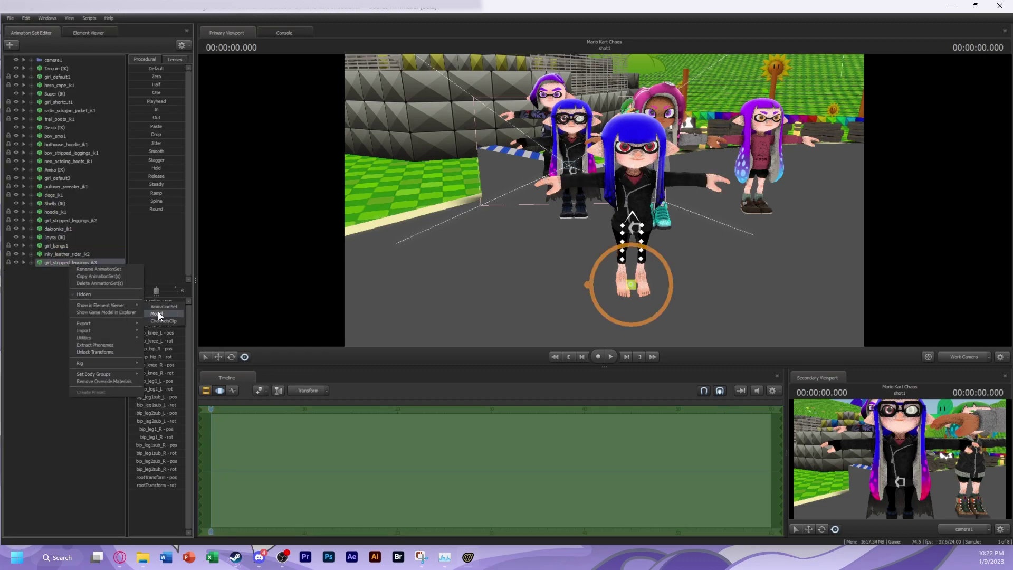
{"action": "left_click", "coordinate": [158, 315]}
Search the model library for "punk", then replace the filter with "shoes"
{"action": "left_click", "coordinate": [31, 33]}
{"action": "left_click", "coordinate": [59, 301]}
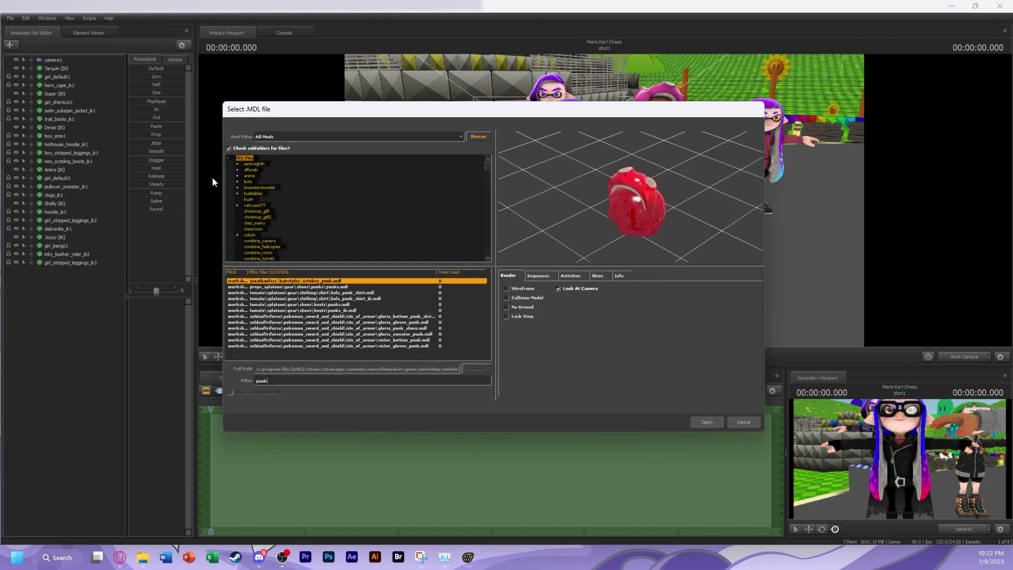
{"action": "left_click", "coordinate": [376, 286]}
{"action": "key", "text": "BackSpace"}
{"action": "key", "text": "BackSpace"}
{"action": "key", "text": "BackSpace"}
{"action": "key", "text": "BackSpace"}
{"action": "key", "text": "BackSpace"}
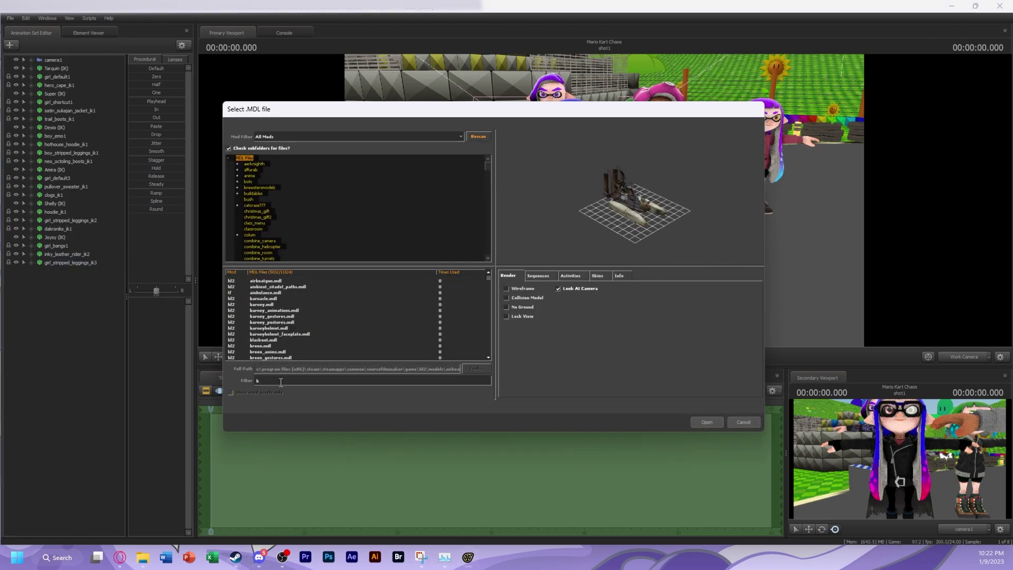
{"action": "type", "text": "shoes"}
Browse the shoe models, load the punks_ik boots and lock them to Joysy (IK)
{"action": "left_click", "coordinate": [353, 287]}
{"action": "key", "text": "Down"}
{"action": "key", "text": "Down"}
{"action": "key", "text": "Down"}
{"action": "key", "text": "Down"}
{"action": "key", "text": "Down"}
{"action": "key", "text": "Down"}
{"action": "key", "text": "Down"}
{"action": "key", "text": "Down"}
{"action": "key", "text": "Down"}
{"action": "key", "text": "Down"}
{"action": "key", "text": "Down"}
{"action": "key", "text": "Down"}
{"action": "key", "text": "Down"}
{"action": "key", "text": "Down"}
{"action": "key", "text": "Down"}
{"action": "key", "text": "Down"}
{"action": "key", "text": "Down"}
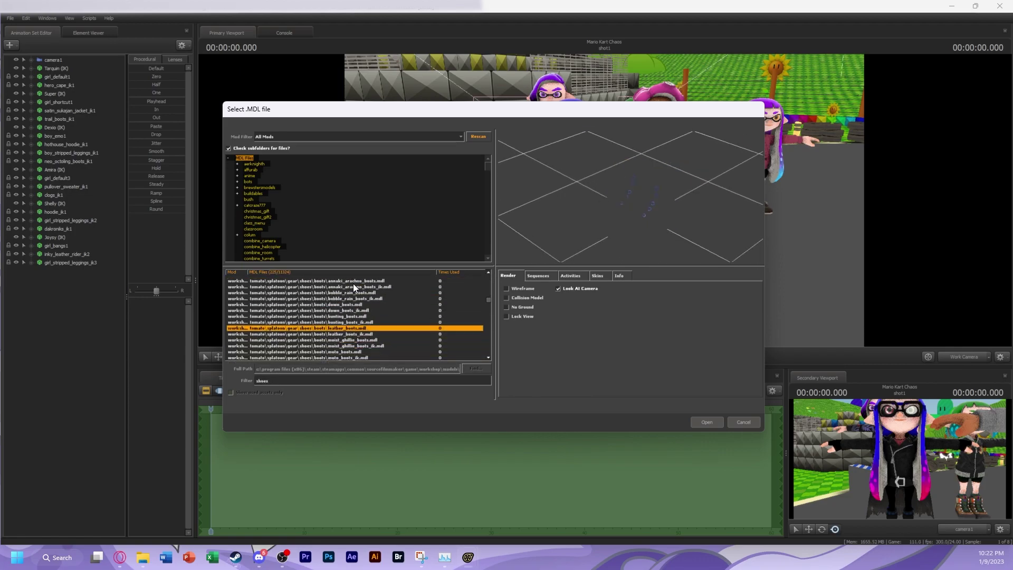
{"action": "key", "text": "Return"}
{"action": "left_click_drag", "start_coordinate": [61, 240], "coordinate": [67, 257]}
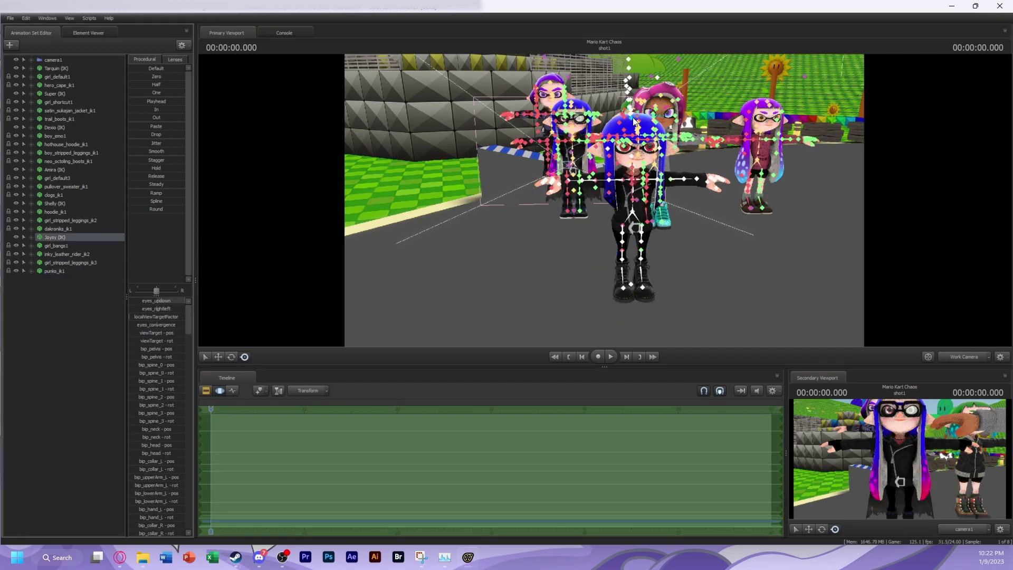
Move Joysy (IK) back among the other characters behind the front row and check the placement through camera1
{"action": "scroll", "coordinate": [70, 410], "scroll_direction": "down", "scroll_amount": 5}
{"action": "left_click", "coordinate": [74, 491]}
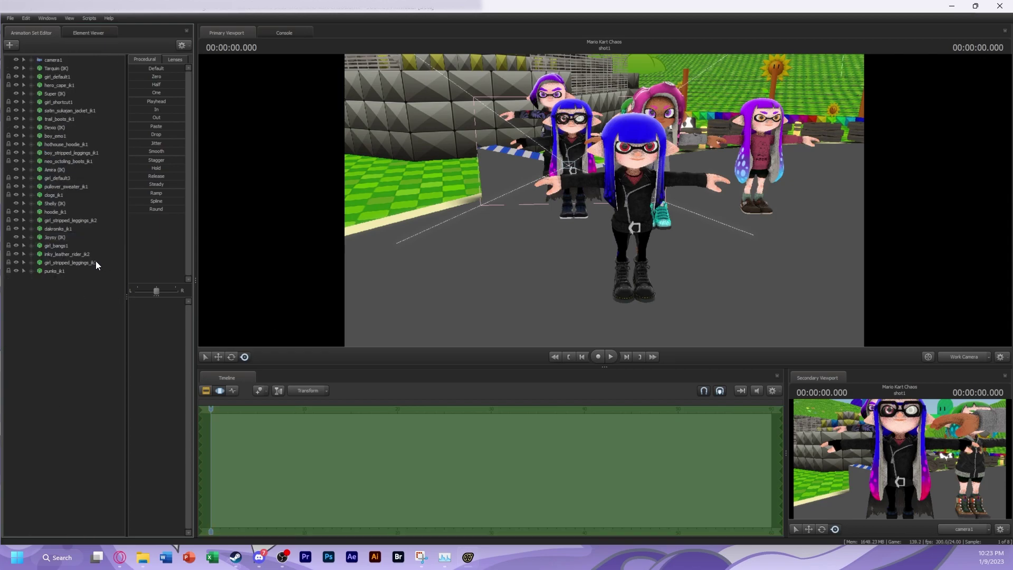
{"action": "left_click", "coordinate": [54, 237]}
{"action": "left_click_drag", "start_coordinate": [623, 272], "coordinate": [609, 183]}
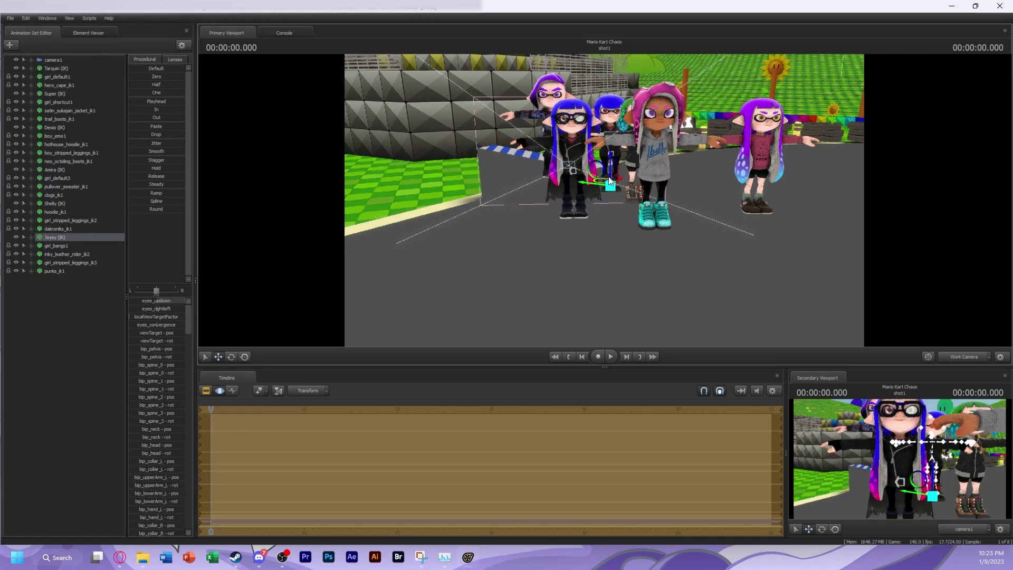
{"action": "key", "text": "F4"}
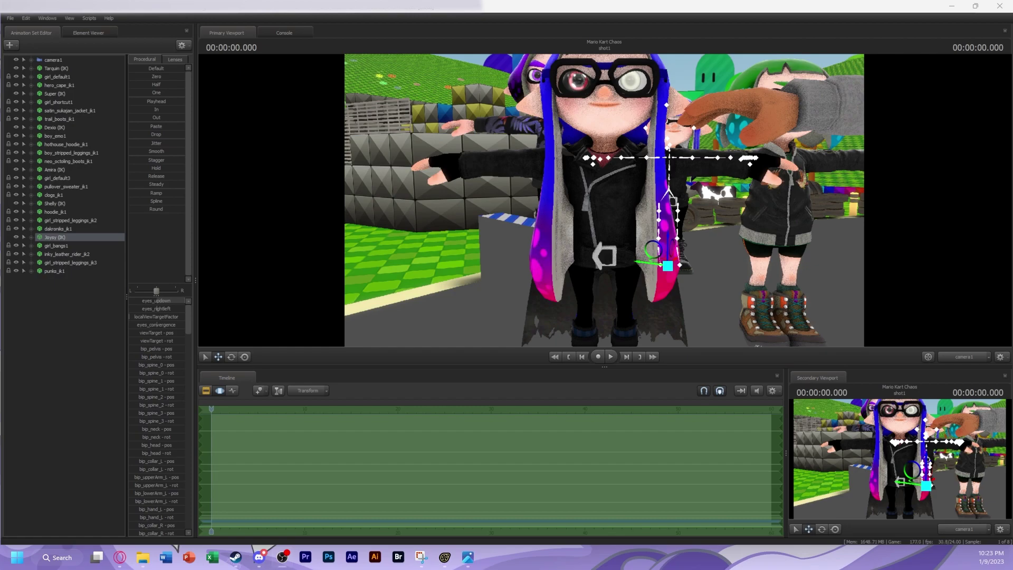
Create an animation set for the inkling_boy_alt_blueeyes model and rename it "Nix (IK)"
{"action": "left_click", "coordinate": [10, 44]}
{"action": "left_click", "coordinate": [24, 61]}
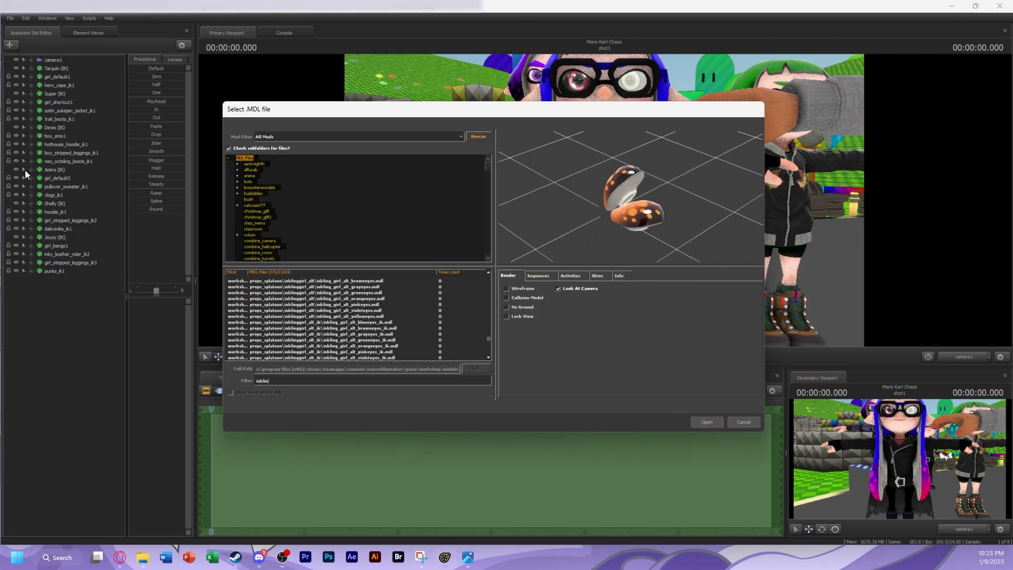
{"action": "type", "text": "boy_a"}
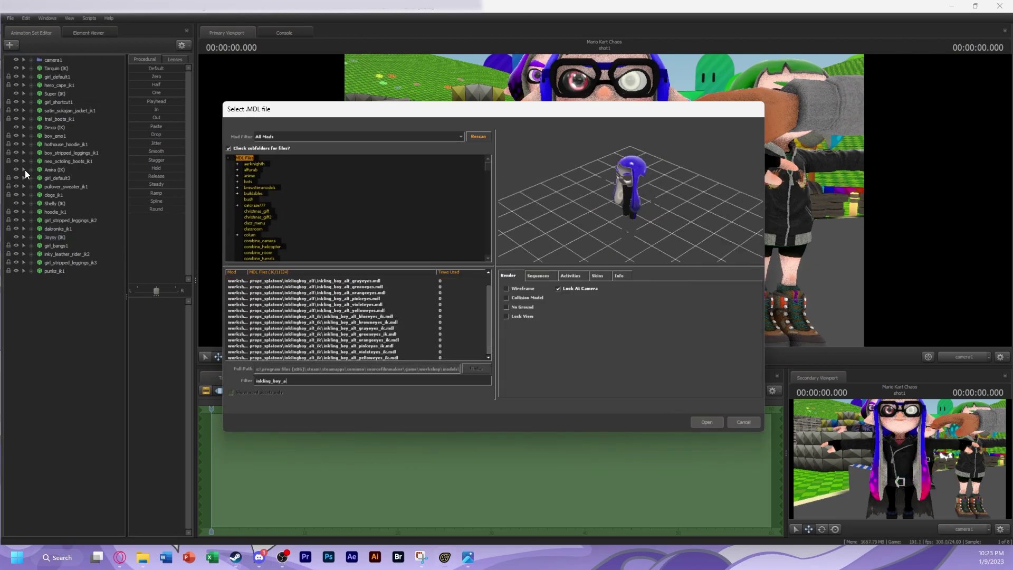
{"action": "left_click", "coordinate": [707, 422]}
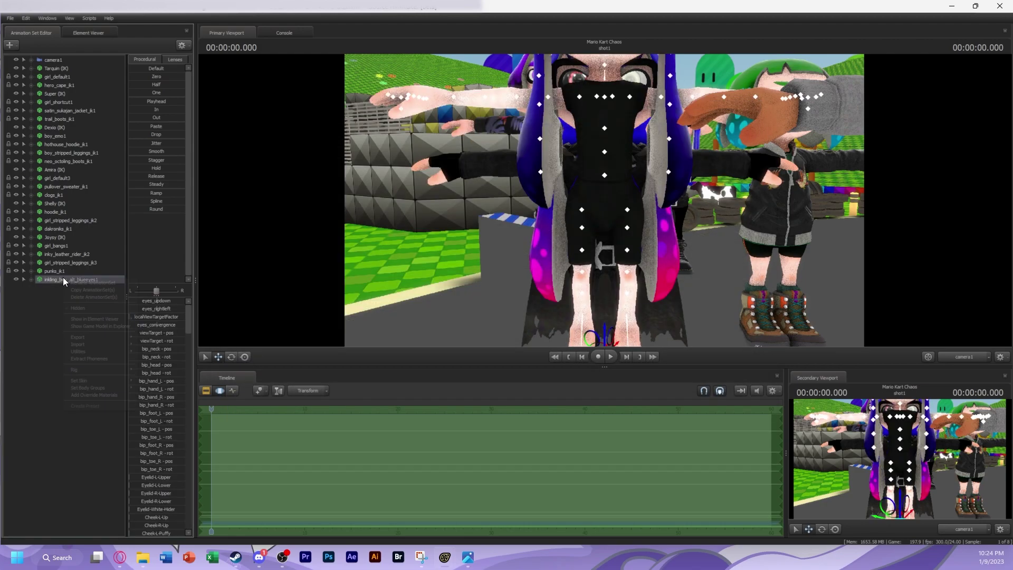
{"action": "double_click", "coordinate": [62, 278]}
{"action": "type", "text": "Nix (IK)"}
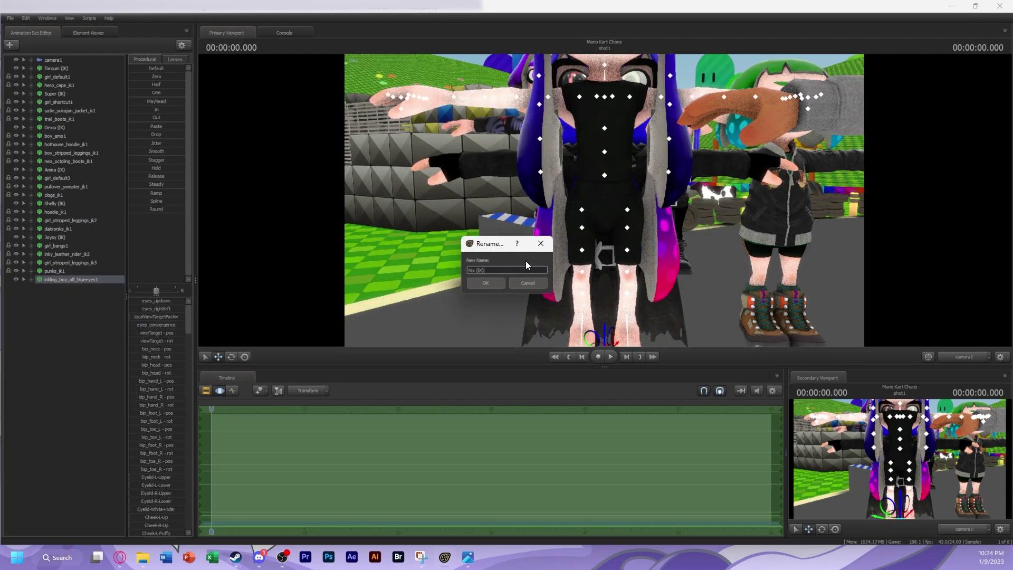
{"action": "key", "text": "Return"}
Add override materials to Nix (IK) and place the model beside the group in the work camera view
{"action": "right_click", "coordinate": [52, 280]}
{"action": "left_click", "coordinate": [90, 395]}
{"action": "left_click", "coordinate": [546, 268]}
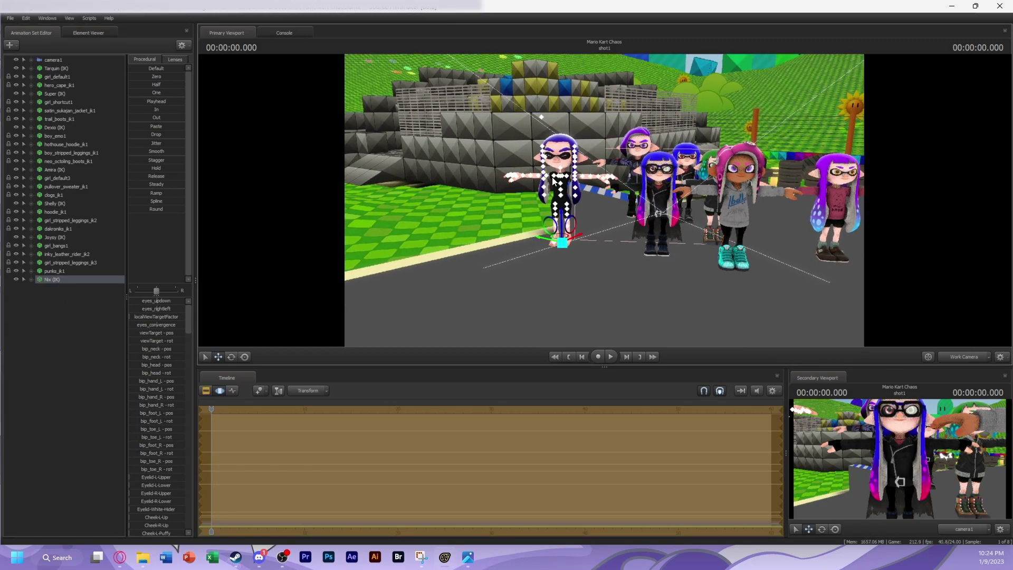
Find the boy_emo hairstyle model and create an animation set for it
{"action": "left_click", "coordinate": [28, 70]}
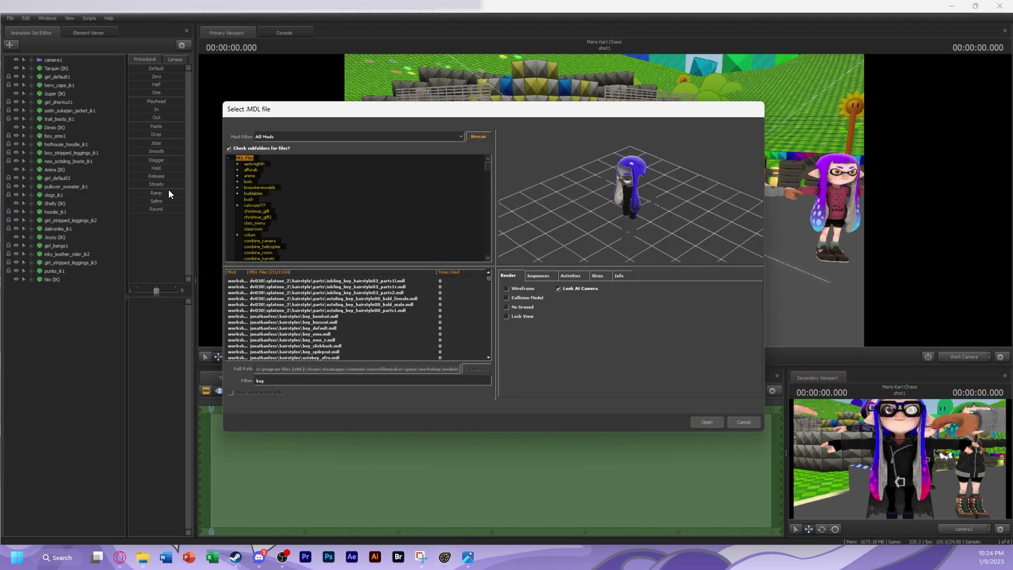
{"action": "key", "text": "BackSpace"}
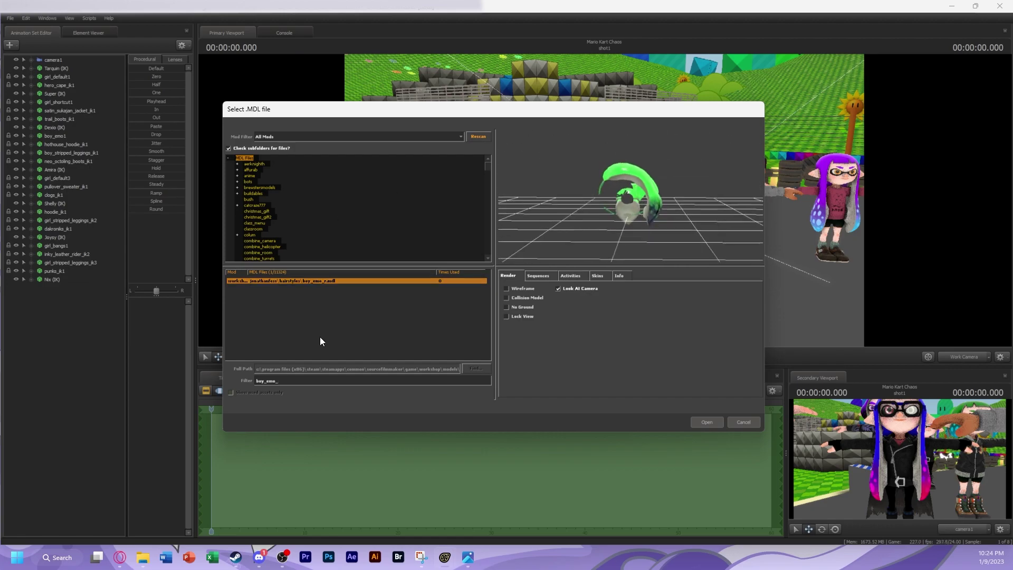
{"action": "double_click", "coordinate": [327, 282]}
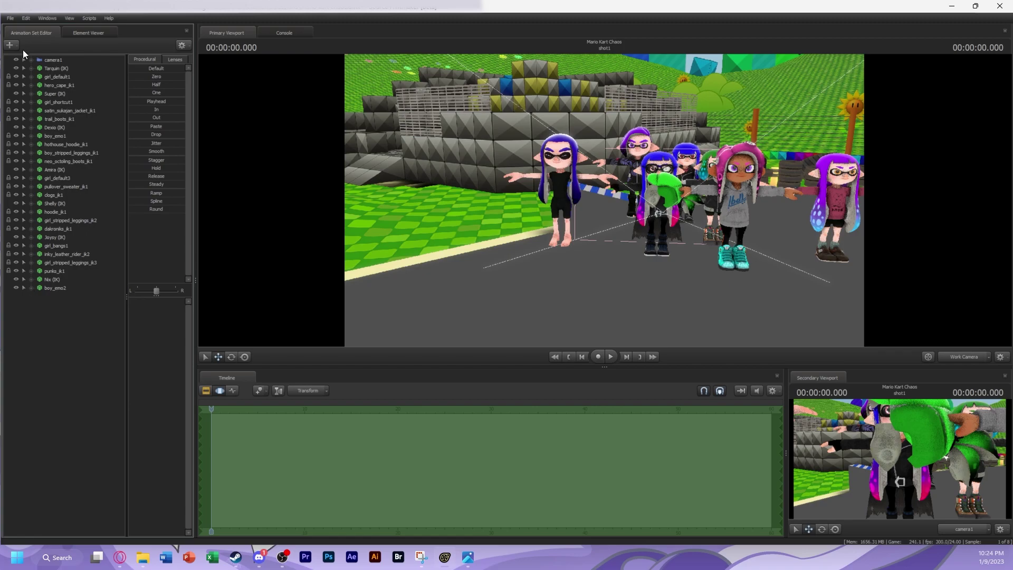
Create an animation set for the short_knit_layers_ik sweater model
{"action": "left_click", "coordinate": [9, 45]}
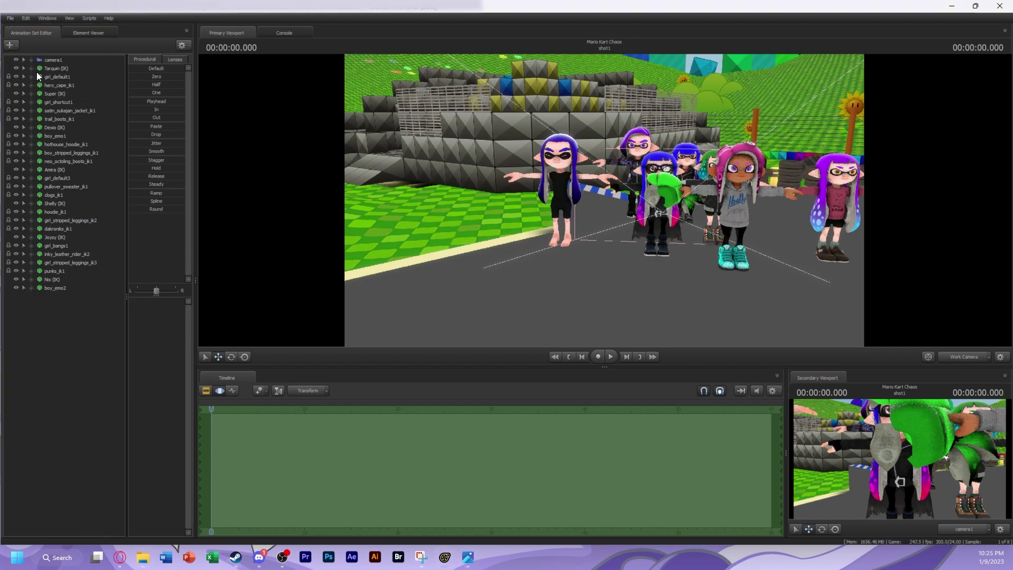
{"action": "left_click", "coordinate": [37, 59]}
{"action": "type", "text": "short_knit"}
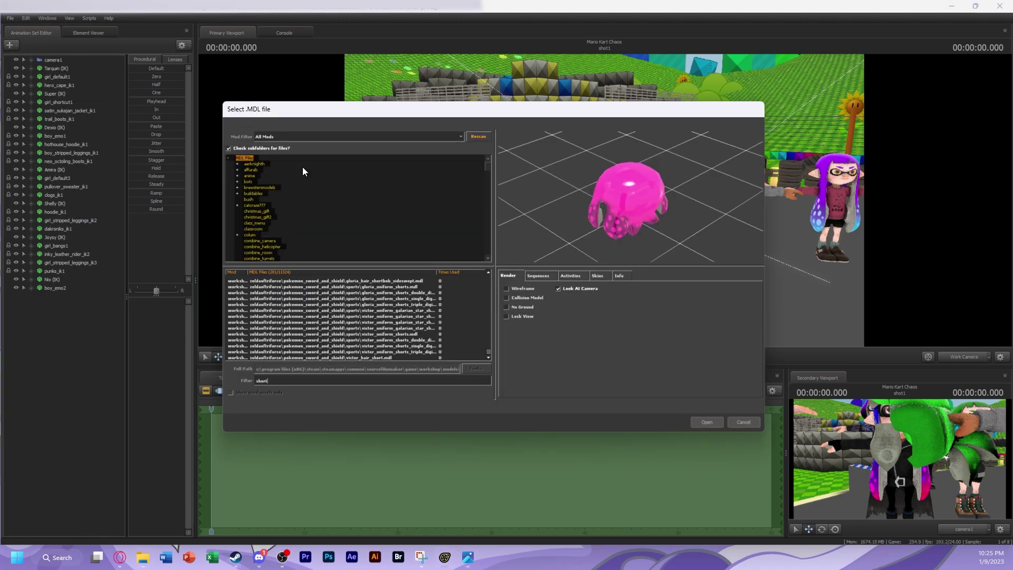
{"action": "double_click", "coordinate": [331, 286]}
{"action": "left_click", "coordinate": [63, 296]}
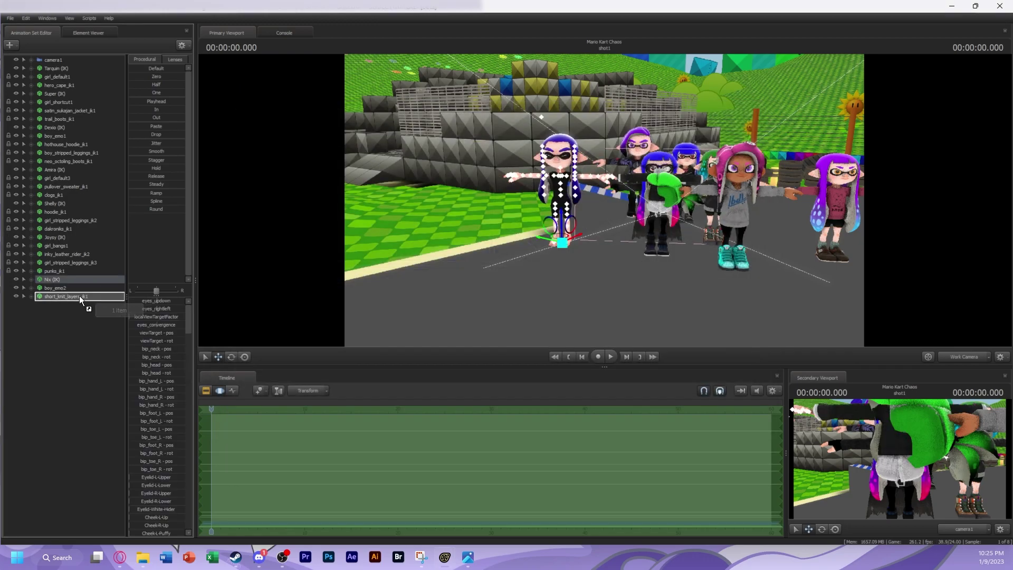
{"action": "left_click", "coordinate": [73, 363]}
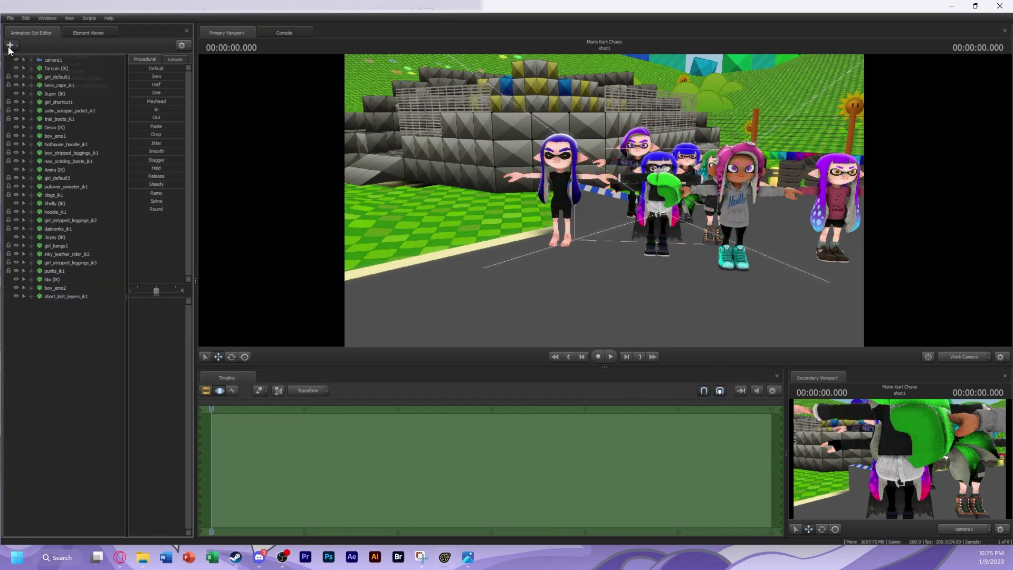
Create an animation set for the boy_stripped_leggings_ik model
{"action": "left_click", "coordinate": [10, 44]}
{"action": "left_click", "coordinate": [38, 78]}
{"action": "type", "text": "boy_stripped"}
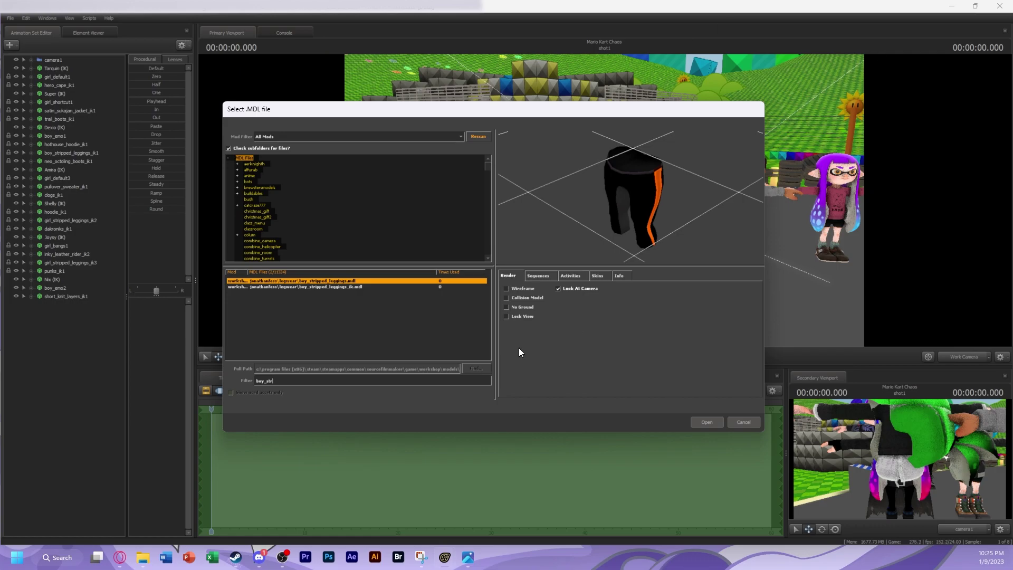
{"action": "left_click", "coordinate": [707, 422]}
Search the models for annaki_arac and create an animation set for annaki_arachno_boots_ik
{"action": "left_click", "coordinate": [10, 45]}
{"action": "left_click", "coordinate": [38, 78]}
{"action": "type", "text": "annaki_"}
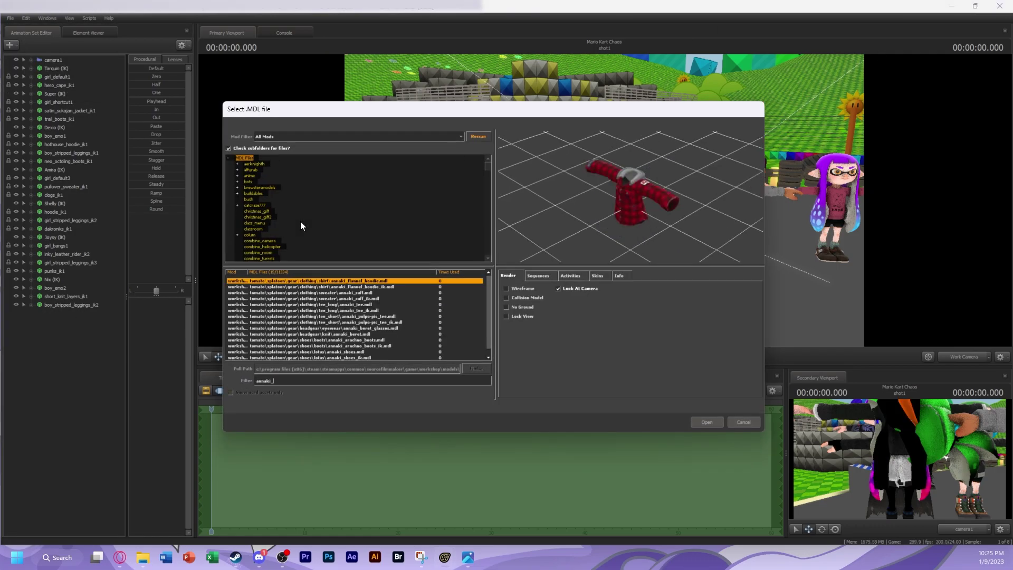
{"action": "type", "text": "arac"}
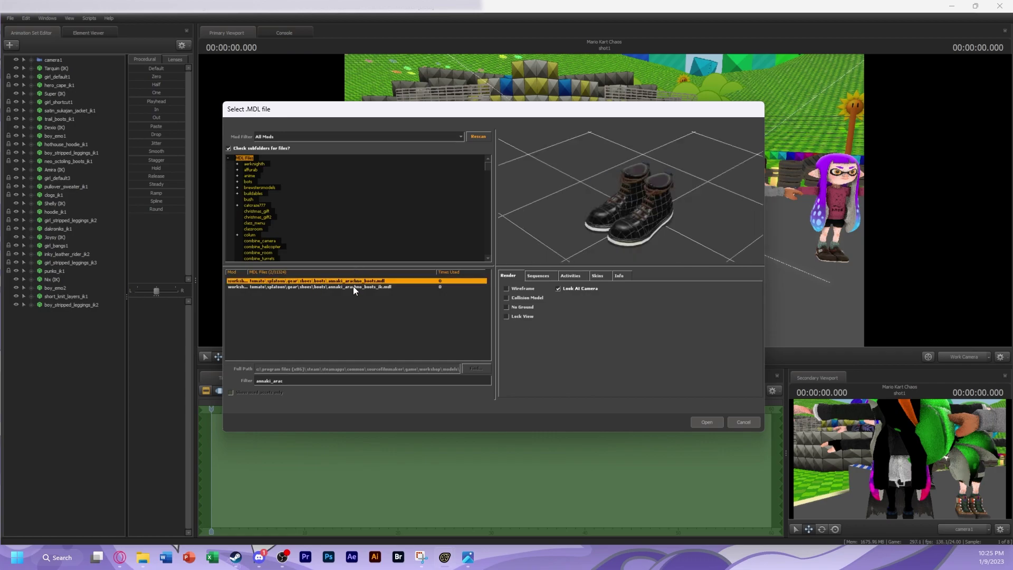
{"action": "double_click", "coordinate": [353, 286]}
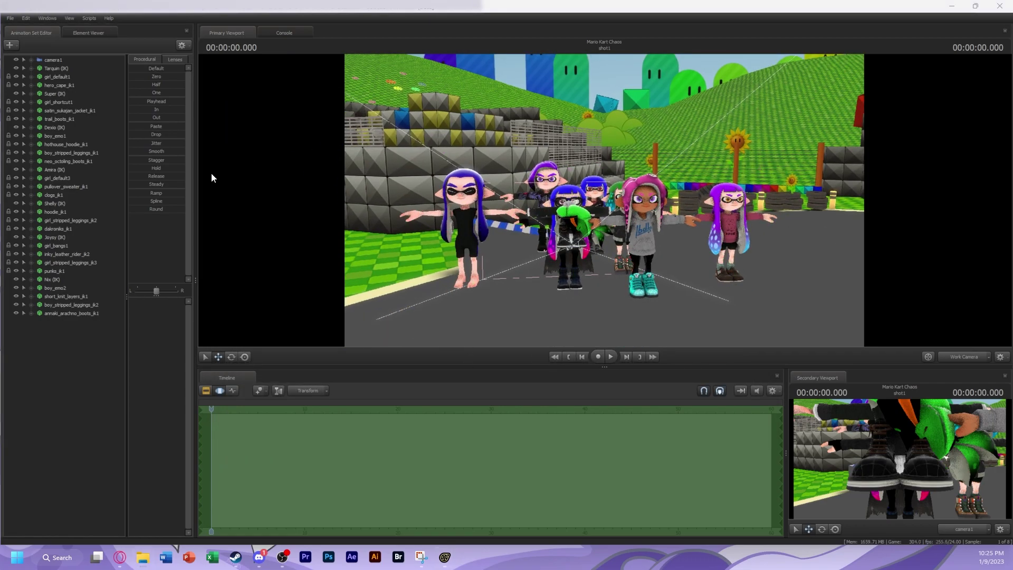
Add a float attribute named $alpha to Nix (IK)'s inkling_boy_teamcolor_alt material
{"action": "right_click", "coordinate": [68, 277]}
{"action": "left_click", "coordinate": [96, 320]}
{"action": "right_click", "coordinate": [44, 272]}
{"action": "left_click", "coordinate": [67, 334]}
{"action": "type", "text": "$alp"}
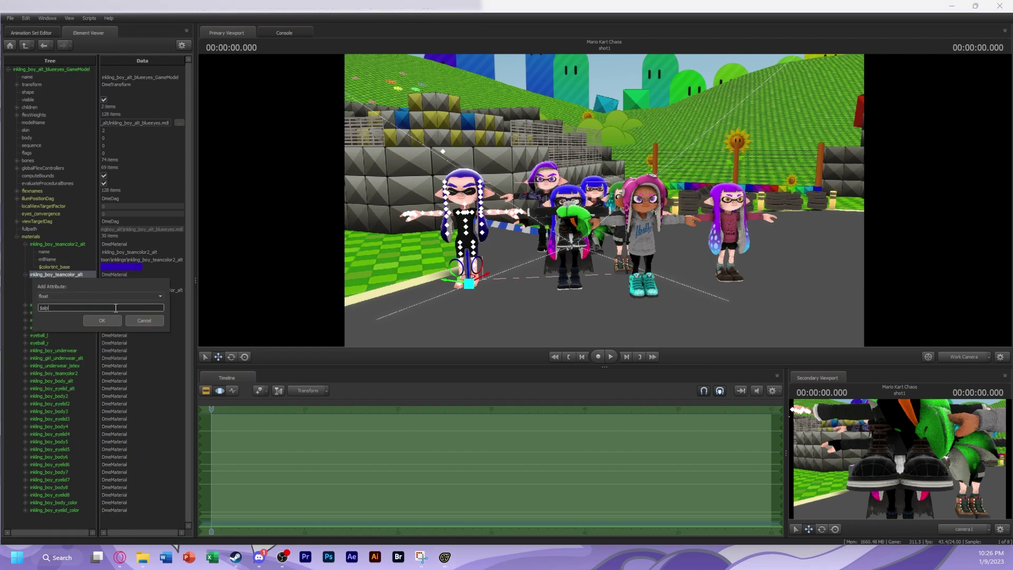
{"action": "type", "text": "ha"}
{"action": "key", "text": "Return"}
Add a float $alpha attribute to Nix (IK)'s inkling_boy_teamcolor2_alt material
{"action": "right_click", "coordinate": [64, 243]}
{"action": "left_click", "coordinate": [166, 310]}
{"action": "type", "text": "$al"}
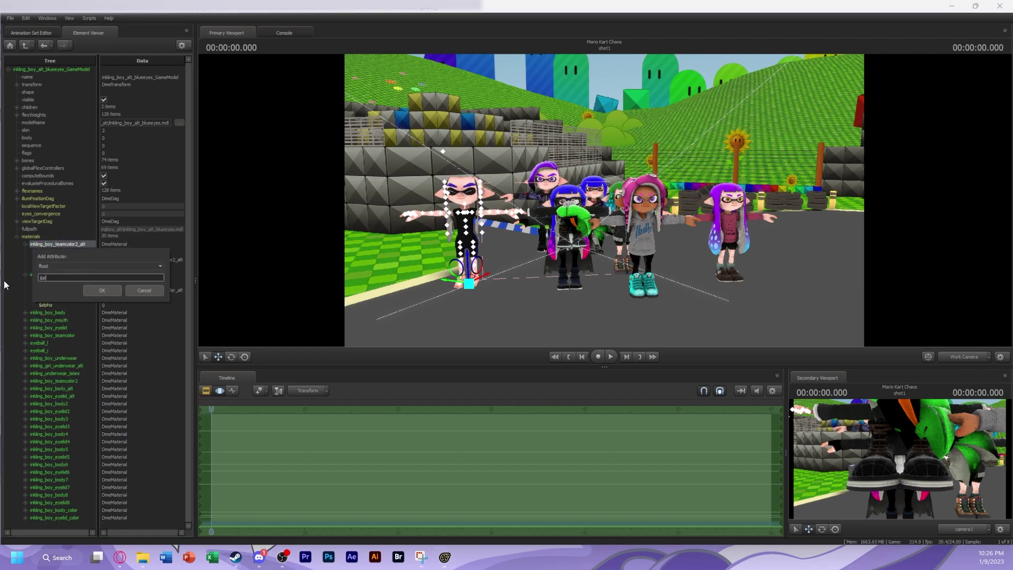
{"action": "type", "text": "pha"}
{"action": "key", "text": "Return"}
Collapse the two alternate team colour materials and copy the $colortint_base colour of Nix (IK)'s inkling_boy_teamcolor material
{"action": "left_click", "coordinate": [25, 245]}
{"action": "left_click", "coordinate": [24, 252]}
{"action": "left_click", "coordinate": [25, 282]}
{"action": "right_click", "coordinate": [105, 304]}
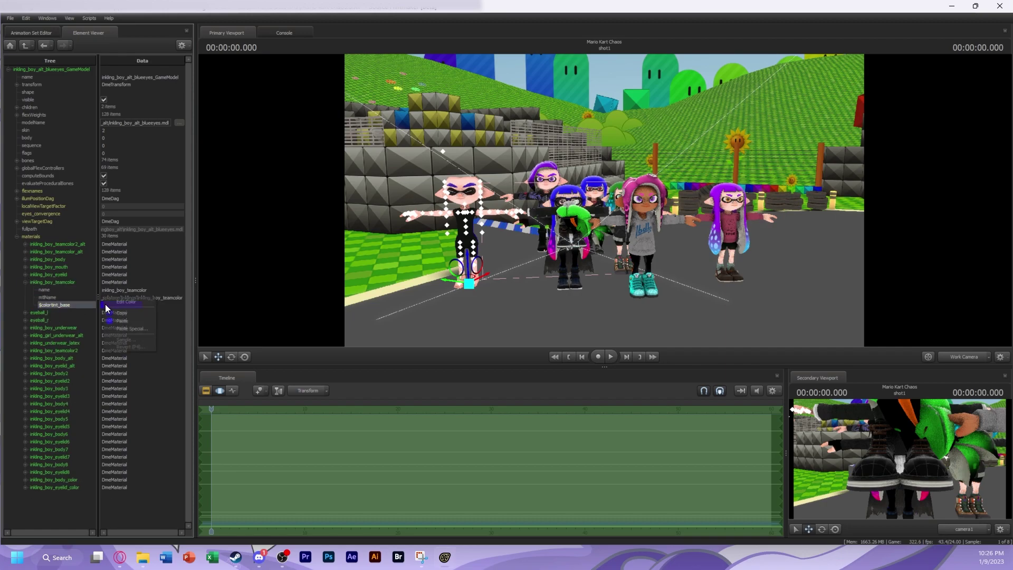
{"action": "left_click", "coordinate": [123, 313]}
Lock the boy_emo2 hair to Nix (IK)'s head and add override materials to the hair
{"action": "left_click", "coordinate": [31, 33]}
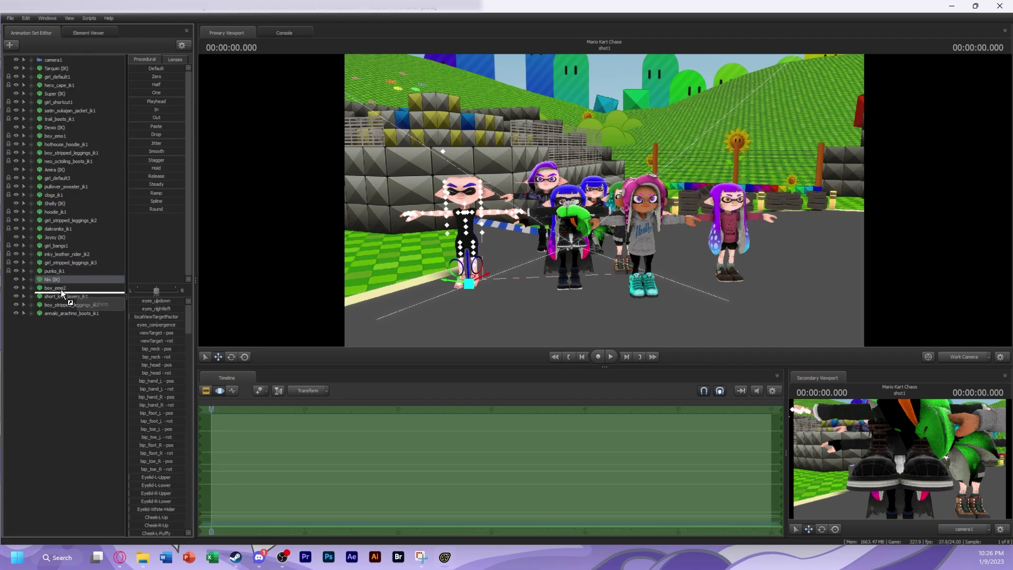
{"action": "left_click", "coordinate": [32, 288]}
{"action": "left_click", "coordinate": [62, 314]}
{"action": "right_click", "coordinate": [52, 288]}
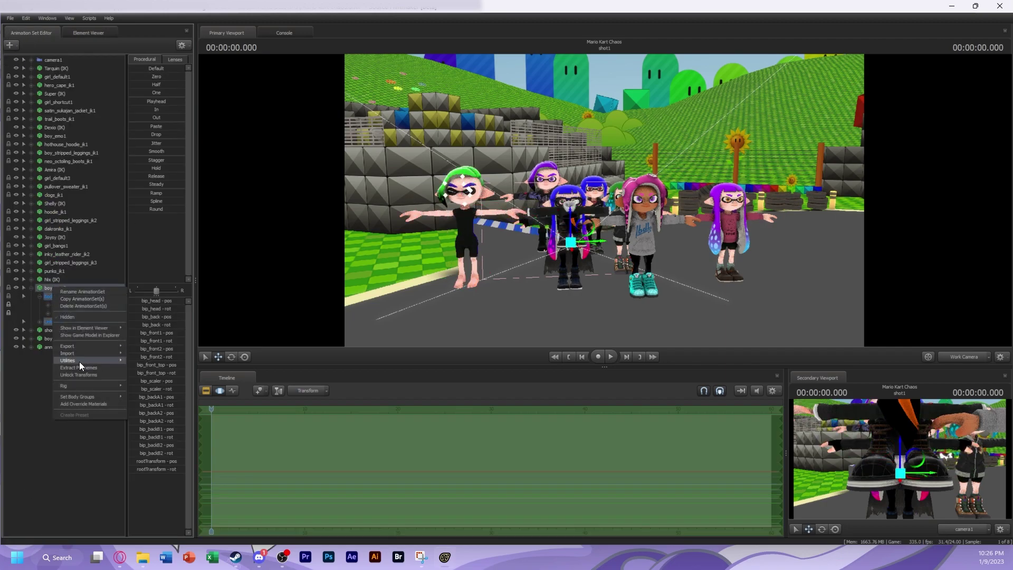
Paste the copied blue tint into $colortint_base of the boy_emo2 hair's m_teamcolor material
{"action": "right_click", "coordinate": [65, 288]}
{"action": "mouse_move", "coordinate": [103, 329]}
{"action": "left_click", "coordinate": [153, 339]}
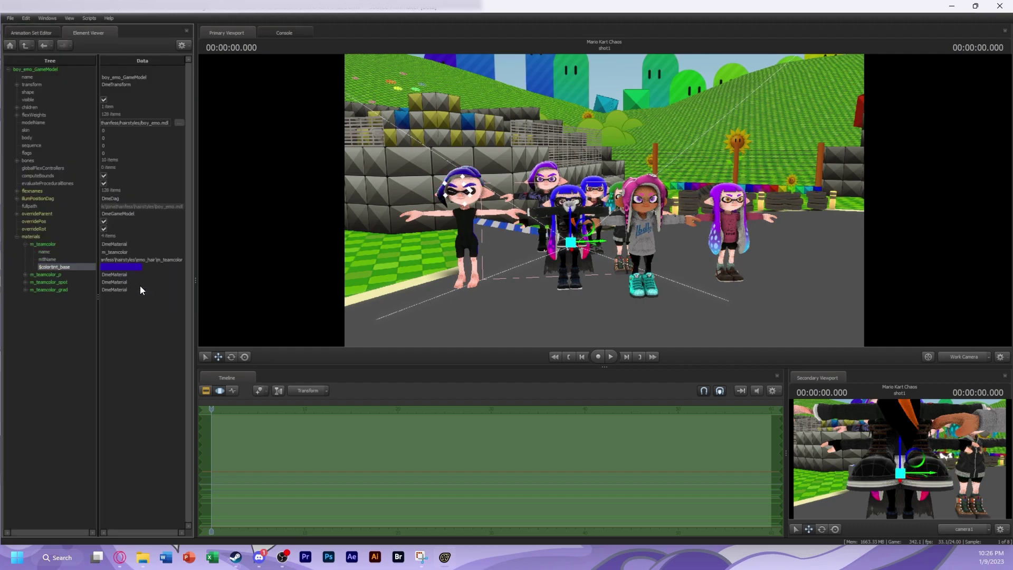
{"action": "left_click", "coordinate": [130, 266]}
{"action": "left_click", "coordinate": [74, 227]}
Add a float $alpha attribute to Nix (IK)'s inkling_boy_underwear material
{"action": "left_click", "coordinate": [32, 32]}
{"action": "right_click", "coordinate": [52, 280]}
{"action": "left_click", "coordinate": [150, 323]}
{"action": "left_click", "coordinate": [16, 237]}
{"action": "left_click", "coordinate": [25, 267]}
{"action": "right_click", "coordinate": [23, 306]}
{"action": "mouse_move", "coordinate": [95, 361]}
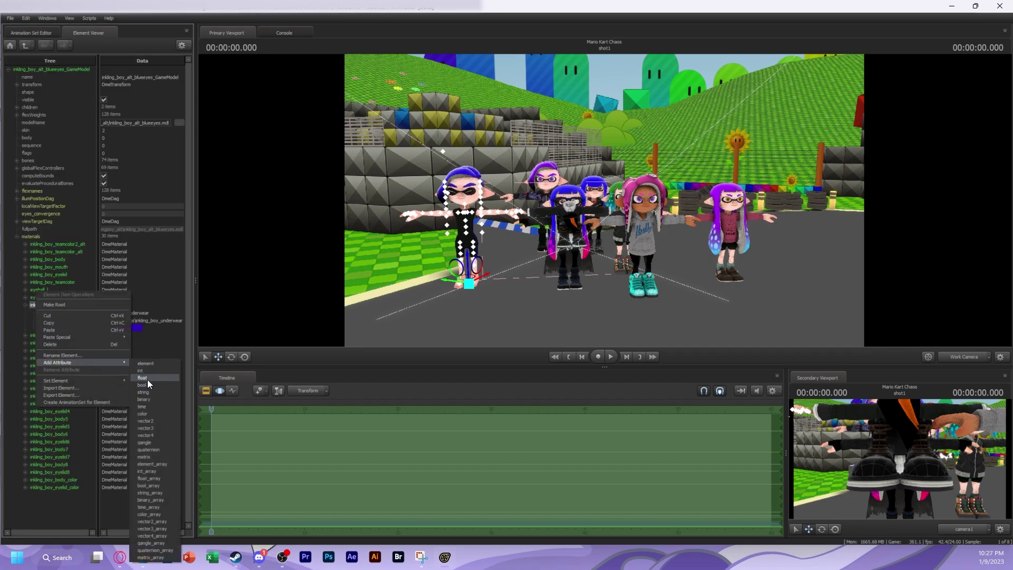
{"action": "left_click", "coordinate": [147, 381]}
{"action": "type", "text": "$alpha"}
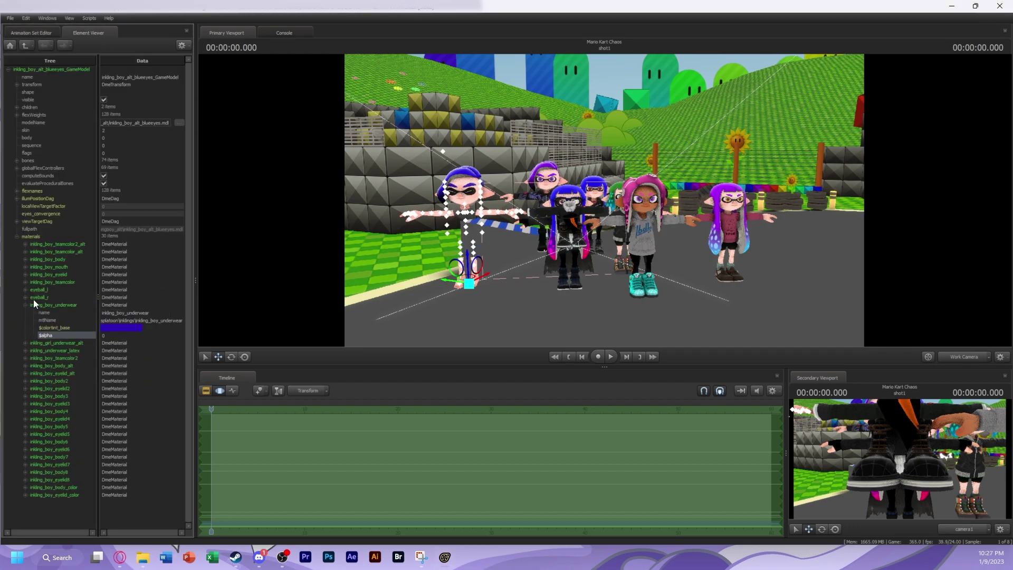
Inspect the materials of the boy_stripped_leggings_ik2 game model
{"action": "left_click", "coordinate": [33, 33]}
{"action": "left_click", "coordinate": [67, 339]}
{"action": "left_click", "coordinate": [165, 388]}
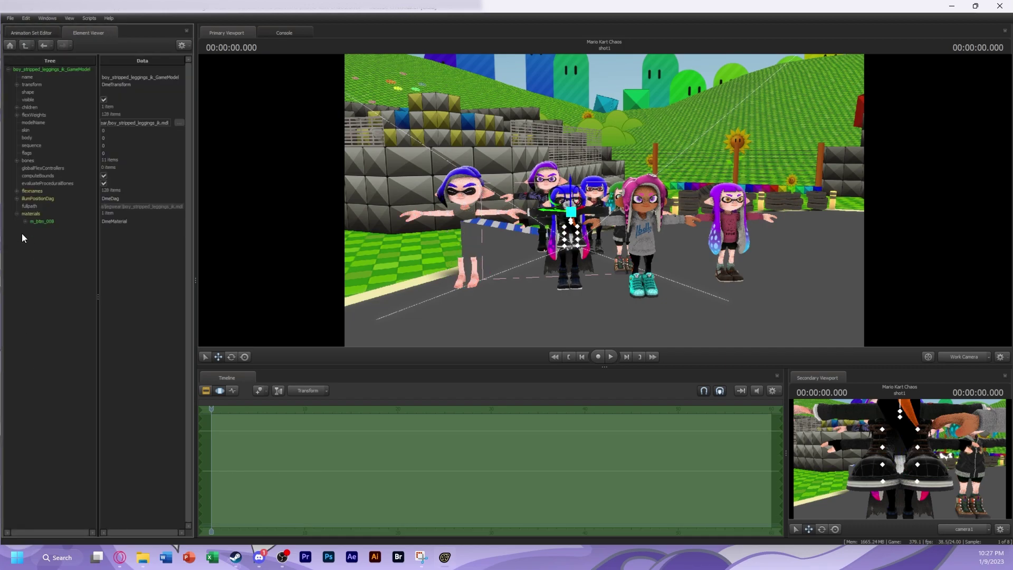
{"action": "left_click", "coordinate": [31, 33]}
Try to lock the body and arm bones of short_knit_layers_ik1 to Nix (IK) and zero them
{"action": "left_click", "coordinate": [66, 296]}
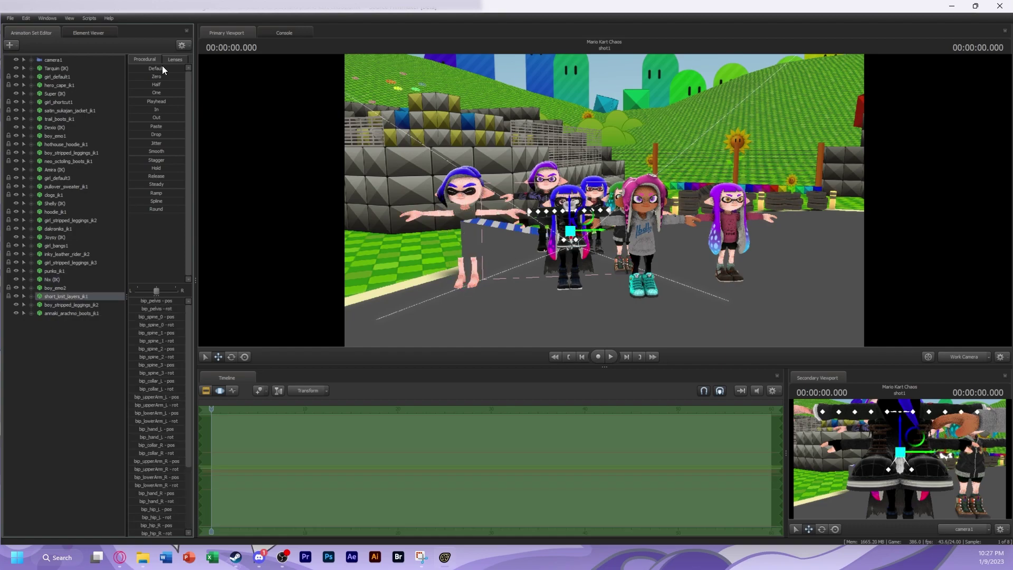
{"action": "left_click", "coordinate": [31, 296]}
{"action": "left_click", "coordinate": [50, 305]}
{"action": "left_click", "coordinate": [50, 313], "text": "ctrl"}
{"action": "left_click", "coordinate": [52, 330], "text": "ctrl"}
{"action": "left_click", "coordinate": [50, 314]}
{"action": "left_click", "coordinate": [50, 305], "text": "ctrl"}
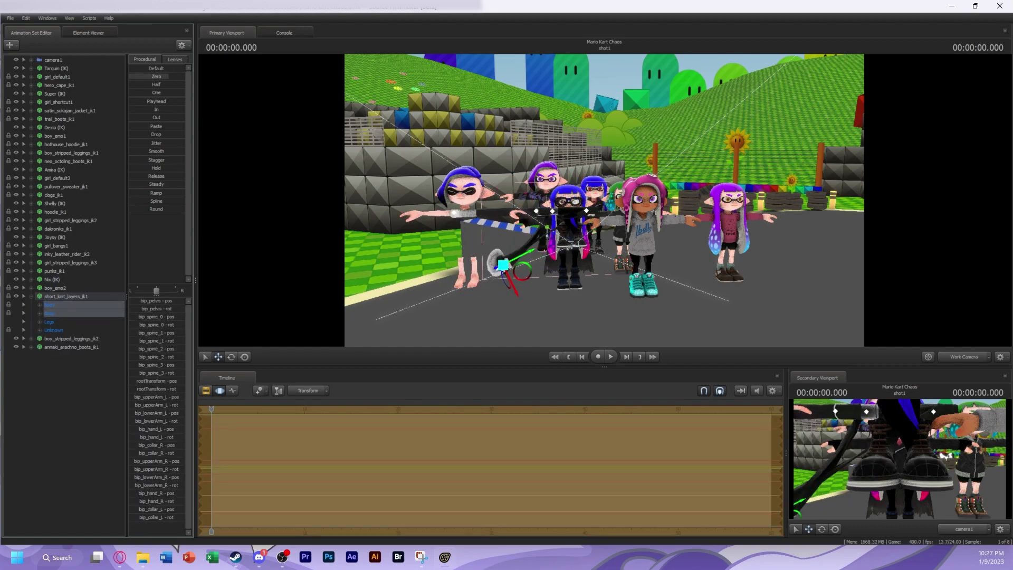
Compare the body and arm bones of short_knit_layers_ik1 and boy_emo2 with those of Nix (IK)
{"action": "left_click", "coordinate": [31, 287]}
{"action": "left_click", "coordinate": [40, 296]}
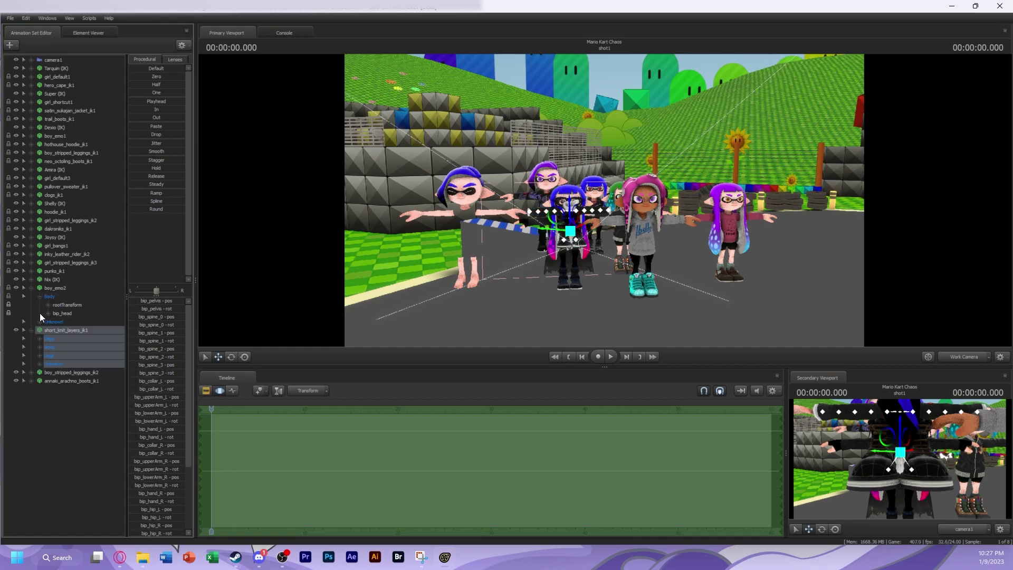
{"action": "left_click", "coordinate": [50, 297]}
{"action": "left_click", "coordinate": [39, 355]}
{"action": "left_click", "coordinate": [40, 347]}
{"action": "left_click", "coordinate": [39, 296]}
{"action": "left_click", "coordinate": [40, 330]}
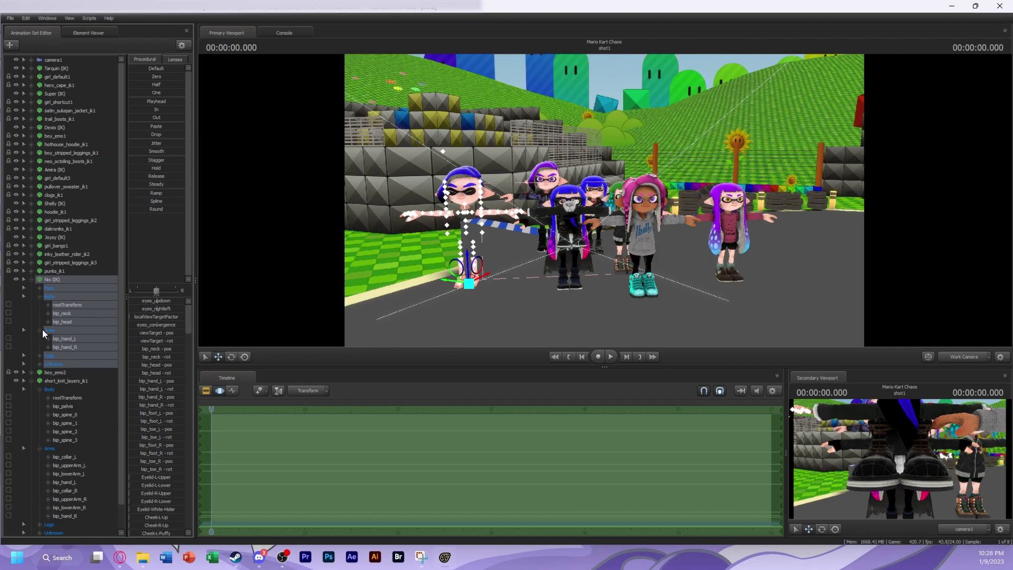
{"action": "scroll", "coordinate": [53, 322], "scroll_direction": "down", "scroll_amount": 1}
{"action": "left_click", "coordinate": [70, 313]}
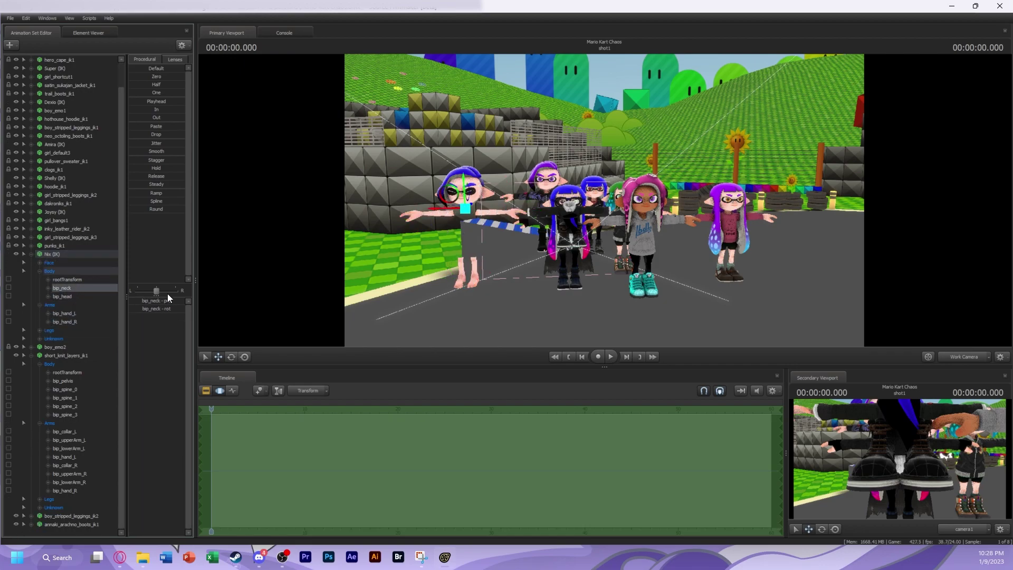
{"action": "right_click", "coordinate": [84, 280]}
{"action": "left_click", "coordinate": [106, 296]}
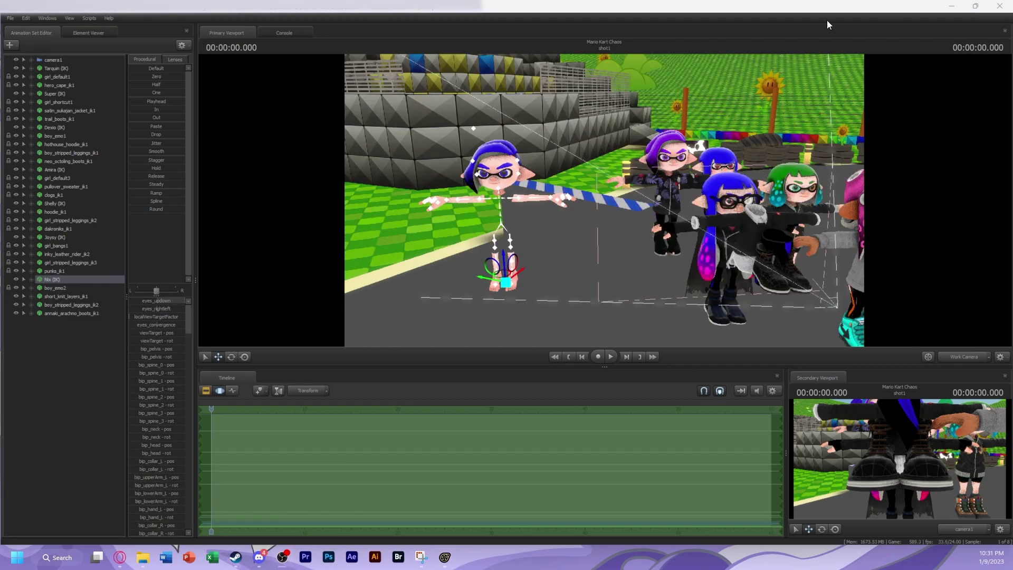
Fit the sweater, striped leggings and annaki_arachno_boots_ik1 onto Nix (IK) by locking and zeroing their bones
{"action": "left_click", "coordinate": [68, 296]}
{"action": "left_click", "coordinate": [69, 304]}
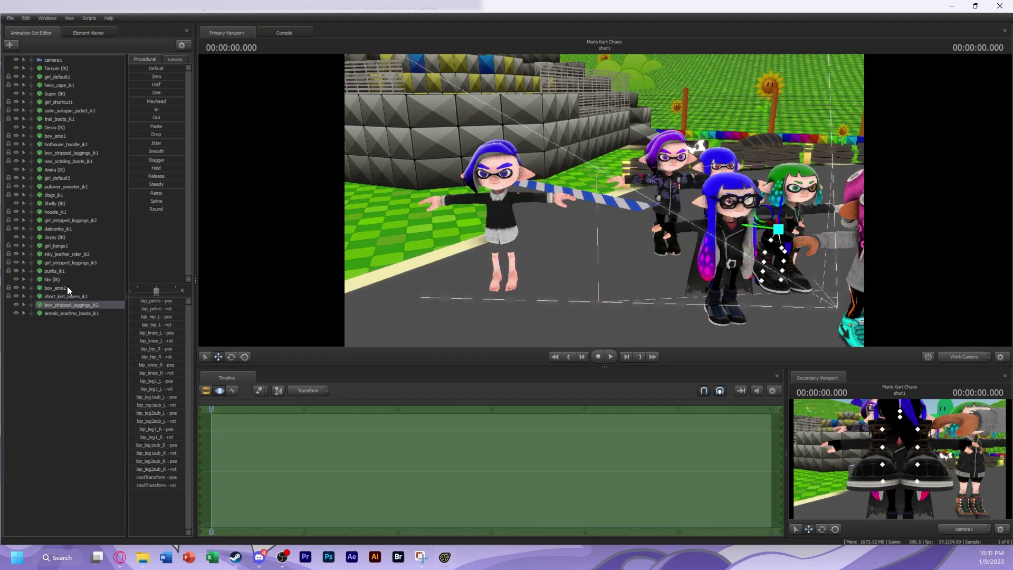
{"action": "left_click", "coordinate": [157, 75]}
{"action": "left_click", "coordinate": [74, 313]}
{"action": "left_click_drag", "start_coordinate": [604, 200], "coordinate": [615, 194]}
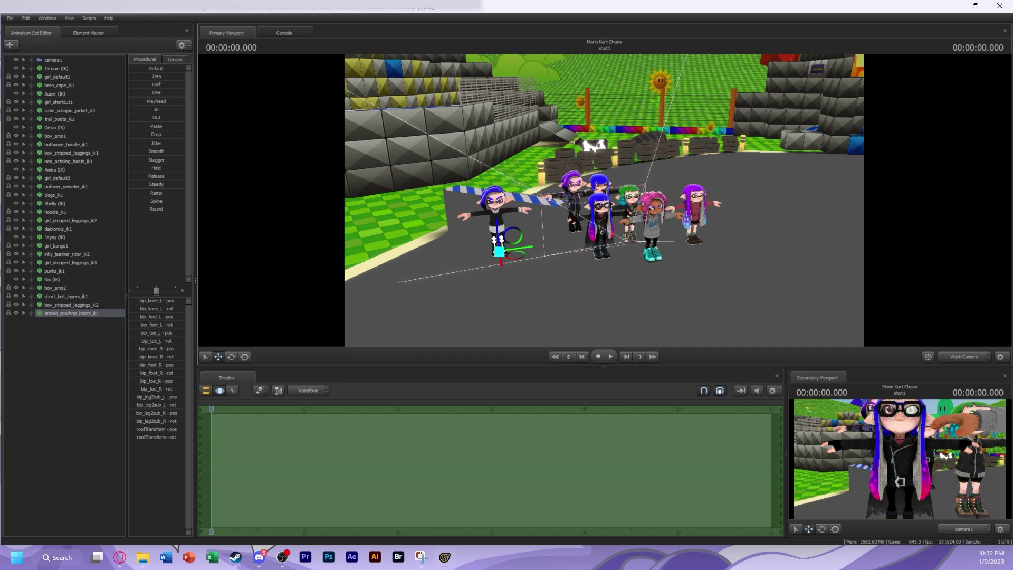
Create an animation set for the default_kart model and place it below trail_boots_ik1 in the list
{"action": "right_click", "coordinate": [34, 59]}
{"action": "left_click", "coordinate": [33, 71]}
{"action": "type", "text": "kart"}
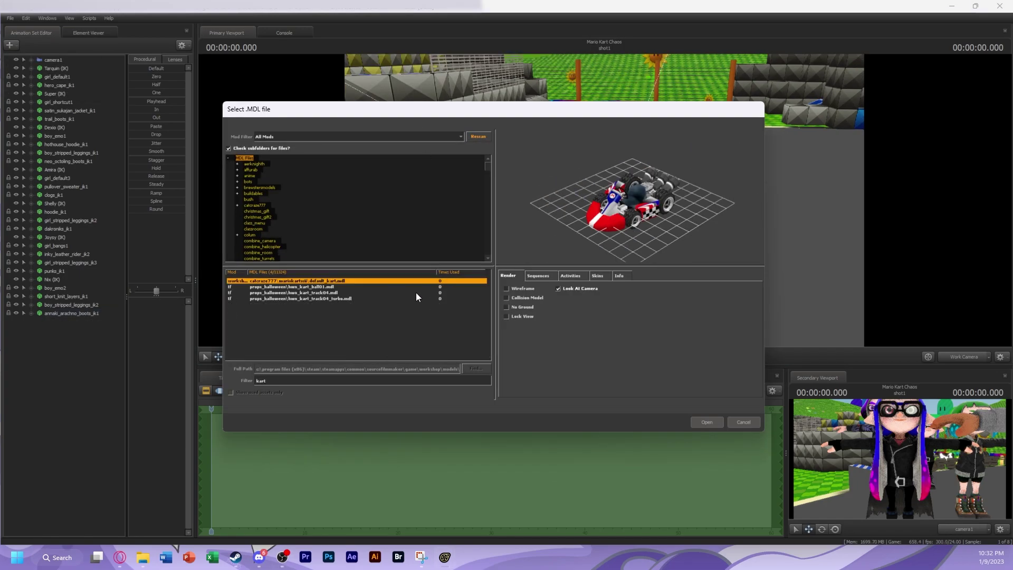
{"action": "double_click", "coordinate": [344, 280]}
{"action": "left_click_drag", "start_coordinate": [50, 321], "coordinate": [69, 124]}
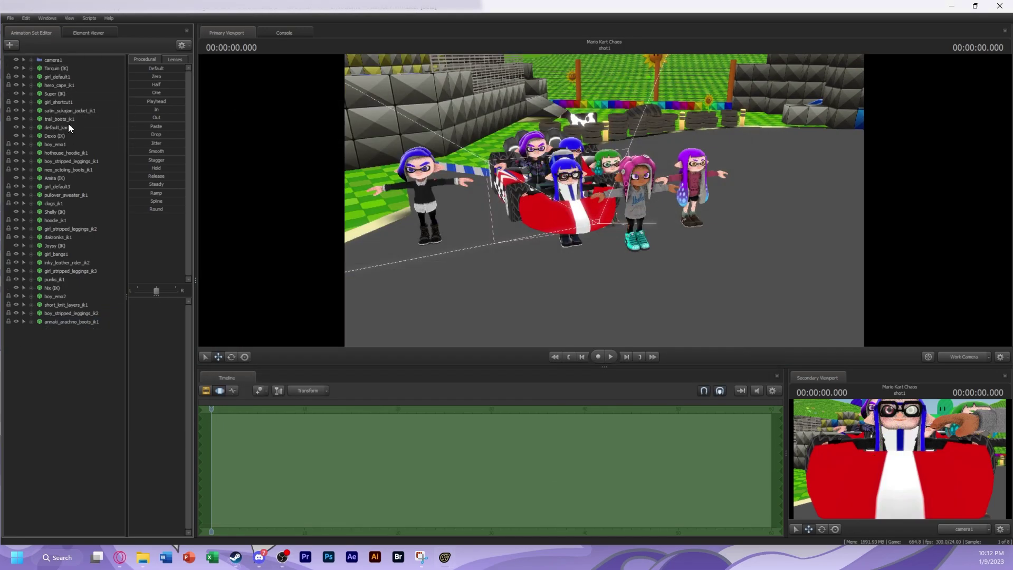
Rename the default_kart1 animation set as "Tarquin's Kart"
{"action": "right_click", "coordinate": [69, 127]}
{"action": "left_click", "coordinate": [106, 167]}
{"action": "type", "text": "Tarquin's "}
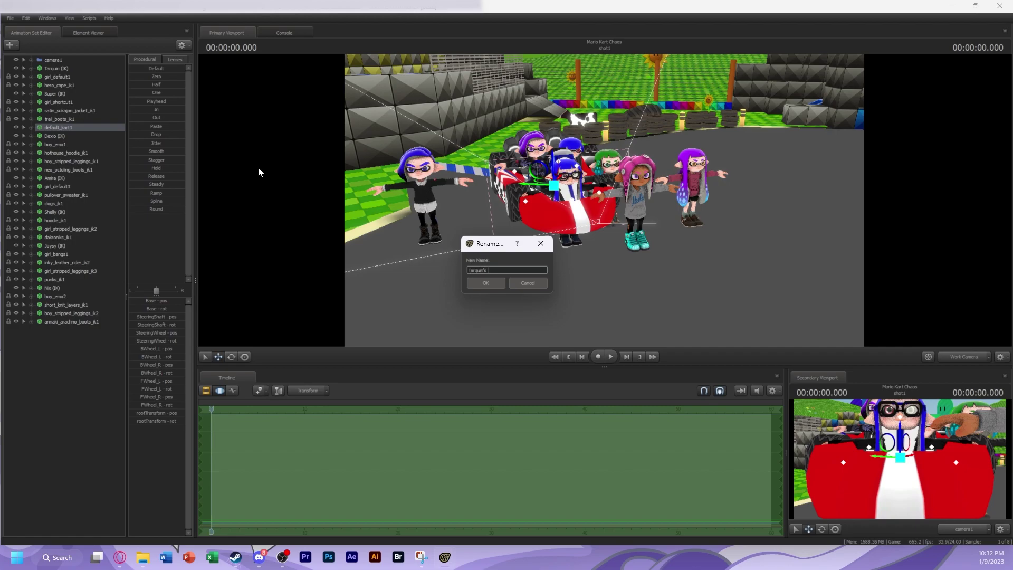
{"action": "type", "text": "Kart"}
{"action": "key", "text": "Return"}
Create a second default_kart animation set, rename it "Super's Kart" and place each kart below its character's clothing in the list
{"action": "left_click", "coordinate": [11, 46]}
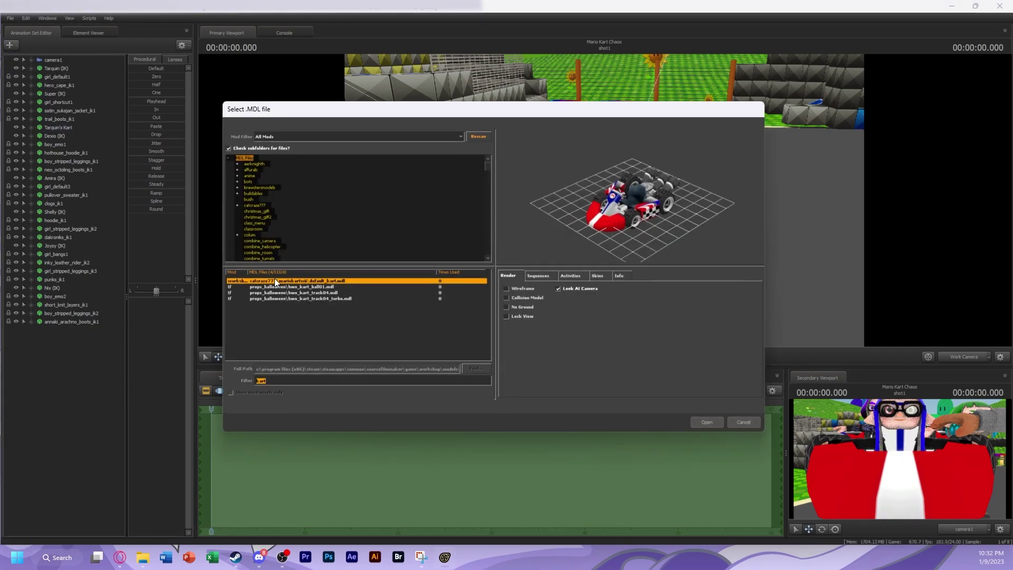
{"action": "left_click", "coordinate": [706, 422]}
{"action": "left_click_drag", "start_coordinate": [58, 330], "coordinate": [80, 99]}
{"action": "right_click", "coordinate": [68, 332]}
{"action": "left_click", "coordinate": [93, 335]}
{"action": "type", "text": "Super's Kart"}
{"action": "key", "text": "Return"}
{"action": "left_click_drag", "start_coordinate": [93, 333], "coordinate": [73, 140]}
Create a third default_kart animation set, rename it "Dexio's Kart" and place it below neo_octoling_boots_ik1
{"action": "left_click", "coordinate": [10, 46]}
{"action": "left_click", "coordinate": [701, 418]}
{"action": "right_click", "coordinate": [79, 338]}
{"action": "left_click", "coordinate": [125, 344]}
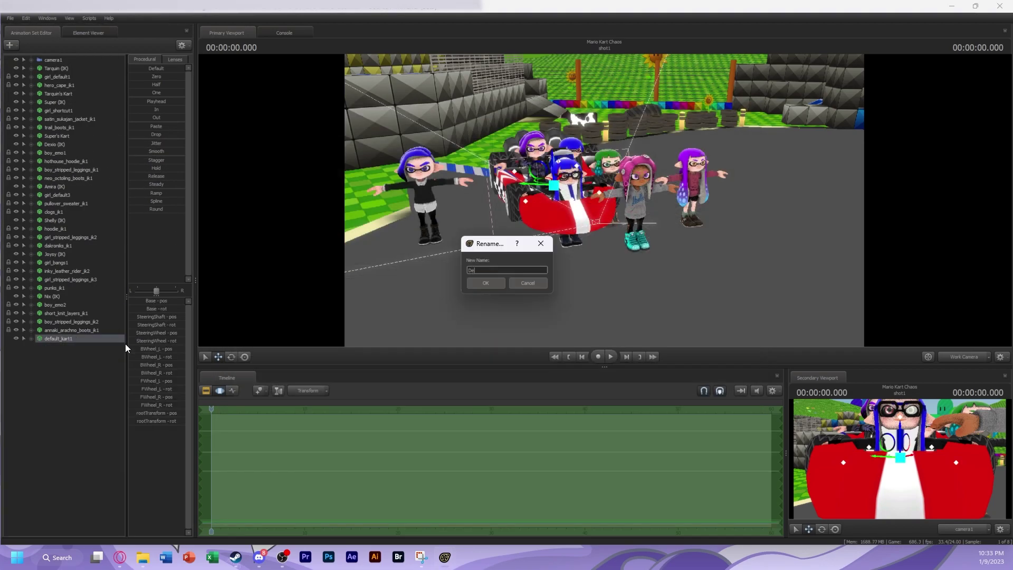
{"action": "key", "text": "Return"}
{"action": "left_click_drag", "start_coordinate": [95, 338], "coordinate": [69, 185]}
Create a fourth default_kart animation set and rename it "Amira's Kart"
{"action": "left_click", "coordinate": [11, 45]}
{"action": "left_click", "coordinate": [29, 71]}
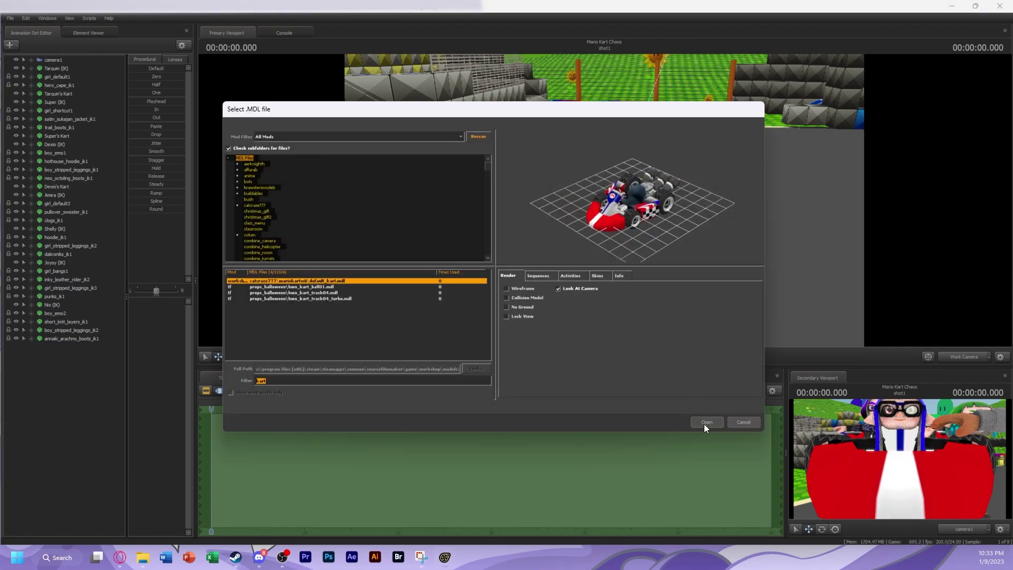
{"action": "left_click", "coordinate": [702, 420]}
{"action": "right_click", "coordinate": [79, 347]}
{"action": "left_click", "coordinate": [101, 348]}
{"action": "type", "text": "Amira's Kart"}
{"action": "key", "text": "Return"}
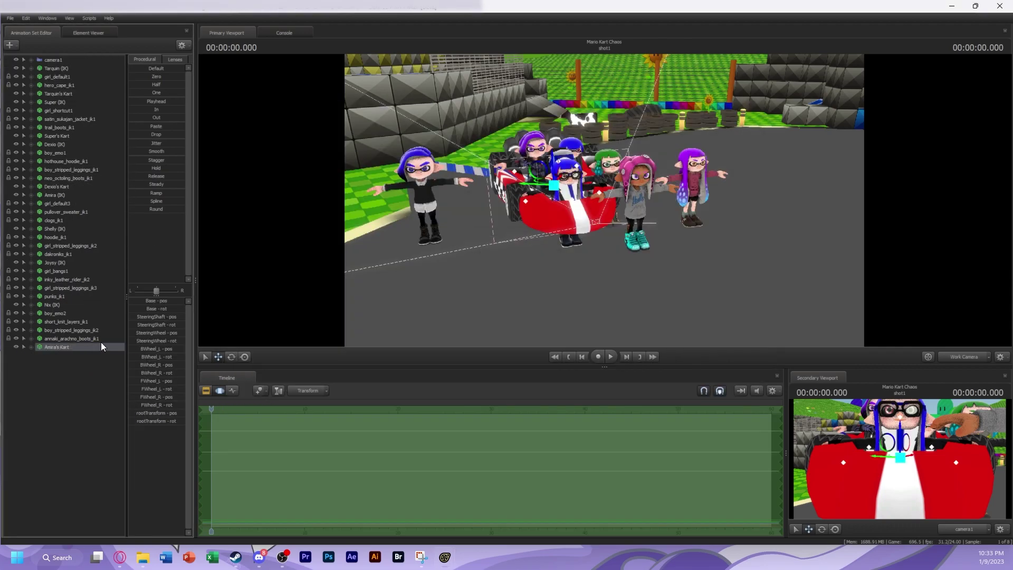
Create another default_kart animation set and place Amira's Kart below clogs_ik1 in the list
{"action": "left_click", "coordinate": [11, 45]}
{"action": "left_click", "coordinate": [38, 72]}
{"action": "key", "text": "BackSpace"}
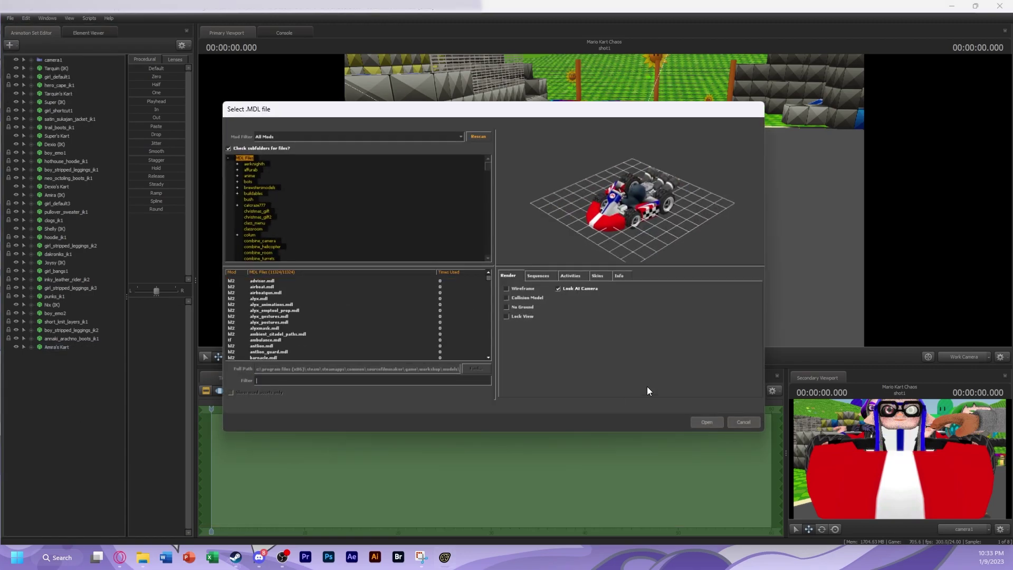
{"action": "type", "text": "stand"}
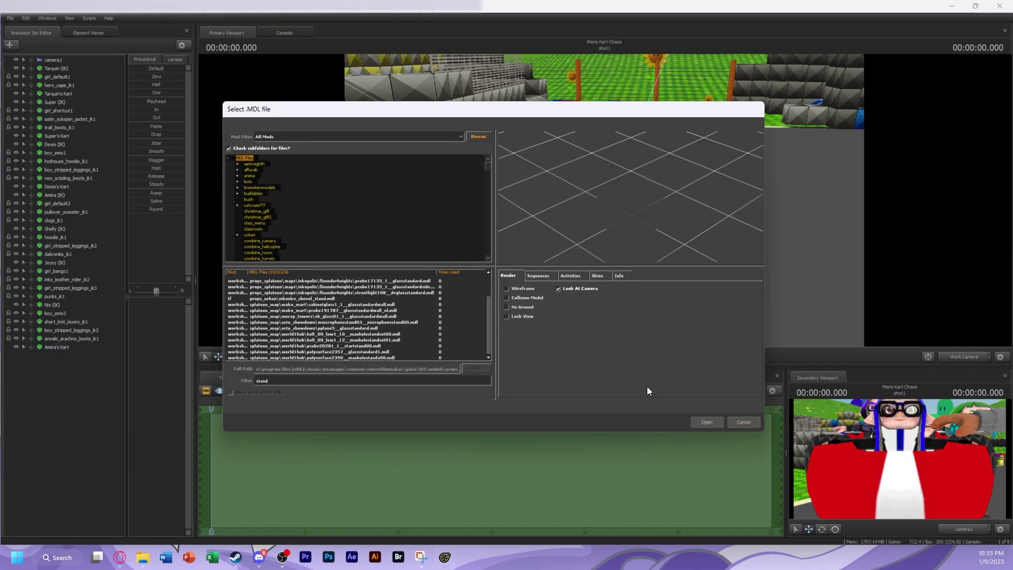
{"action": "type", "text": "ard_kart"}
{"action": "key", "text": "Return"}
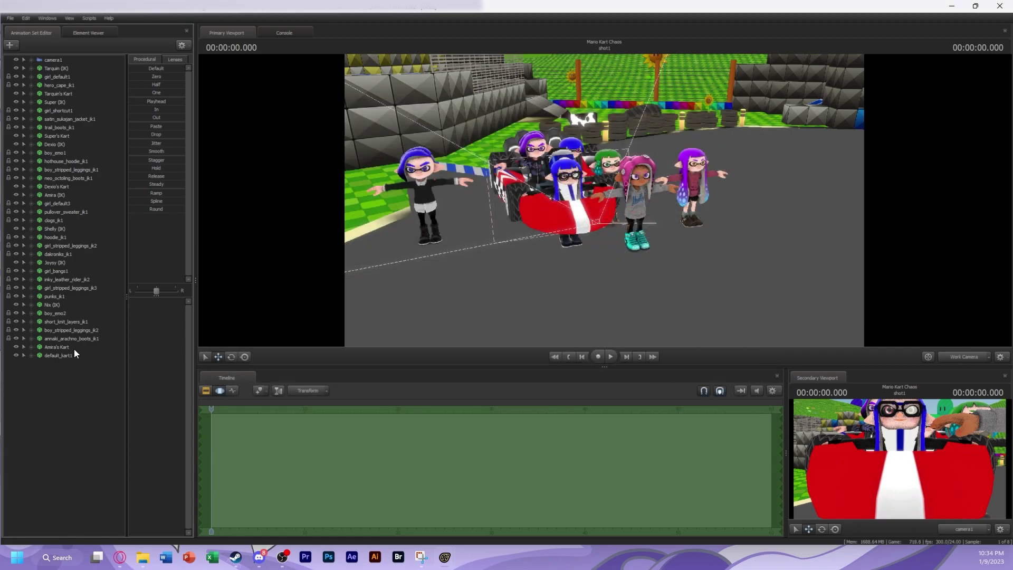
{"action": "left_click_drag", "start_coordinate": [80, 192], "coordinate": [76, 225]}
Rename the new kart animation set "Shelly's Kart" and place it below Shelly's clothing in the list
{"action": "right_click", "coordinate": [80, 355]}
{"action": "left_click", "coordinate": [158, 369]}
{"action": "type", "text": "Shelly's Kart"}
{"action": "key", "text": "Return"}
{"action": "left_click_drag", "start_coordinate": [52, 354], "coordinate": [66, 267]}
Create another default_kart animation set, rename it "Joysy's Kart" and keep it below Joysy's clothing in the list
{"action": "left_click", "coordinate": [10, 45]}
{"action": "left_click", "coordinate": [27, 63]}
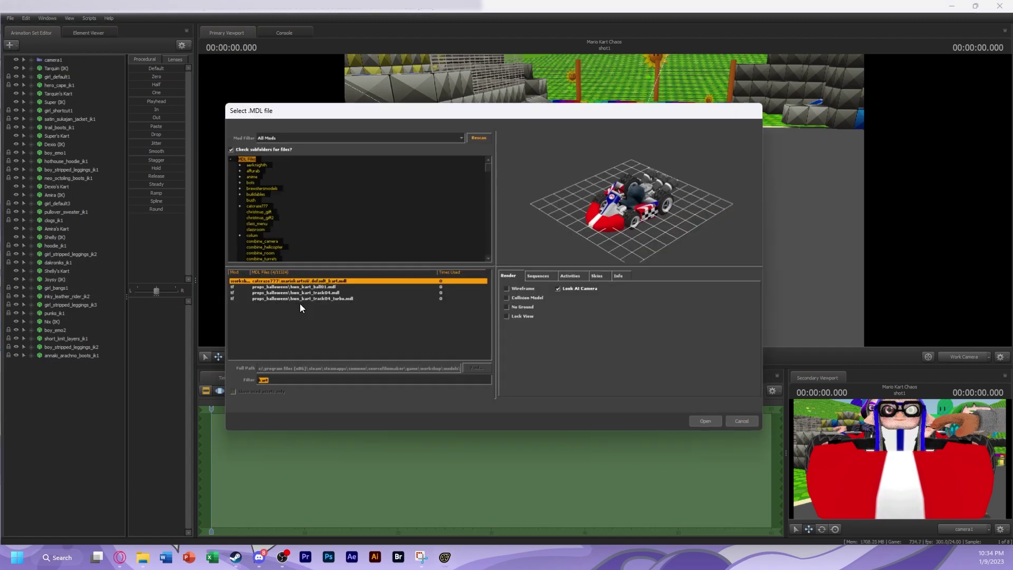
{"action": "left_click", "coordinate": [706, 423]}
{"action": "right_click", "coordinate": [78, 324]}
{"action": "left_click", "coordinate": [95, 338]}
{"action": "type", "text": "Joysy's Kart"}
{"action": "key", "text": "Return"}
Create a last default_kart animation set and rename it "Nix's Kart"
{"action": "left_click", "coordinate": [10, 45]}
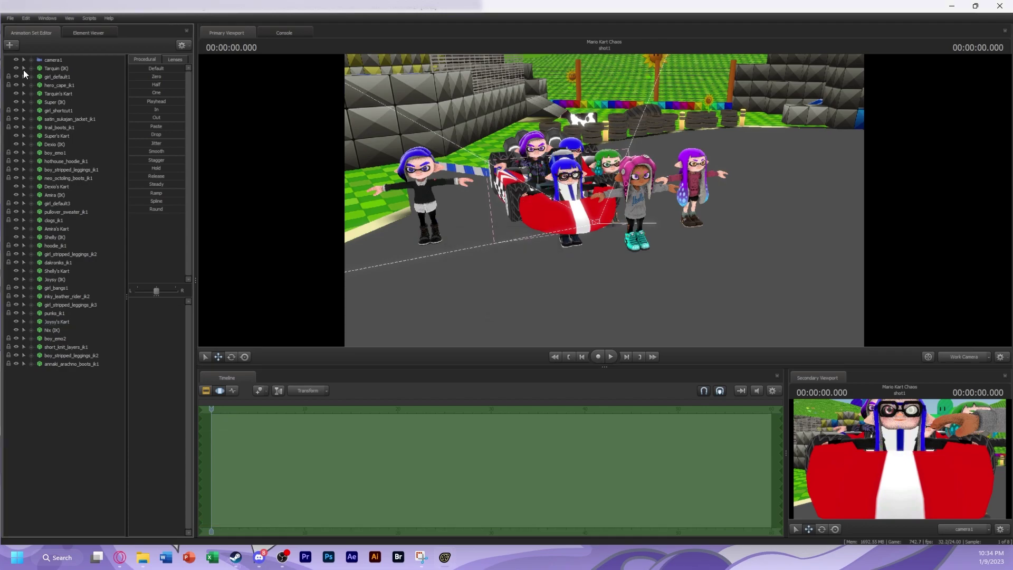
{"action": "left_click", "coordinate": [27, 63]}
{"action": "left_click", "coordinate": [708, 422]}
{"action": "type", "text": "Nix's Kart"}
{"action": "key", "text": "Return"}
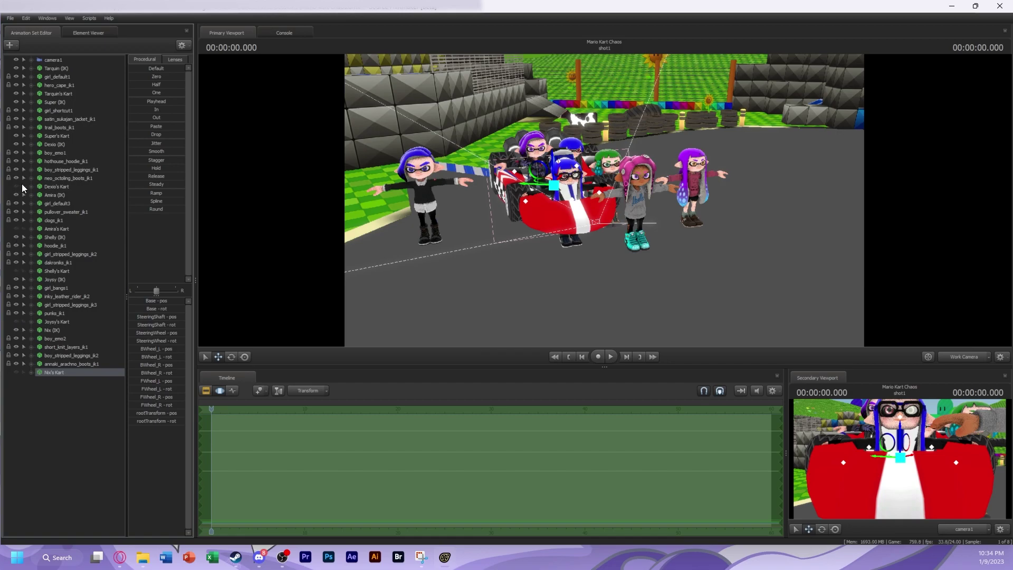
Set the skin of Tarquin's Kart to 10
{"action": "left_click", "coordinate": [54, 94]}
{"action": "right_click", "coordinate": [54, 93]}
{"action": "mouse_move", "coordinate": [80, 196]}
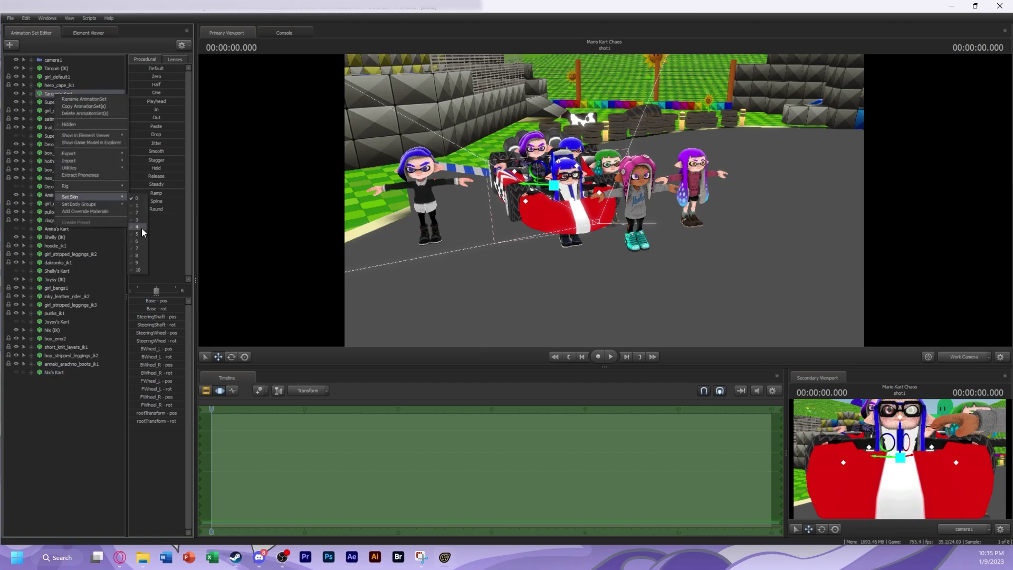
{"action": "left_click", "coordinate": [143, 219]}
Add a color attribute named $color to the blank_kart material of Tarquin's Kart
{"action": "right_click", "coordinate": [88, 94]}
{"action": "left_click", "coordinate": [178, 148]}
{"action": "right_click", "coordinate": [33, 306]}
{"action": "left_click", "coordinate": [134, 375]}
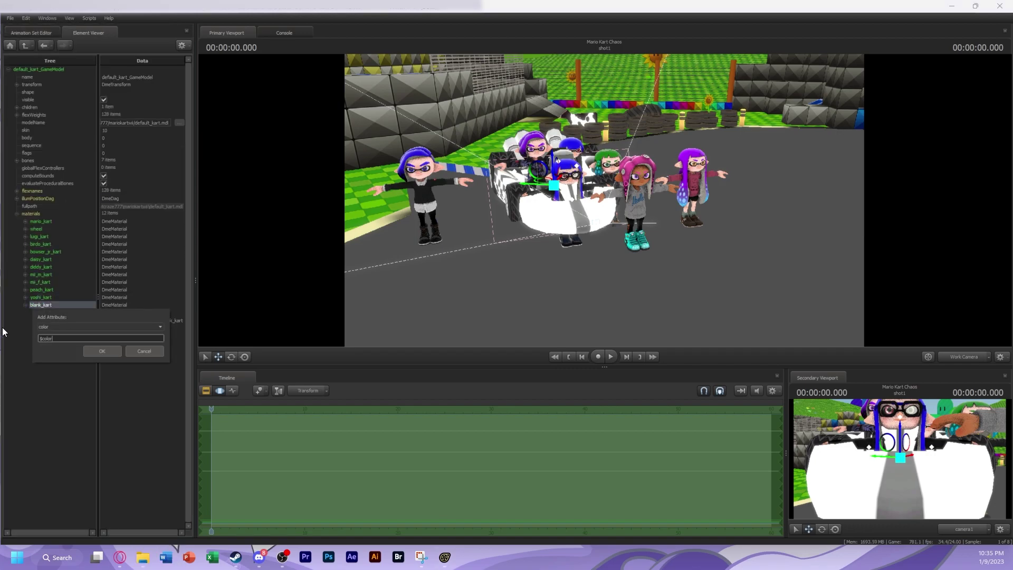
{"action": "type", "text": "$color"}
{"action": "key", "text": "Return"}
Copy the blue team colour from Tarquin's model materials and paste it into the $color attribute of Tarquin's Kart
{"action": "left_click", "coordinate": [31, 33]}
{"action": "right_click", "coordinate": [62, 70]}
{"action": "left_click", "coordinate": [75, 188]}
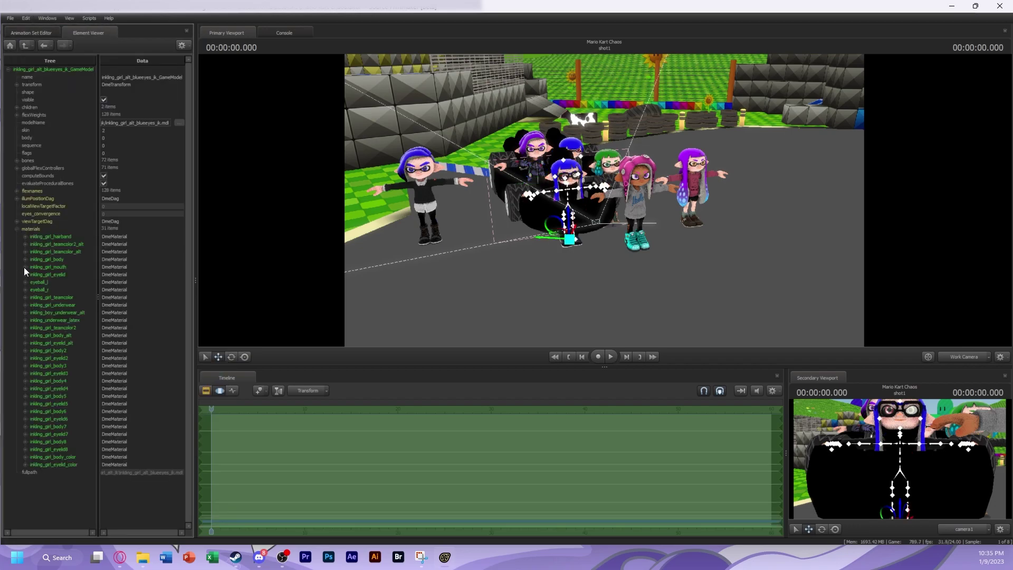
{"action": "left_click", "coordinate": [31, 32]}
{"action": "right_click", "coordinate": [55, 91]}
{"action": "left_click", "coordinate": [141, 139]}
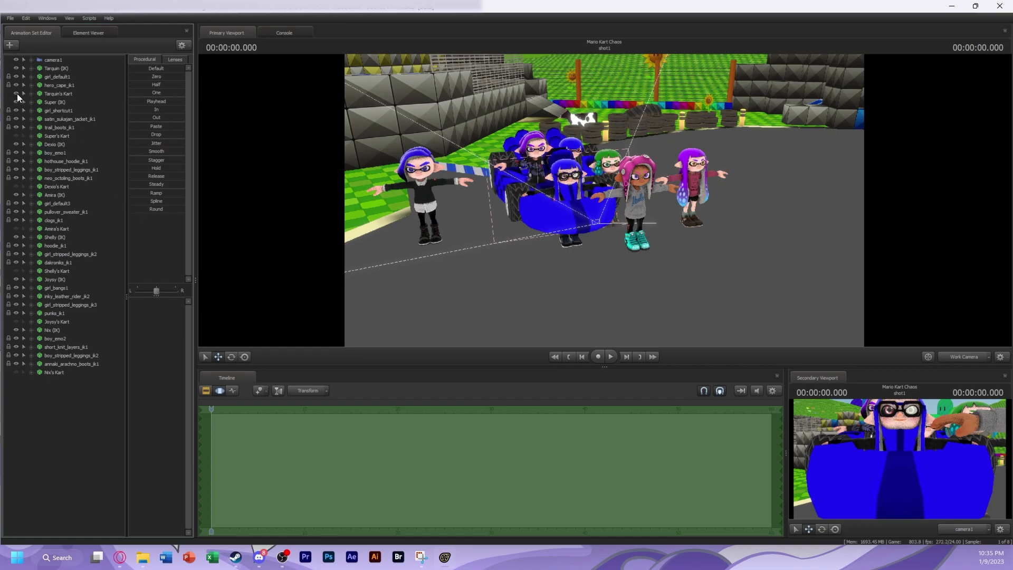
Hide Tarquin's Kart, show Super's Kart and set its skin to 10
{"action": "left_click", "coordinate": [16, 93]}
{"action": "left_click", "coordinate": [15, 136]}
{"action": "right_click", "coordinate": [60, 135]}
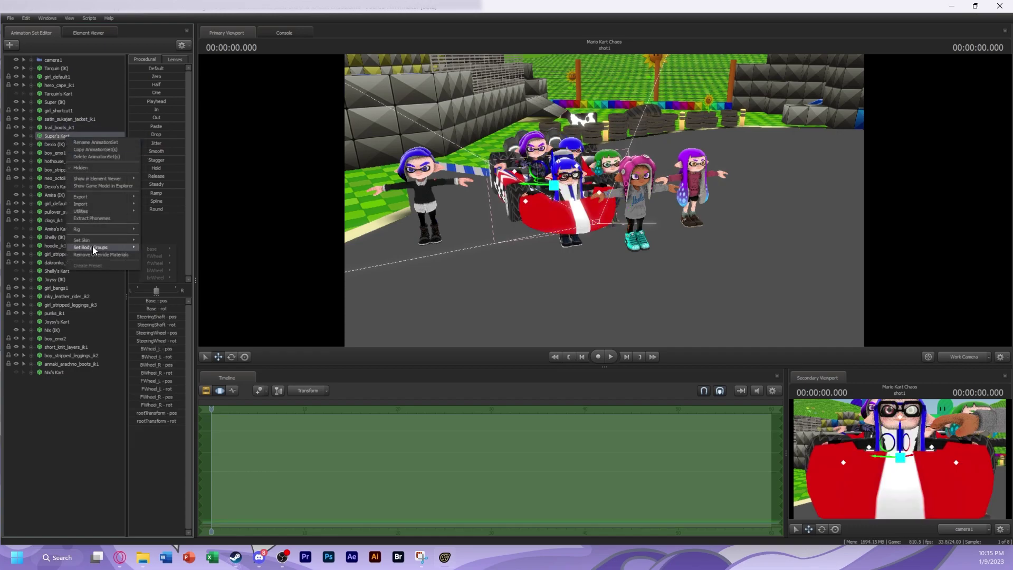
{"action": "left_click", "coordinate": [147, 312]}
Copy the green $colortint_base colour from the materials of Super's character model
{"action": "right_click", "coordinate": [74, 136]}
{"action": "left_click", "coordinate": [140, 148]}
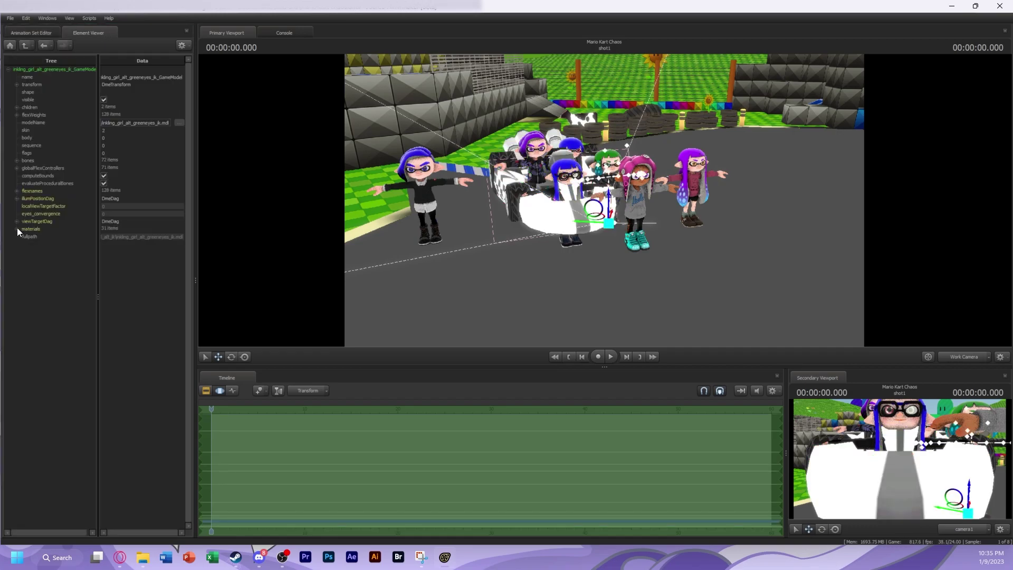
{"action": "left_click", "coordinate": [30, 267]}
{"action": "left_click", "coordinate": [28, 268]}
{"action": "left_click", "coordinate": [24, 298]}
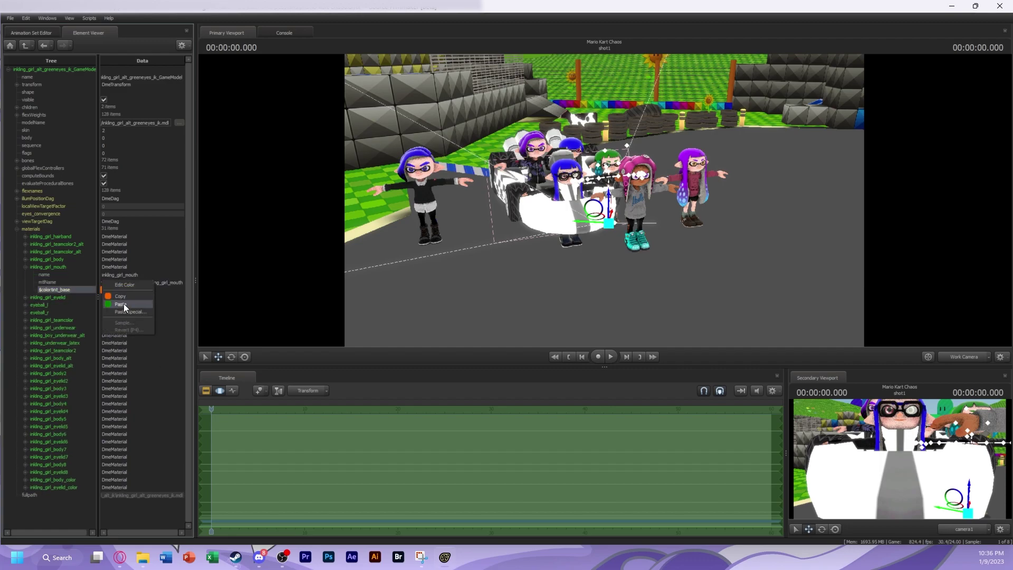
Add a $color attribute to the blank_kart material of Super's Kart and paste the copied green into it
{"action": "left_click", "coordinate": [31, 33]}
{"action": "right_click", "coordinate": [66, 130]}
{"action": "left_click", "coordinate": [161, 181]}
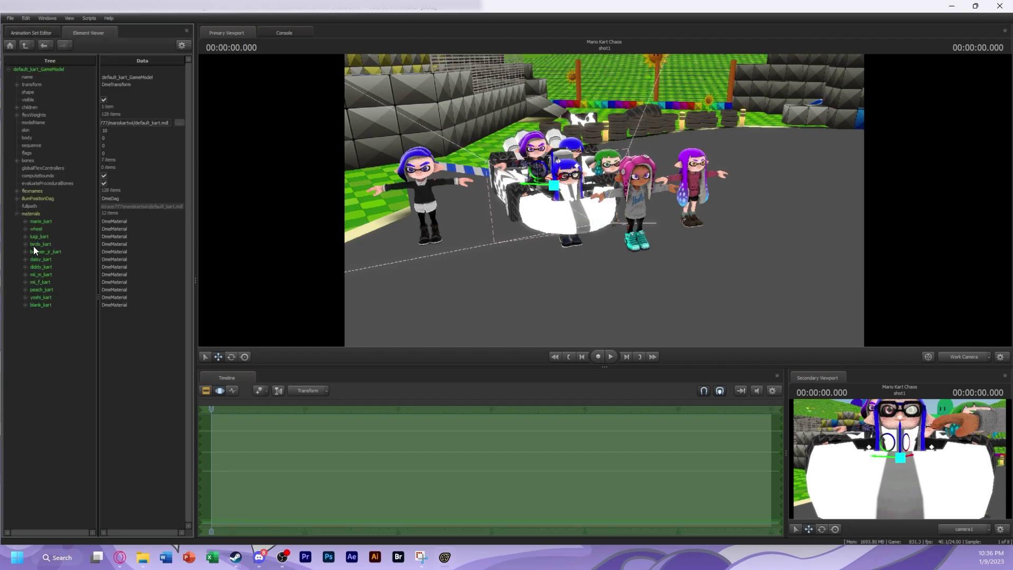
{"action": "right_click", "coordinate": [42, 305]}
{"action": "left_click", "coordinate": [162, 400]}
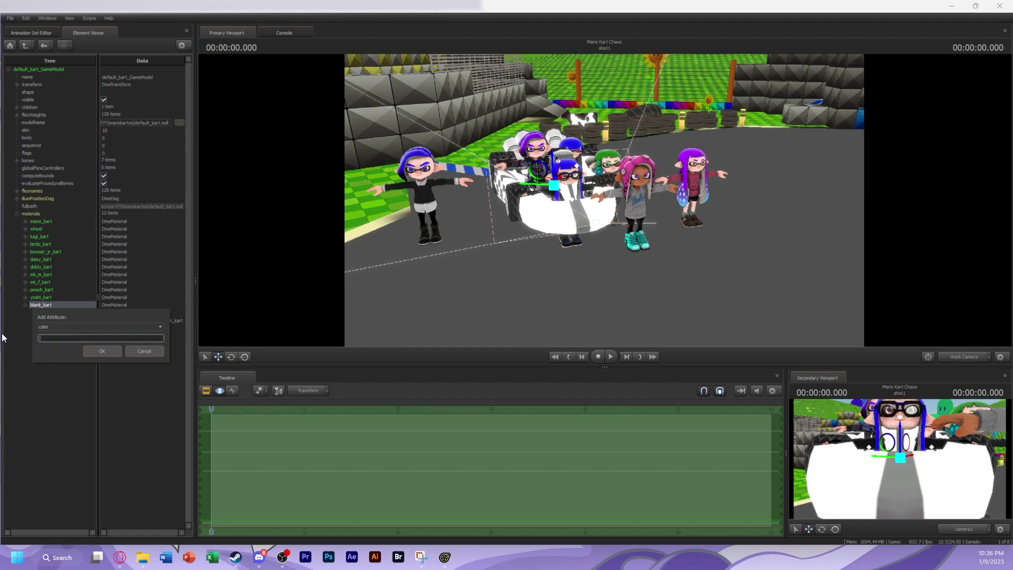
{"action": "type", "text": "$col"}
{"action": "key", "text": "Return"}
{"action": "left_click", "coordinate": [31, 33]}
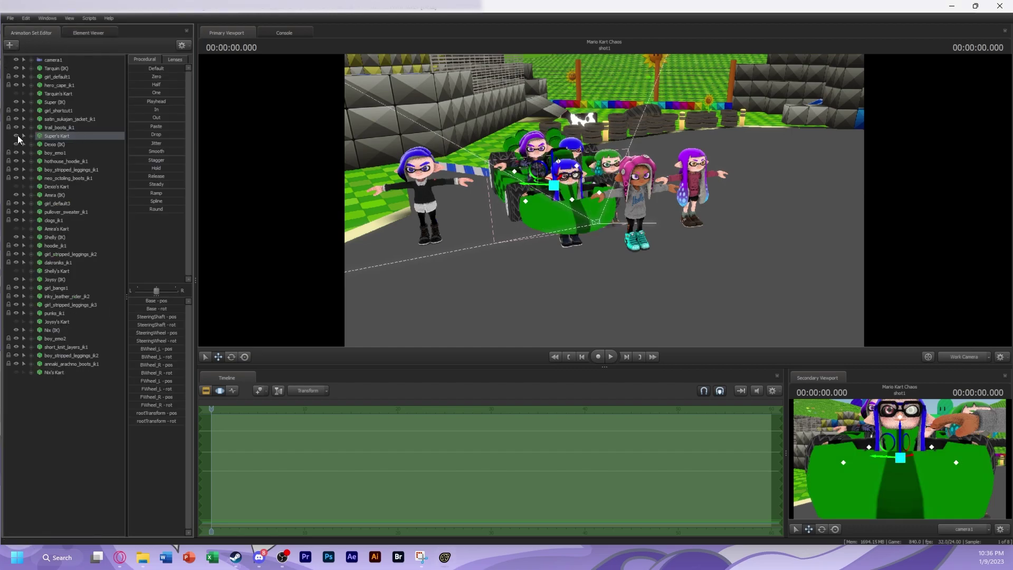
Hide Super's Kart, show Dexio's Kart and set its skin to 10
{"action": "left_click", "coordinate": [15, 136]}
{"action": "left_click", "coordinate": [15, 186]}
{"action": "right_click", "coordinate": [60, 186]}
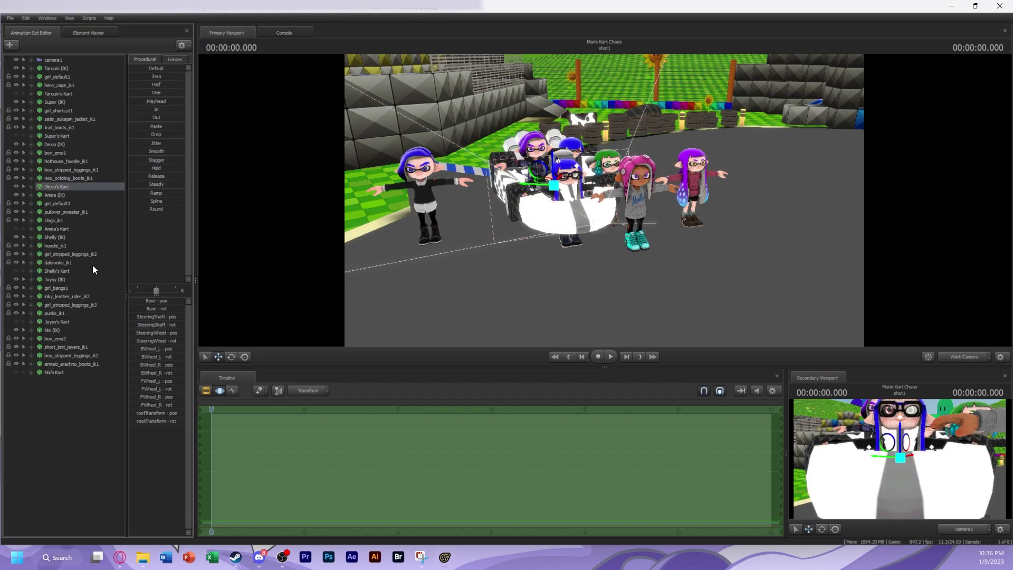
Copy the purple $colortint_base colour from the inkling_boy_teamcolor material of Dexio's model
{"action": "right_click", "coordinate": [55, 154]}
{"action": "left_click", "coordinate": [144, 192]}
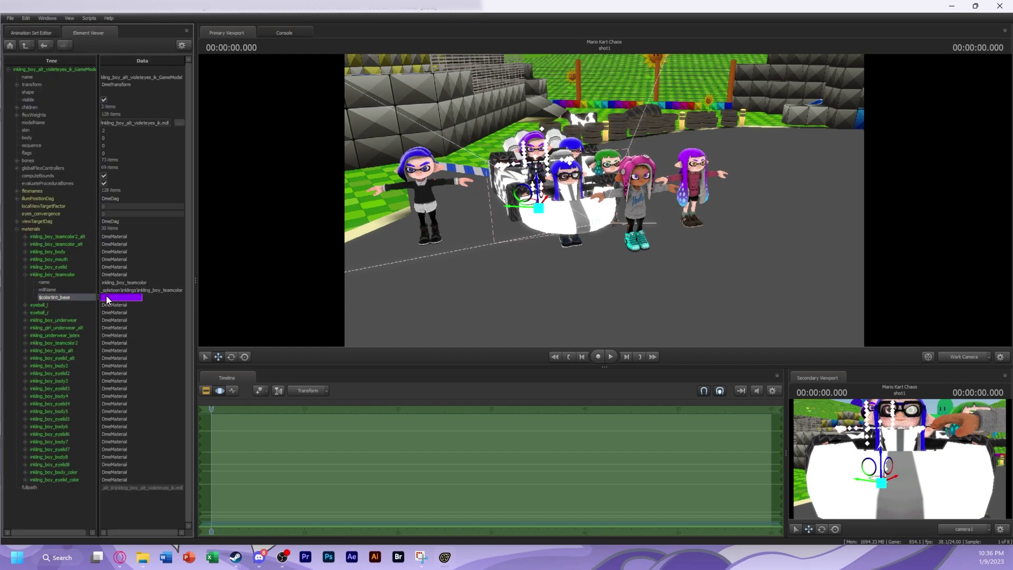
{"action": "left_click", "coordinate": [18, 32]}
Add a $color attribute to the blank_kart material of Dexio's Kart and paste the copied purple into it
{"action": "right_click", "coordinate": [63, 218]}
{"action": "left_click", "coordinate": [147, 227]}
{"action": "left_click", "coordinate": [17, 214]}
{"action": "right_click", "coordinate": [43, 305]}
{"action": "mouse_move", "coordinate": [114, 364]}
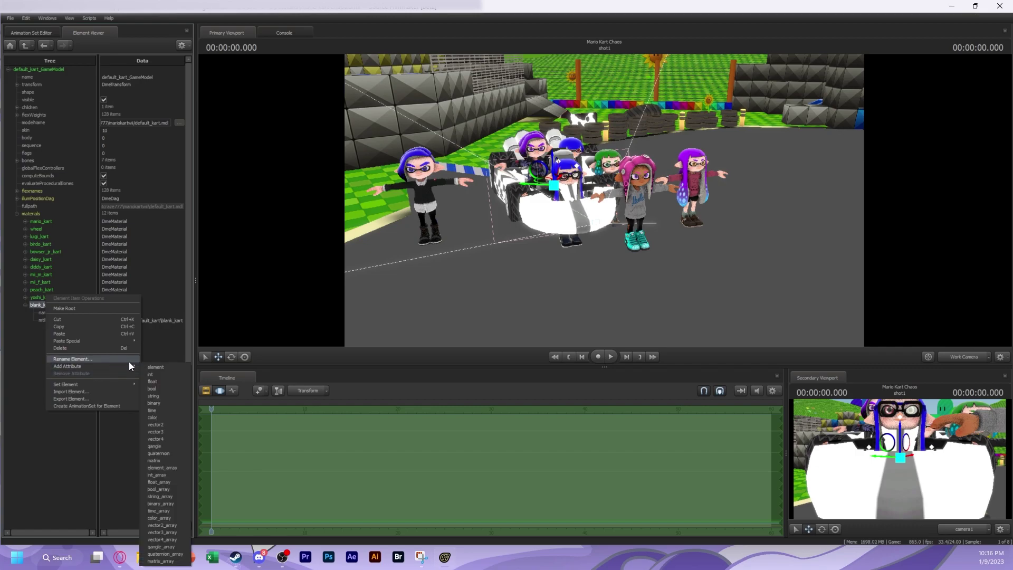
{"action": "left_click", "coordinate": [159, 417]}
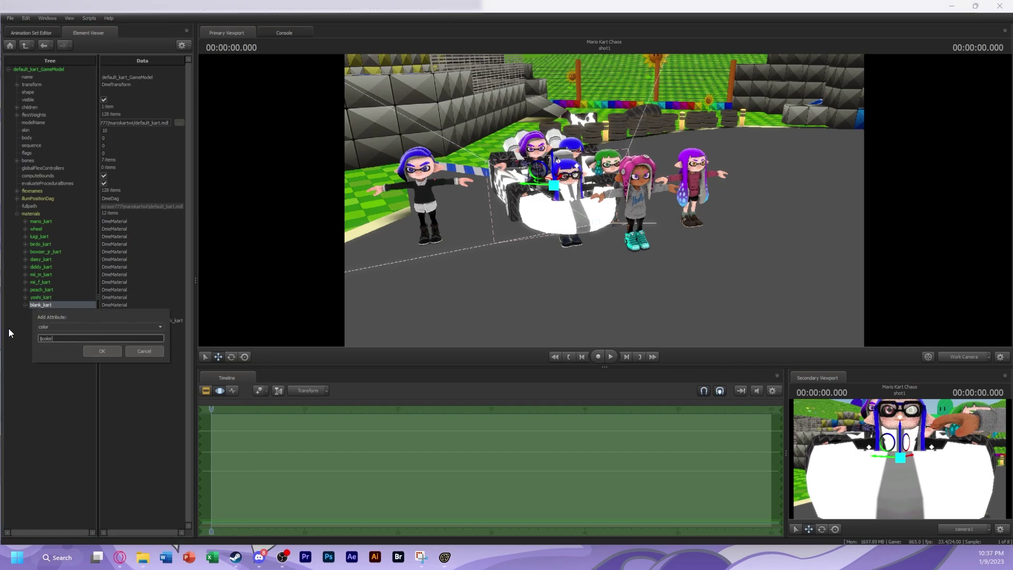
{"action": "type", "text": "$color"}
{"action": "key", "text": "Return"}
{"action": "left_click", "coordinate": [27, 29]}
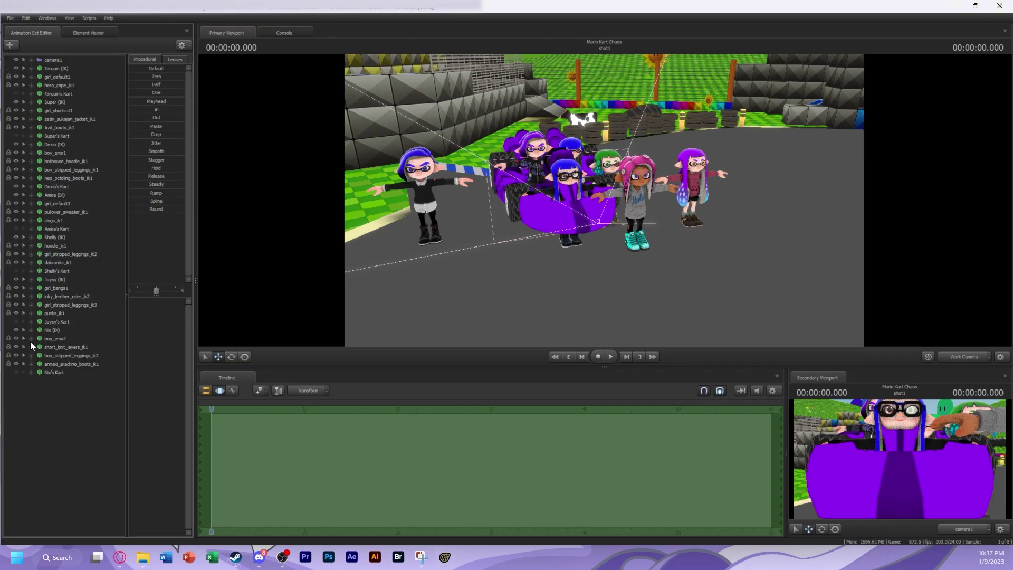
Show Amira's Kart instead of Dexio's Kart and copy the team colour from Amira's model materials
{"action": "right_click", "coordinate": [24, 204]}
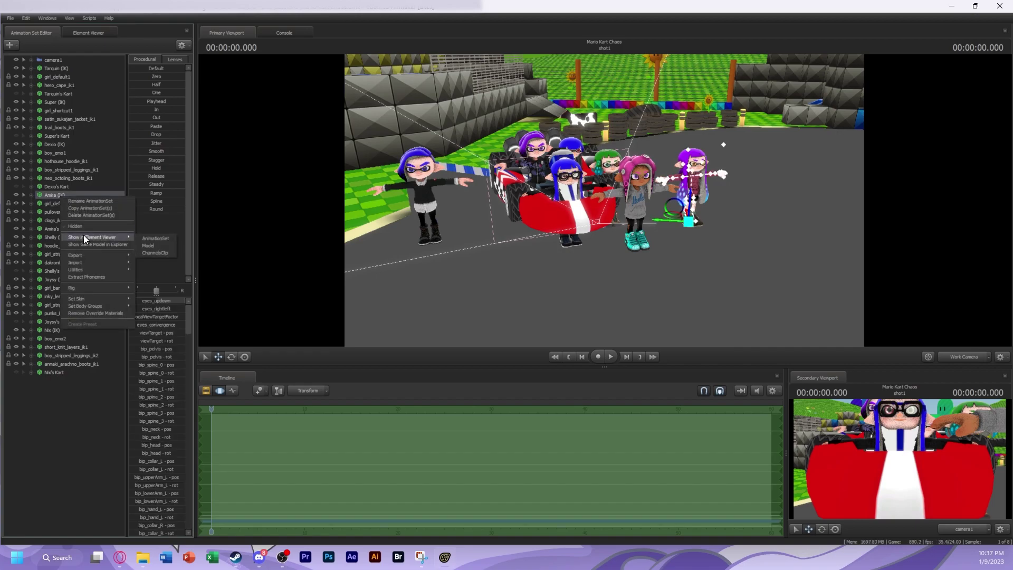
{"action": "left_click", "coordinate": [83, 235]}
{"action": "left_click", "coordinate": [17, 230]}
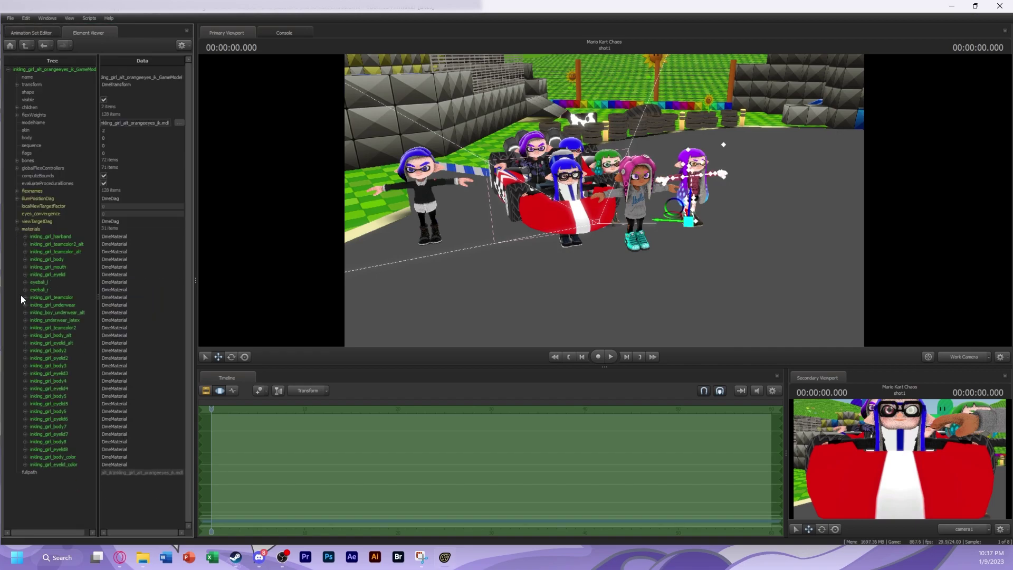
{"action": "left_click", "coordinate": [31, 33]}
Set the skin of Amira's Kart to 10 and open its model's element data
{"action": "right_click", "coordinate": [64, 230]}
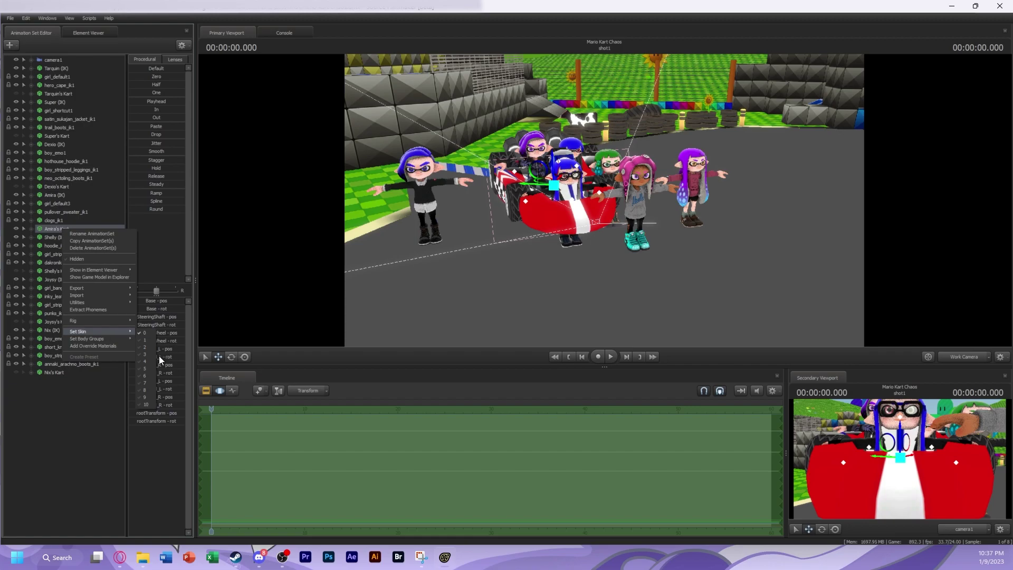
{"action": "left_click", "coordinate": [166, 350]}
{"action": "right_click", "coordinate": [68, 230]}
{"action": "mouse_move", "coordinate": [94, 272]}
{"action": "left_click", "coordinate": [153, 277]}
Add a $color attribute to the blank_kart material of Amira's Kart and paste the copied purple into it
{"action": "left_click", "coordinate": [17, 214]}
{"action": "left_click", "coordinate": [24, 305]}
{"action": "right_click", "coordinate": [41, 305]}
{"action": "mouse_move", "coordinate": [153, 364]}
{"action": "left_click", "coordinate": [173, 415]}
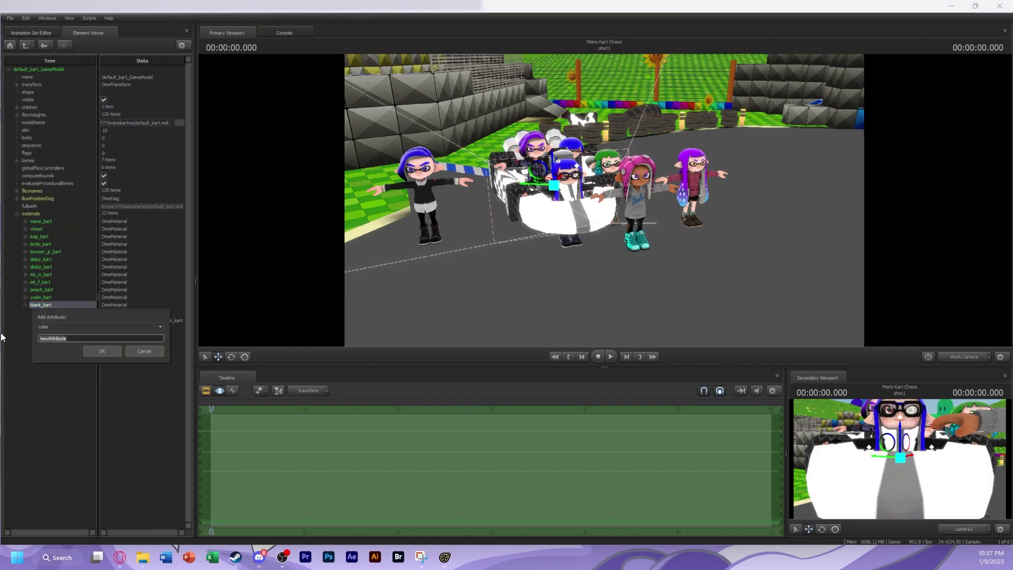
{"action": "type", "text": "s"}
{"action": "key", "text": "Return"}
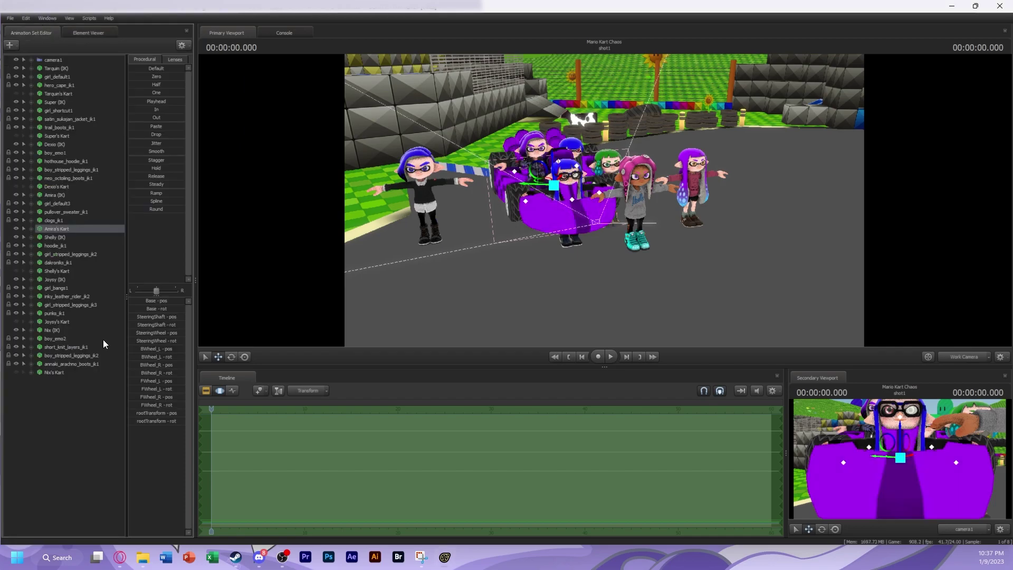
Show Shelly's Kart instead of Amira's Kart and set its skin to 10
{"action": "right_click", "coordinate": [66, 272]}
{"action": "mouse_move", "coordinate": [80, 377]}
{"action": "left_click", "coordinate": [148, 439]}
Copy the pink $colortint_base colour from the m_mouth material of Shelly's model
{"action": "right_click", "coordinate": [62, 234]}
{"action": "left_click", "coordinate": [84, 278]}
{"action": "left_click", "coordinate": [16, 229]}
{"action": "left_click", "coordinate": [25, 267]}
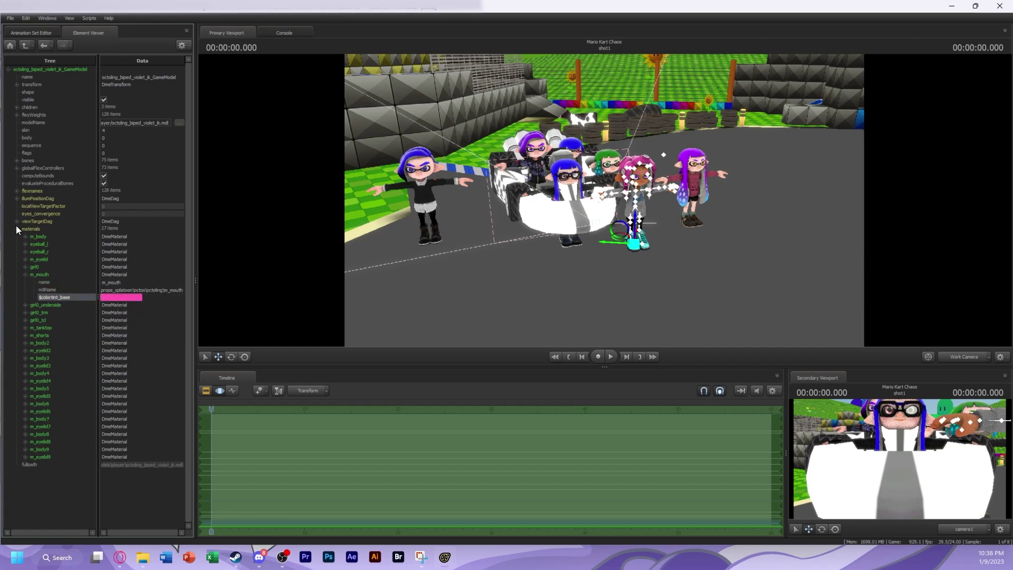
{"action": "left_click", "coordinate": [31, 33]}
Add a $color attribute to the blank_kart material of Shelly's Kart and paste the copied pink into it
{"action": "right_click", "coordinate": [64, 267]}
{"action": "left_click", "coordinate": [97, 315]}
{"action": "right_click", "coordinate": [48, 304]}
{"action": "mouse_move", "coordinate": [100, 355]}
{"action": "left_click", "coordinate": [155, 410]}
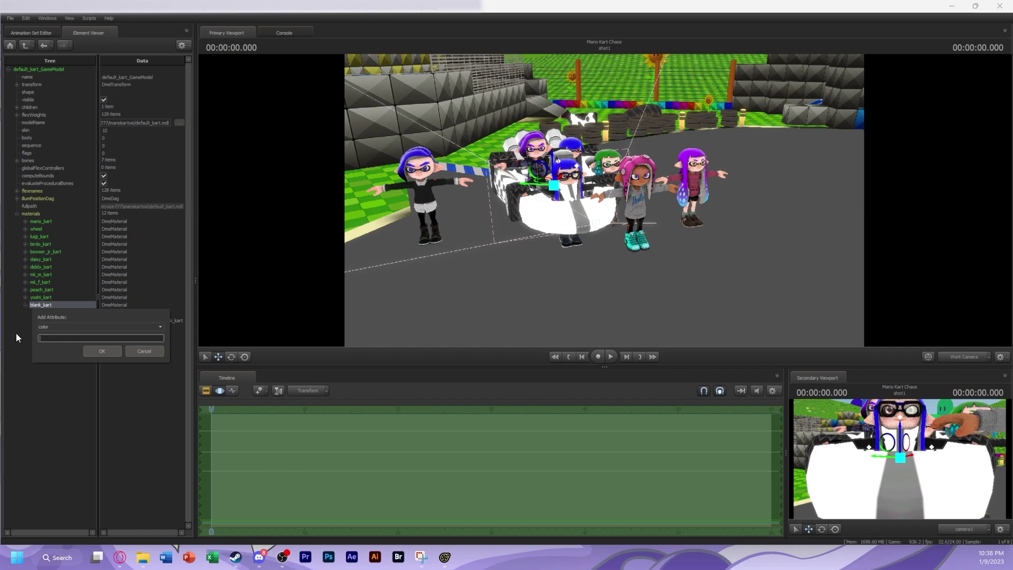
{"action": "left_click", "coordinate": [102, 351]}
{"action": "left_click", "coordinate": [119, 330]}
{"action": "left_click", "coordinate": [37, 32]}
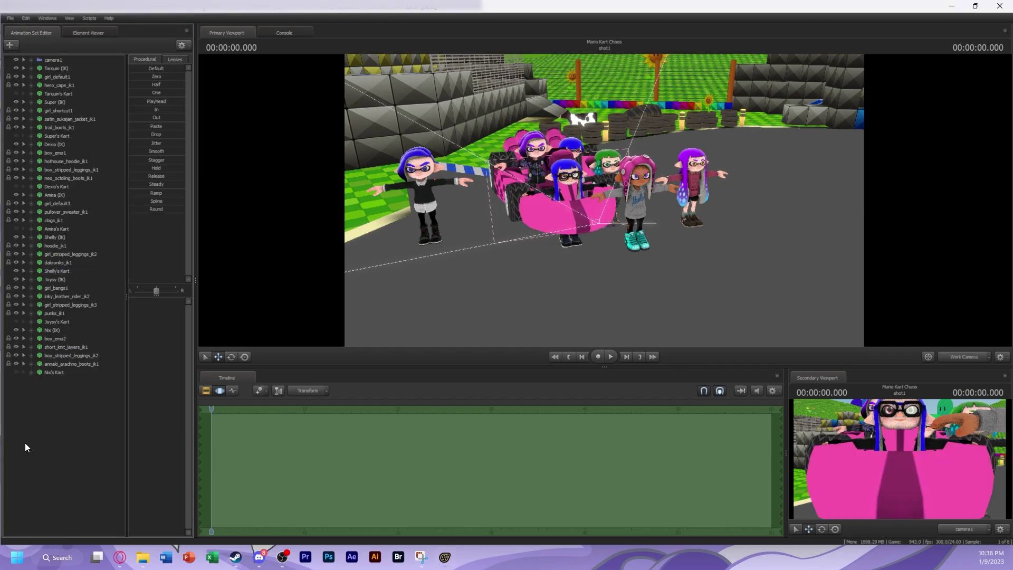
Show Joysy's Kart instead of Shelly's Kart and copy the team colour from Joysy's model materials
{"action": "left_click", "coordinate": [16, 270]}
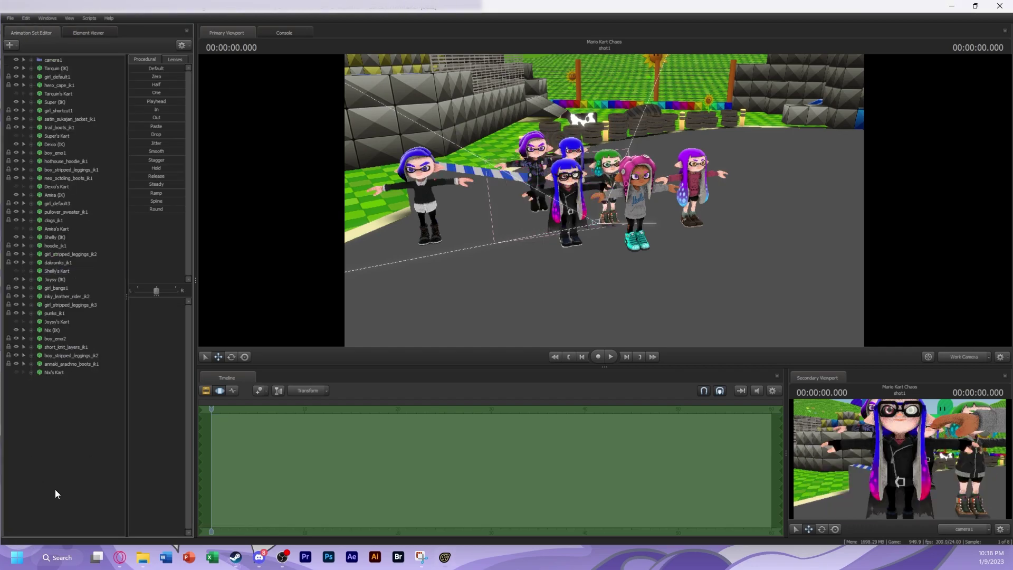
{"action": "left_click", "coordinate": [15, 321]}
{"action": "right_click", "coordinate": [57, 279]}
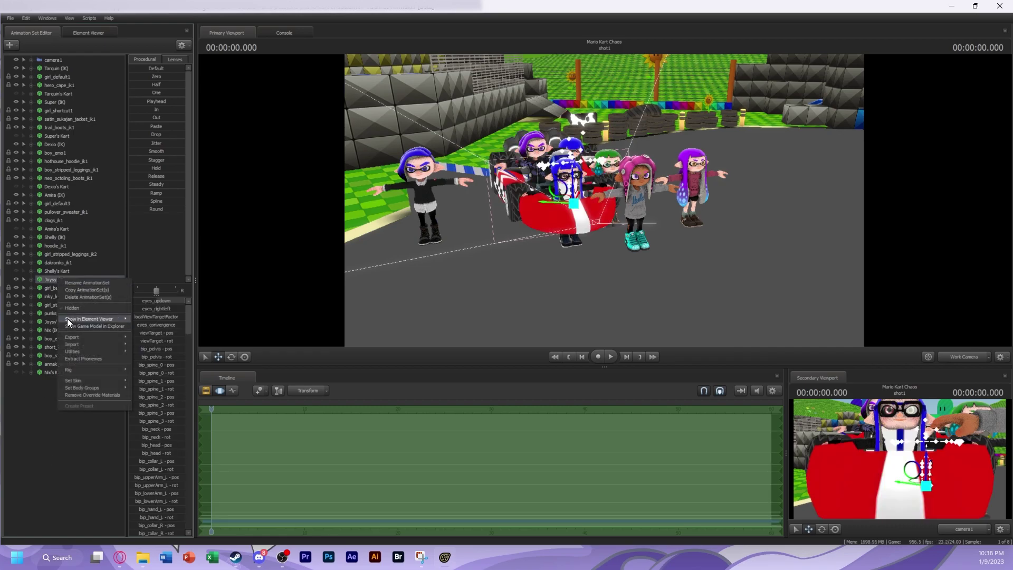
{"action": "left_click", "coordinate": [68, 318]}
{"action": "left_click", "coordinate": [17, 228]}
{"action": "left_click", "coordinate": [25, 297]}
{"action": "left_click", "coordinate": [31, 33]}
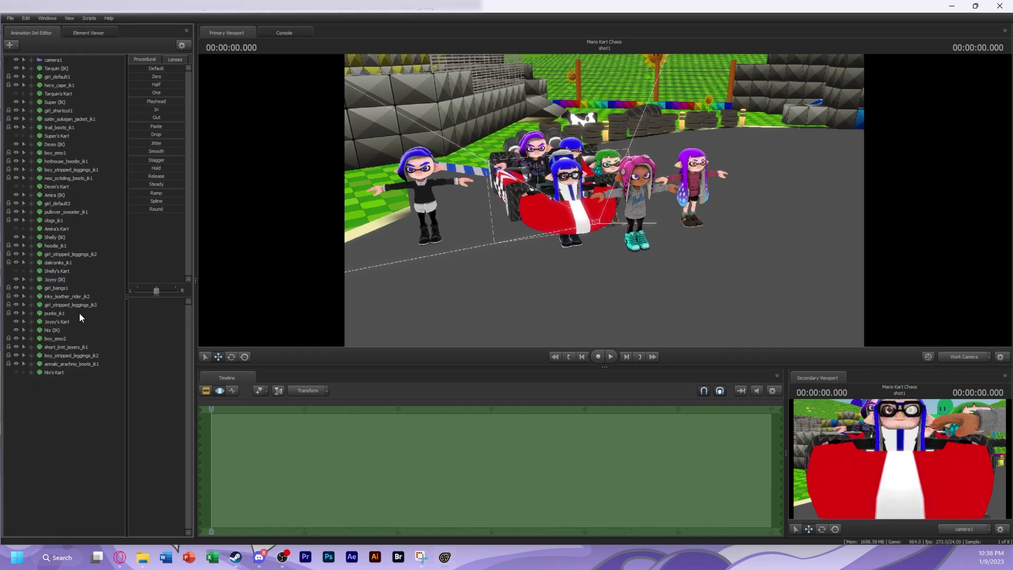
Set the skin of Joysy's Kart to 10 and open its model's element data
{"action": "right_click", "coordinate": [79, 322]}
{"action": "left_click", "coordinate": [172, 441]}
{"action": "right_click", "coordinate": [90, 321]}
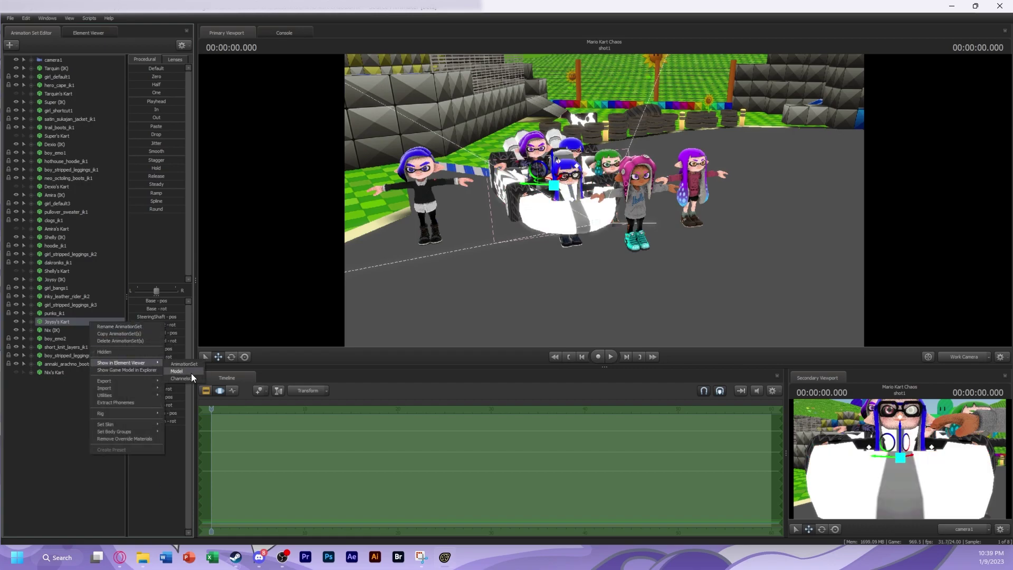
{"action": "left_click", "coordinate": [191, 373]}
Add a $color attribute to the blank_kart material of Joysy's Kart and paste the copied blue into it
{"action": "right_click", "coordinate": [34, 305]}
{"action": "mouse_move", "coordinate": [79, 368]}
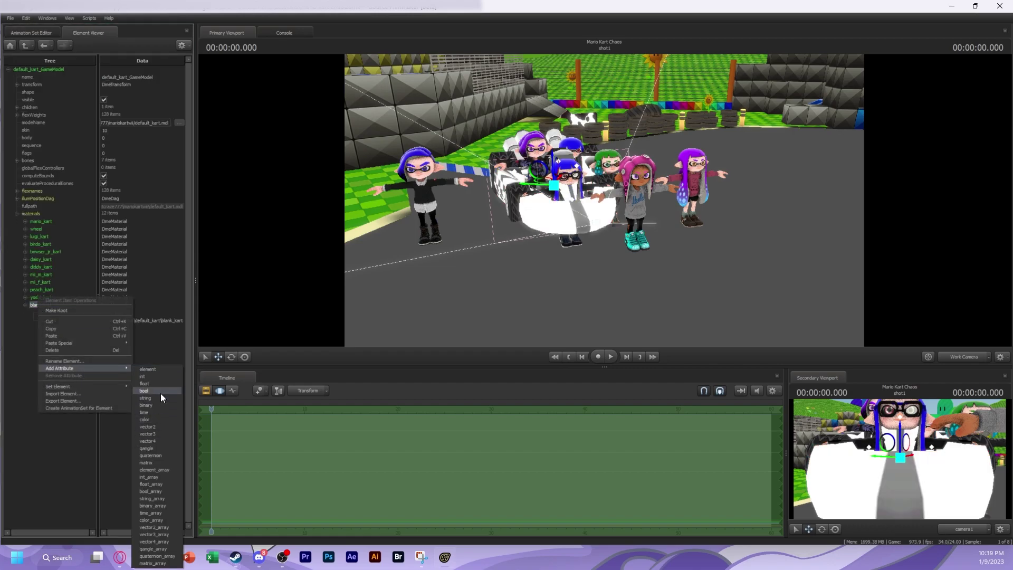
{"action": "left_click", "coordinate": [150, 419]}
{"action": "type", "text": "$c"}
{"action": "key", "text": "Return"}
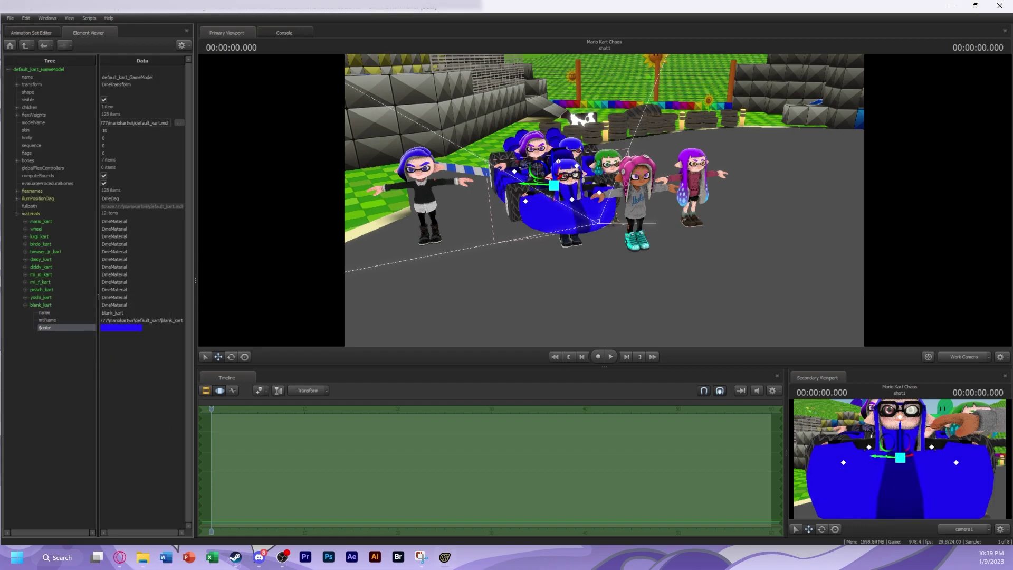
Hide Joysy's Kart and show Nix's Kart in its place
{"action": "left_click", "coordinate": [31, 32]}
{"action": "left_click", "coordinate": [16, 322]}
{"action": "right_click", "coordinate": [57, 305]}
{"action": "left_click", "coordinate": [78, 319]}
{"action": "left_click", "coordinate": [13, 229]}
{"action": "left_click", "coordinate": [31, 33]}
{"action": "left_click", "coordinate": [16, 372]}
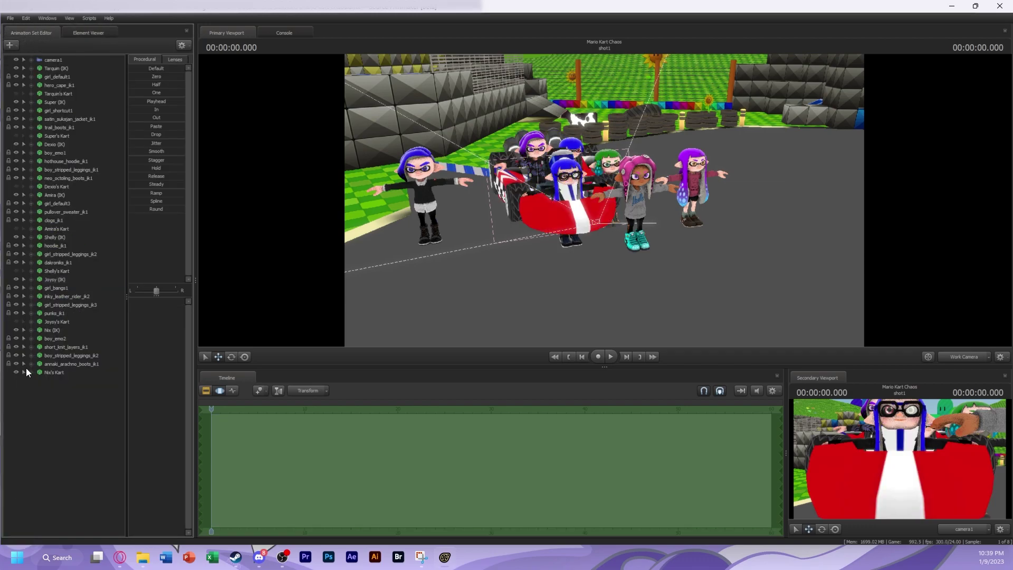
Open the element data of Nix's model and copy the team colour from its materials
{"action": "right_click", "coordinate": [53, 329]}
{"action": "left_click", "coordinate": [69, 365]}
{"action": "left_click", "coordinate": [17, 237]}
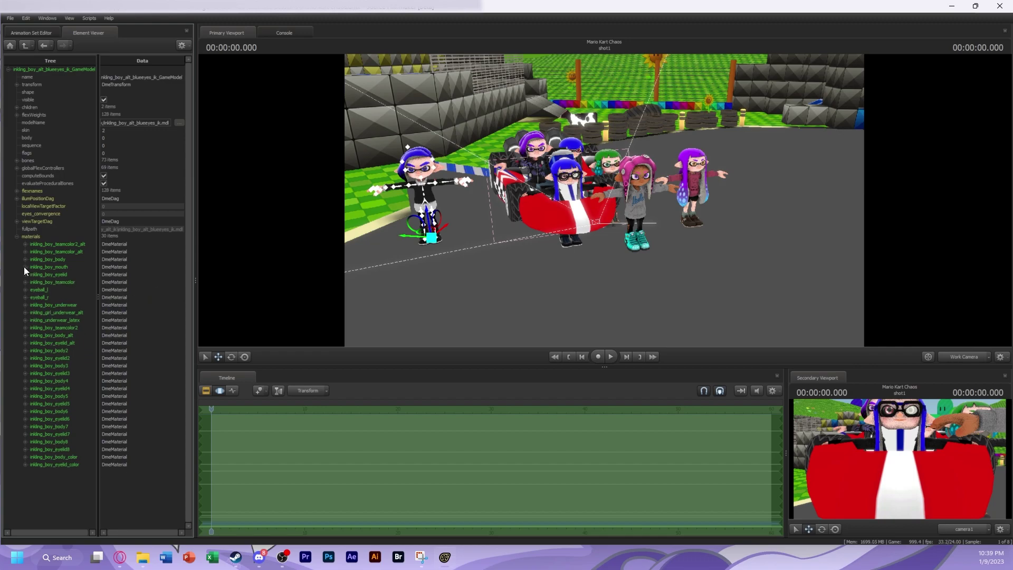
Give Nix's Kart skin 10 with override materials and open its model's element data
{"action": "left_click", "coordinate": [32, 32]}
{"action": "right_click", "coordinate": [61, 373]}
{"action": "left_click", "coordinate": [95, 487]}
{"action": "right_click", "coordinate": [61, 372]}
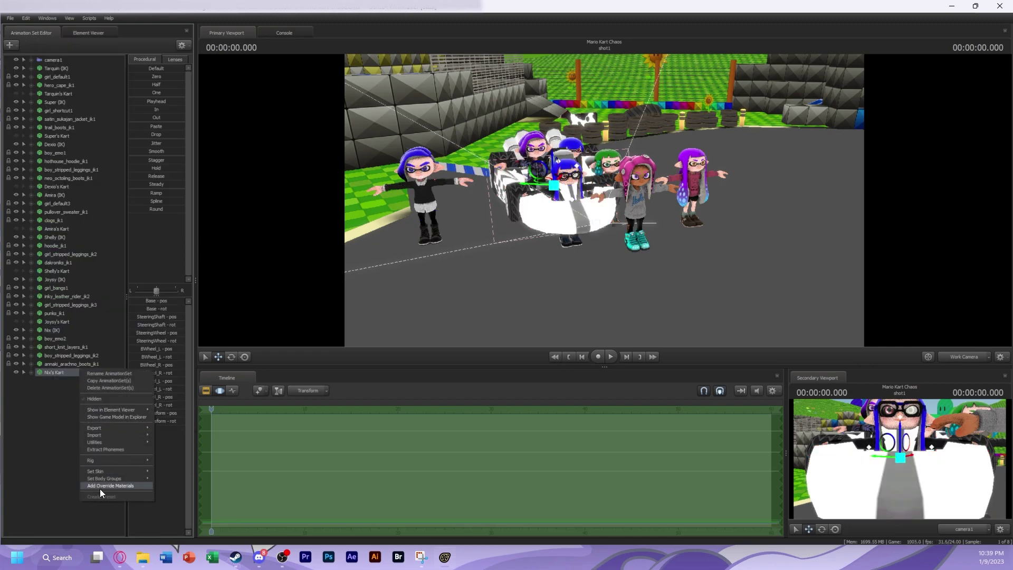
{"action": "left_click", "coordinate": [112, 413]}
Add a $color attribute to the blank_kart material of Nix's Kart and hide the kart
{"action": "right_click", "coordinate": [76, 305]}
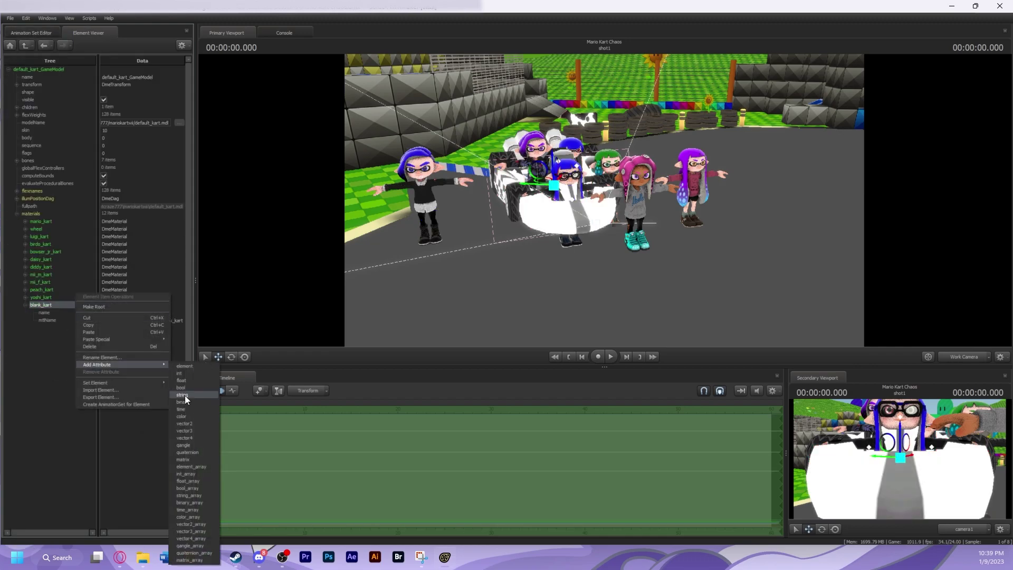
{"action": "left_click", "coordinate": [185, 395]}
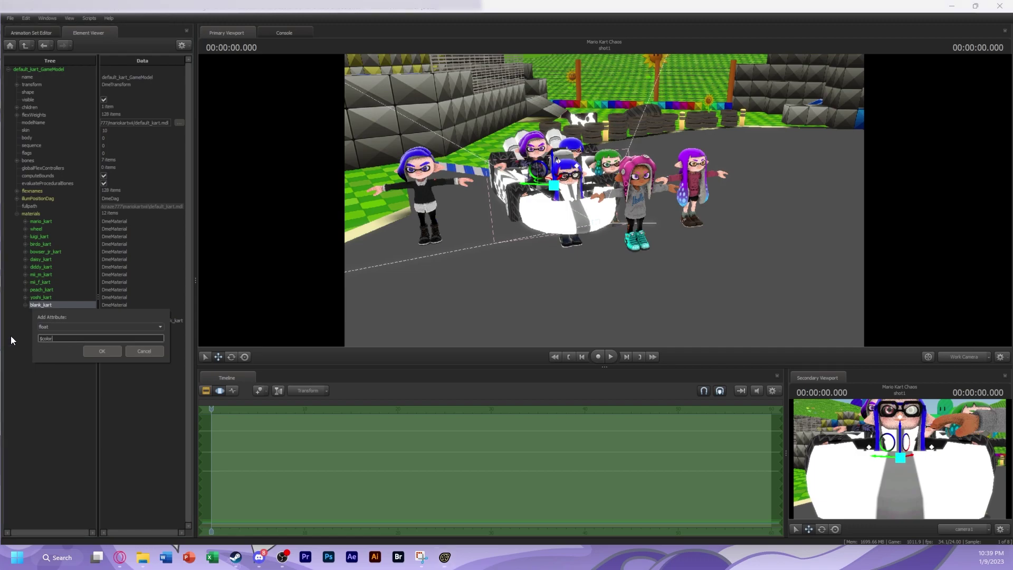
{"action": "left_click", "coordinate": [68, 363]}
{"action": "left_click", "coordinate": [31, 33]}
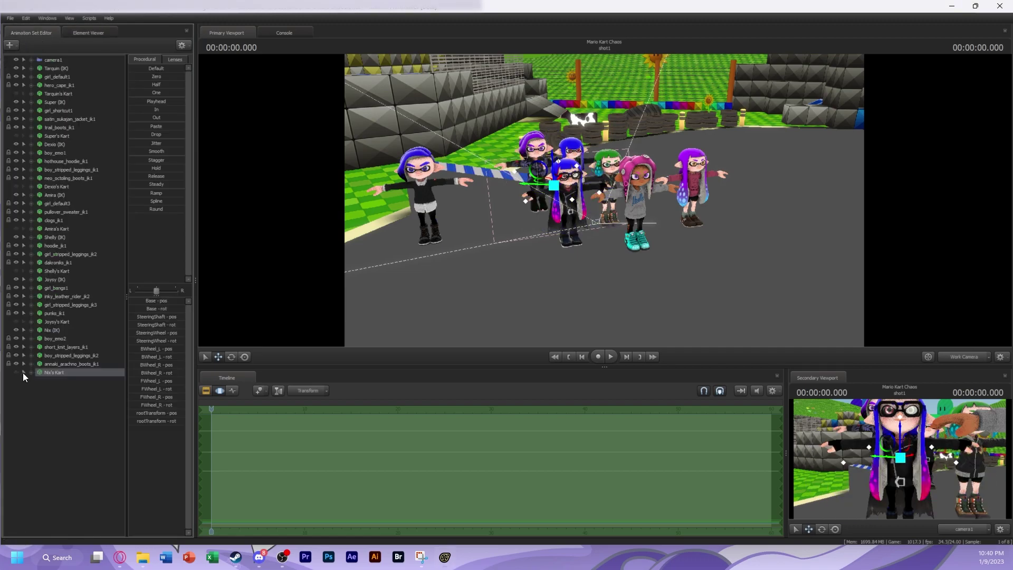
Through the work camera, move Tarquin away from the group to the roadside by the striped ramp
{"action": "left_click", "coordinate": [963, 357]}
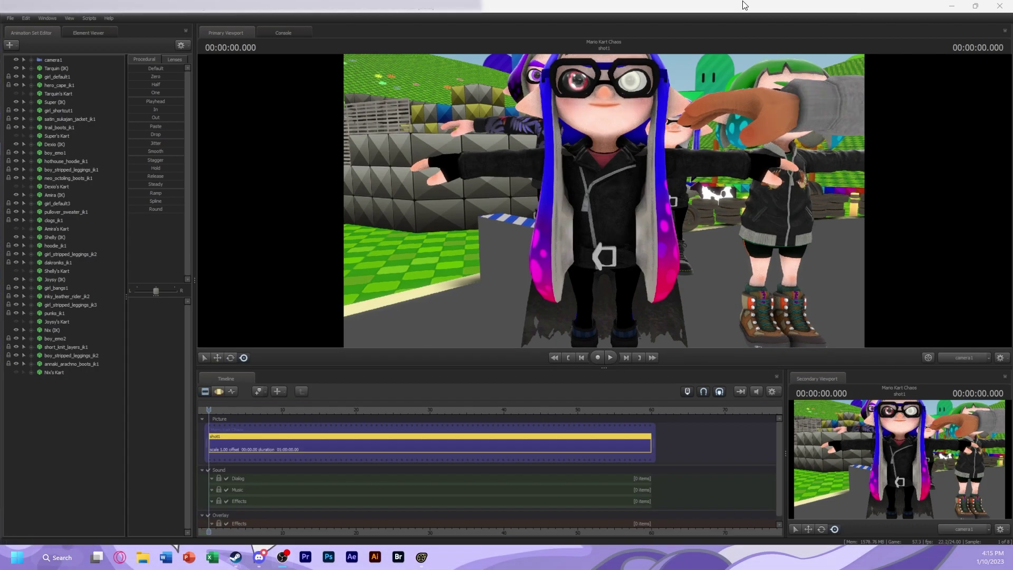
{"action": "left_click", "coordinate": [965, 358]}
{"action": "left_click", "coordinate": [55, 68]}
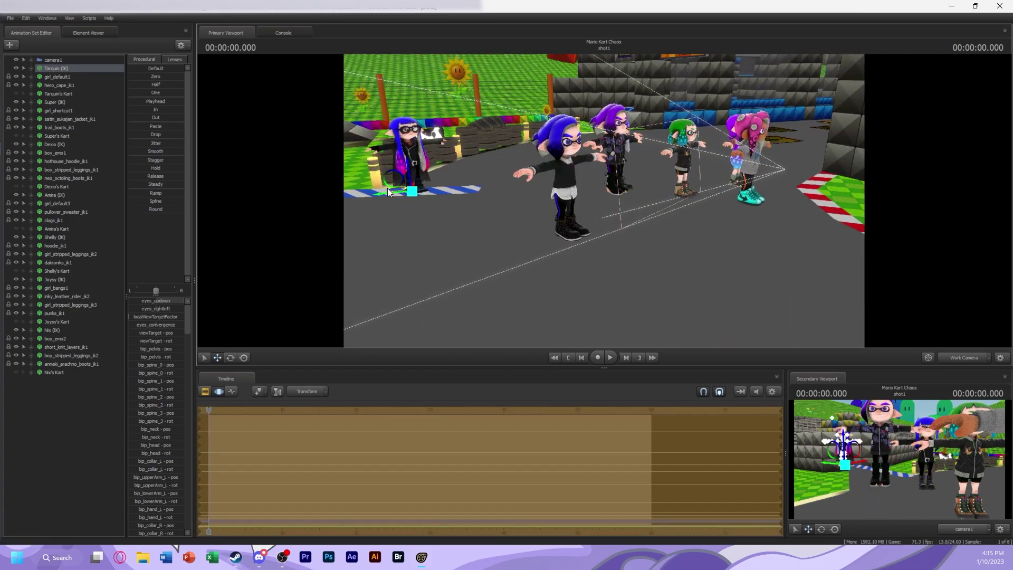
{"action": "right_click_drag", "start_coordinate": [507, 201], "coordinate": [633, 235]}
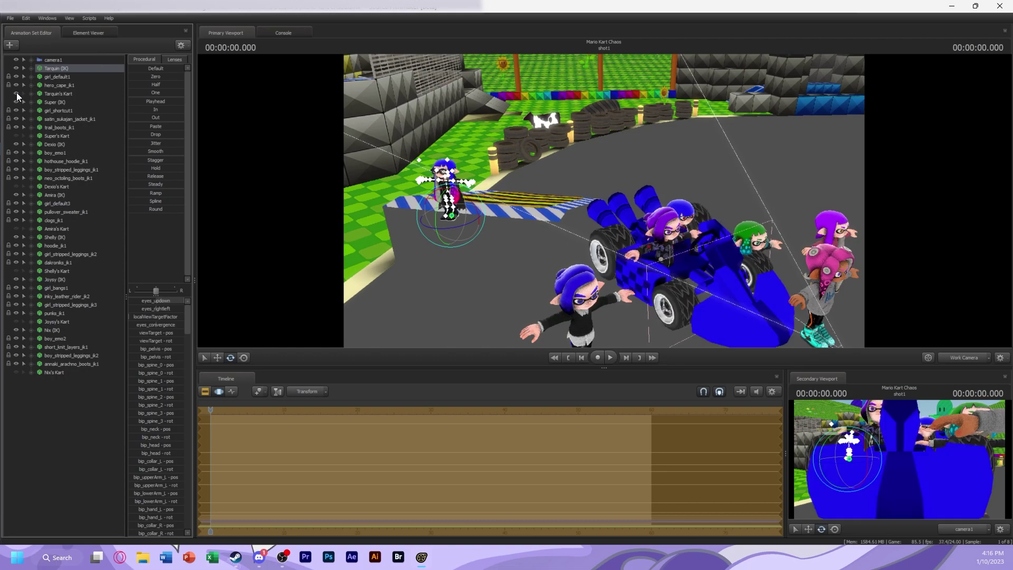
Move and turn Tarquin's Kart to the roadside and align it so that Tarquin sits in its seat
{"action": "left_click", "coordinate": [678, 238]}
{"action": "left_click_drag", "start_coordinate": [679, 237], "coordinate": [494, 134]}
{"action": "right_click_drag", "start_coordinate": [494, 158], "coordinate": [660, 191]}
{"action": "left_click_drag", "start_coordinate": [659, 191], "coordinate": [543, 167]}
{"action": "key", "text": "w"}
{"action": "left_click_drag", "start_coordinate": [545, 201], "coordinate": [608, 232]}
{"action": "right_click_drag", "start_coordinate": [608, 232], "coordinate": [511, 207]}
{"action": "left_click_drag", "start_coordinate": [511, 207], "coordinate": [594, 210]}
{"action": "right_click_drag", "start_coordinate": [593, 210], "coordinate": [625, 190]}
{"action": "left_click_drag", "start_coordinate": [625, 190], "coordinate": [519, 190]}
{"action": "right_click_drag", "start_coordinate": [519, 190], "coordinate": [540, 175]}
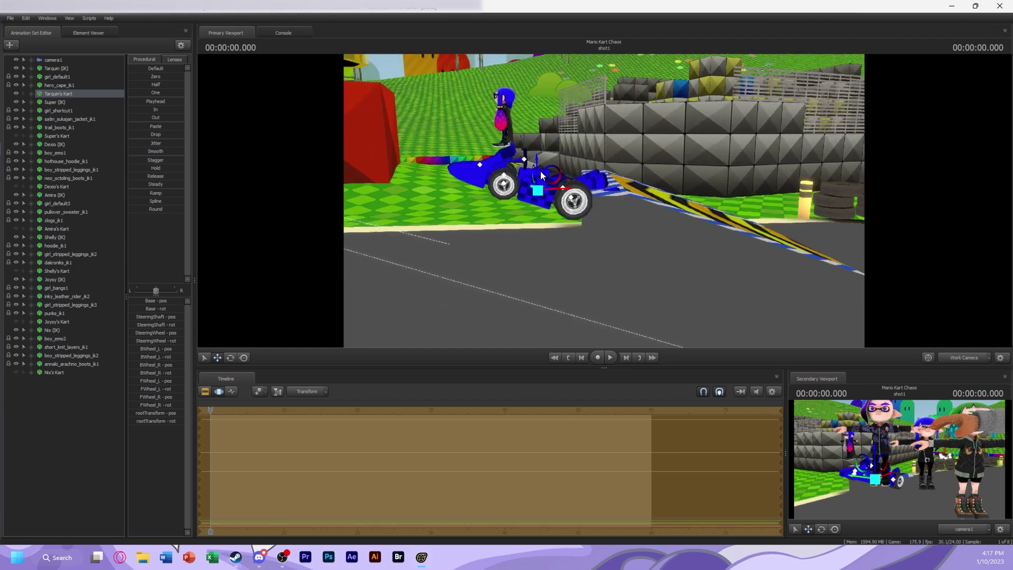
{"action": "mouse_move", "coordinate": [538, 172]}
{"action": "left_mouse_down"}
{"action": "mouse_move", "coordinate": [558, 154]}
{"action": "mouse_move", "coordinate": [543, 158]}
{"action": "left_mouse_up"}
{"action": "right_click_drag", "start_coordinate": [543, 158], "coordinate": [601, 197]}
Reposition and rotate camera1 to frame Tarquin's Kart in the foreground with the track stretching behind it
{"action": "left_click", "coordinate": [625, 222]}
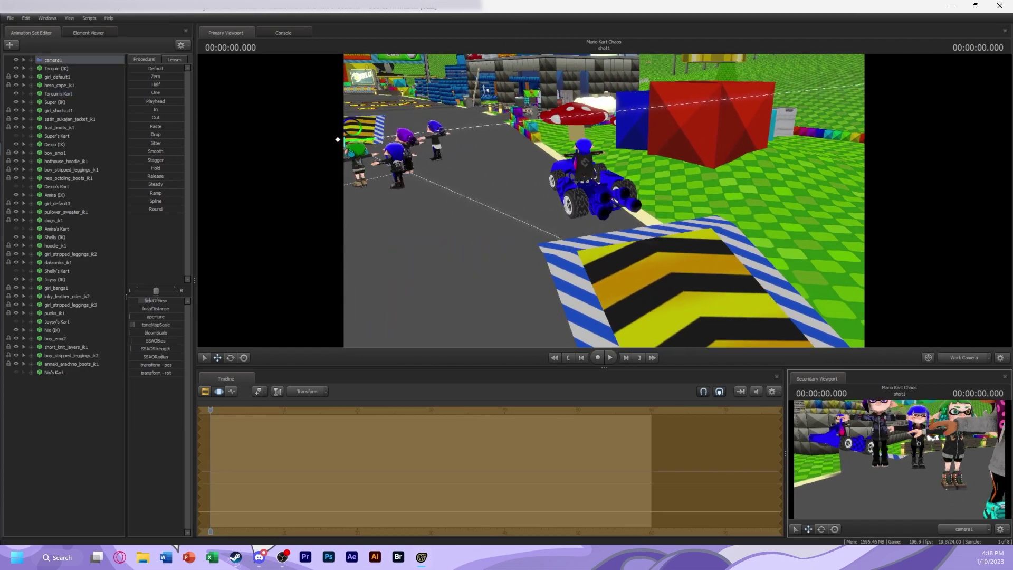
{"action": "left_click_drag", "start_coordinate": [900, 460], "coordinate": [871, 463]}
{"action": "scroll", "coordinate": [603, 200], "scroll_direction": "up", "scroll_amount": 3}
{"action": "left_click_drag", "start_coordinate": [562, 153], "coordinate": [557, 153]}
{"action": "left_click_drag", "start_coordinate": [531, 228], "coordinate": [232, 120]}
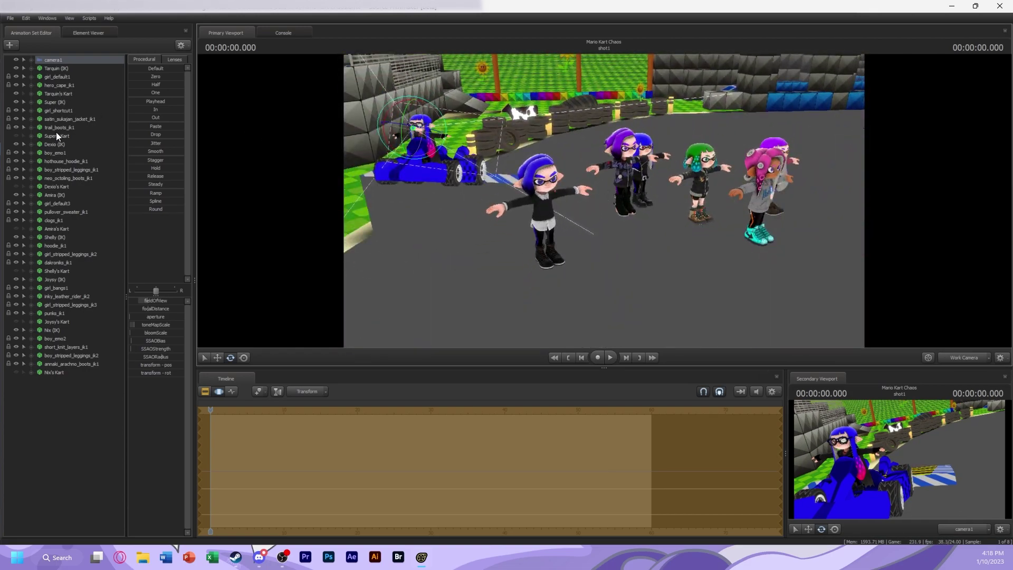
Open the element data of Super's model and make Super's Kart visible
{"action": "left_click", "coordinate": [55, 101]}
{"action": "scroll", "coordinate": [671, 321], "scroll_direction": "up", "scroll_amount": 5}
{"action": "left_click_drag", "start_coordinate": [671, 320], "coordinate": [663, 279]}
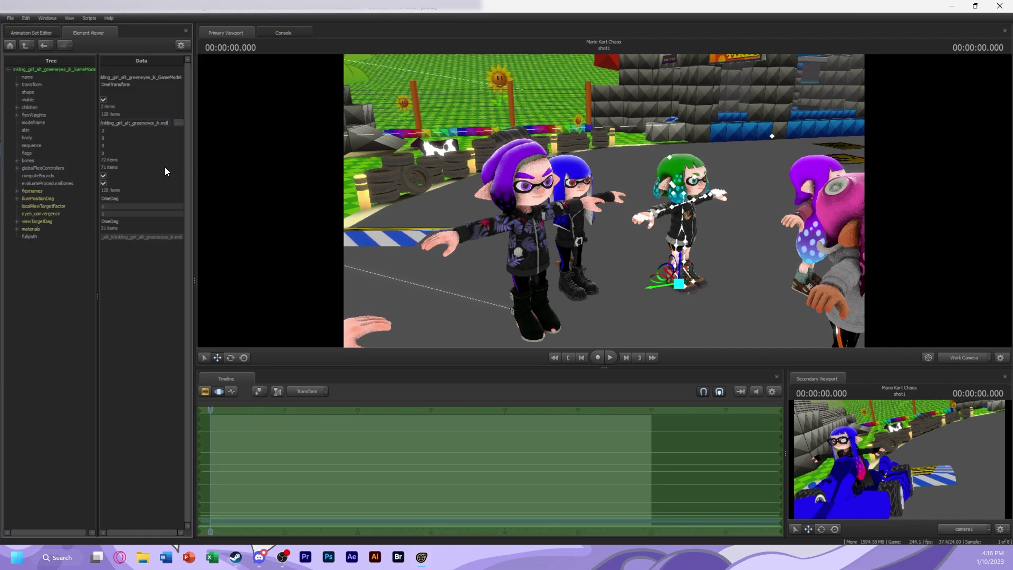
{"action": "left_click", "coordinate": [25, 267]}
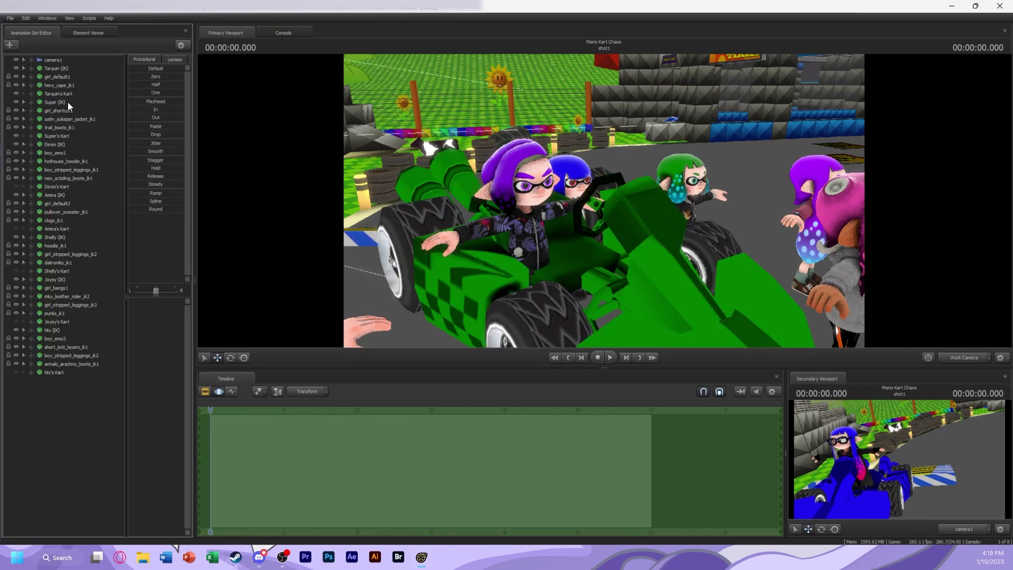
Move Super away from the group to the track behind the striped ramp, near the tyre wall
{"action": "left_click", "coordinate": [66, 101]}
{"action": "scroll", "coordinate": [666, 320], "scroll_direction": "up", "scroll_amount": 5}
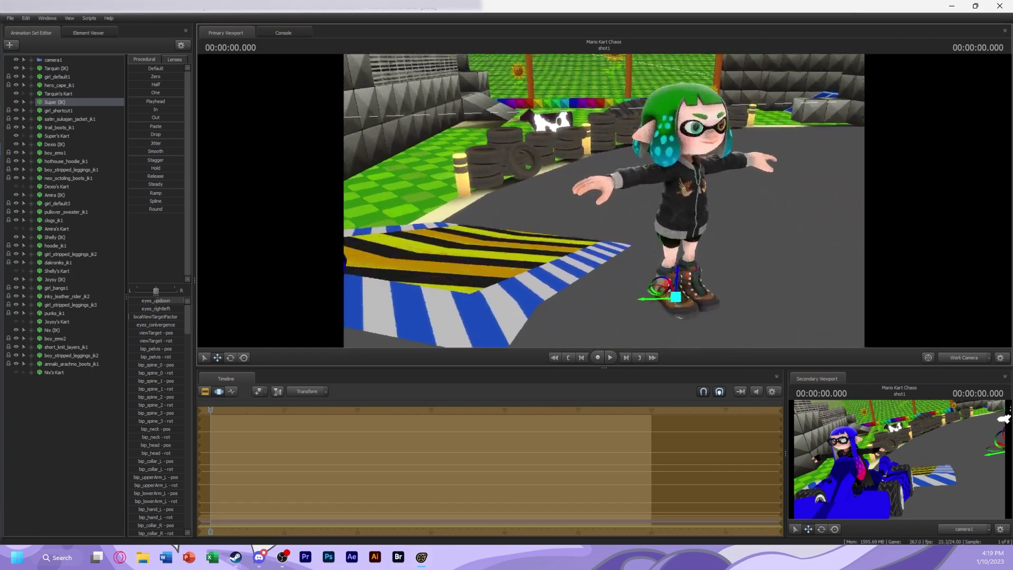
{"action": "scroll", "coordinate": [660, 305], "scroll_direction": "up", "scroll_amount": 5}
{"action": "left_click_drag", "start_coordinate": [806, 260], "coordinate": [465, 290]}
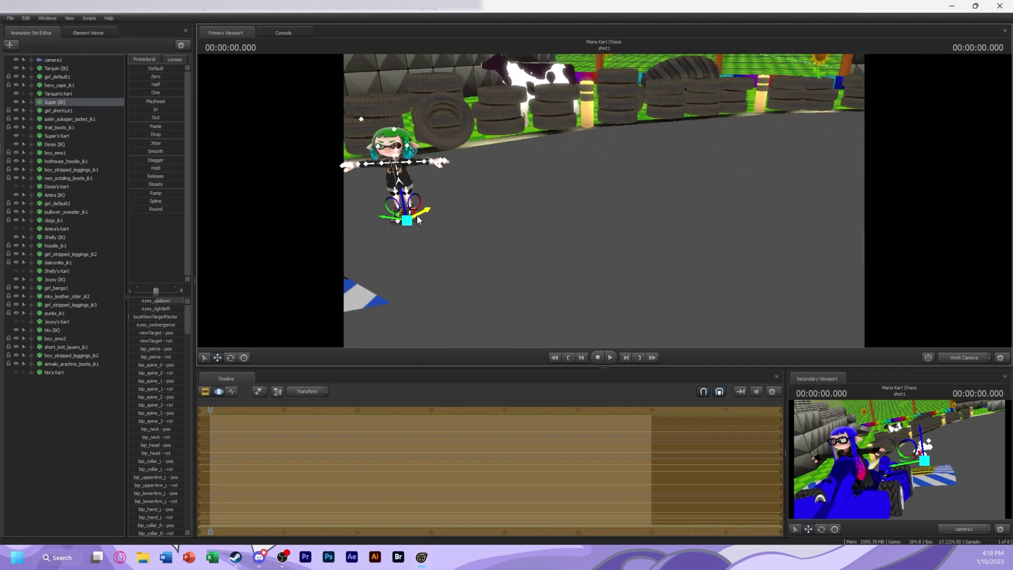
{"action": "left_click_drag", "start_coordinate": [411, 219], "coordinate": [317, 289]}
Move Super's Kart beside Super behind the ramp, facing the same way as Tarquin's Kart
{"action": "left_click_drag", "start_coordinate": [591, 226], "coordinate": [594, 201]}
{"action": "left_click_drag", "start_coordinate": [501, 280], "coordinate": [782, 296]}
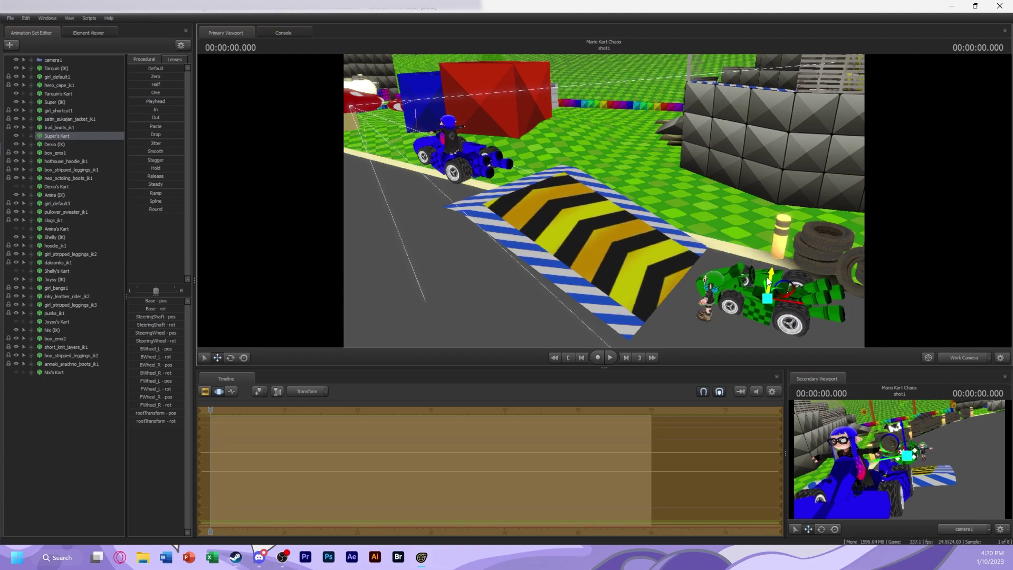
{"action": "key", "text": "f"}
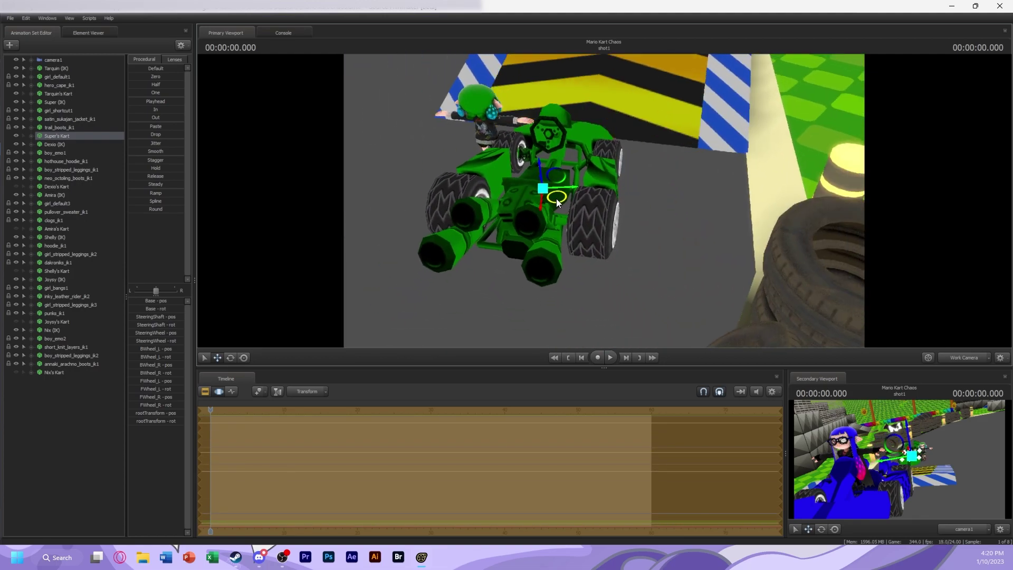
Align Super with the green kart so that the character sits in its driver's seat
{"action": "left_click", "coordinate": [84, 111]}
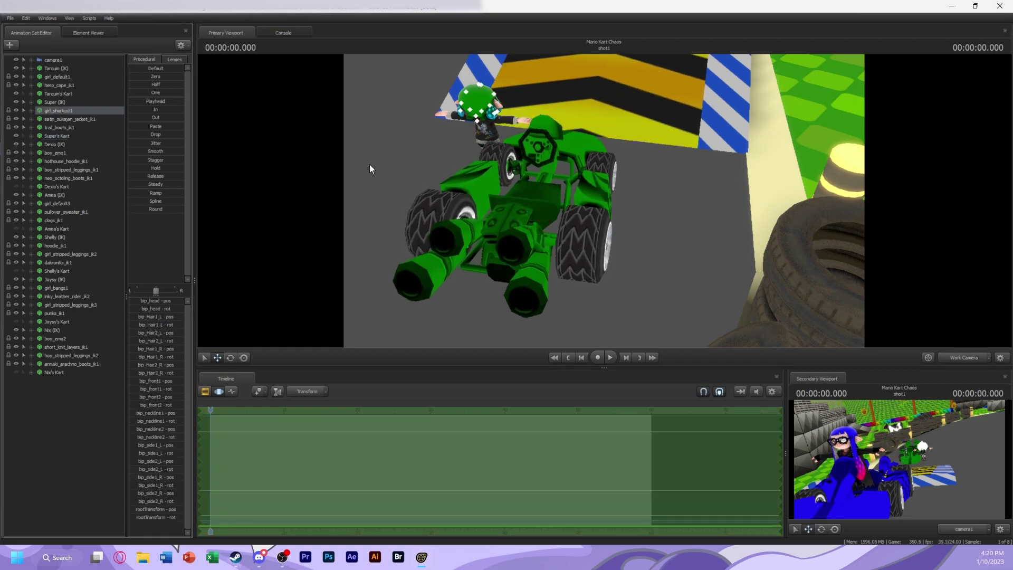
{"action": "key", "text": "f"}
{"action": "left_click", "coordinate": [60, 102]}
{"action": "key", "text": "f"}
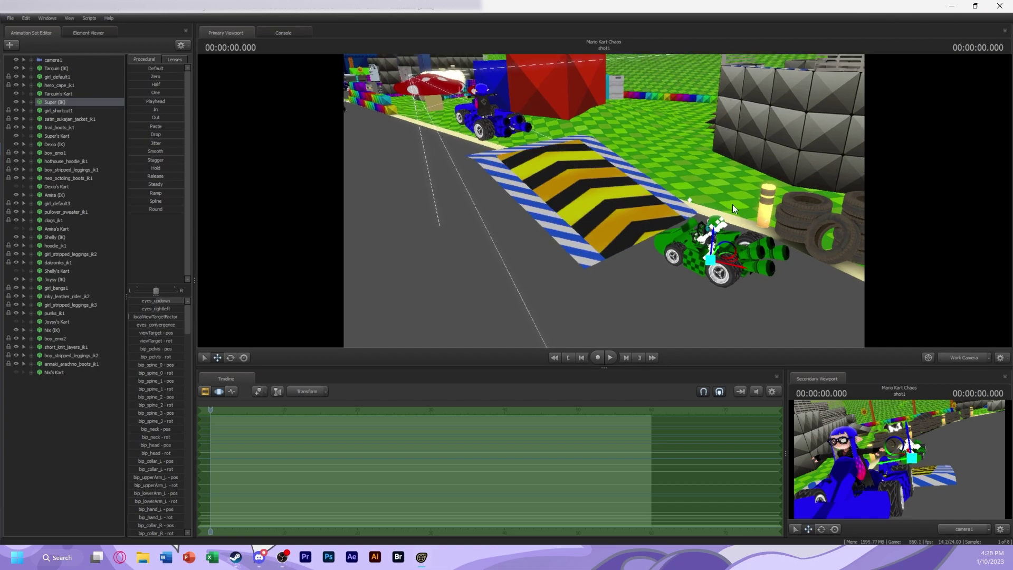
{"action": "key", "text": "f"}
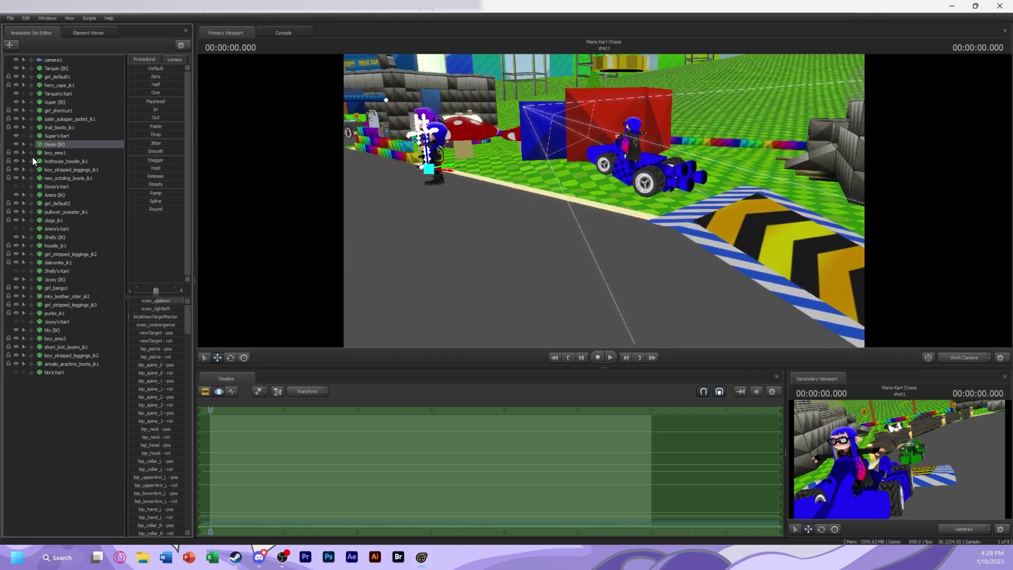
Expand the controls of the purple-haired boy and add a scale control for the bip_hair1_L bone
{"action": "key", "text": "f"}
{"action": "left_click", "coordinate": [551, 191]}
{"action": "right_click_drag", "start_coordinate": [551, 191], "coordinate": [583, 213]}
{"action": "key", "text": "f"}
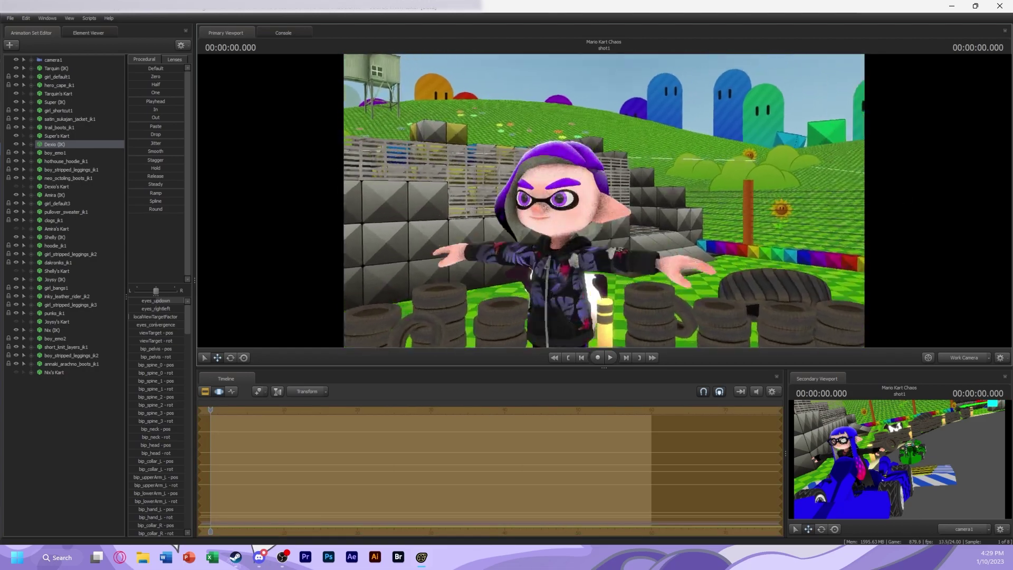
{"action": "left_click", "coordinate": [598, 180]}
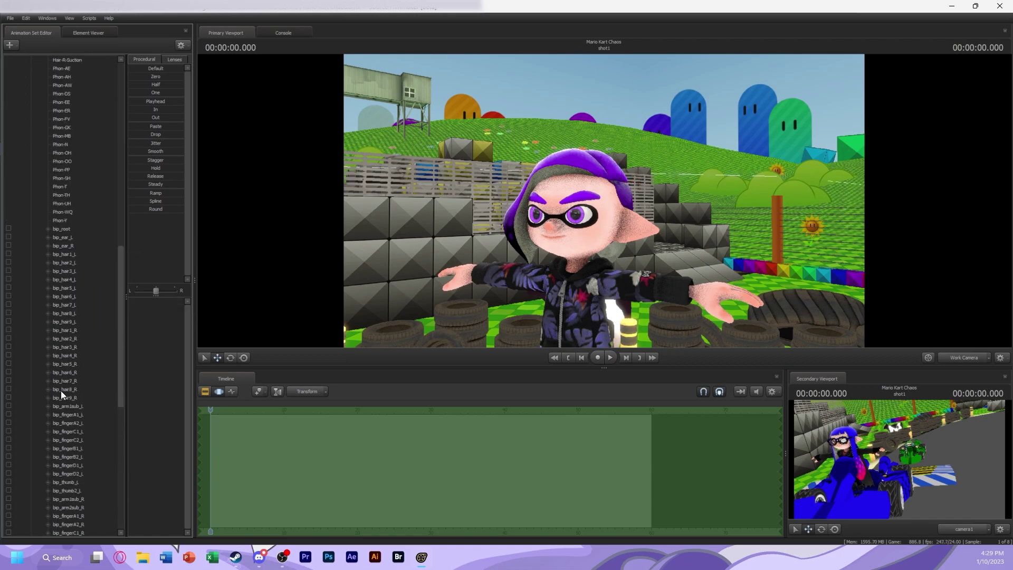
{"action": "left_click", "coordinate": [90, 324]}
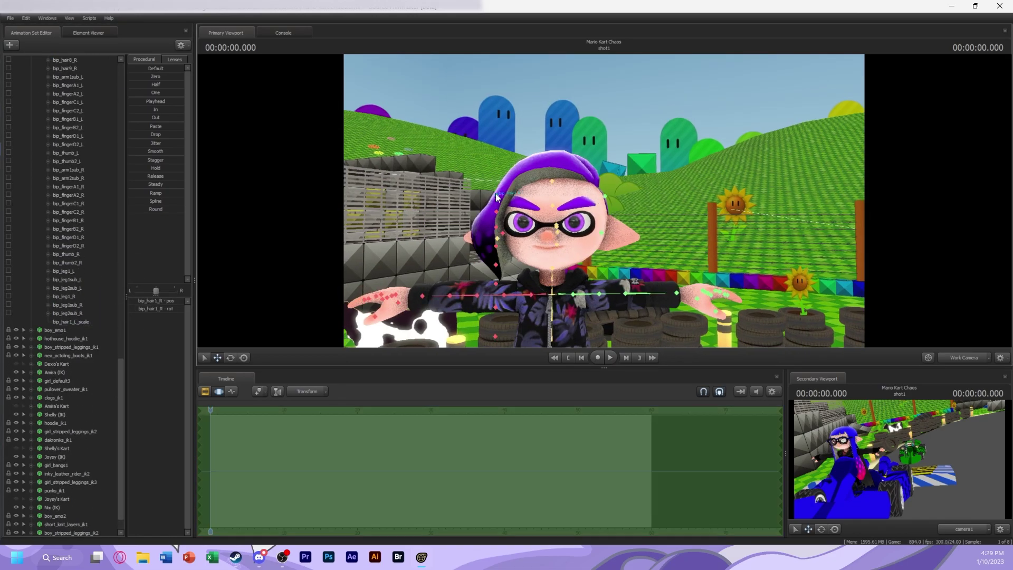
Add a scale control for the boy's bip_hair1_R bone and collapse his control list
{"action": "scroll", "coordinate": [84, 306], "scroll_direction": "up", "scroll_amount": 11}
{"action": "right_click", "coordinate": [81, 285]}
{"action": "left_click", "coordinate": [108, 300]}
{"action": "scroll", "coordinate": [58, 209], "scroll_direction": "up", "scroll_amount": 10}
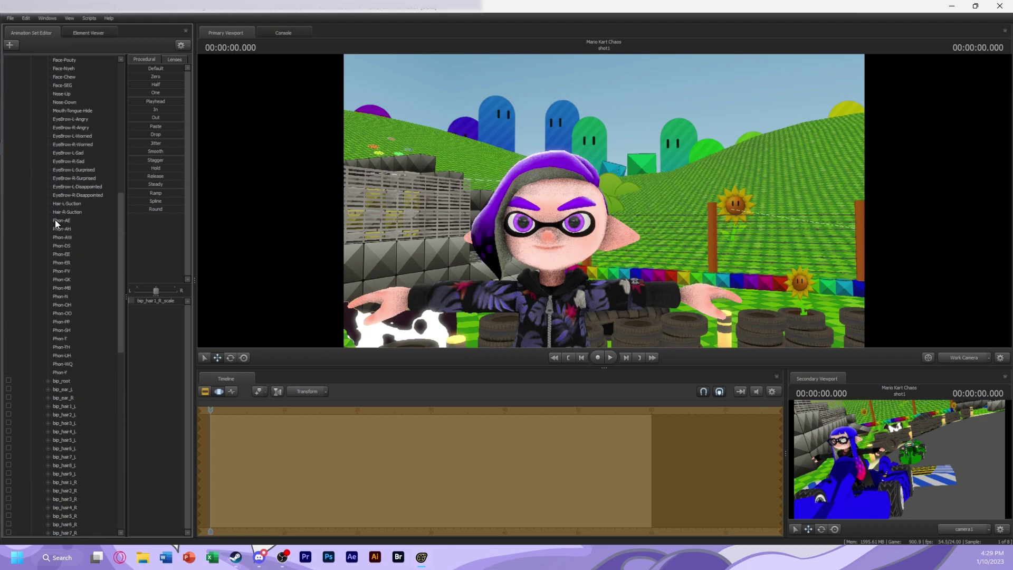
{"action": "left_click", "coordinate": [31, 145]}
Move and turn the purple-haired boy to a spot on the track behind Super's green kart
{"action": "key", "text": "f"}
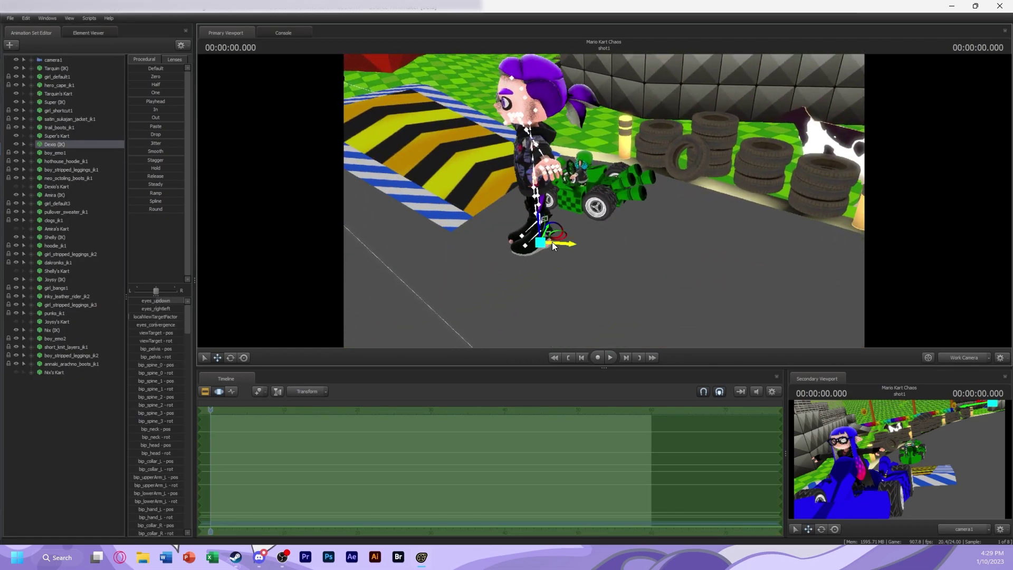
{"action": "right_click_drag", "start_coordinate": [758, 246], "coordinate": [579, 174]}
{"action": "right_click_drag", "start_coordinate": [515, 220], "coordinate": [192, 380]}
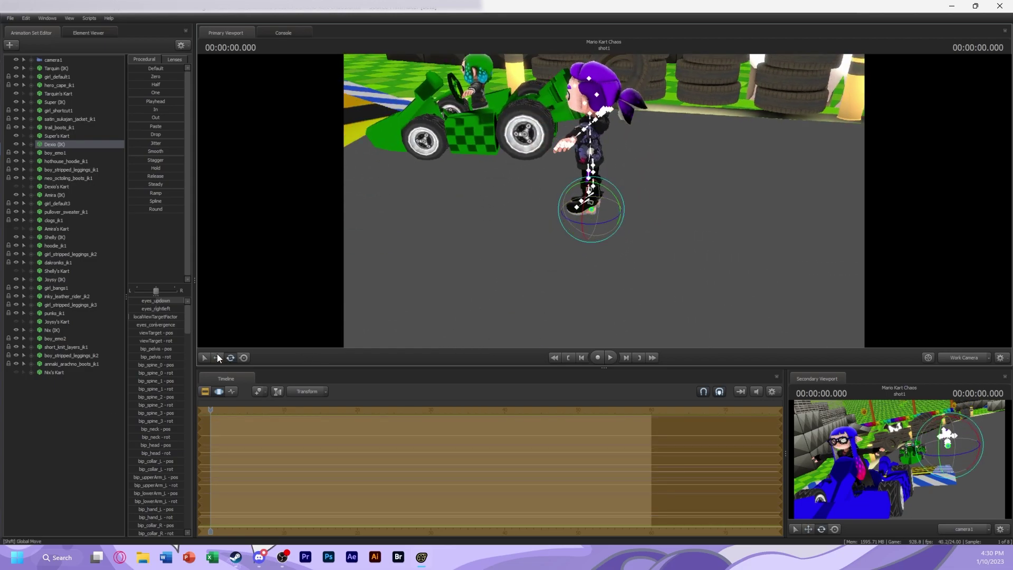
{"action": "right_click_drag", "start_coordinate": [670, 220], "coordinate": [936, 296]}
{"action": "left_click", "coordinate": [639, 206]}
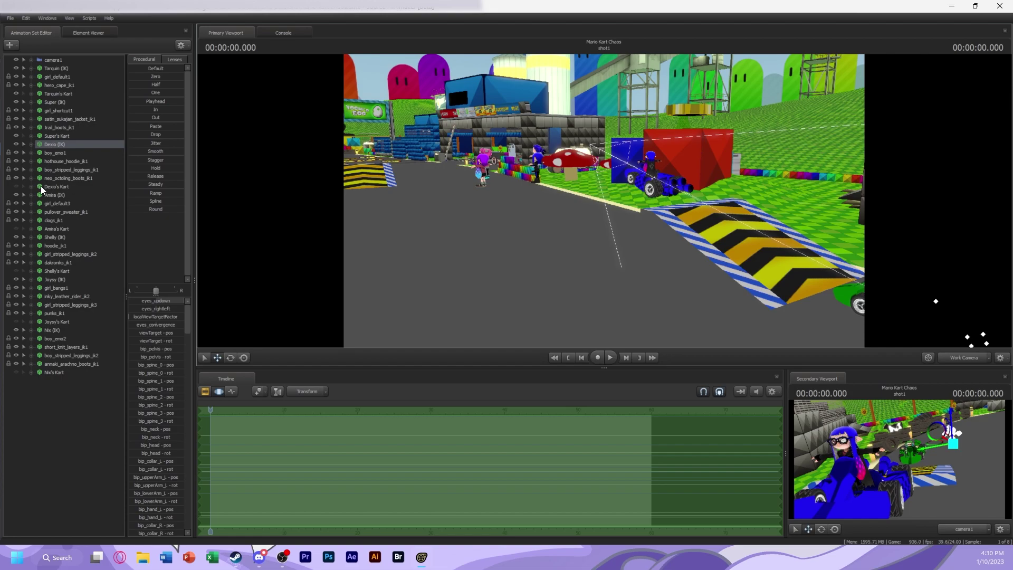
Show the purple-haired boy's kart, then move and rotate it under him behind Super's Kart
{"action": "right_click_drag", "start_coordinate": [25, 191], "coordinate": [28, 134]}
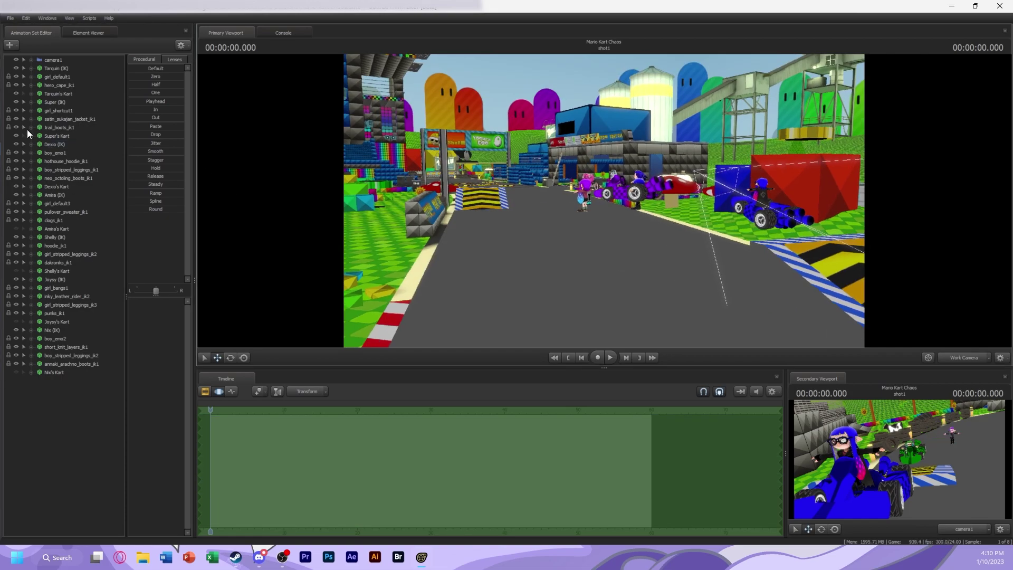
{"action": "left_click", "coordinate": [24, 187]}
{"action": "key", "text": "f"}
{"action": "right_click_drag", "start_coordinate": [786, 147], "coordinate": [283, 355]}
{"action": "left_click", "coordinate": [230, 358]}
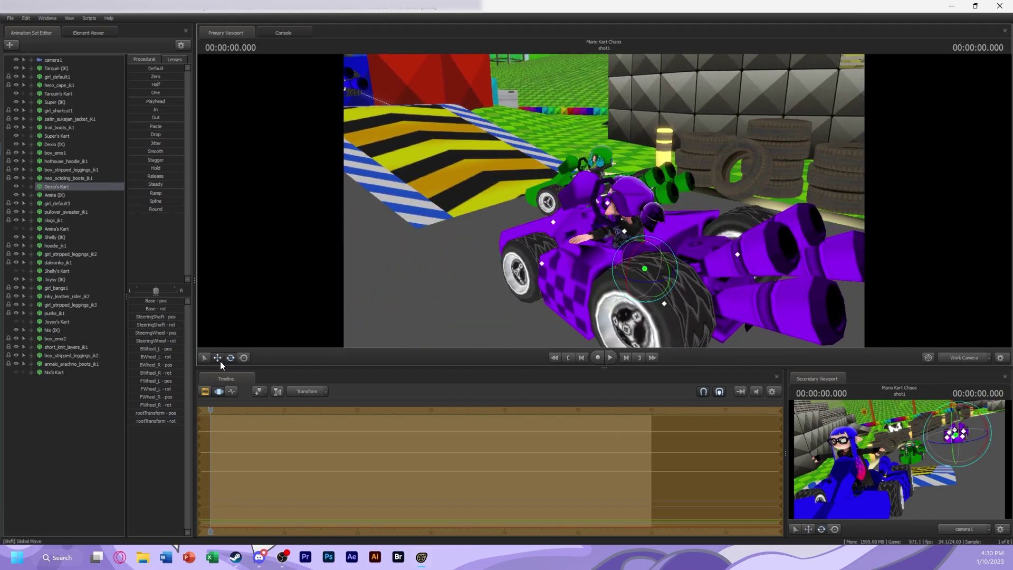
{"action": "right_click_drag", "start_coordinate": [648, 257], "coordinate": [443, 272]}
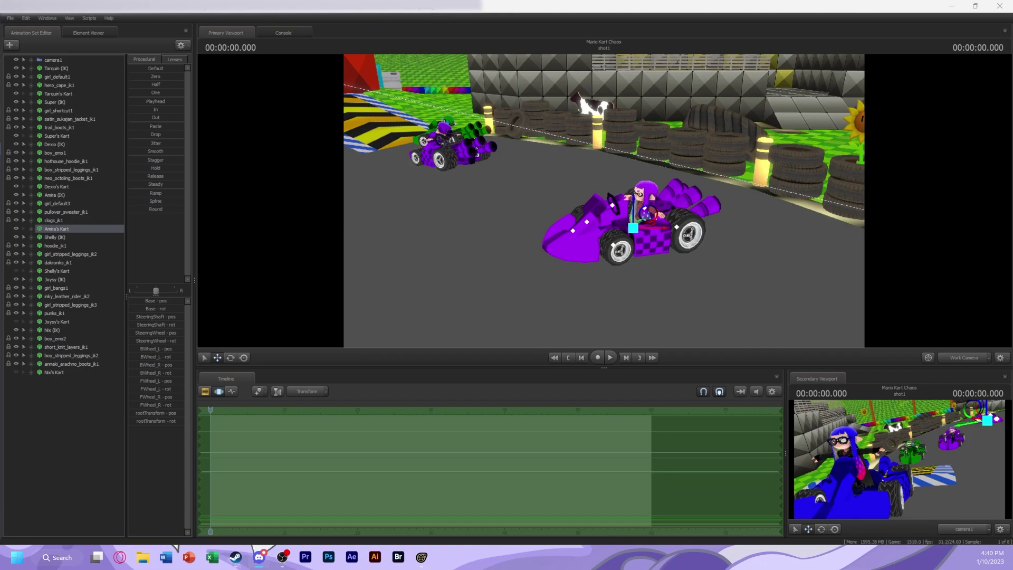
Move Nix across the track to the area in front of the tyre wall
{"action": "left_click_drag", "start_coordinate": [591, 186], "coordinate": [591, 210]}
{"action": "left_click", "coordinate": [52, 330]}
{"action": "left_click_drag", "start_coordinate": [776, 271], "coordinate": [468, 234]}
{"action": "left_click_drag", "start_coordinate": [581, 227], "coordinate": [580, 227]}
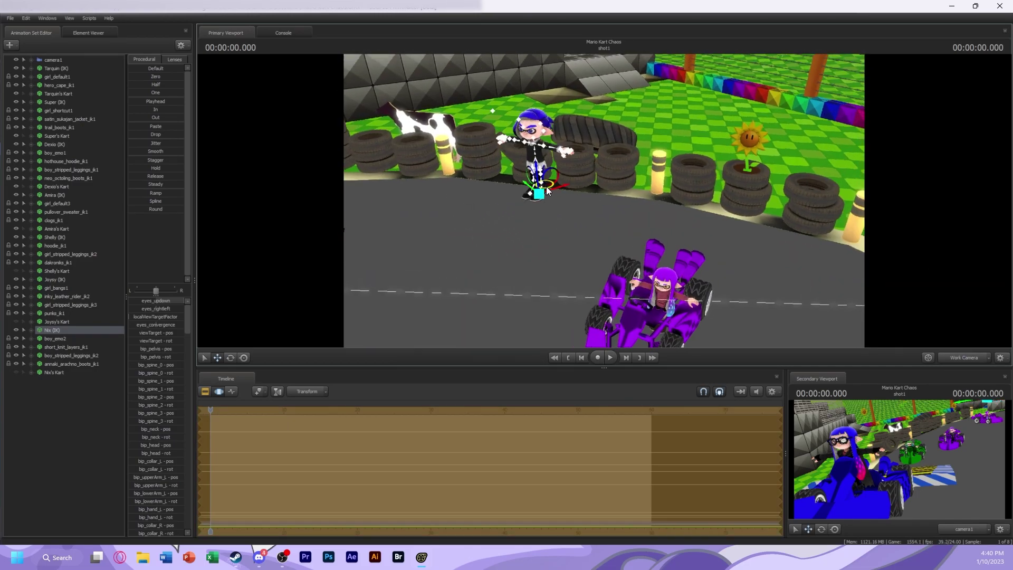
Move Nix along the track to a spot behind Amira's purple kart
{"action": "left_click_drag", "start_coordinate": [534, 158], "coordinate": [534, 158]}
{"action": "left_click_drag", "start_coordinate": [677, 188], "coordinate": [677, 188]}
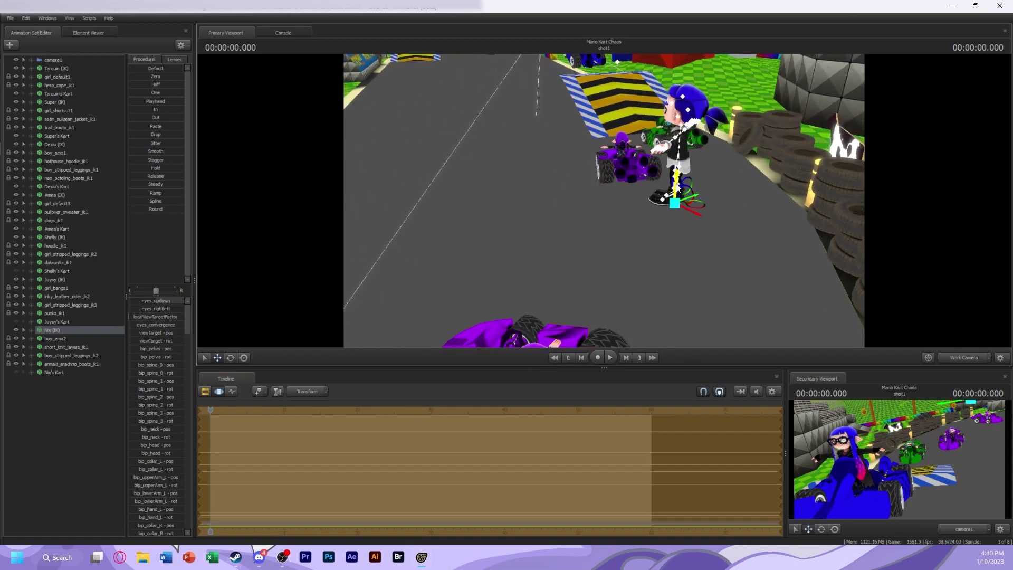
{"action": "left_click_drag", "start_coordinate": [652, 329], "coordinate": [652, 329]}
{"action": "left_click_drag", "start_coordinate": [562, 220], "coordinate": [561, 221]}
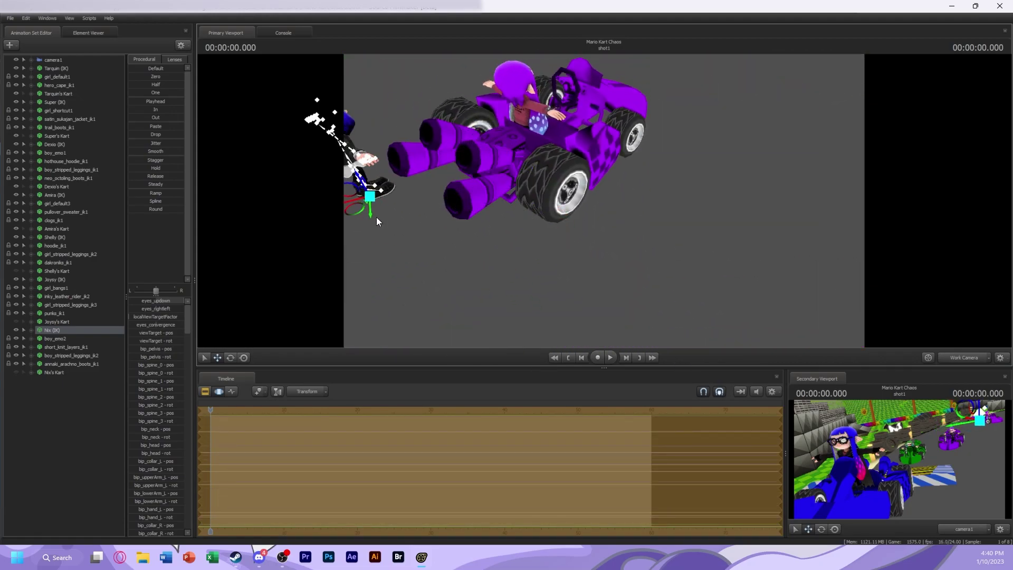
{"action": "left_click_drag", "start_coordinate": [358, 216], "coordinate": [546, 210]}
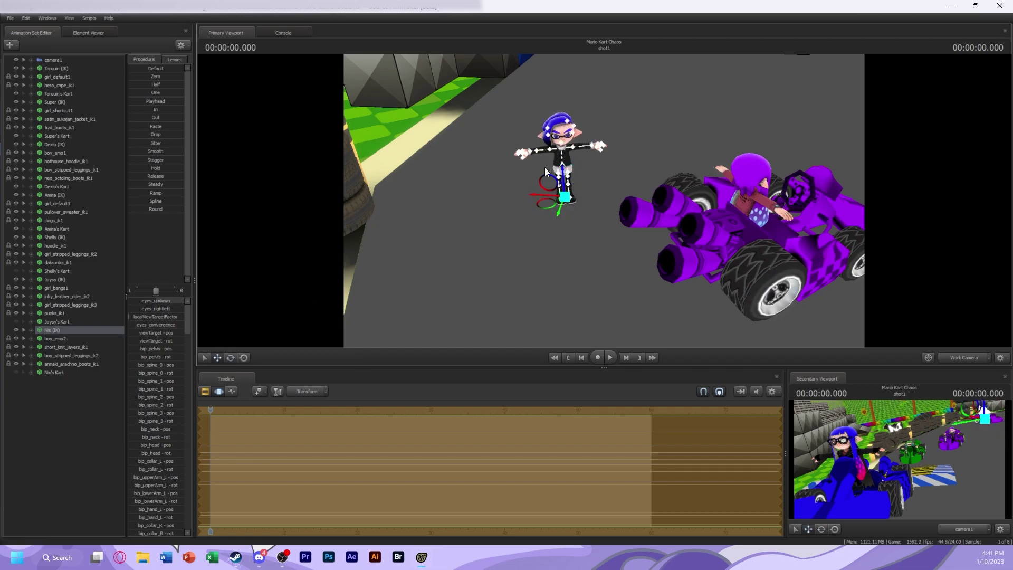
Move and turn Amira to a new position on the track beside her purple kart
{"action": "left_click", "coordinate": [53, 195]}
{"action": "left_click_drag", "start_coordinate": [591, 274], "coordinate": [613, 292]}
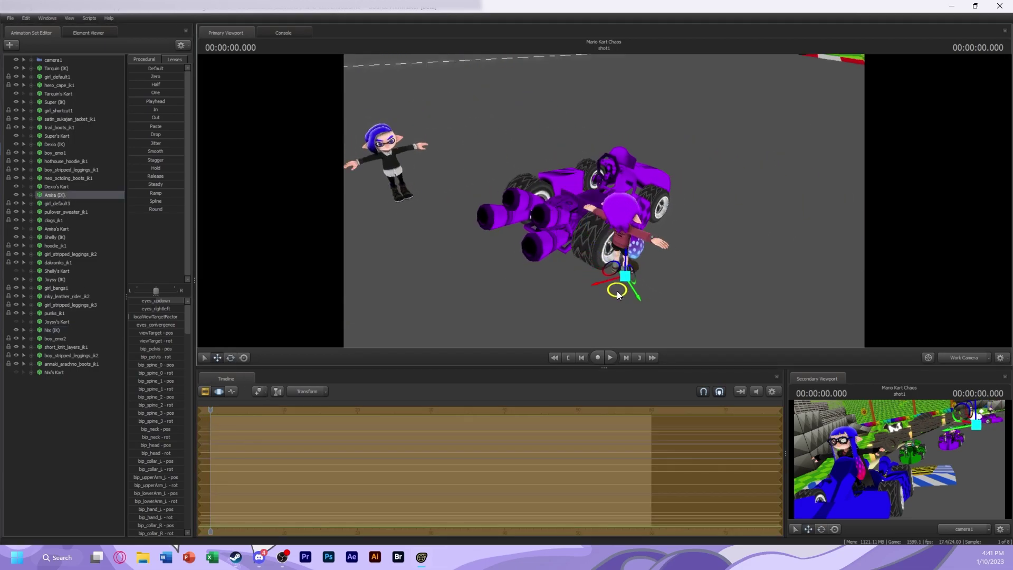
{"action": "left_click", "coordinate": [231, 358]}
{"action": "left_click_drag", "start_coordinate": [523, 285], "coordinate": [579, 231]}
Move and rotate Amira's Kart under her so that she sits in its seat
{"action": "left_click", "coordinate": [77, 226]}
{"action": "left_click", "coordinate": [217, 358]}
{"action": "left_click_drag", "start_coordinate": [579, 276], "coordinate": [600, 234]}
{"action": "left_click", "coordinate": [230, 358]}
{"action": "left_click", "coordinate": [218, 358]}
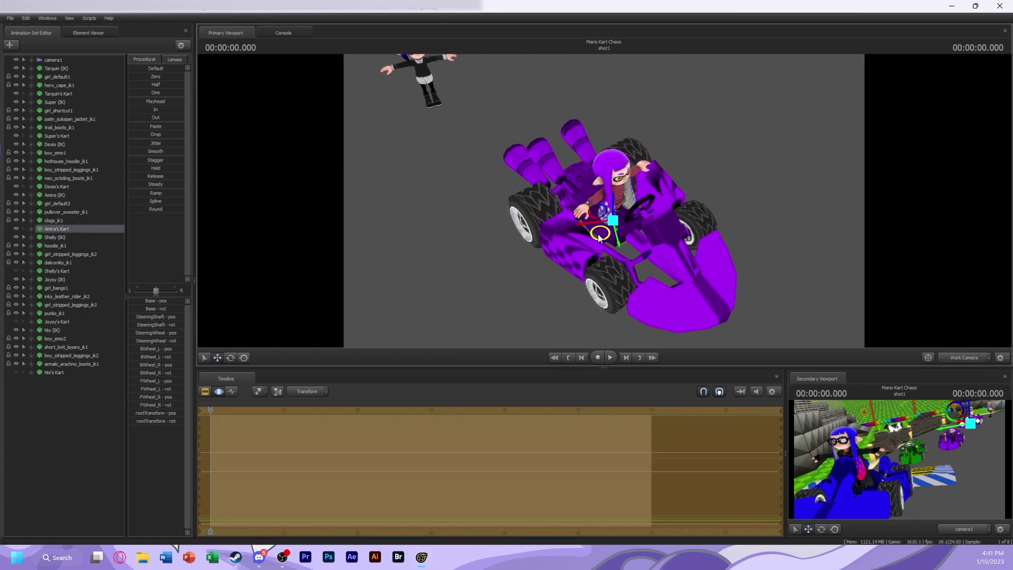
Show Nix's Kart and move it under Nix on the track behind Amira's kart
{"action": "left_click", "coordinate": [120, 240]}
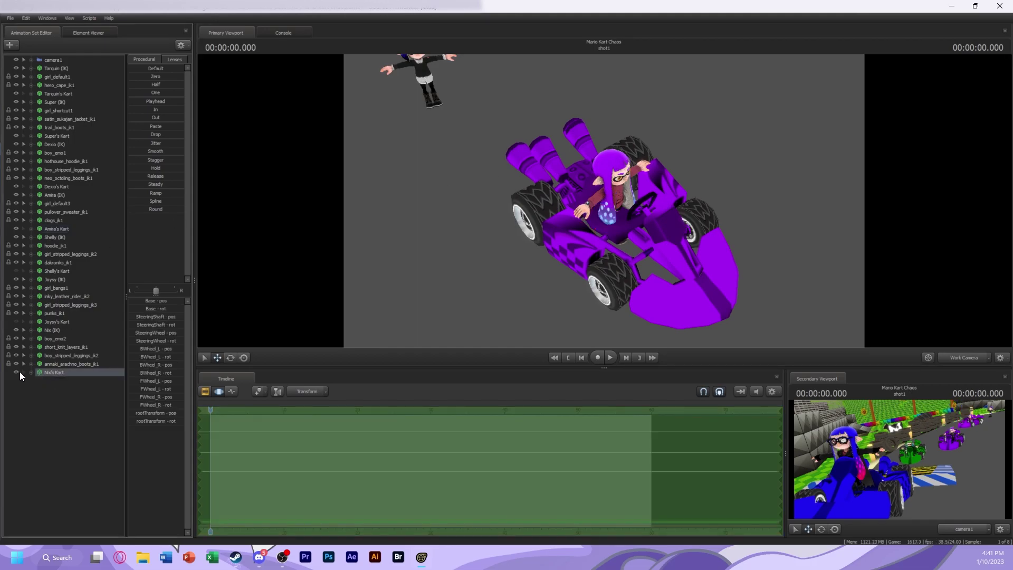
{"action": "left_click_drag", "start_coordinate": [605, 201], "coordinate": [542, 142]}
{"action": "left_click_drag", "start_coordinate": [620, 132], "coordinate": [422, 195]}
{"action": "mouse_move", "coordinate": [601, 201]}
{"action": "left_mouse_down"}
{"action": "mouse_move", "coordinate": [581, 201]}
{"action": "mouse_move", "coordinate": [601, 201]}
{"action": "left_mouse_up"}
{"action": "left_click", "coordinate": [600, 200]}
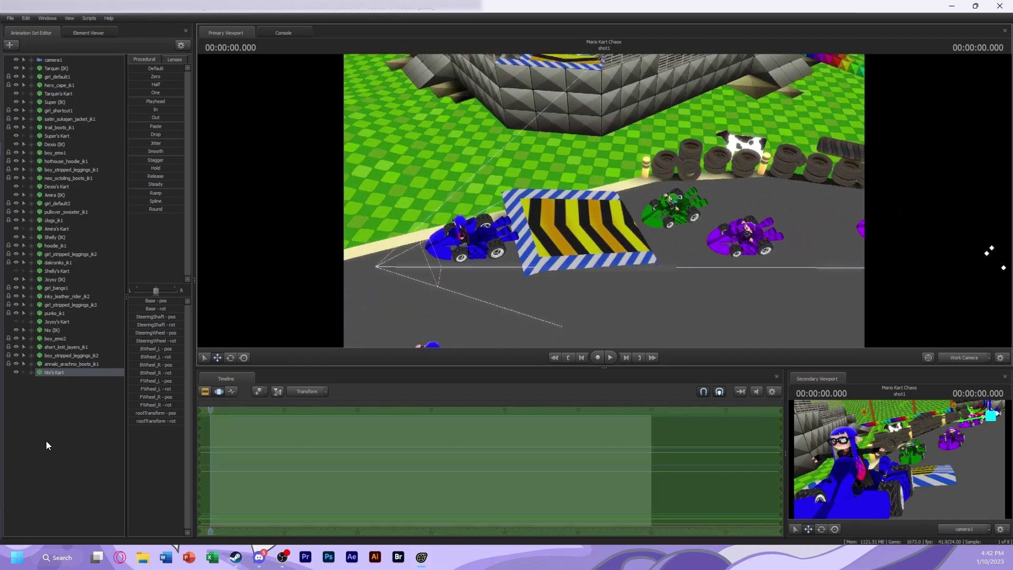
Tint Shelly's girl_stripped_leggings_ik2 material pink through $colortint_base, matching the $colortint_base of her hair material
{"action": "left_click", "coordinate": [49, 238]}
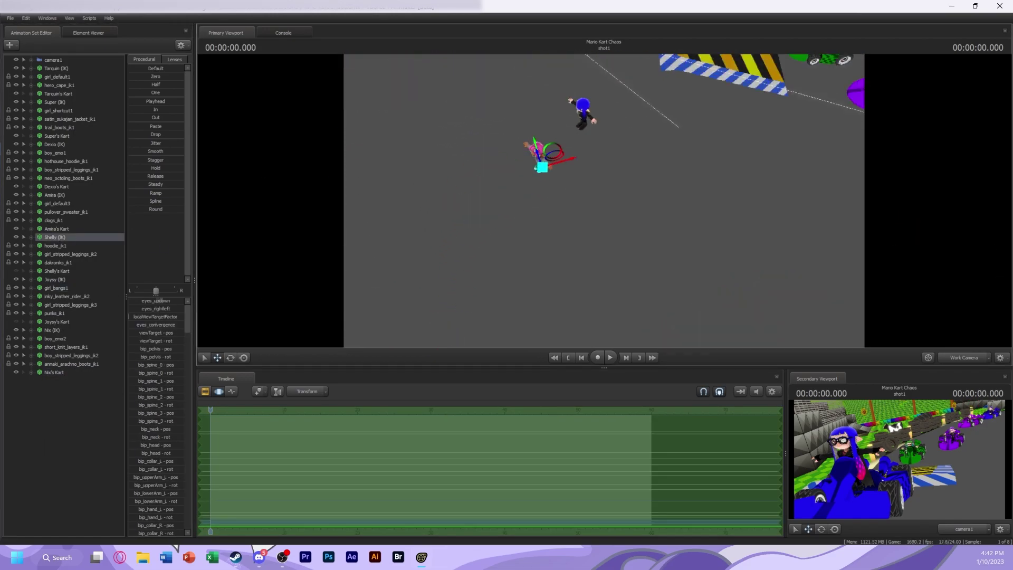
{"action": "right_click", "coordinate": [62, 237]}
{"action": "left_click", "coordinate": [166, 289]}
{"action": "left_click", "coordinate": [20, 229]}
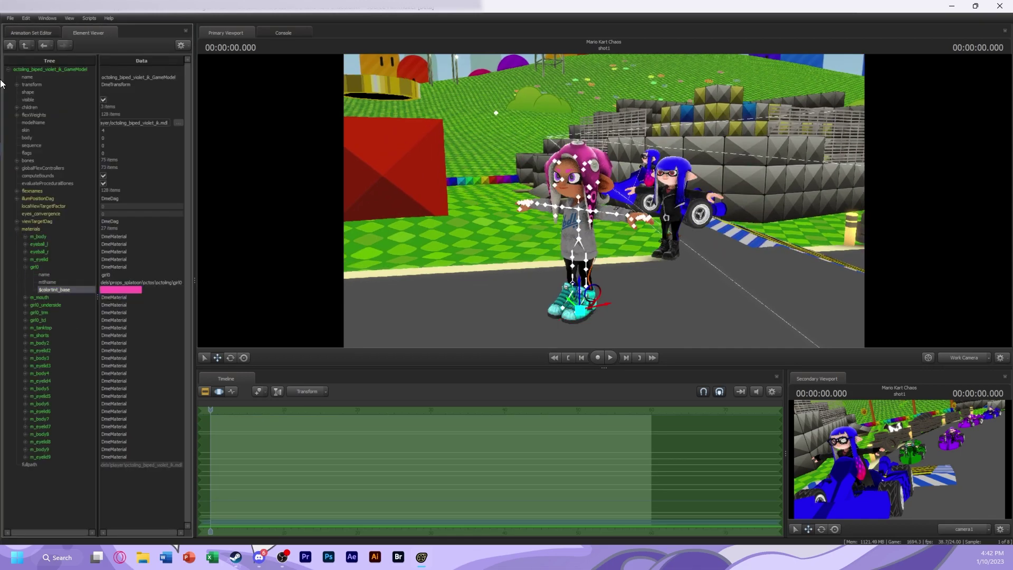
{"action": "left_click", "coordinate": [18, 35]}
{"action": "left_click", "coordinate": [56, 262]}
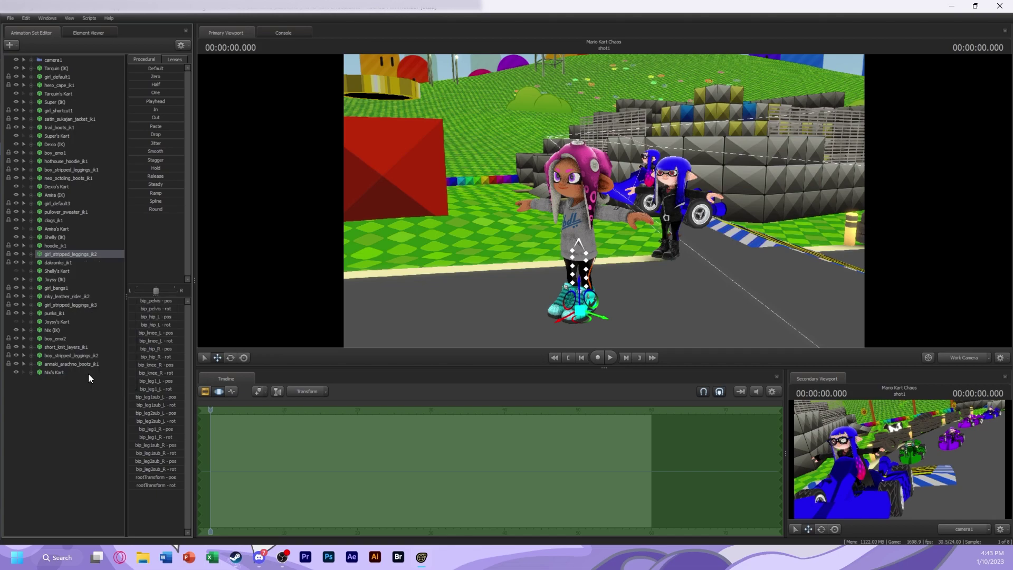
{"action": "left_click", "coordinate": [108, 292]}
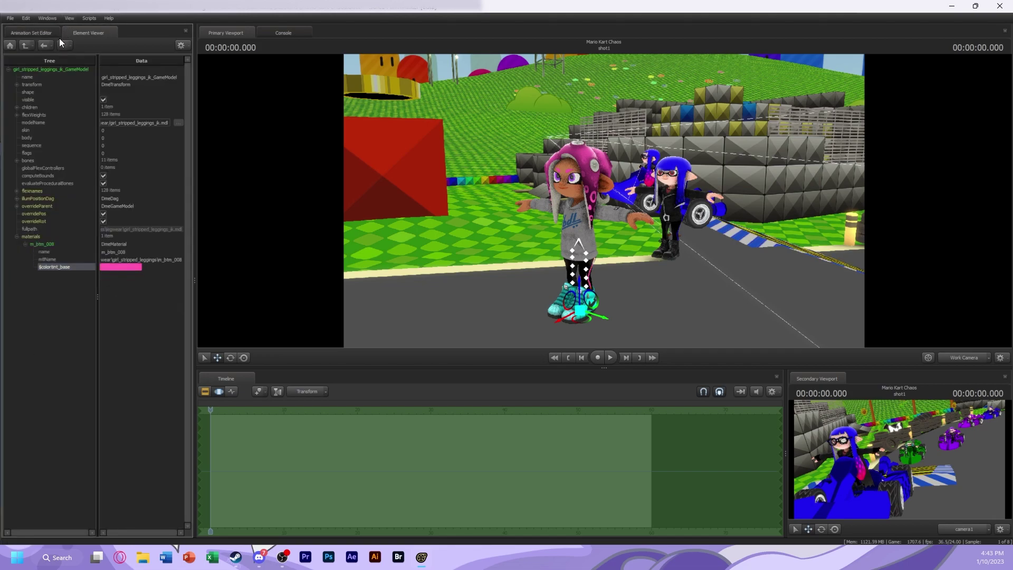
{"action": "left_click", "coordinate": [31, 33]}
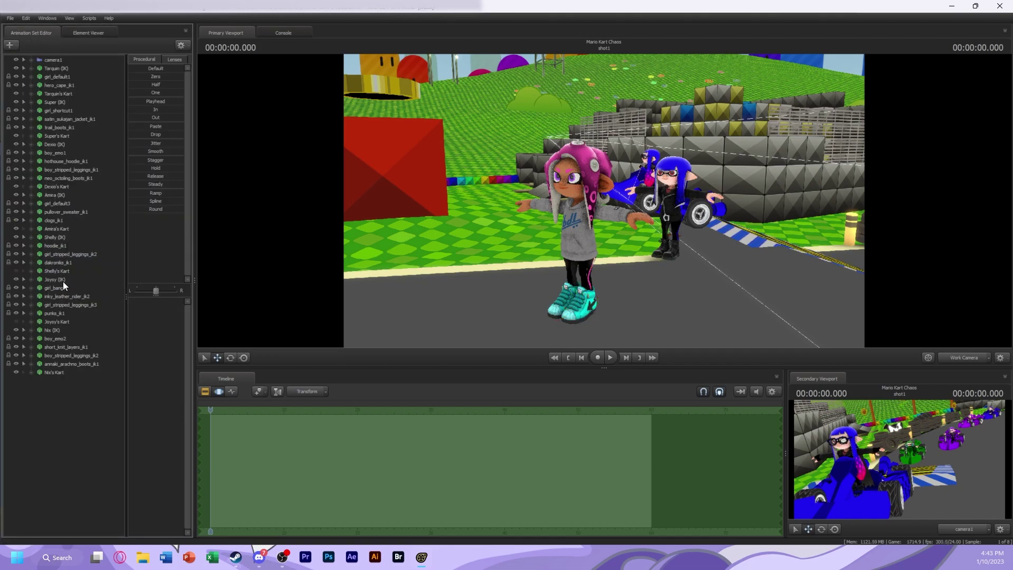
Move Shelly across the track to the tyre-wall side behind the green and purple karts
{"action": "left_click", "coordinate": [66, 239]}
{"action": "left_click_drag", "start_coordinate": [639, 216], "coordinate": [479, 195]}
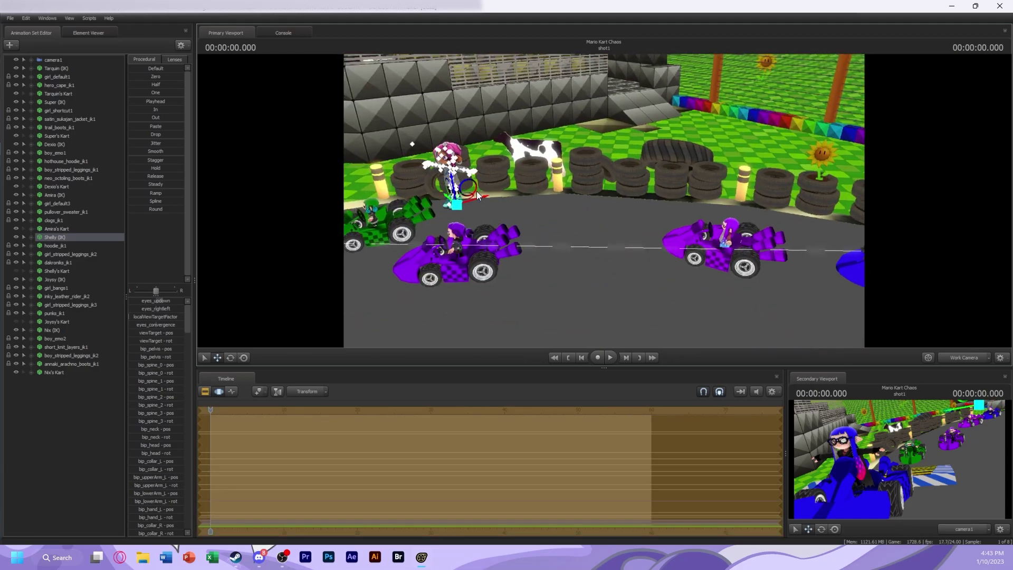
{"action": "left_click_drag", "start_coordinate": [565, 168], "coordinate": [553, 199]}
{"action": "left_click_drag", "start_coordinate": [497, 282], "coordinate": [571, 177]}
{"action": "left_click", "coordinate": [562, 206]}
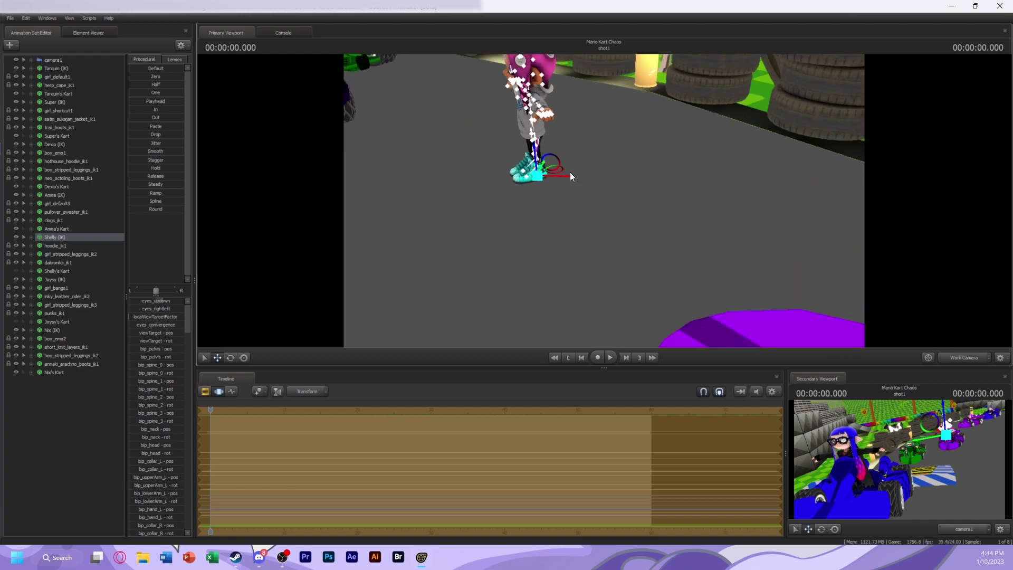
{"action": "left_click_drag", "start_coordinate": [475, 199], "coordinate": [538, 195]}
Show Shelly's Kart, then move and rotate it under her beside the tyre wall
{"action": "left_click", "coordinate": [58, 271]}
{"action": "left_click", "coordinate": [16, 271]}
{"action": "key", "text": "e"}
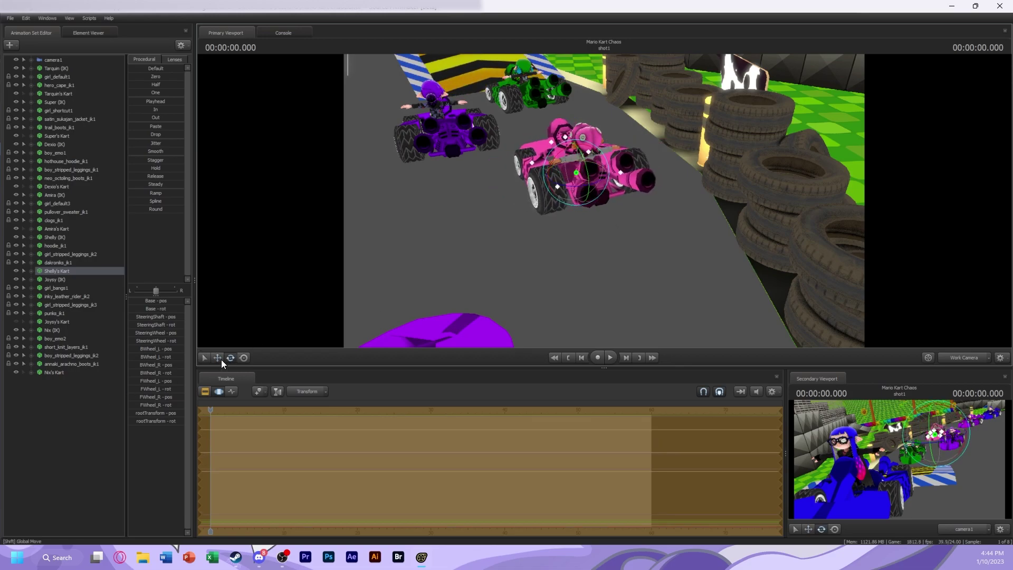
{"action": "left_click_drag", "start_coordinate": [618, 188], "coordinate": [601, 201]}
{"action": "left_click", "coordinate": [578, 211]}
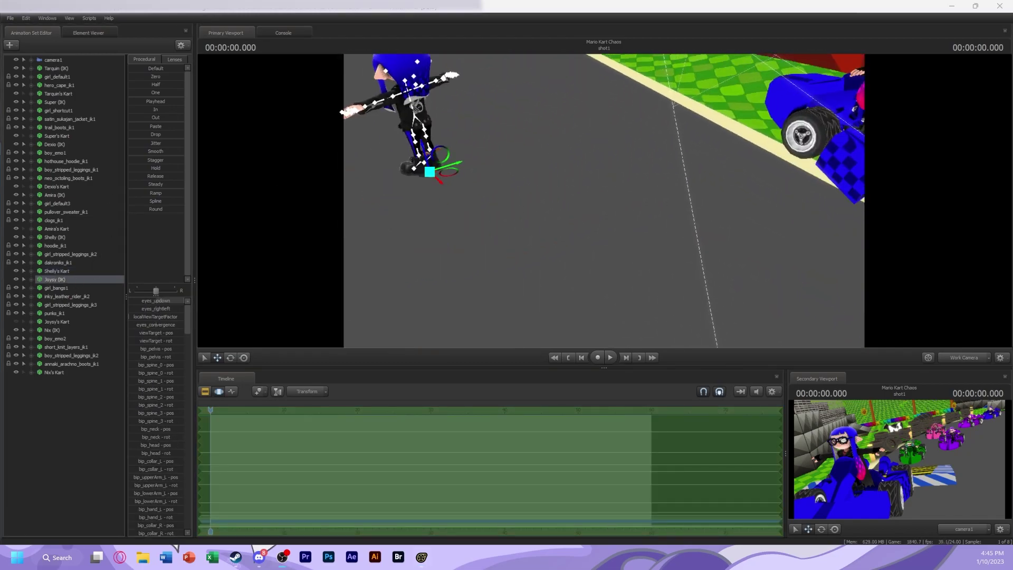
Move and turn Joysy to the open track beside Shelly's pink kart, ahead of Amira's kart
{"action": "left_click_drag", "start_coordinate": [799, 13], "coordinate": [604, 204]}
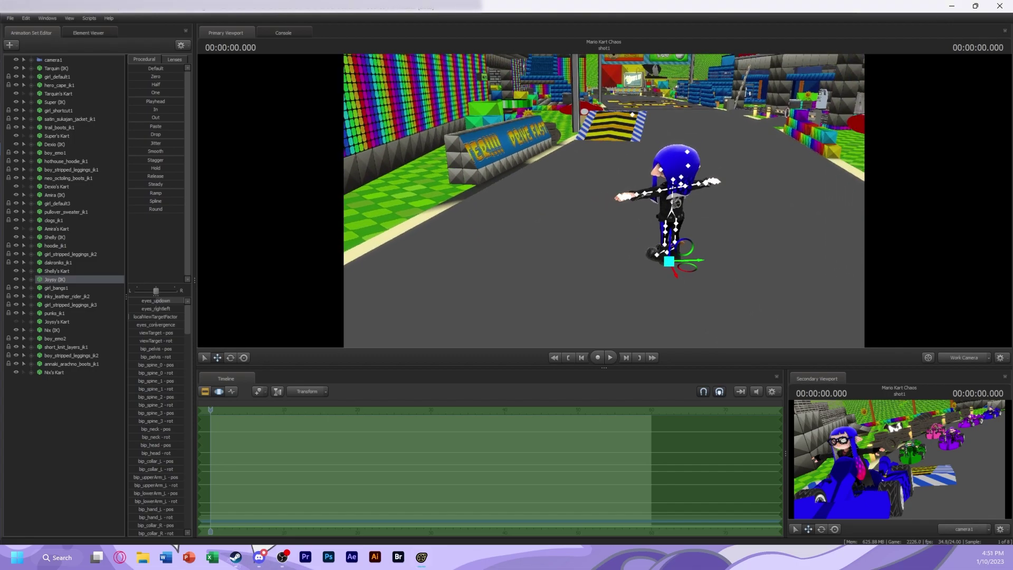
{"action": "left_click_drag", "start_coordinate": [693, 7], "coordinate": [599, 199]}
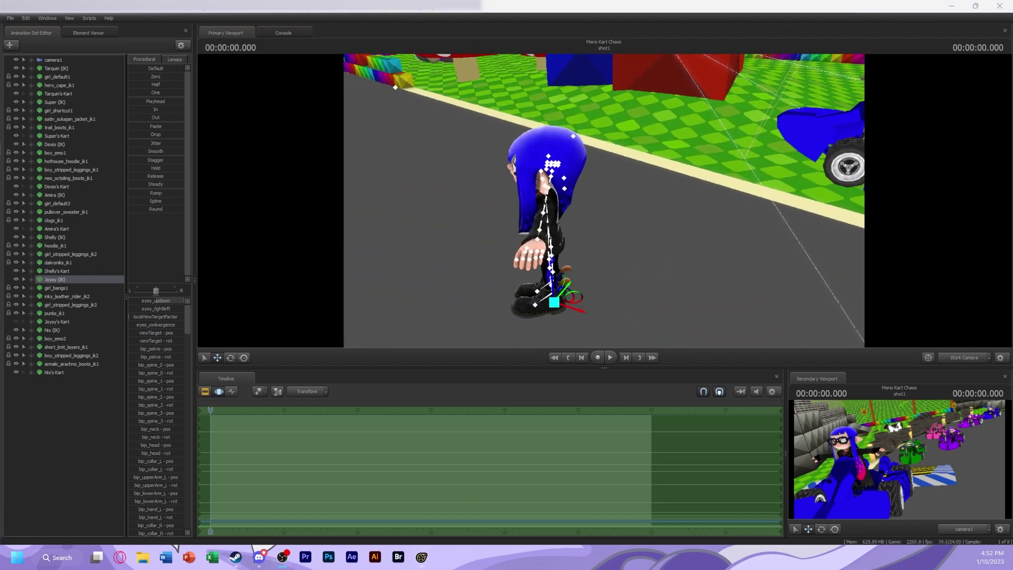
{"action": "left_click_drag", "start_coordinate": [598, 199], "coordinate": [195, 243]}
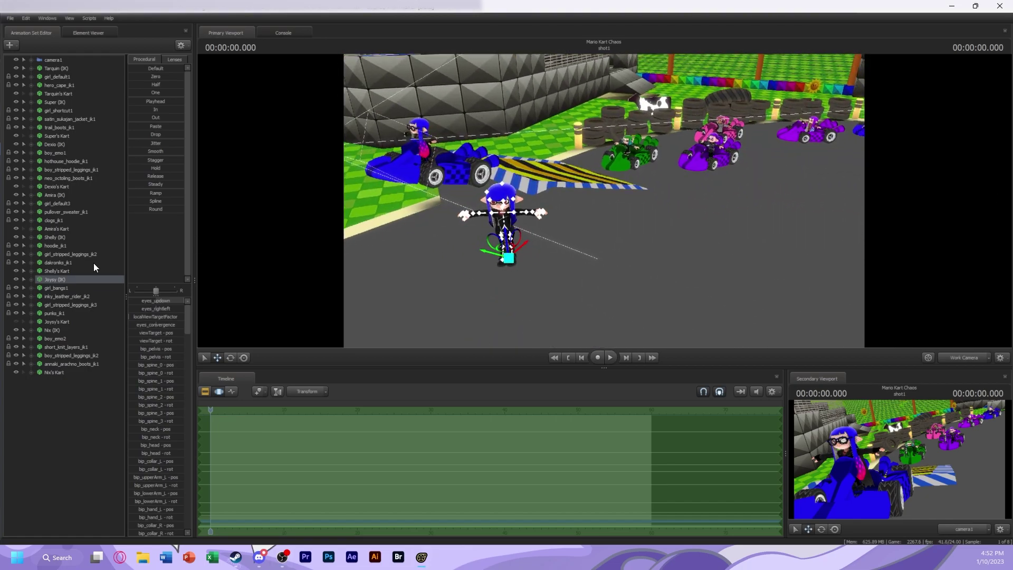
{"action": "left_click_drag", "start_coordinate": [505, 256], "coordinate": [384, 172]}
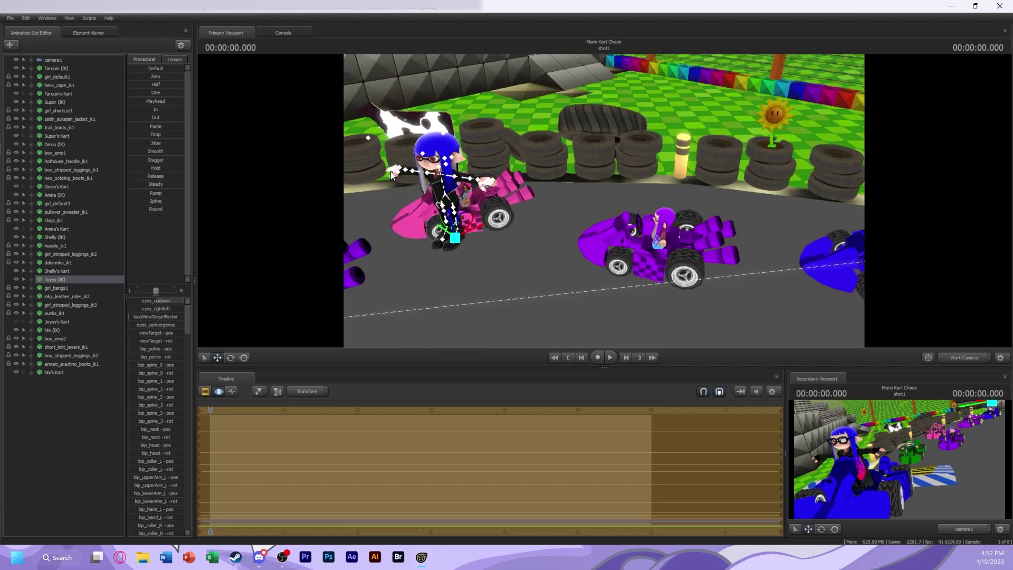
{"action": "left_click_drag", "start_coordinate": [458, 281], "coordinate": [664, 167]}
{"action": "left_click", "coordinate": [634, 200]}
{"action": "key", "text": "e"}
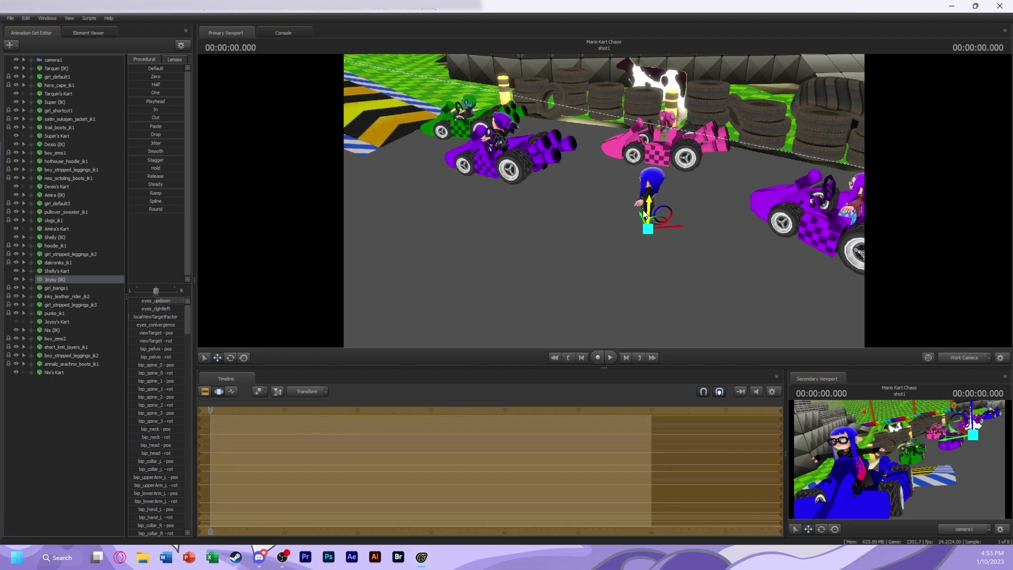
Show Joysy's Kart and position it under Joysy beside the pink kart
{"action": "left_click", "coordinate": [47, 321]}
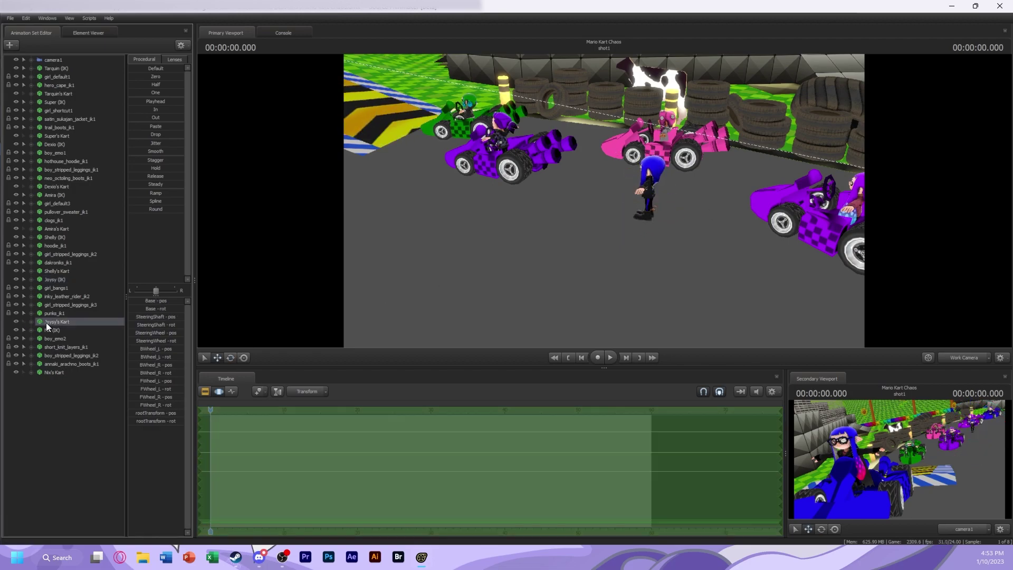
{"action": "left_click_drag", "start_coordinate": [499, 186], "coordinate": [572, 287]}
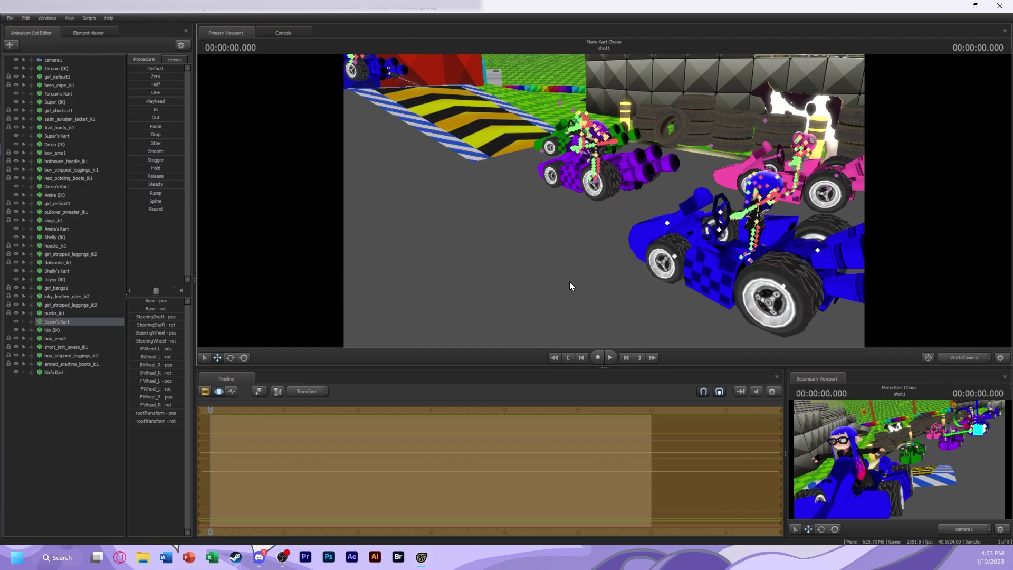
{"action": "left_click_drag", "start_coordinate": [604, 200], "coordinate": [498, 182]}
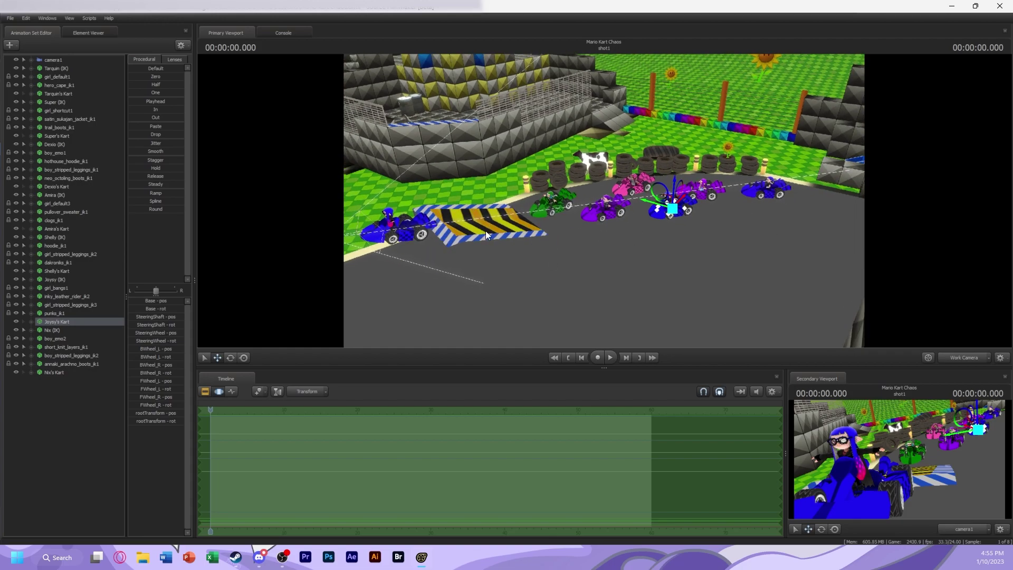
Move Super's Kart onto the striped ramp, tilt it to the slope and seat Super in it
{"action": "left_click_drag", "start_coordinate": [297, 178], "coordinate": [433, 185]}
{"action": "left_click", "coordinate": [433, 186]}
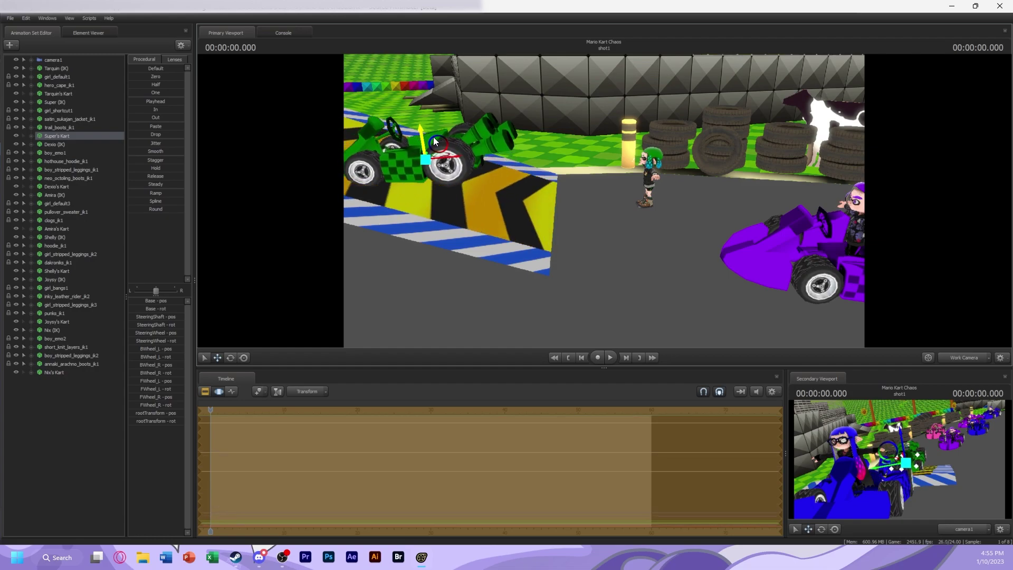
{"action": "left_click_drag", "start_coordinate": [442, 138], "coordinate": [318, 378]}
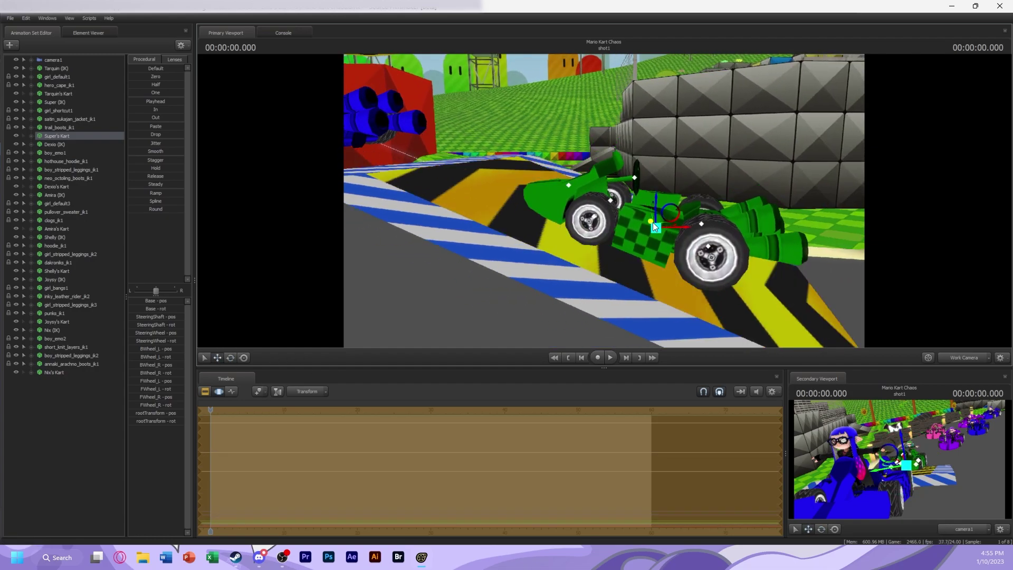
{"action": "mouse_move", "coordinate": [596, 195]}
{"action": "left_mouse_down"}
{"action": "mouse_move", "coordinate": [580, 174]}
{"action": "mouse_move", "coordinate": [538, 196]}
{"action": "mouse_move", "coordinate": [638, 190]}
{"action": "mouse_move", "coordinate": [596, 192]}
{"action": "mouse_move", "coordinate": [580, 175]}
{"action": "mouse_move", "coordinate": [607, 209]}
{"action": "left_mouse_up"}
{"action": "left_click", "coordinate": [643, 191]}
{"action": "left_click_drag", "start_coordinate": [549, 193], "coordinate": [549, 194]}
Space out the rear racers with their karts, shifting Amira and Nix farther back and repositioning Shelly and Joysy along the track
{"action": "left_click", "coordinate": [64, 198]}
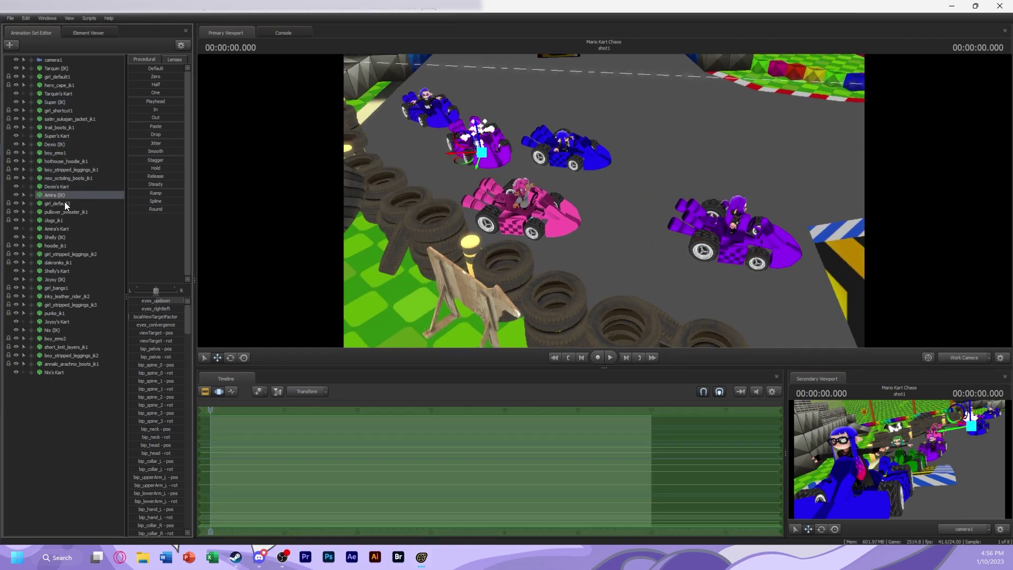
{"action": "left_click_drag", "start_coordinate": [487, 261], "coordinate": [583, 203]}
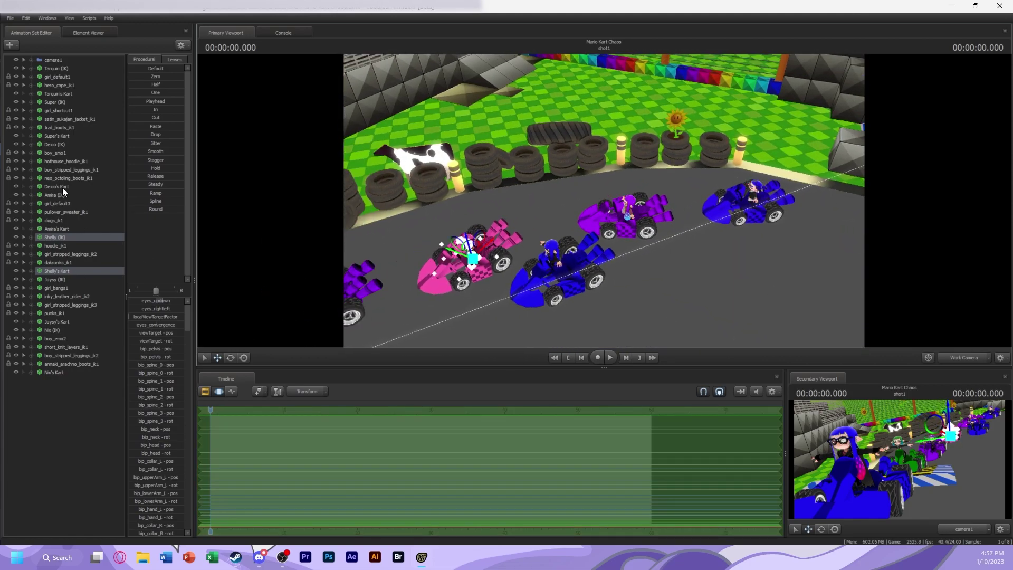
{"action": "left_click", "coordinate": [54, 195]}
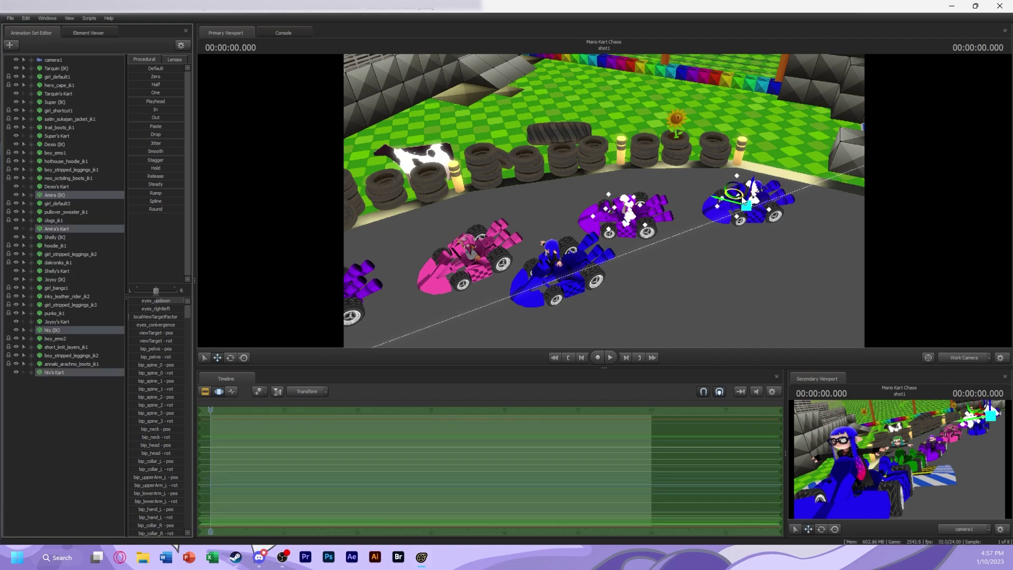
{"action": "left_click_drag", "start_coordinate": [743, 199], "coordinate": [840, 210]}
{"action": "left_click", "coordinate": [57, 280]}
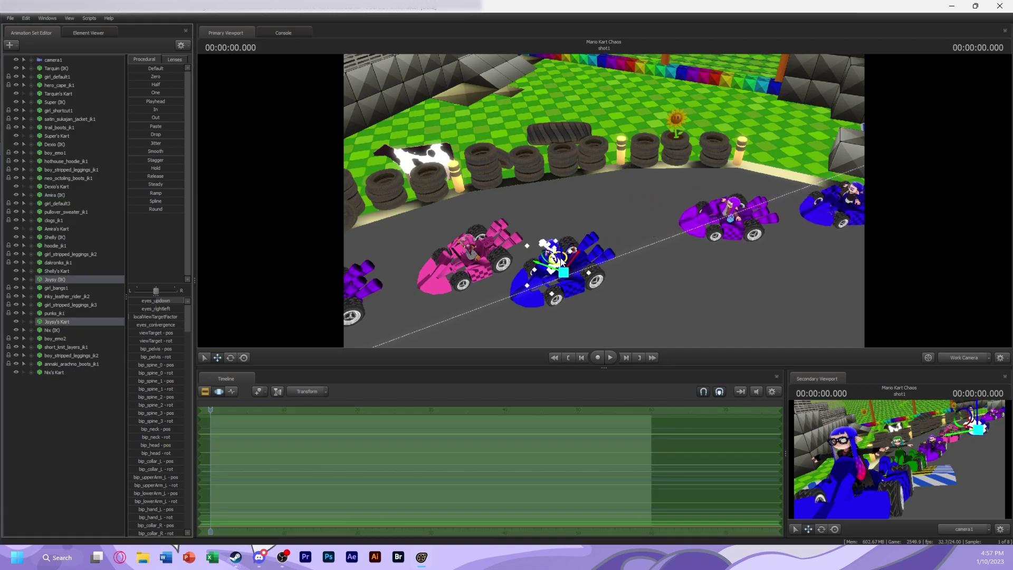
{"action": "left_click_drag", "start_coordinate": [562, 261], "coordinate": [602, 206]}
Move and rotate camera1 to frame Tarquin in front with the line of karts behind him
{"action": "left_click", "coordinate": [57, 441]}
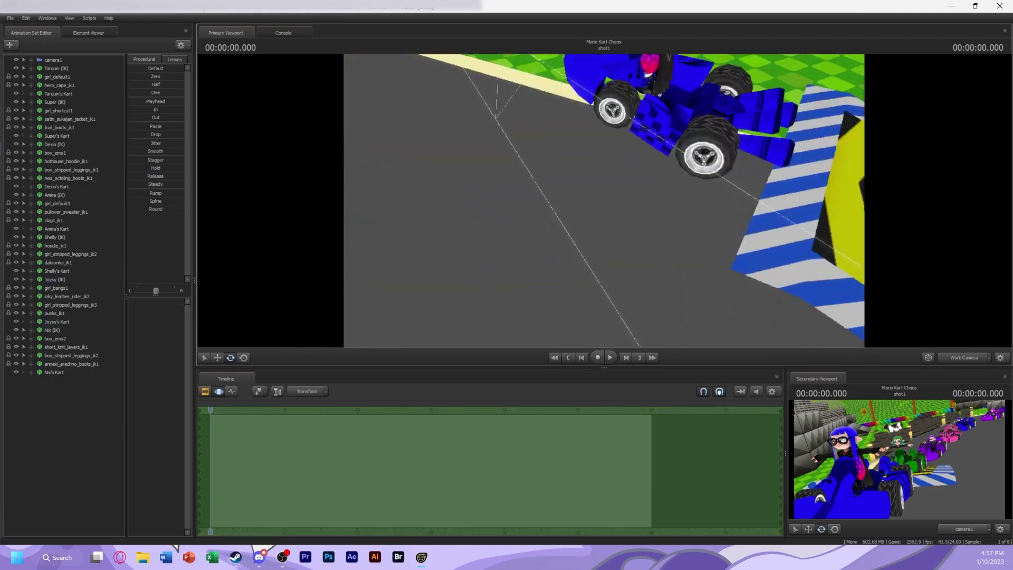
{"action": "left_click", "coordinate": [927, 455]}
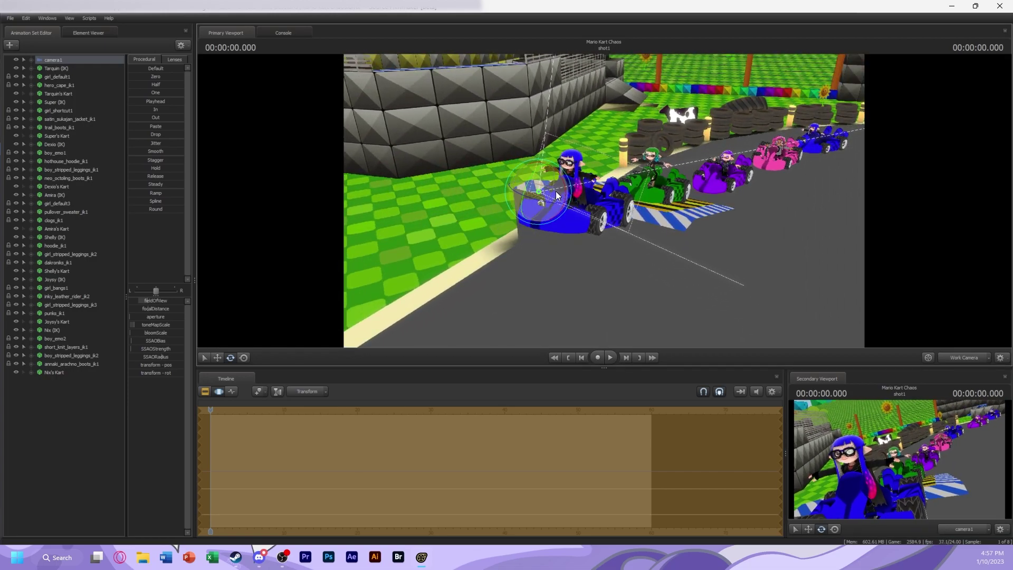
{"action": "left_click_drag", "start_coordinate": [739, 218], "coordinate": [606, 205]}
{"action": "mouse_move", "coordinate": [530, 236]}
{"action": "left_mouse_down"}
{"action": "mouse_move", "coordinate": [533, 290]}
{"action": "mouse_move", "coordinate": [590, 243]}
{"action": "mouse_move", "coordinate": [580, 286]}
{"action": "mouse_move", "coordinate": [585, 270]}
{"action": "mouse_move", "coordinate": [545, 227]}
{"action": "left_mouse_up"}
Adjust Tarquin's position in his seat and enlarge Tarquin's Kart slightly with a scale control added to its rootTransform
{"action": "left_click_drag", "start_coordinate": [640, 158], "coordinate": [550, 241]}
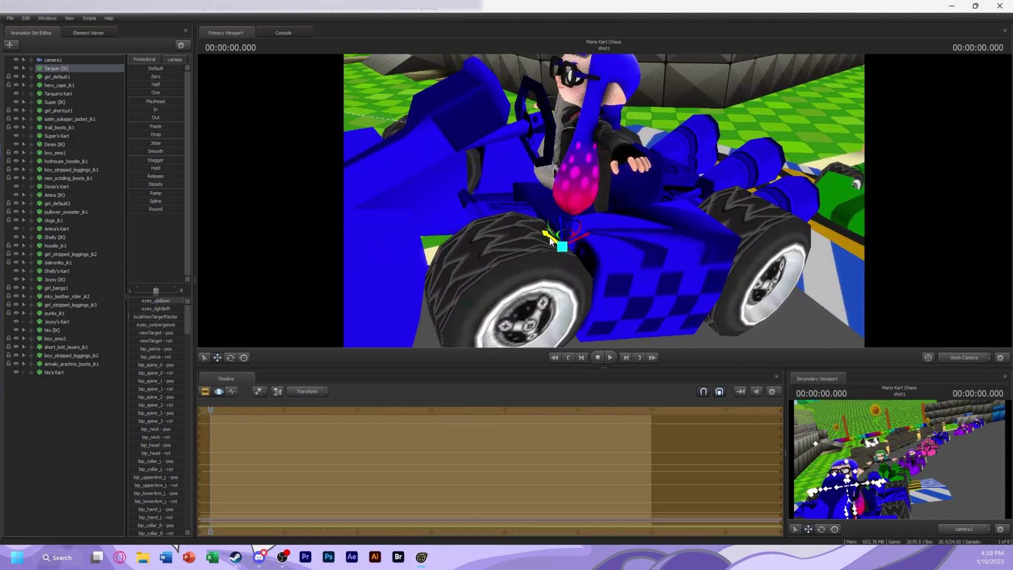
{"action": "right_click", "coordinate": [70, 93]}
{"action": "left_click", "coordinate": [31, 94]}
{"action": "right_click", "coordinate": [40, 110]}
{"action": "left_click", "coordinate": [77, 132]}
{"action": "right_click", "coordinate": [64, 112]}
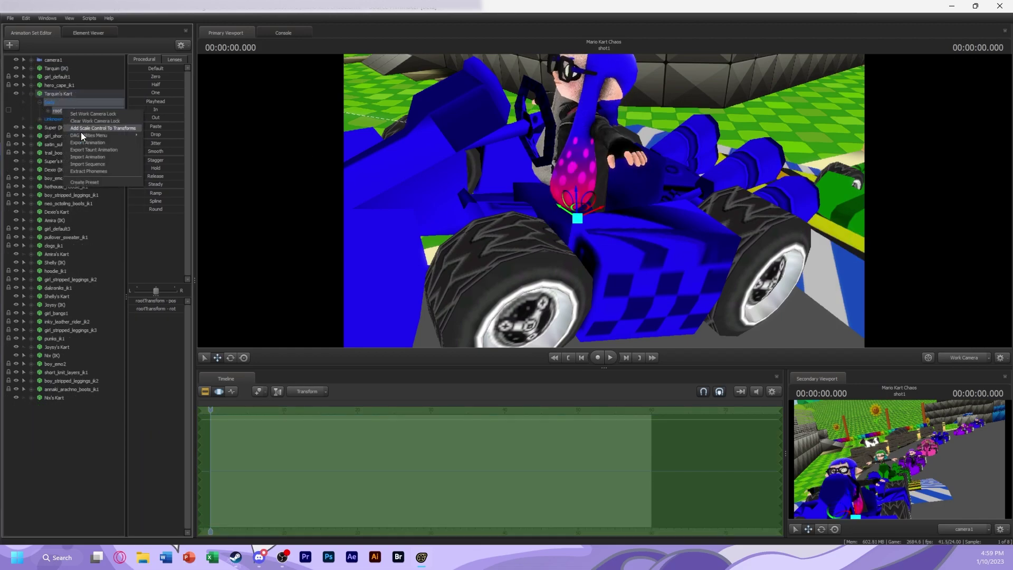
{"action": "mouse_move", "coordinate": [154, 299]}
{"action": "left_mouse_down"}
{"action": "mouse_move", "coordinate": [142, 299]}
{"action": "mouse_move", "coordinate": [165, 299]}
{"action": "left_mouse_up"}
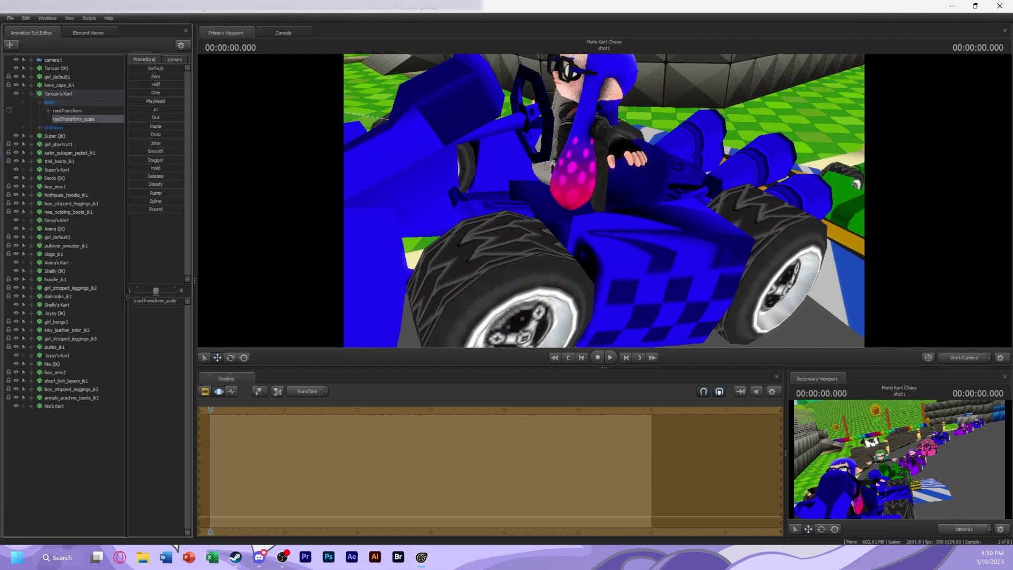
Reposition Tarquin in the seat of Tarquin's Kart and rotate the whole model to match the kart's facing
{"action": "left_click", "coordinate": [58, 68]}
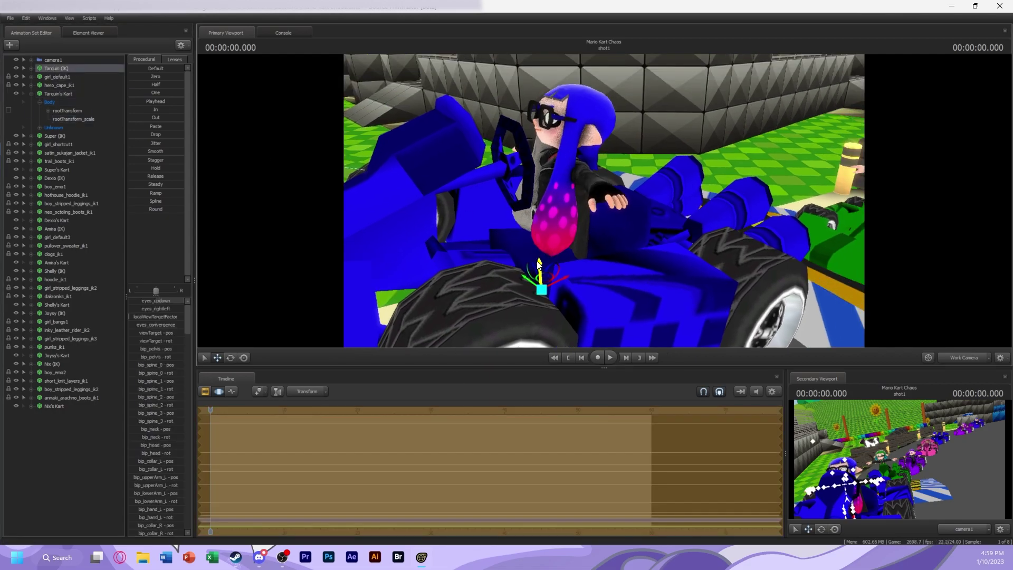
{"action": "right_click_drag", "start_coordinate": [527, 287], "coordinate": [237, 355]}
{"action": "mouse_move", "coordinate": [592, 280]}
{"action": "left_mouse_down"}
{"action": "mouse_move", "coordinate": [583, 291]}
{"action": "mouse_move", "coordinate": [574, 262]}
{"action": "mouse_move", "coordinate": [600, 295]}
{"action": "mouse_move", "coordinate": [599, 281]}
{"action": "left_mouse_up"}
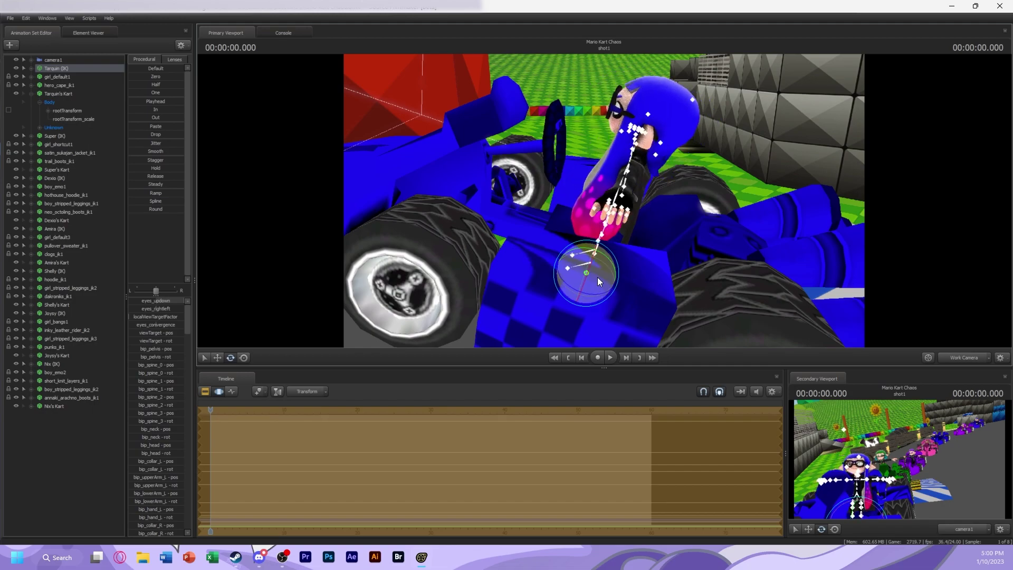
{"action": "right_click_drag", "start_coordinate": [580, 262], "coordinate": [628, 202]}
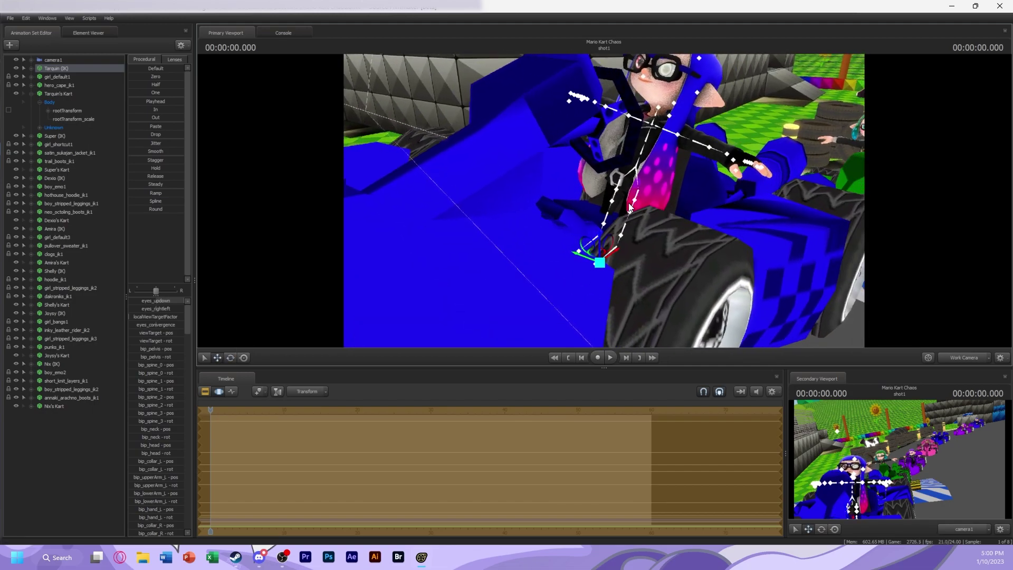
Rotate Tarquin's left knee, right hip and right knee bones to bend the legs into a sitting pose
{"action": "left_click", "coordinate": [617, 178]}
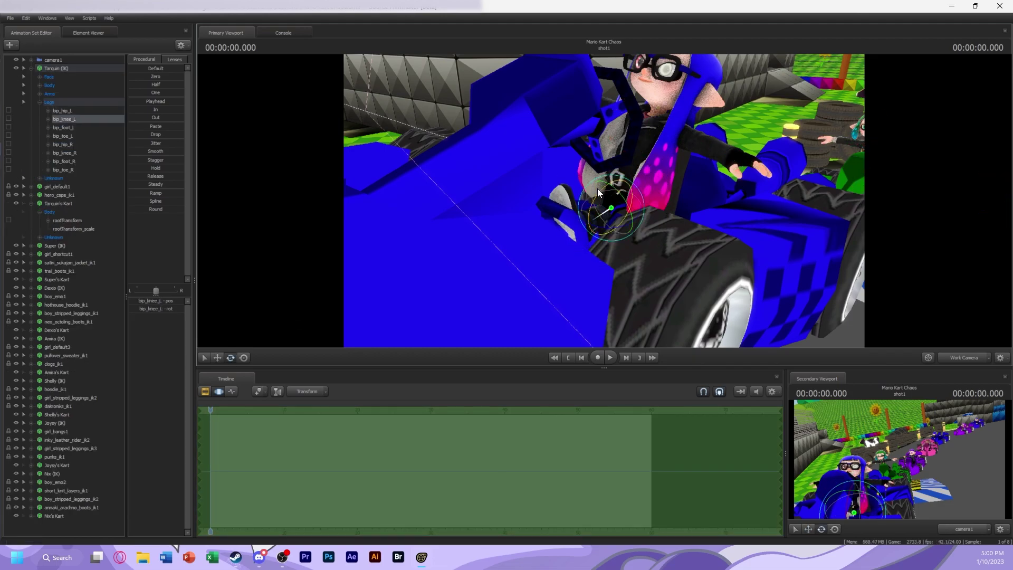
{"action": "left_click", "coordinate": [603, 174]}
{"action": "left_click_drag", "start_coordinate": [603, 174], "coordinate": [616, 149]}
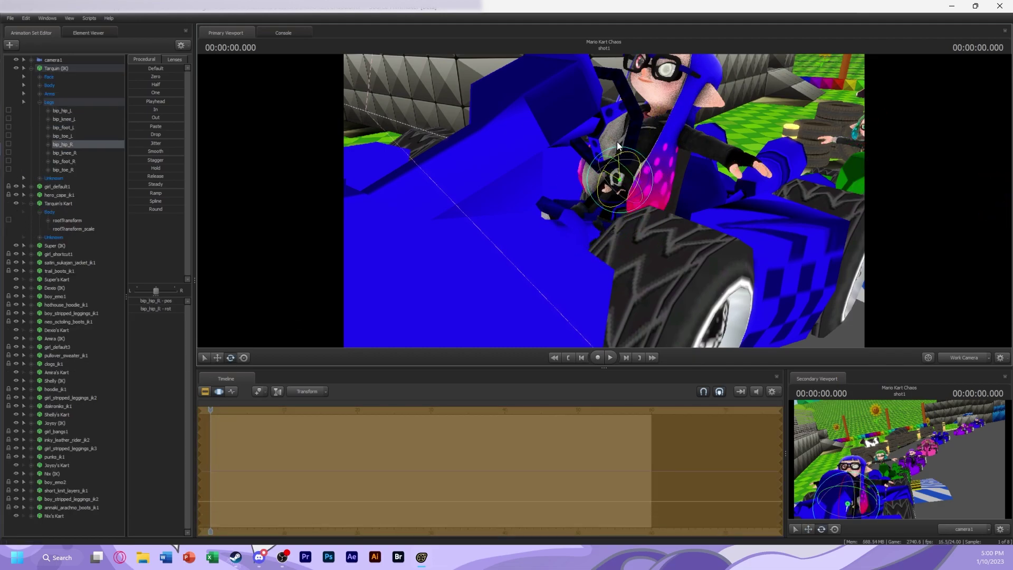
{"action": "left_click", "coordinate": [591, 202]}
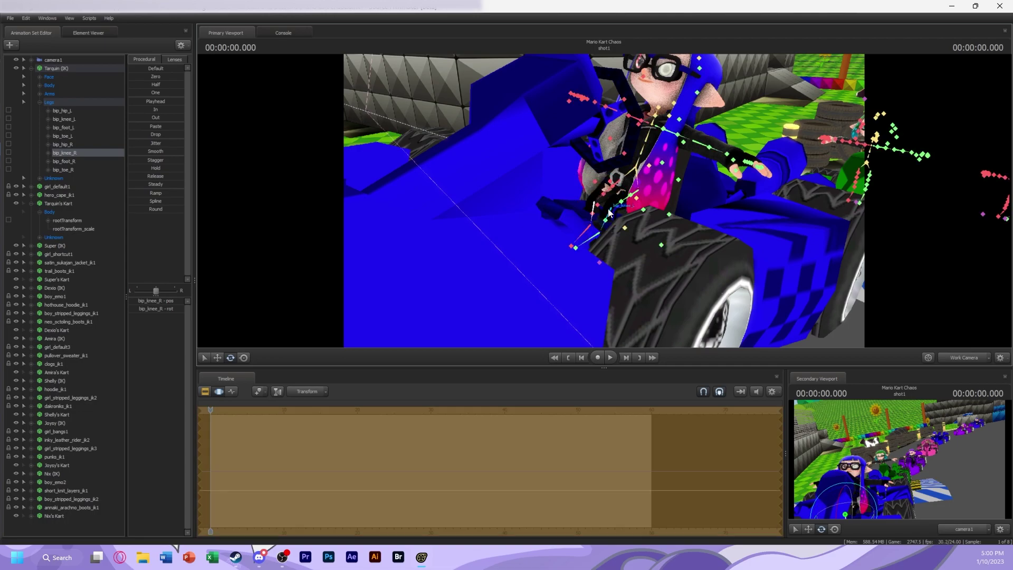
Move the whole Tarquin model to fit the seat behind the steering wheel
{"action": "left_click", "coordinate": [73, 68]}
{"action": "left_click_drag", "start_coordinate": [543, 253], "coordinate": [543, 252]}
{"action": "left_click_drag", "start_coordinate": [542, 321], "coordinate": [515, 310]}
{"action": "left_click", "coordinate": [217, 358]}
{"action": "left_click_drag", "start_coordinate": [572, 280], "coordinate": [568, 289]}
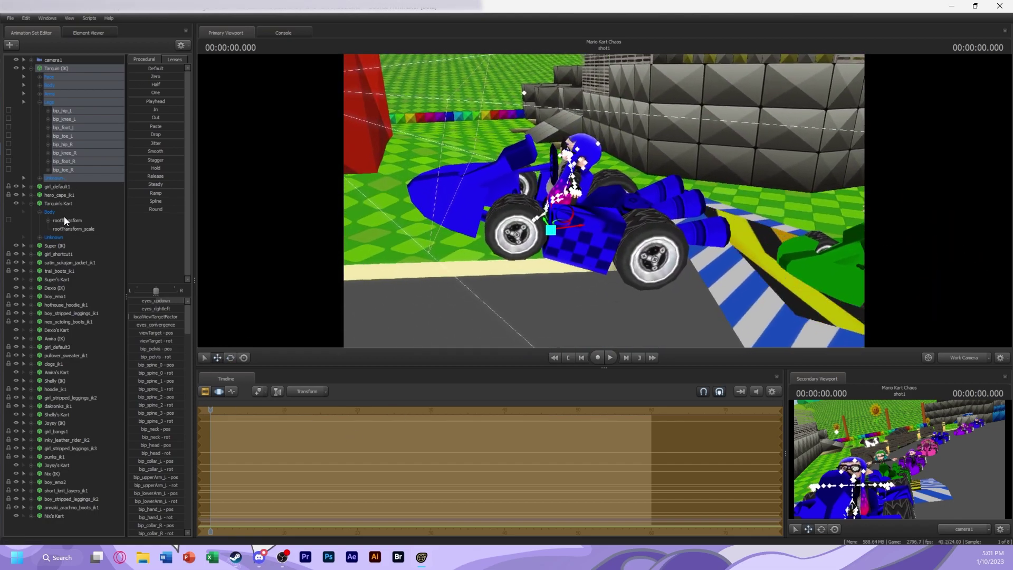
Adjust the size of Tarquin's Kart with rootTransform_scale and shift Tarquin to match it
{"action": "left_click", "coordinate": [73, 229]}
{"action": "left_click", "coordinate": [53, 68]}
{"action": "left_click_drag", "start_coordinate": [593, 208], "coordinate": [594, 207]}
{"action": "left_click_drag", "start_coordinate": [566, 253], "coordinate": [562, 235]}
{"action": "left_click", "coordinate": [562, 234]}
Fine-tune the placement of Tarquin's Kart and Tarquin so the body sits inside the cockpit
{"action": "left_click_drag", "start_coordinate": [651, 198], "coordinate": [650, 197]}
{"action": "left_click", "coordinate": [641, 202]}
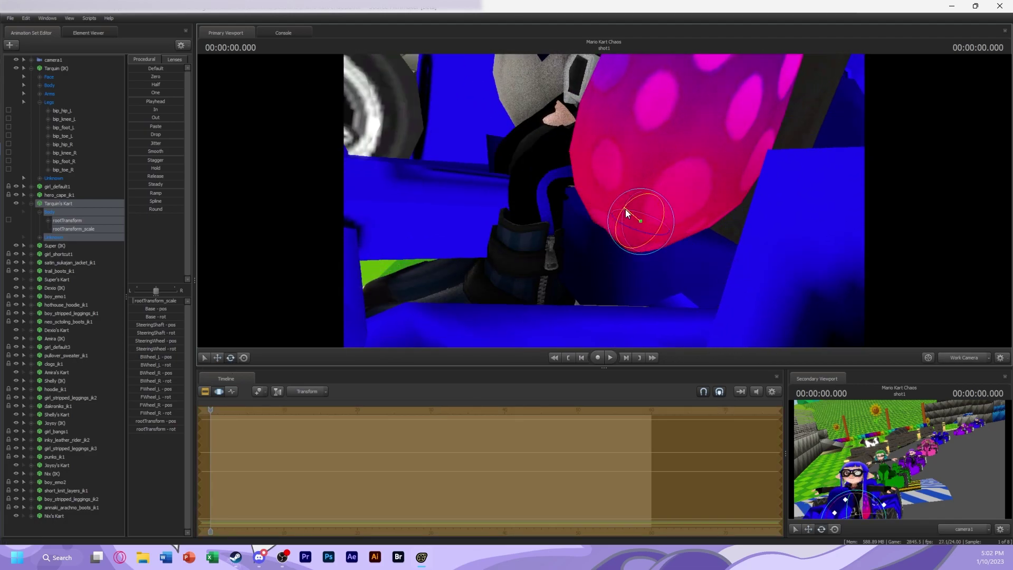
{"action": "key", "text": "w"}
{"action": "left_click_drag", "start_coordinate": [647, 213], "coordinate": [647, 213]}
{"action": "left_click", "coordinate": [647, 213]}
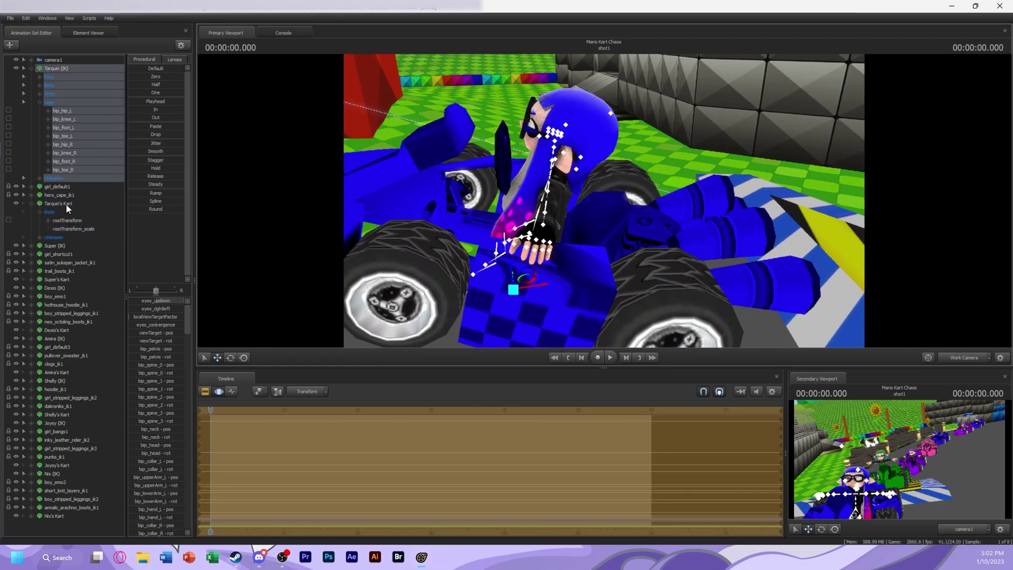
{"action": "left_click", "coordinate": [66, 205]}
{"action": "left_click_drag", "start_coordinate": [561, 241], "coordinate": [642, 217]}
{"action": "left_click", "coordinate": [642, 216]}
Rotate Tarquin's left knee, left hip, right hip and right knee bones to stretch both legs forward into the kart
{"action": "left_click", "coordinate": [674, 203]}
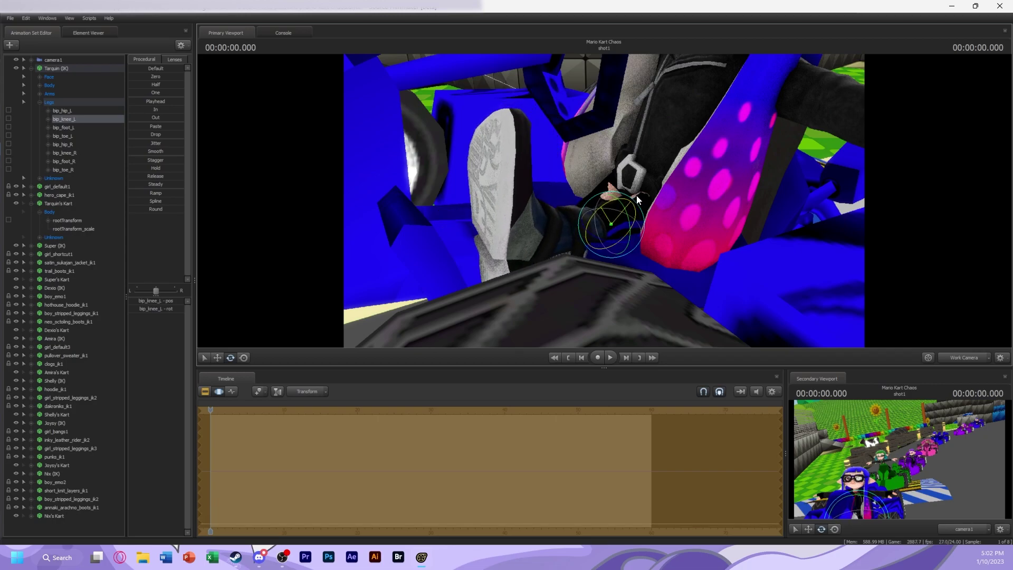
{"action": "left_click", "coordinate": [615, 210]}
{"action": "left_click", "coordinate": [662, 207]}
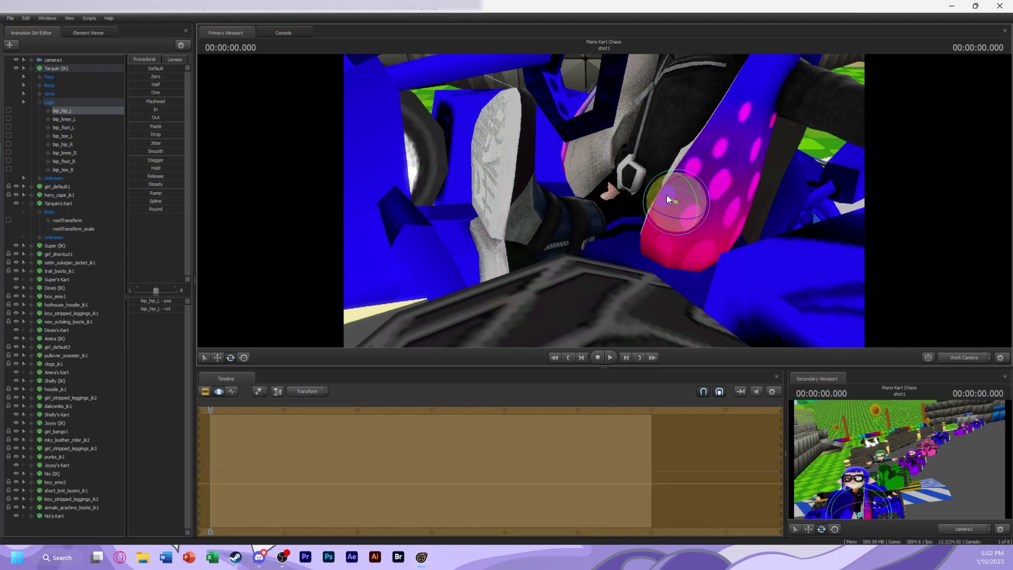
{"action": "left_click", "coordinate": [600, 210]}
{"action": "right_click_drag", "start_coordinate": [599, 206], "coordinate": [604, 186]}
{"action": "left_click", "coordinate": [605, 182]}
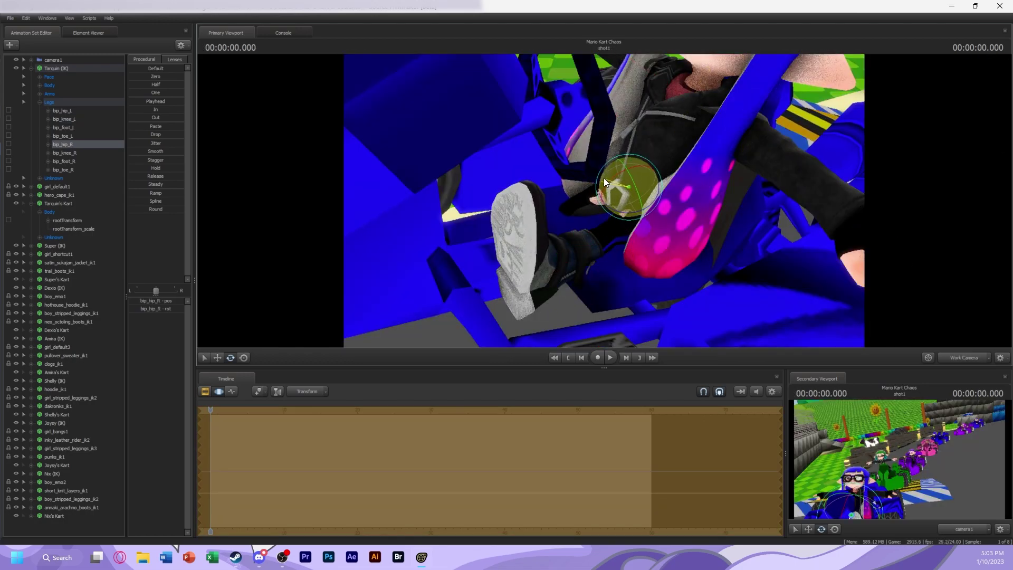
{"action": "left_click", "coordinate": [610, 182]}
{"action": "right_click_drag", "start_coordinate": [618, 188], "coordinate": [612, 200]}
{"action": "right_click_drag", "start_coordinate": [492, 206], "coordinate": [600, 204]}
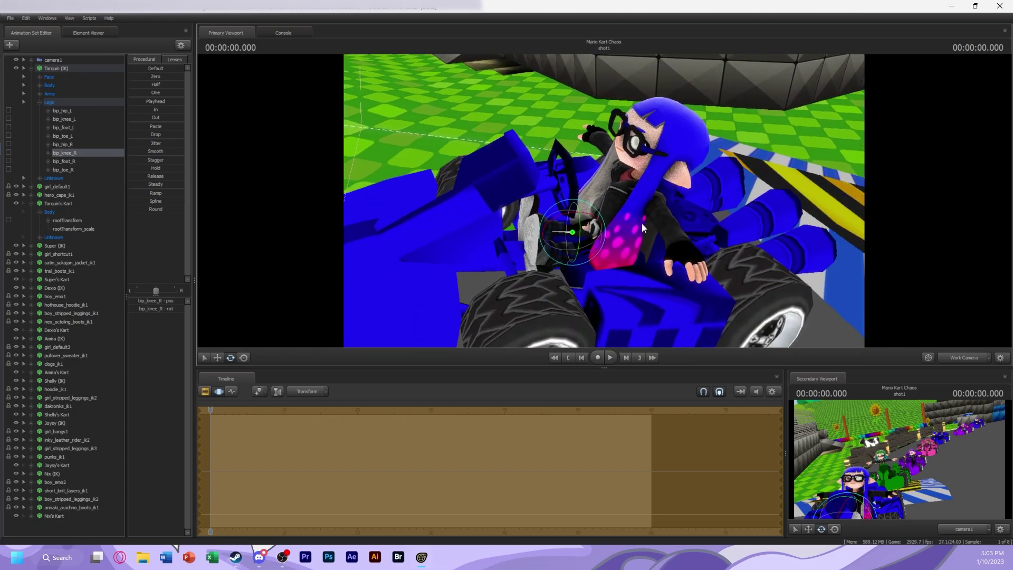
Search the web for "mario kart 8 deluxe inkling girl" and open the Inkling kart image full size to study the driving pose
{"action": "left_click", "coordinate": [120, 557]}
{"action": "type", "text": "mario kart 8 deluxe inkling girl"}
{"action": "key", "text": "Return"}
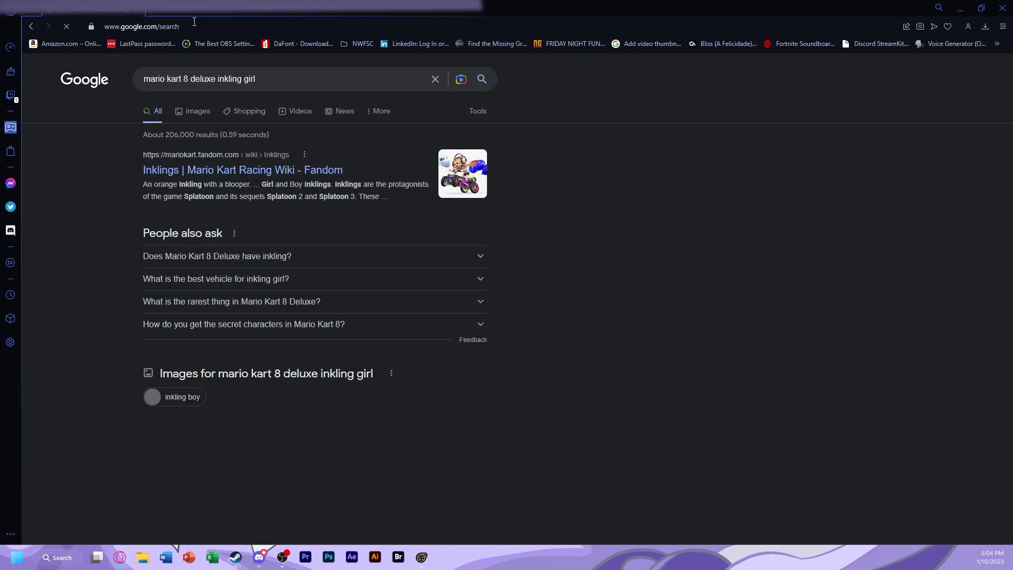
{"action": "scroll", "coordinate": [427, 389], "scroll_direction": "down", "scroll_amount": 1}
{"action": "scroll", "coordinate": [428, 389], "scroll_direction": "up", "scroll_amount": 1}
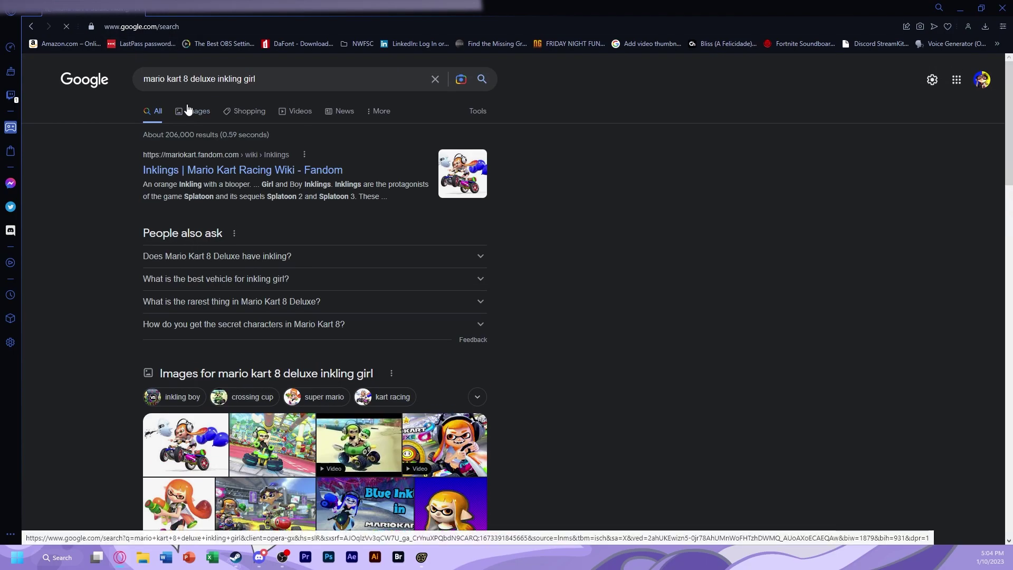
{"action": "left_click", "coordinate": [265, 511]}
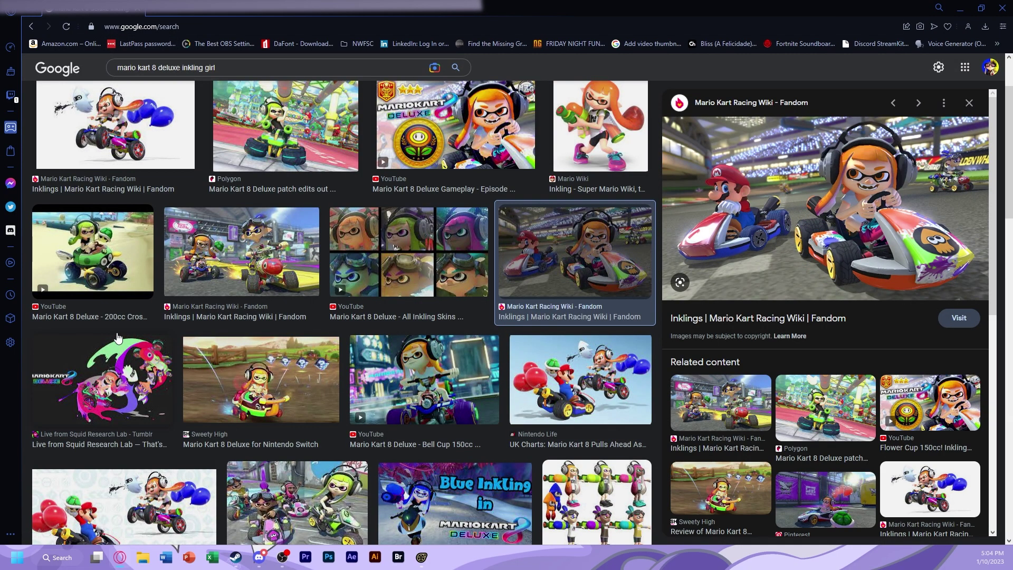
{"action": "right_click", "coordinate": [747, 203]}
{"action": "left_click", "coordinate": [792, 277]}
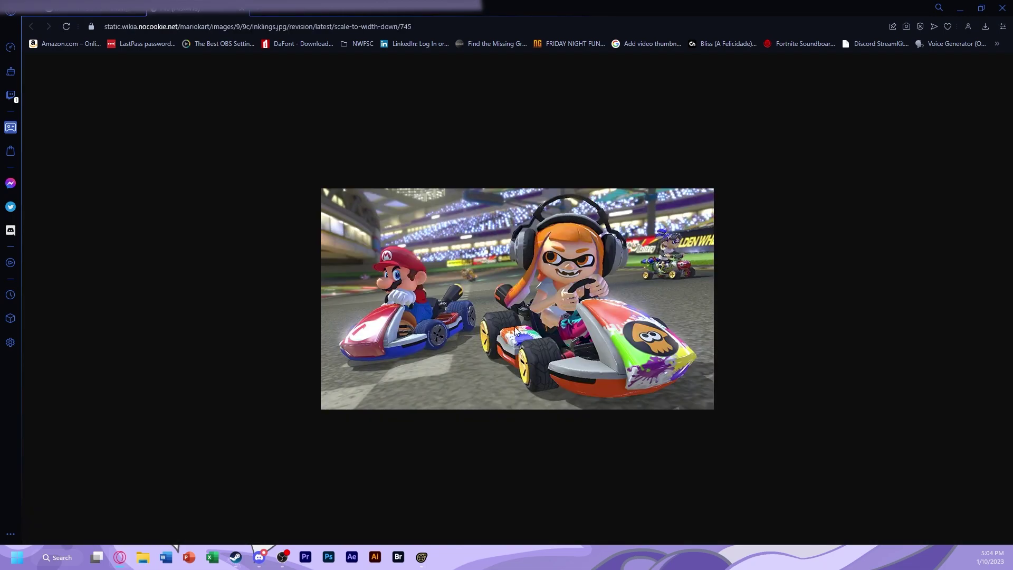
{"action": "key", "text": "alt+Tab"}
Return to the scene, readjust the scale and placement of Tarquin's Kart, and reseat Tarquin in it
{"action": "left_click", "coordinate": [71, 229]}
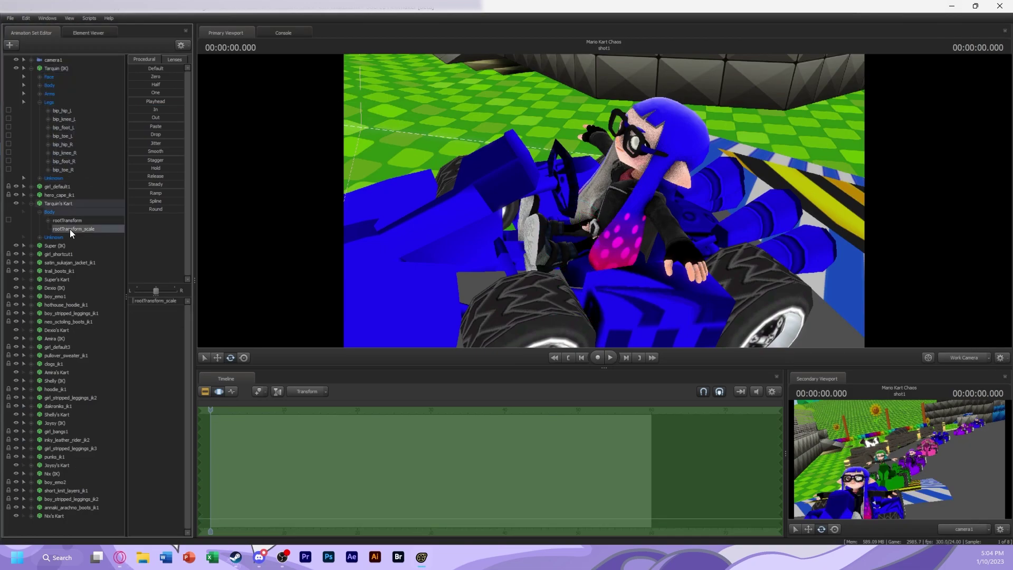
{"action": "left_click_drag", "start_coordinate": [604, 200], "coordinate": [694, 218]}
{"action": "left_click", "coordinate": [58, 204]}
{"action": "mouse_move", "coordinate": [588, 178]}
{"action": "left_mouse_down"}
{"action": "mouse_move", "coordinate": [633, 185]}
{"action": "mouse_move", "coordinate": [591, 180]}
{"action": "left_mouse_up"}
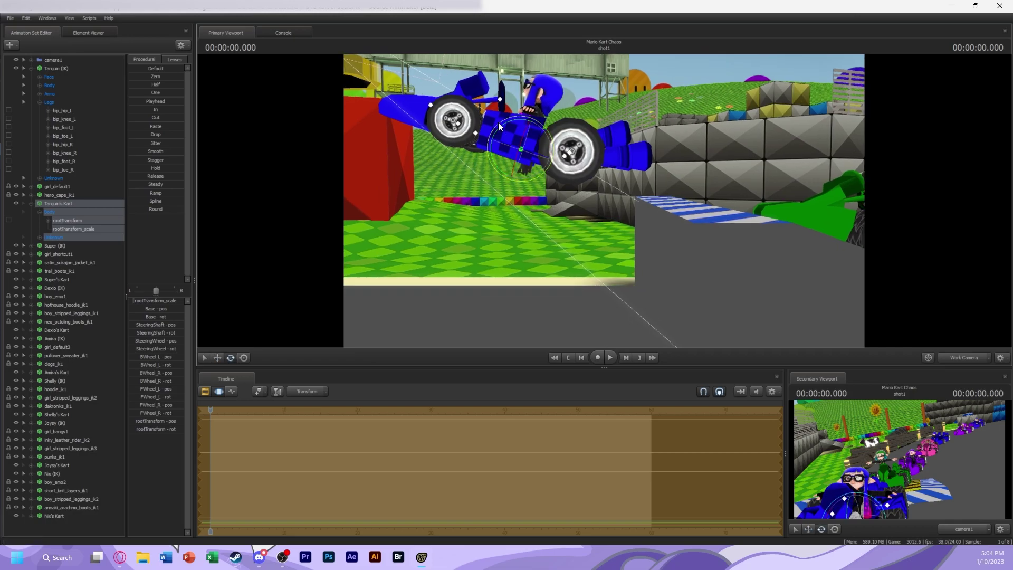
{"action": "left_click_drag", "start_coordinate": [506, 122], "coordinate": [660, 223]}
{"action": "left_click", "coordinate": [660, 224]}
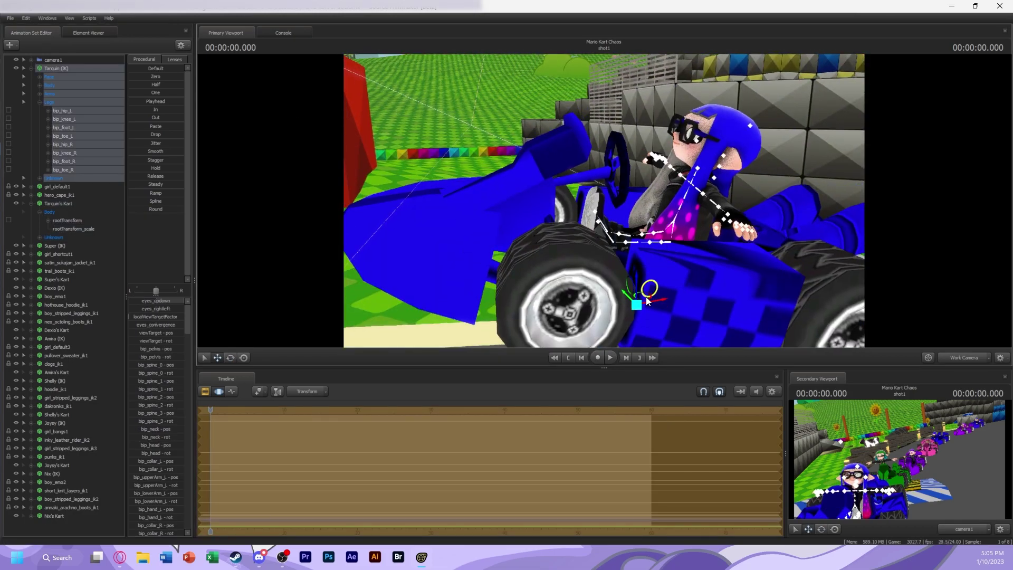
{"action": "left_click_drag", "start_coordinate": [750, 213], "coordinate": [603, 200]}
Rotate Tarquin's left hip and knee and right knee bones to refine how the legs rest in the cockpit
{"action": "left_click_drag", "start_coordinate": [478, 216], "coordinate": [565, 211]}
{"action": "left_click", "coordinate": [566, 212]}
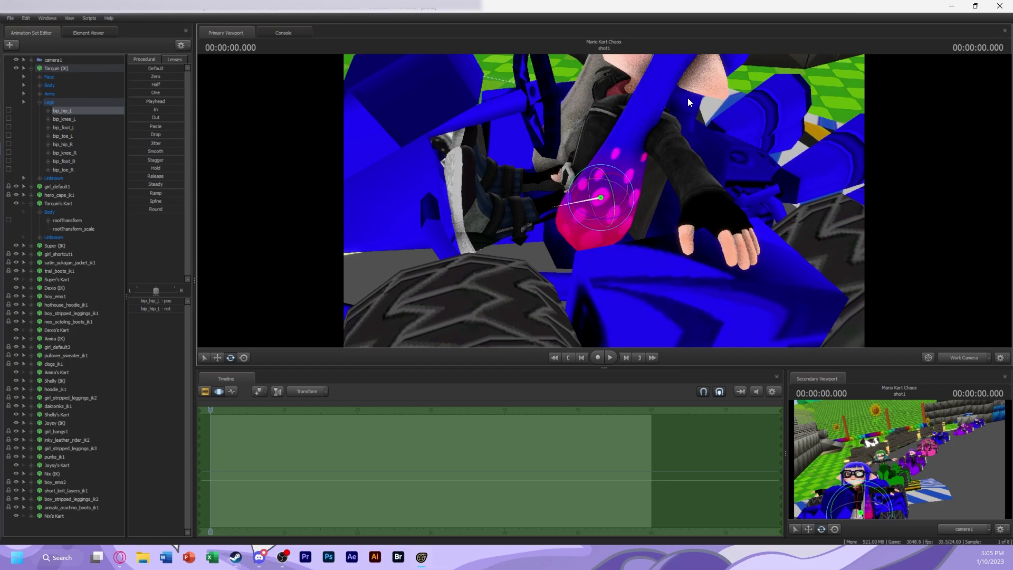
{"action": "left_click", "coordinate": [590, 198]}
{"action": "left_click", "coordinate": [549, 213]}
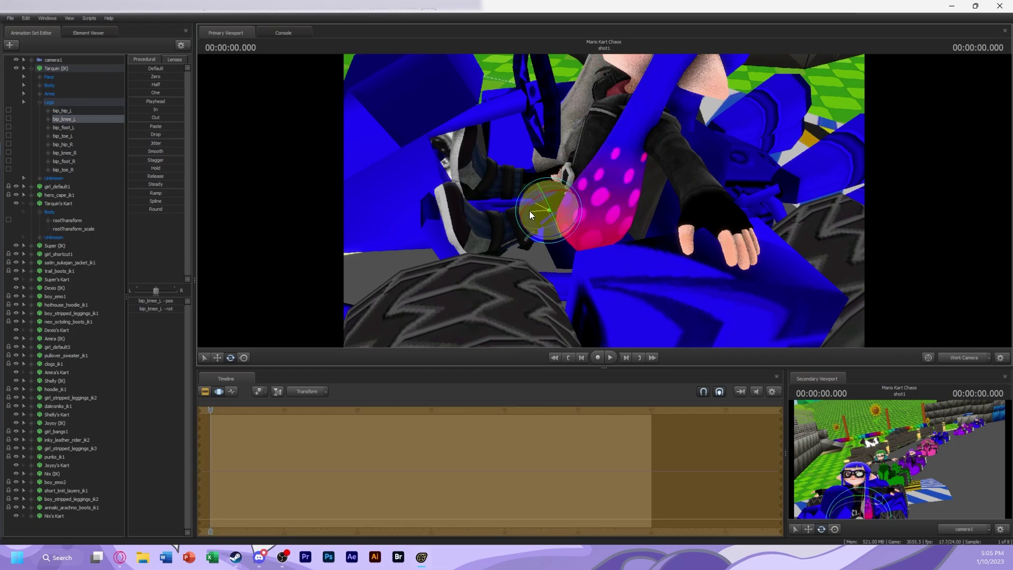
{"action": "right_click_drag", "start_coordinate": [531, 207], "coordinate": [615, 297]}
{"action": "left_click", "coordinate": [566, 227]}
{"action": "right_click_drag", "start_coordinate": [566, 227], "coordinate": [594, 213]}
{"action": "right_click_drag", "start_coordinate": [689, 218], "coordinate": [725, 285]}
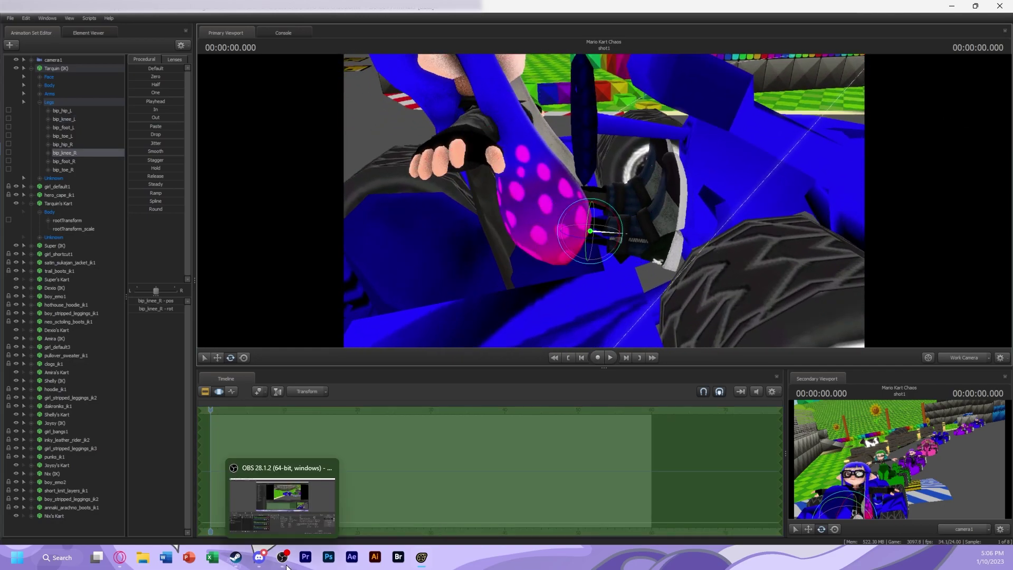
Shrink Tarquin's Kart slightly with rootTransform_scale, then realign the kart and Tarquin with each other
{"action": "right_click_drag", "start_coordinate": [725, 285], "coordinate": [428, 233]}
{"action": "key", "text": "ctrl+a"}
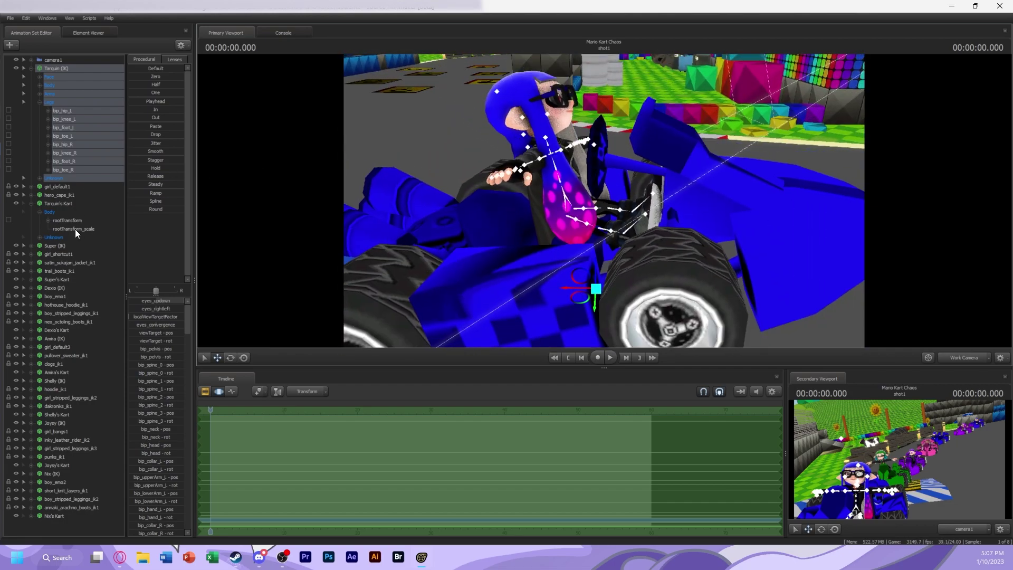
{"action": "left_click", "coordinate": [73, 229]}
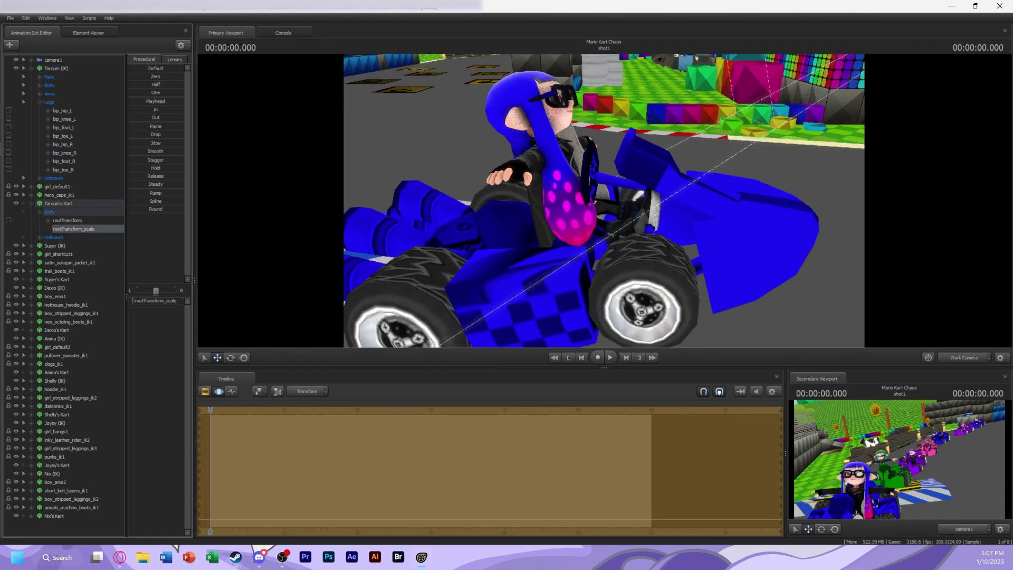
{"action": "left_click", "coordinate": [58, 203]}
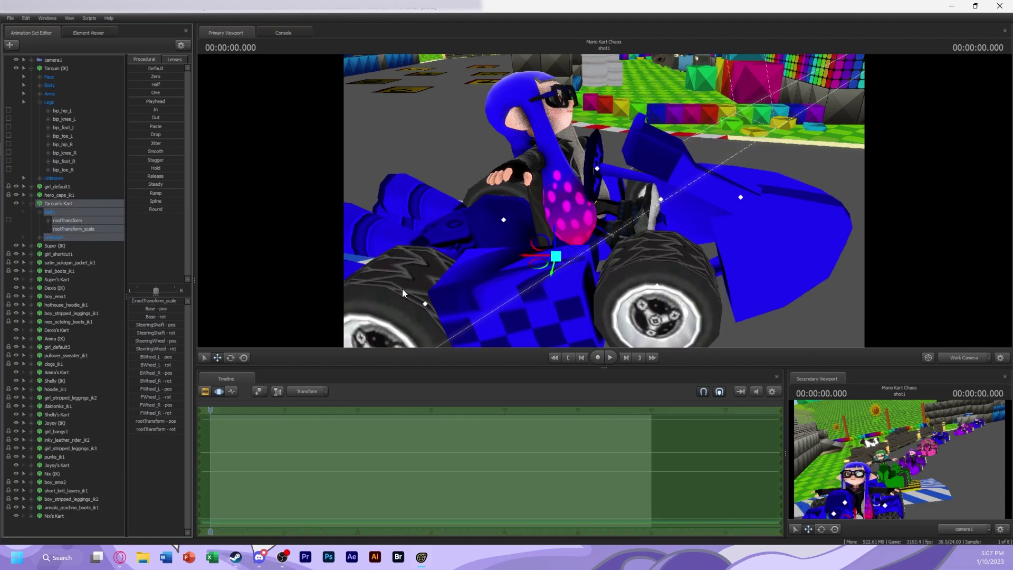
{"action": "scroll", "coordinate": [531, 245], "scroll_direction": "up", "scroll_amount": 3}
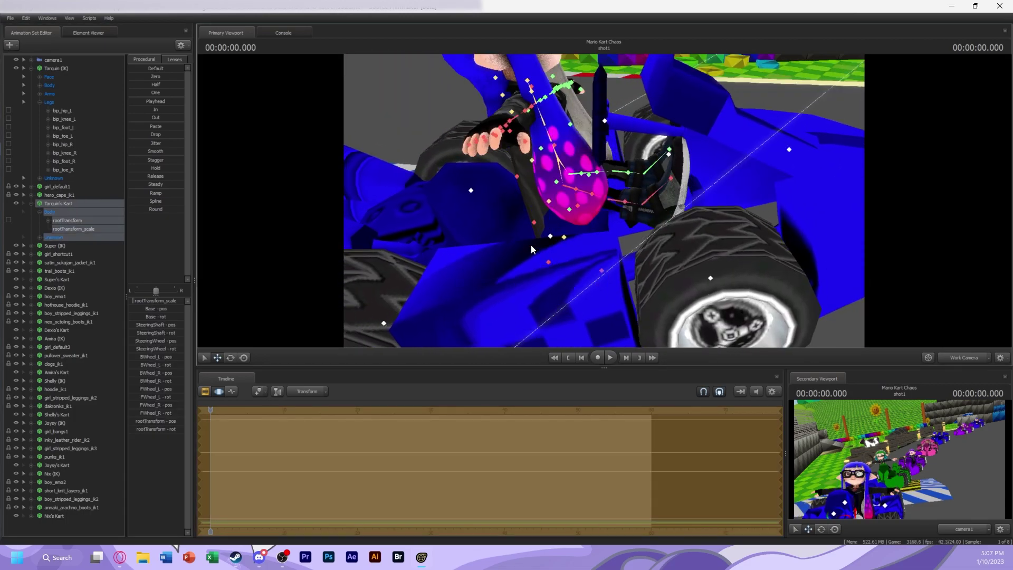
{"action": "left_click", "coordinate": [601, 271]}
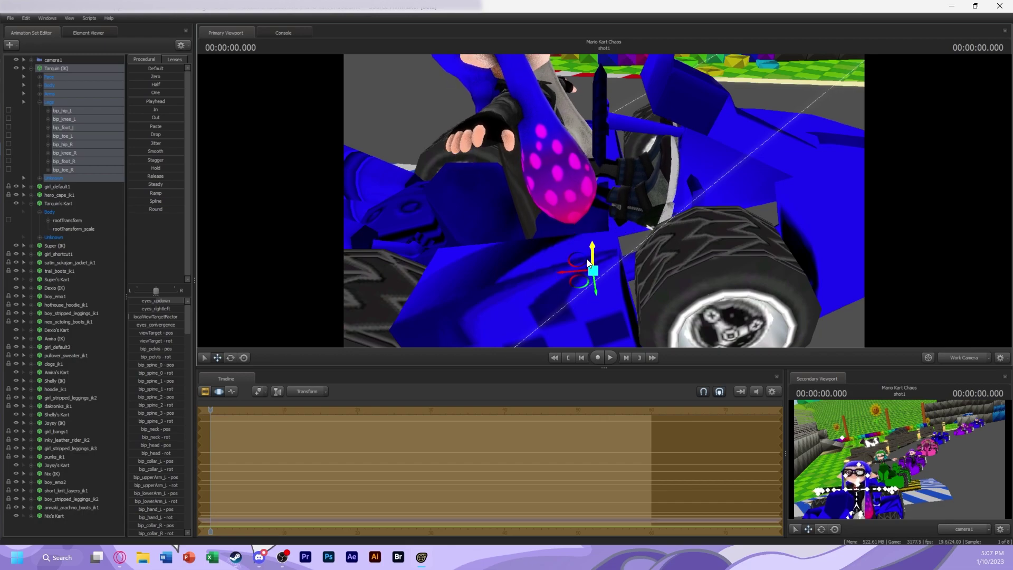
Adjust camera1's position and angle to reframe Tarquin in front of the line of karts
{"action": "left_click", "coordinate": [100, 61]}
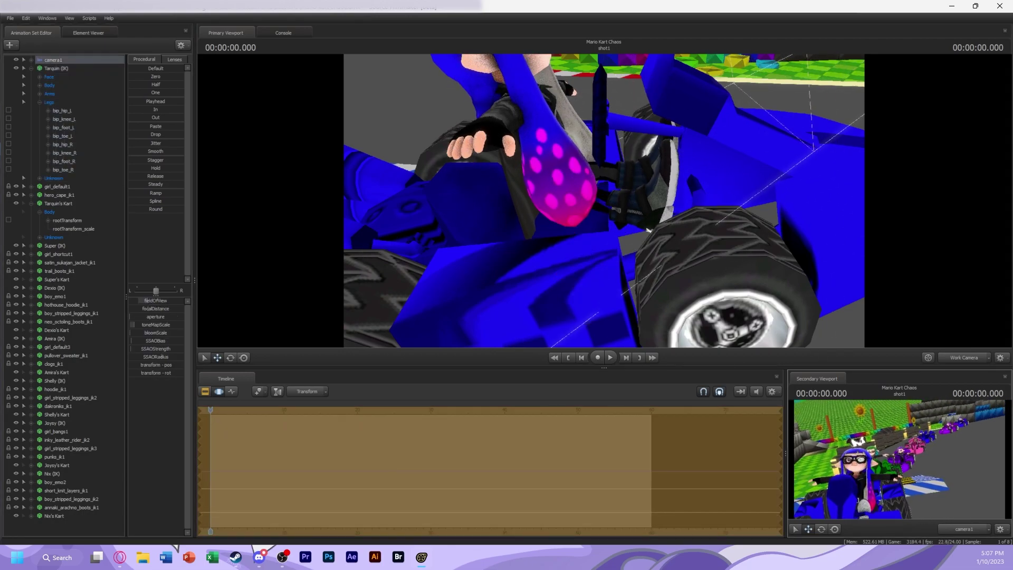
{"action": "right_click_drag", "start_coordinate": [575, 171], "coordinate": [575, 171]}
{"action": "left_click", "coordinate": [572, 220]}
{"action": "mouse_move", "coordinate": [572, 220]}
{"action": "right_mouse_down"}
{"action": "mouse_move", "coordinate": [604, 318]}
{"action": "mouse_move", "coordinate": [603, 221]}
{"action": "mouse_move", "coordinate": [555, 216]}
{"action": "right_mouse_up"}
Rotate Tarquin's right hip and right knee bones to reposition the right leg
{"action": "left_click", "coordinate": [511, 200]}
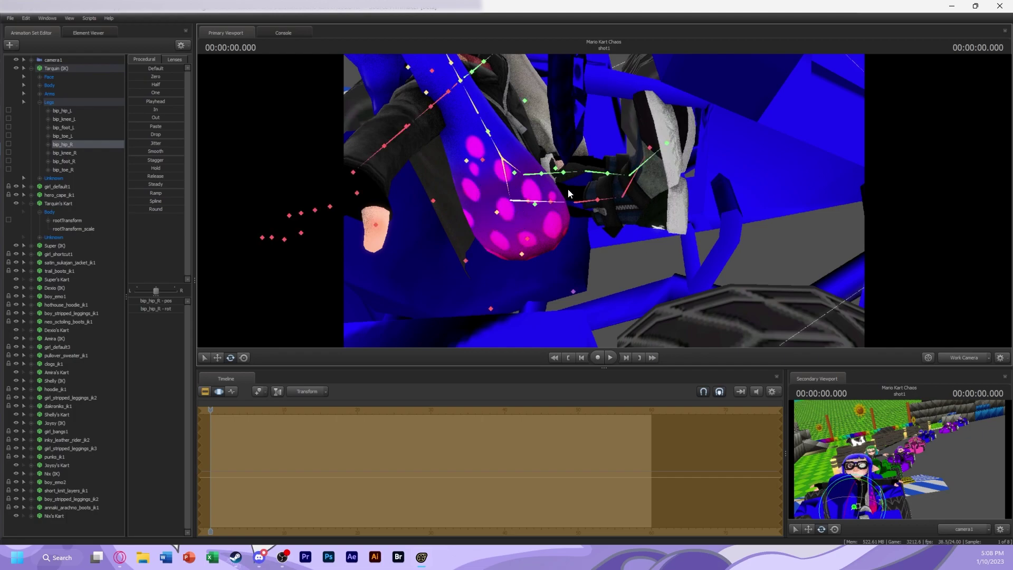
{"action": "left_click", "coordinate": [575, 202]}
{"action": "right_click_drag", "start_coordinate": [593, 210], "coordinate": [206, 368]}
{"action": "key", "text": "ctrl+a"}
Try to shift Tarquin's right knee bone, and undo the change
{"action": "left_click", "coordinate": [610, 196]}
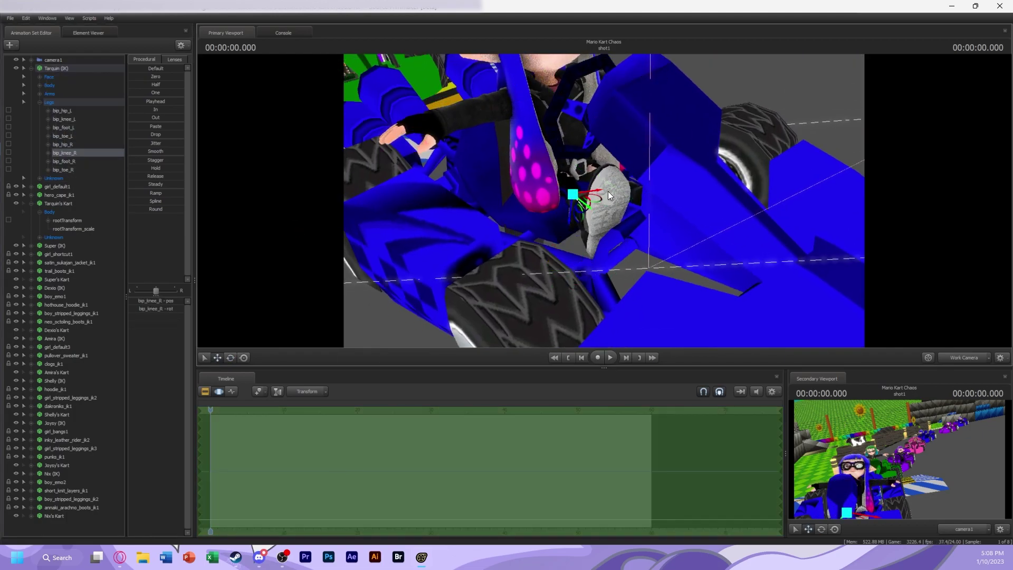
{"action": "left_click_drag", "start_coordinate": [602, 193], "coordinate": [593, 196]}
{"action": "right_click_drag", "start_coordinate": [590, 195], "coordinate": [631, 229]}
{"action": "key", "text": "ctrl+z"}
Rotate Tarquin's right hip, knee and foot bones to straighten the right leg and turn the foot upward
{"action": "right_click_drag", "start_coordinate": [248, 106], "coordinate": [537, 230]}
{"action": "left_click", "coordinate": [578, 187]}
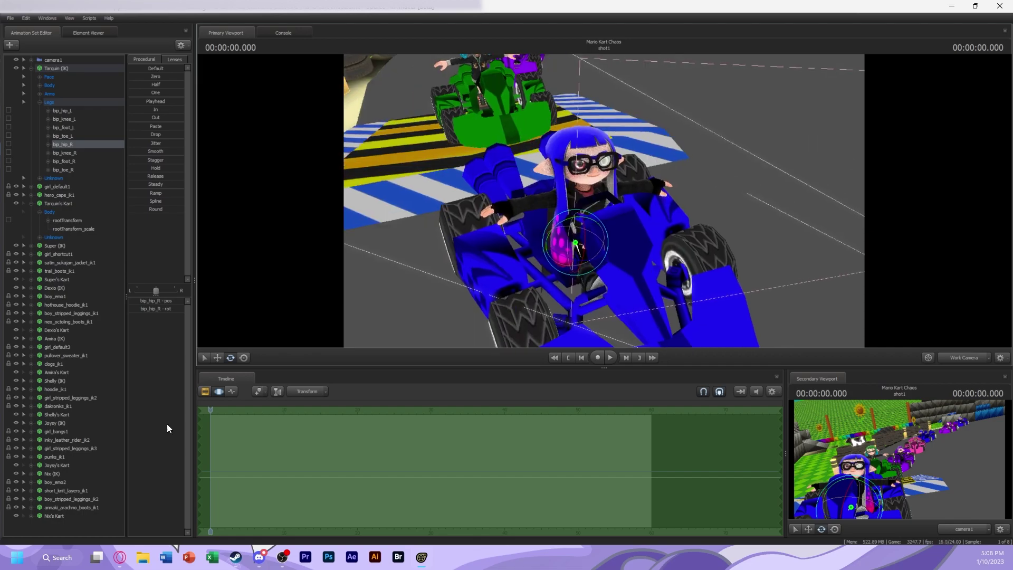
{"action": "right_click_drag", "start_coordinate": [799, 206], "coordinate": [728, 227]}
{"action": "left_click", "coordinate": [675, 242]}
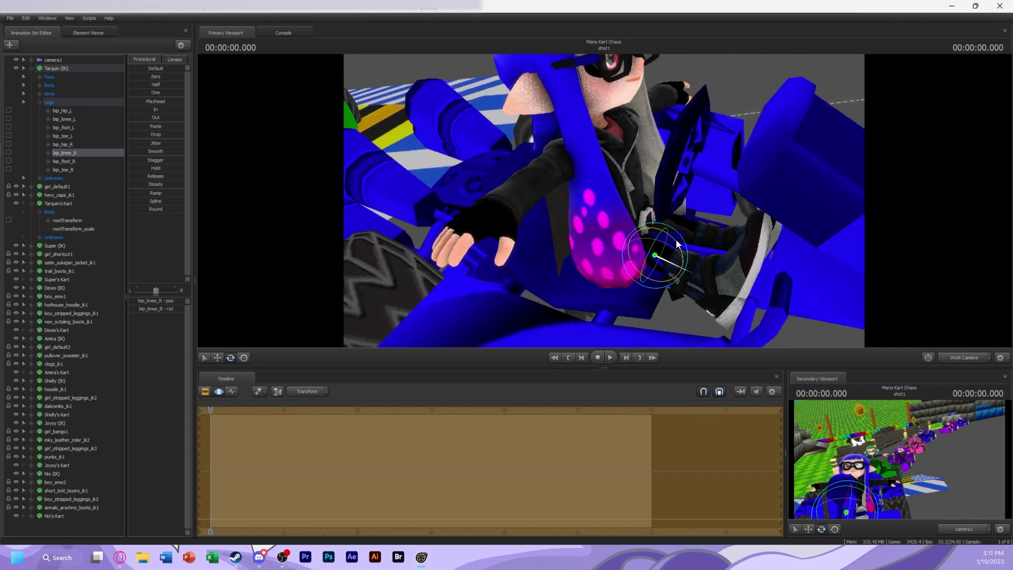
{"action": "left_click", "coordinate": [721, 262]}
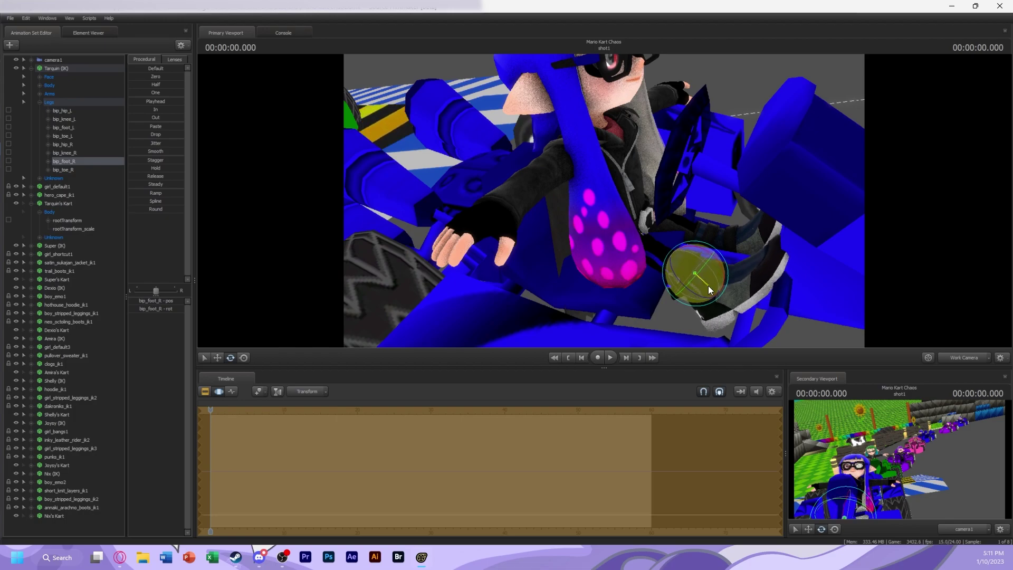
{"action": "left_click", "coordinate": [669, 275]}
{"action": "left_click", "coordinate": [741, 278]}
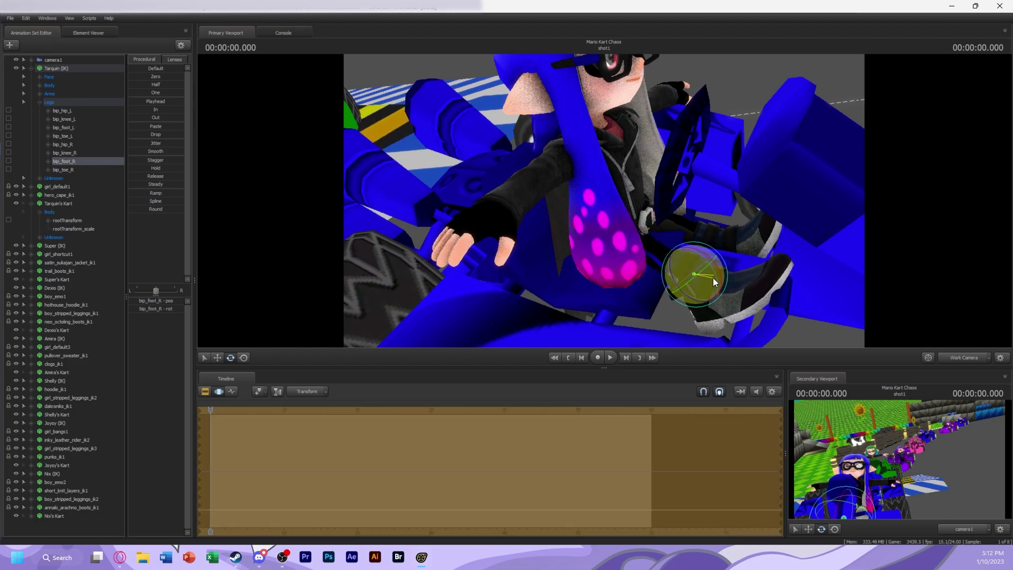
Shift Tarquin slightly within the blue kart's seat and adjust the right foot bone
{"action": "right_click_drag", "start_coordinate": [705, 201], "coordinate": [543, 254]}
{"action": "left_click", "coordinate": [56, 68]}
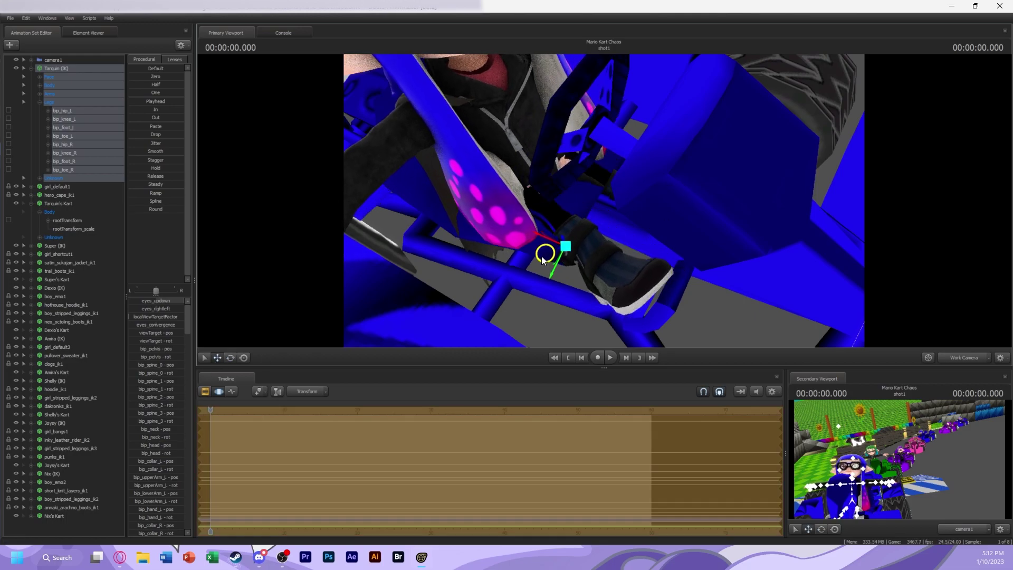
{"action": "left_click", "coordinate": [607, 243]}
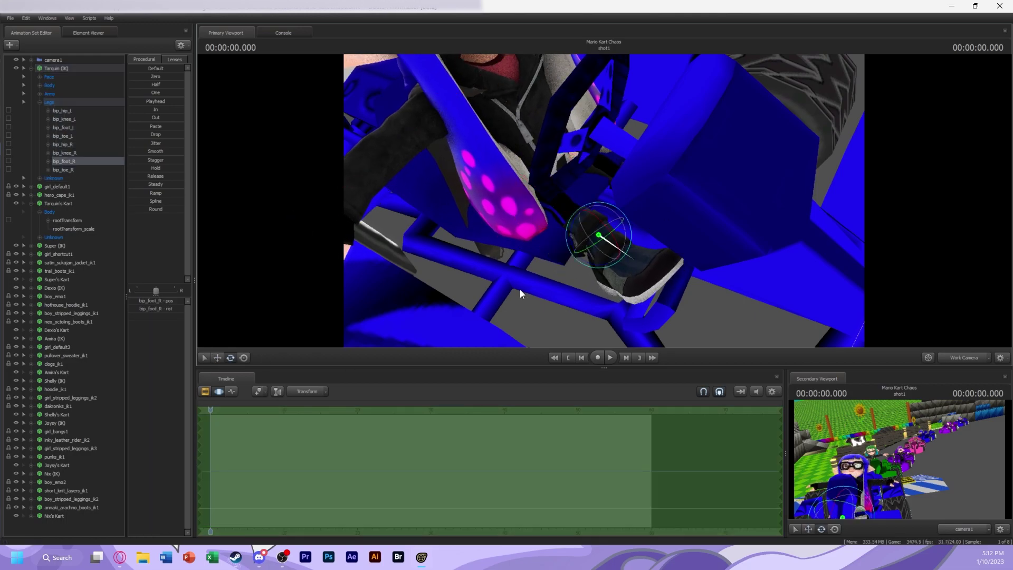
Rotate Tarquin's left hip, left knee and left foot bones to lay the left leg forward inside the kart
{"action": "mouse_move", "coordinate": [649, 211]}
{"action": "right_mouse_down"}
{"action": "mouse_move", "coordinate": [594, 211]}
{"action": "mouse_move", "coordinate": [650, 230]}
{"action": "right_mouse_up"}
{"action": "left_click", "coordinate": [650, 229]}
{"action": "left_click_drag", "start_coordinate": [650, 229], "coordinate": [666, 226]}
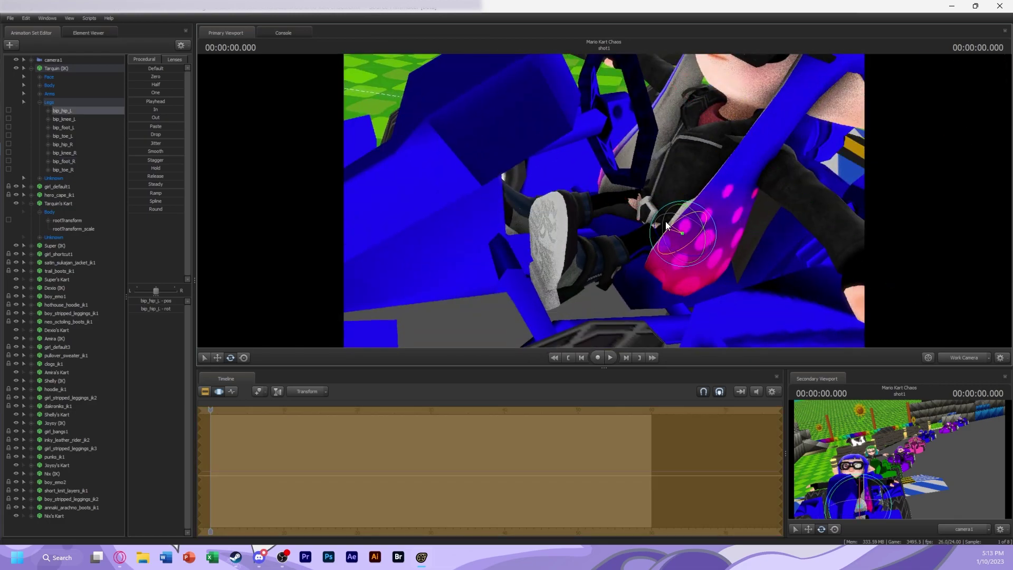
{"action": "left_click", "coordinate": [613, 248]}
{"action": "mouse_move", "coordinate": [614, 248]}
{"action": "left_mouse_down"}
{"action": "mouse_move", "coordinate": [628, 244]}
{"action": "mouse_move", "coordinate": [628, 258]}
{"action": "left_mouse_up"}
{"action": "left_click", "coordinate": [575, 261], "text": "ctrl"}
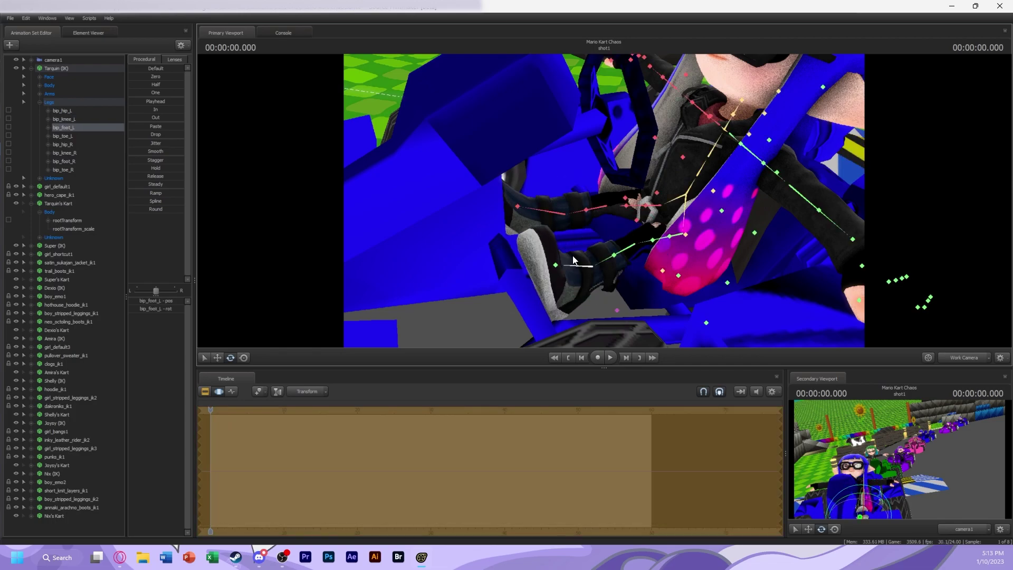
Rotate Tarquin's right knee and right foot bones to set the right leg beside the left one
{"action": "left_click", "coordinate": [622, 209], "text": "ctrl"}
{"action": "left_click", "coordinate": [596, 191], "text": "ctrl"}
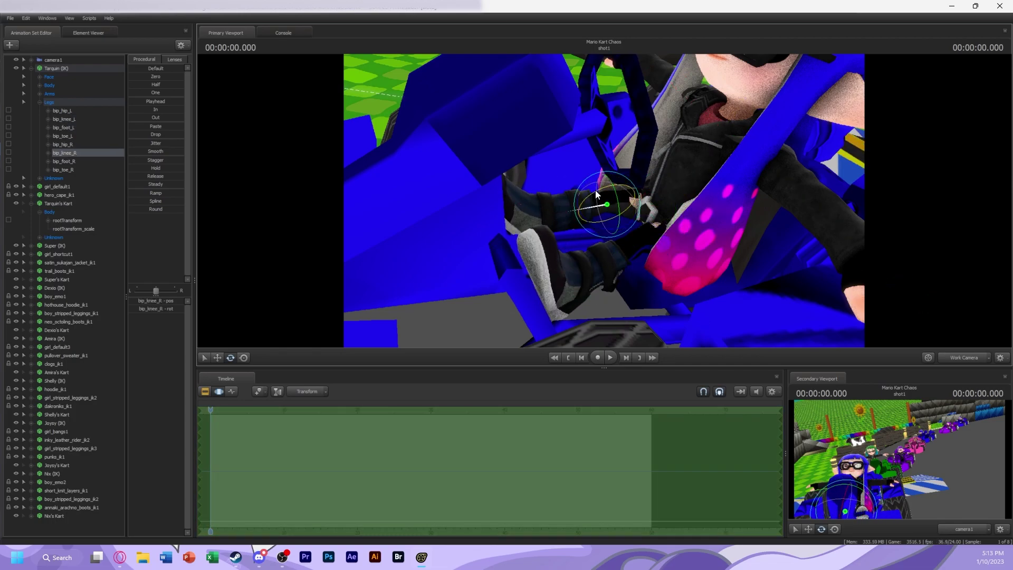
{"action": "left_click_drag", "start_coordinate": [600, 188], "coordinate": [594, 209]}
{"action": "left_click", "coordinate": [572, 206], "text": "ctrl"}
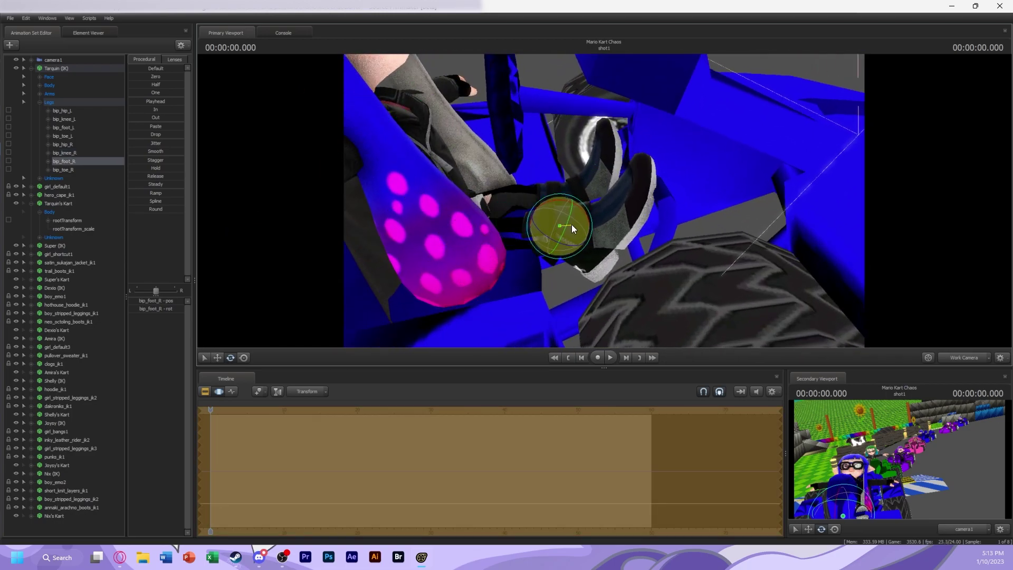
{"action": "key", "text": "ctrl"}
{"action": "left_click_drag", "start_coordinate": [562, 228], "coordinate": [597, 271]}
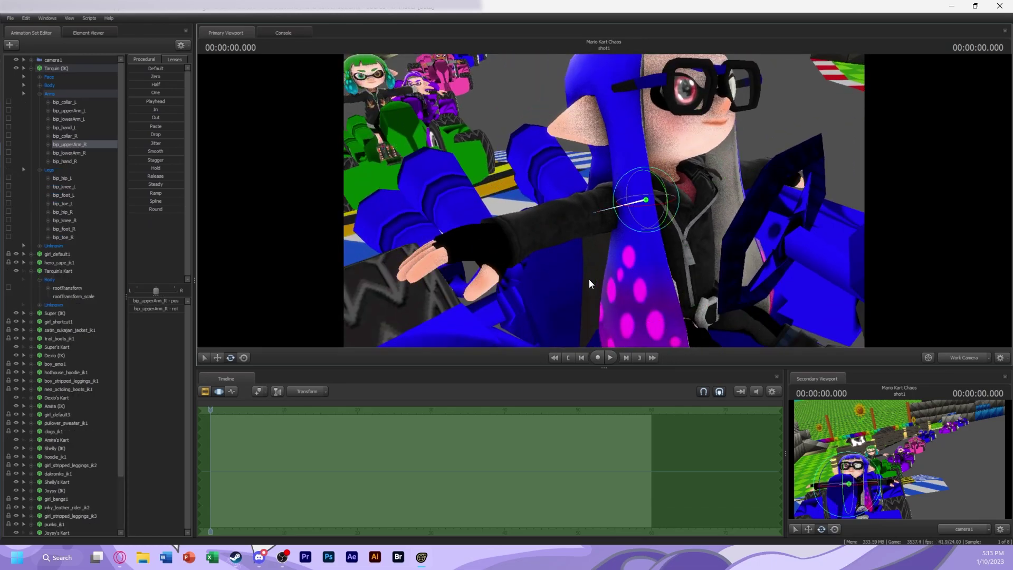
Rotate Tarquin's right upper arm, lower arm and hand bones to bring the right hand to the steering wheel
{"action": "left_click", "coordinate": [632, 176], "text": "ctrl"}
{"action": "left_click_drag", "start_coordinate": [631, 174], "coordinate": [626, 176]}
{"action": "left_click", "coordinate": [613, 212], "text": "ctrl"}
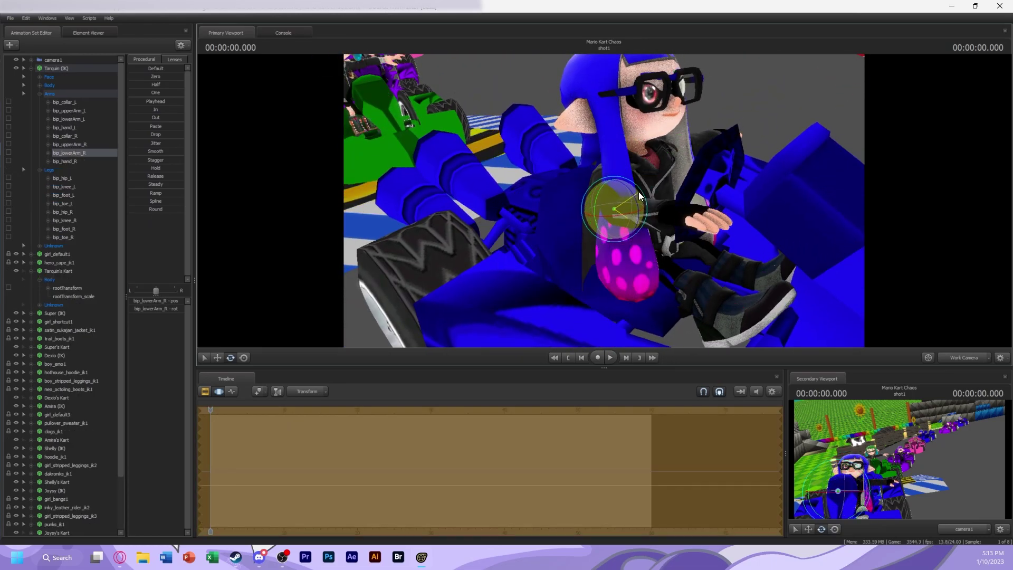
{"action": "left_click", "coordinate": [664, 214], "text": "ctrl"}
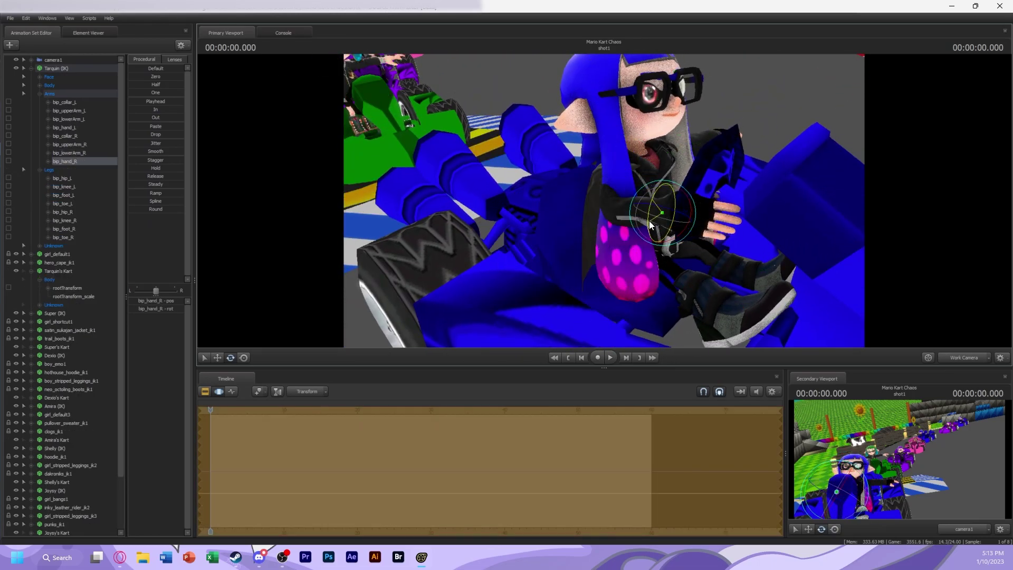
{"action": "left_click_drag", "start_coordinate": [626, 195], "coordinate": [641, 240]}
{"action": "left_click", "coordinate": [625, 220], "text": "ctrl"}
{"action": "left_click", "coordinate": [639, 269], "text": "ctrl"}
Adjust Tarquin's left lower arm and rotate the bip_spine_0 bone to lean the torso while holding the steering wheel
{"action": "key", "text": "ctrl+a"}
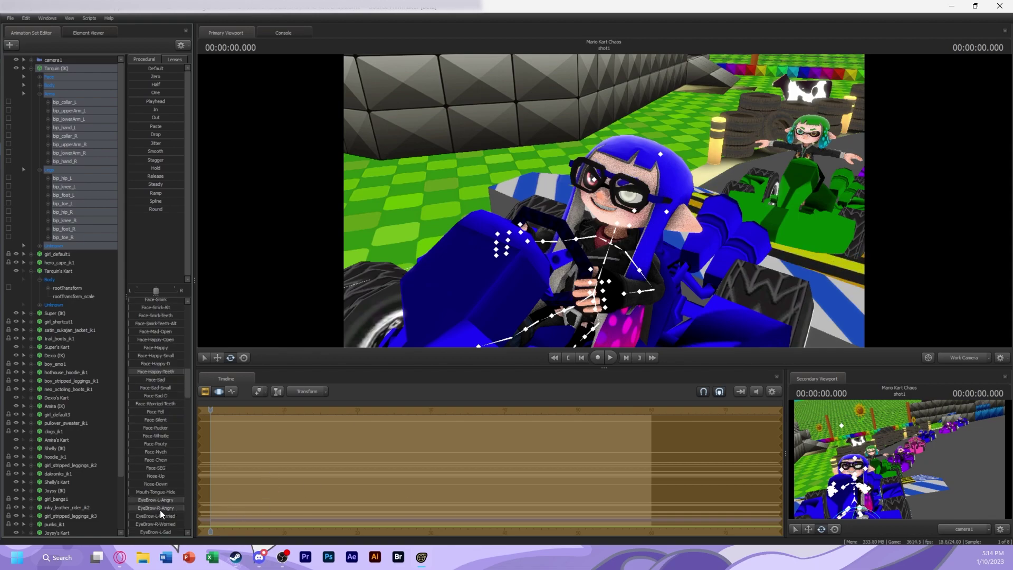
{"action": "mouse_move", "coordinate": [597, 211]}
{"action": "left_mouse_down"}
{"action": "mouse_move", "coordinate": [593, 199]}
{"action": "mouse_move", "coordinate": [615, 211]}
{"action": "left_mouse_up"}
{"action": "left_click", "coordinate": [594, 199]}
{"action": "left_click", "coordinate": [633, 219]}
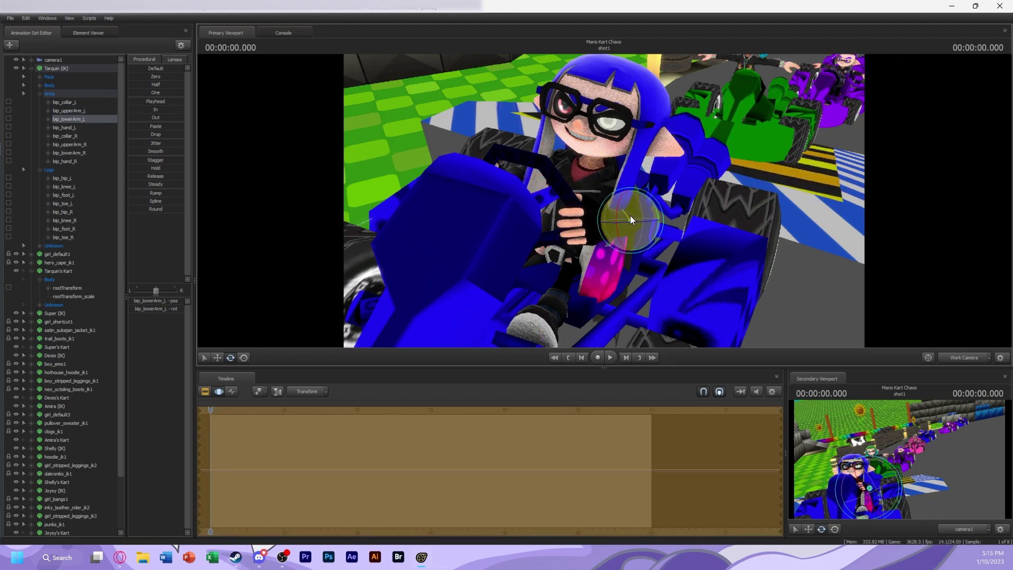
{"action": "left_click_drag", "start_coordinate": [559, 236], "coordinate": [583, 217]}
{"action": "left_click", "coordinate": [584, 218]}
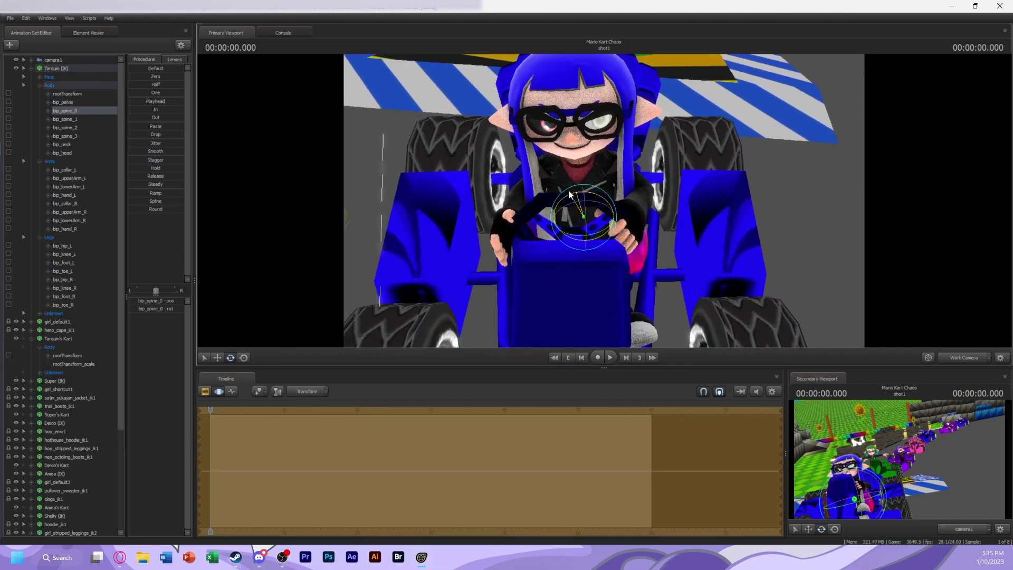
Rotate Tarquin's right knee, right foot and left foot bones to refit the legs in the kart
{"action": "key", "text": "ctrl+a"}
{"action": "left_click_drag", "start_coordinate": [569, 194], "coordinate": [549, 198]}
{"action": "left_click", "coordinate": [549, 198]}
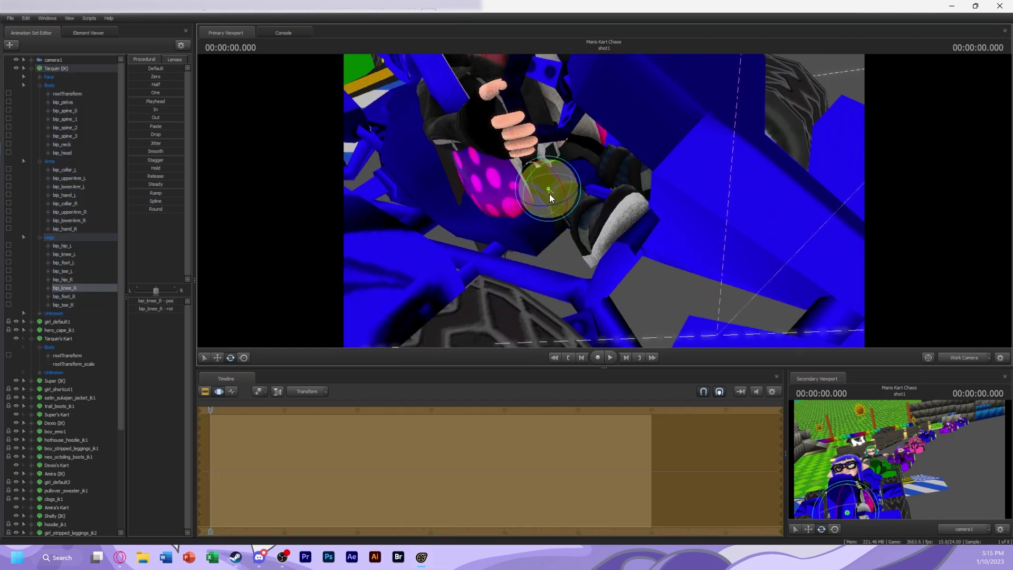
{"action": "left_click", "coordinate": [589, 202]}
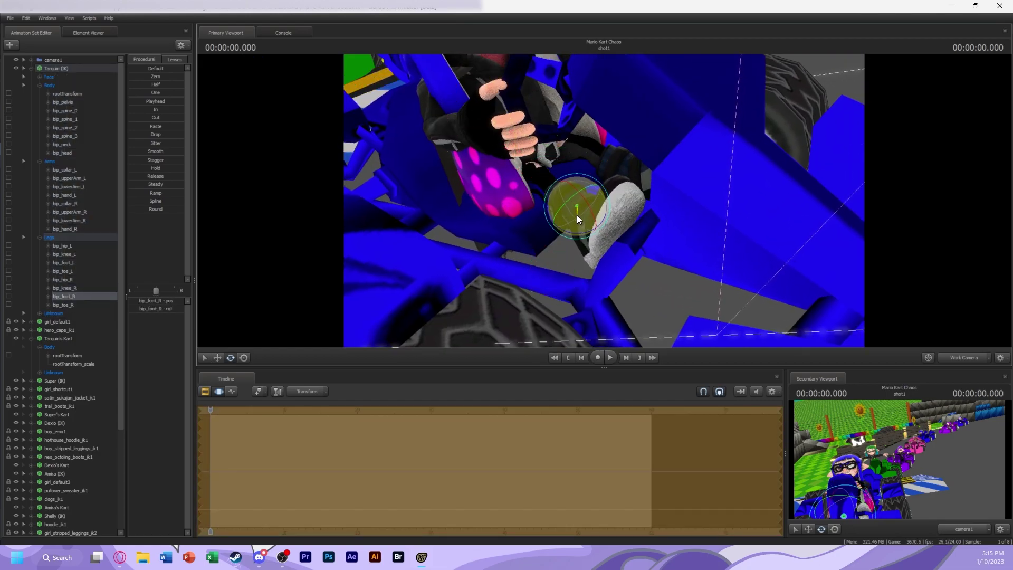
{"action": "left_click_drag", "start_coordinate": [579, 235], "coordinate": [579, 235]}
{"action": "left_click", "coordinate": [554, 237]}
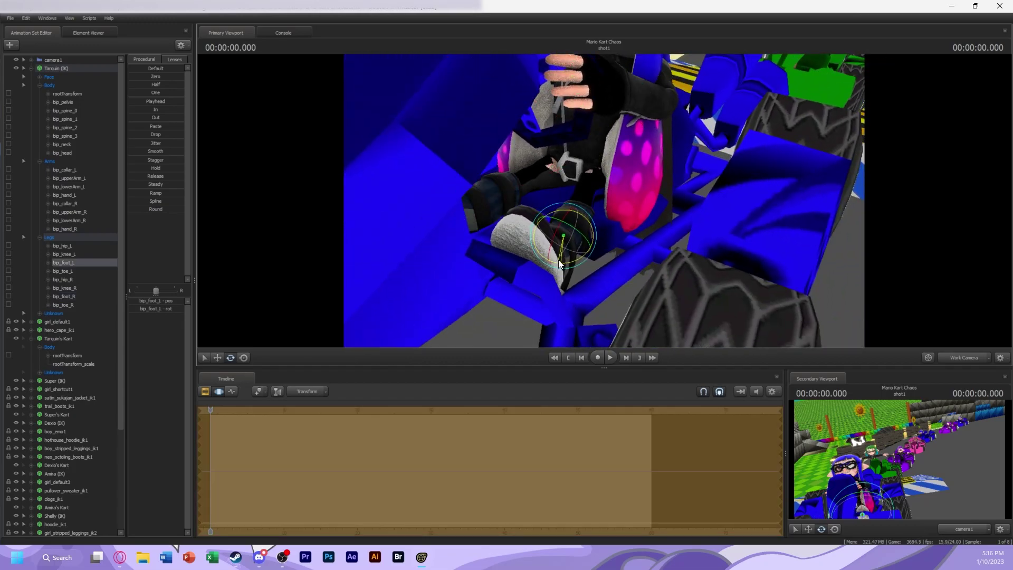